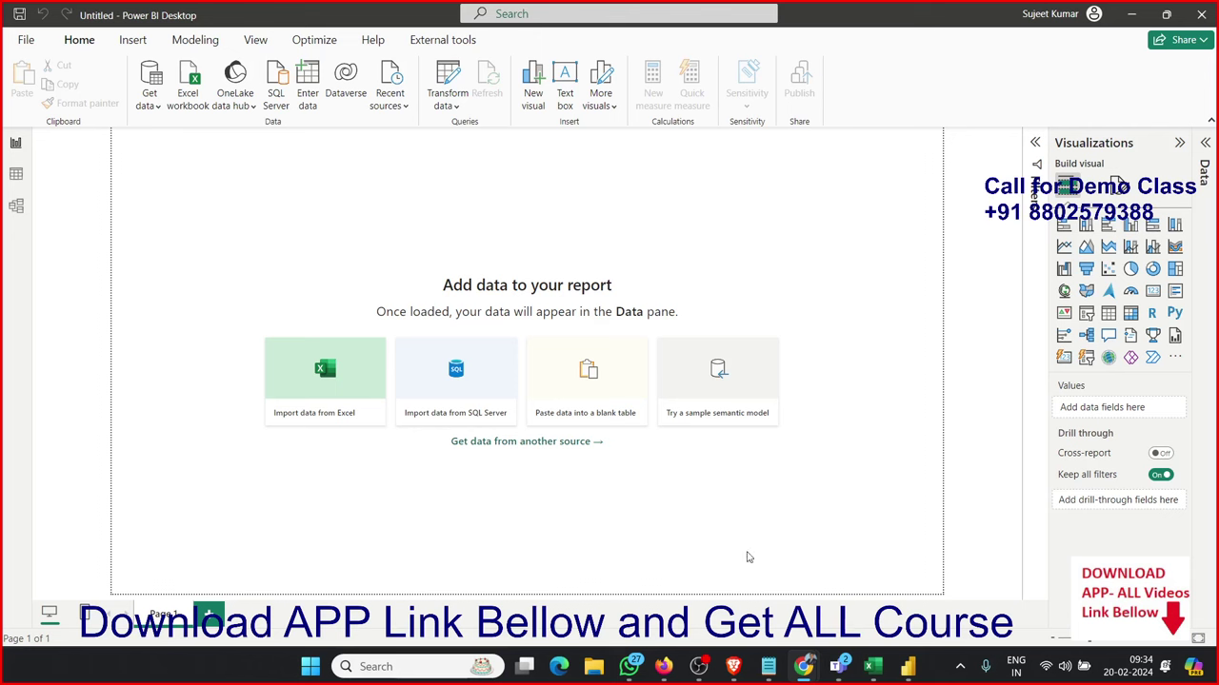
- Start an Excel import and open the DS100 workbook instead of BI-Table
left_click(292, 405)
left_click(292, 405)
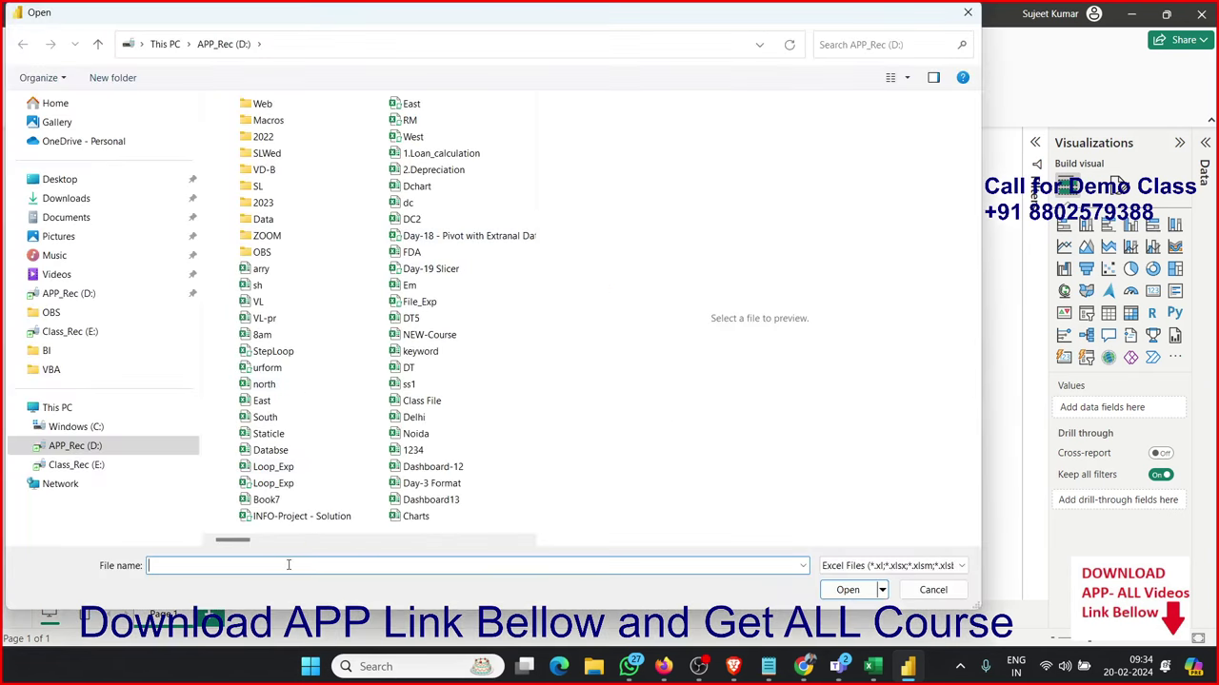
left_click_drag(233, 540, 505, 540)
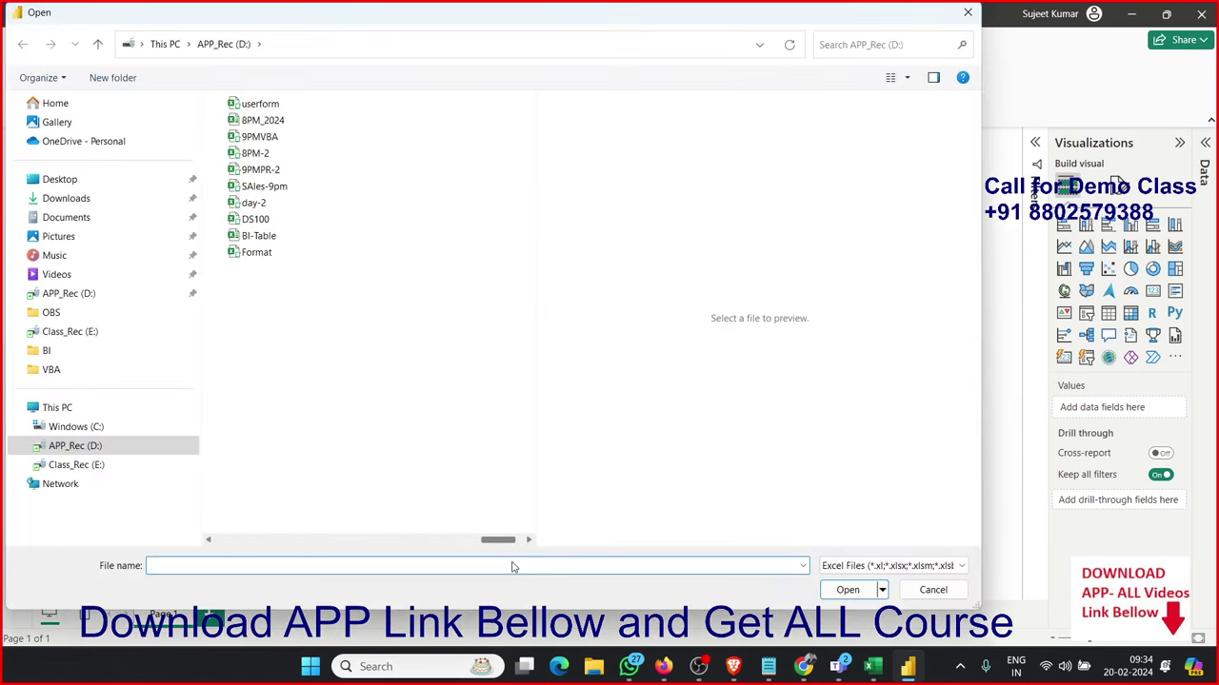
left_click(281, 238)
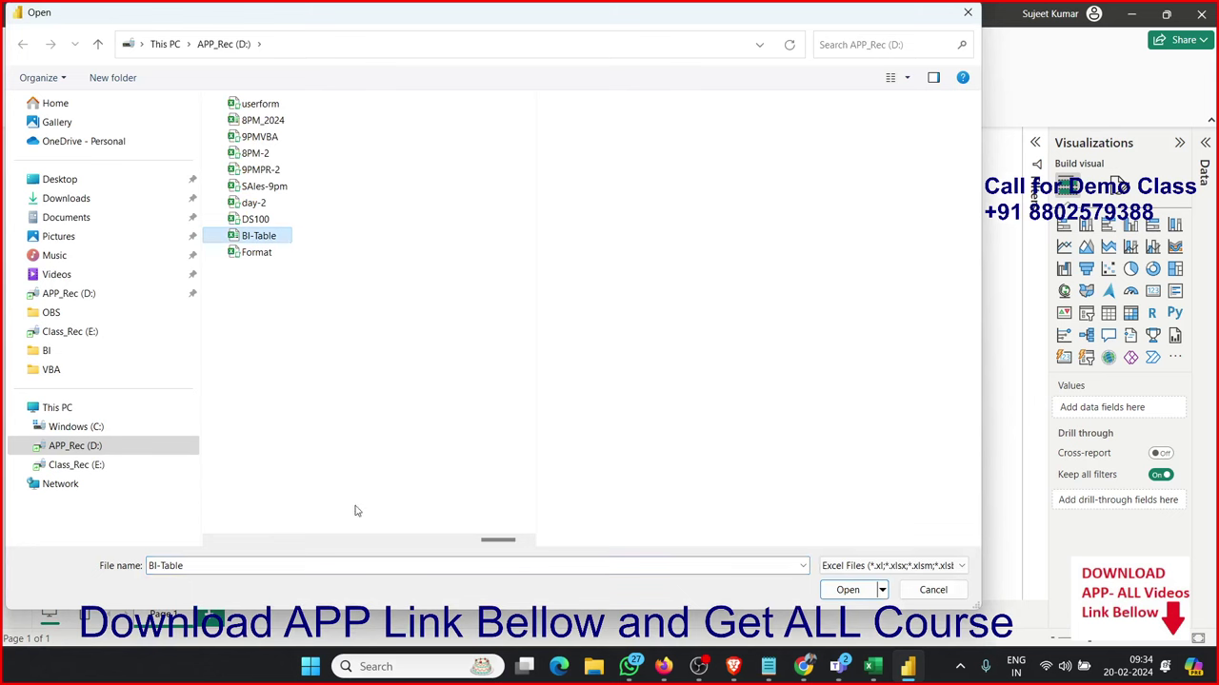
left_click_drag(495, 541, 455, 546)
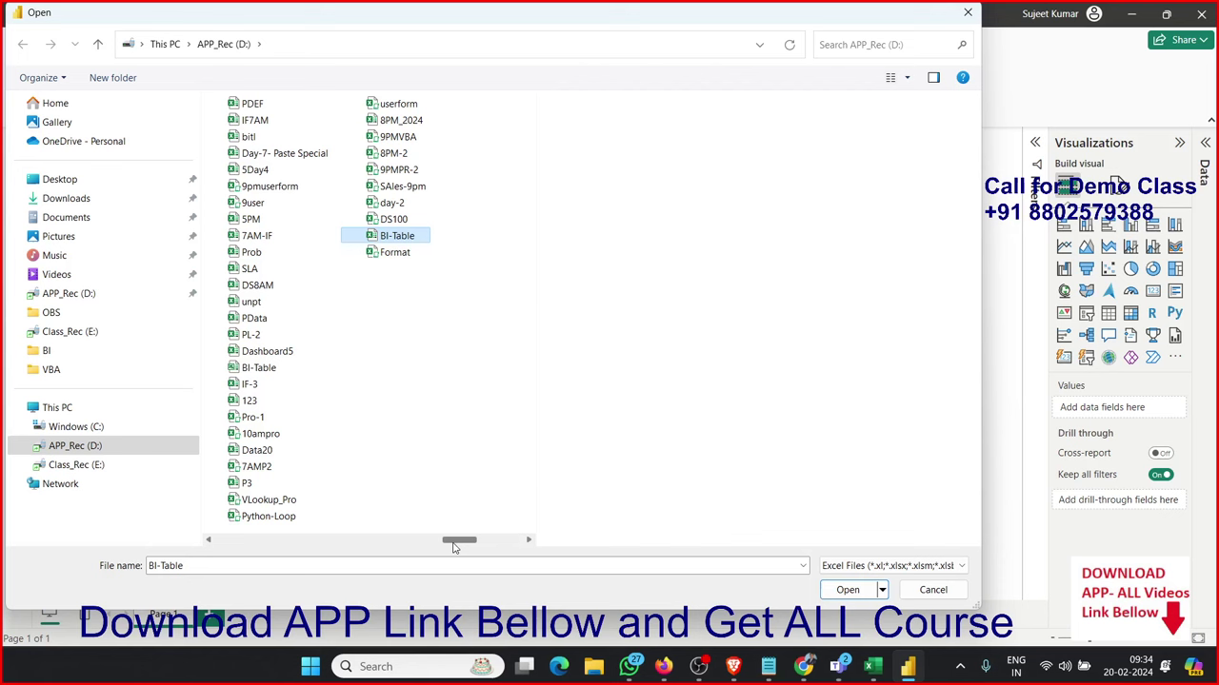
left_click(406, 221)
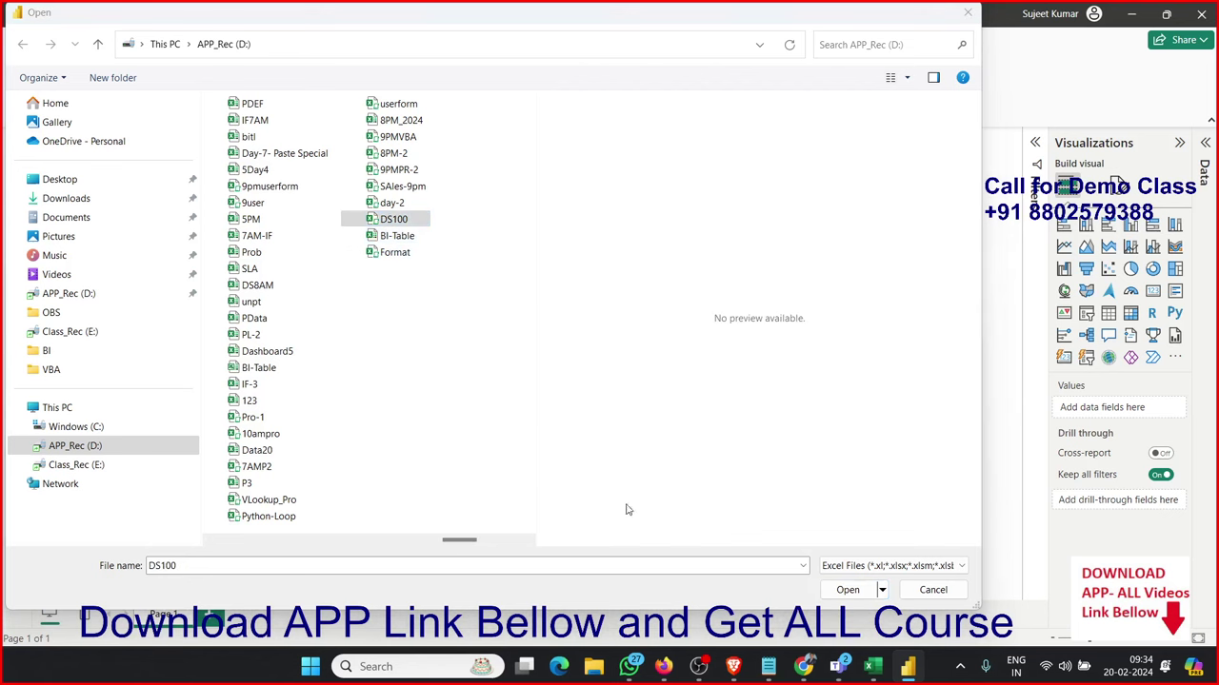
left_click(842, 591)
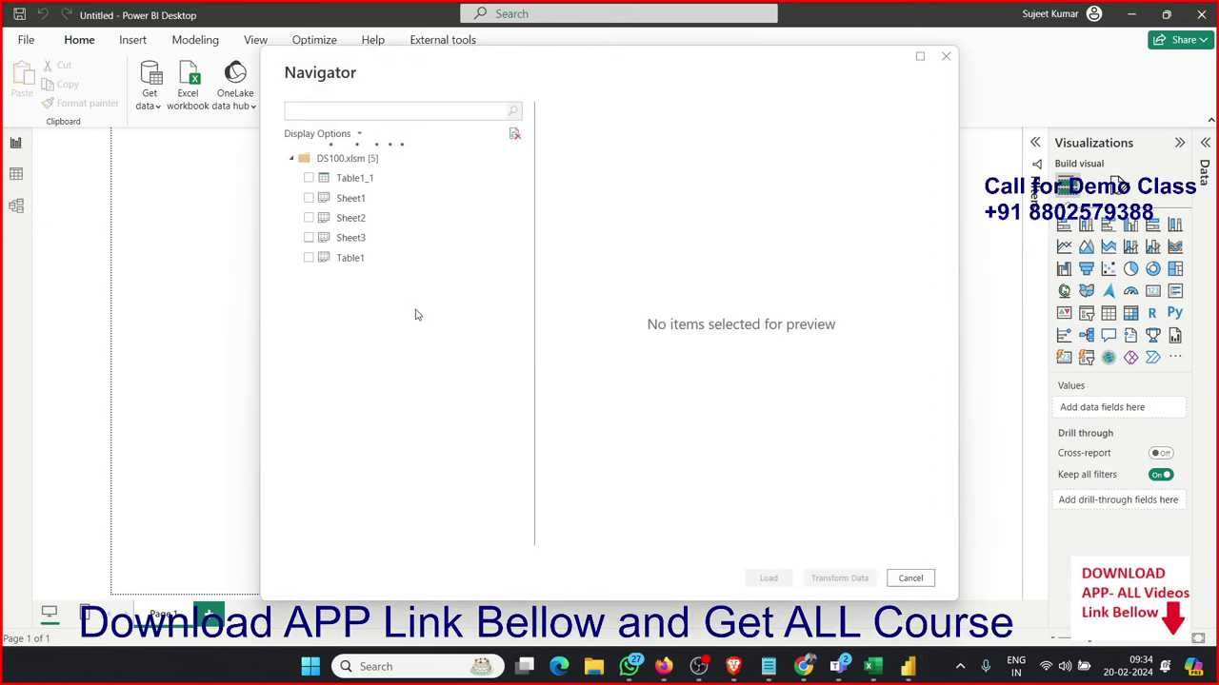
- Preview Table1_1 and Sheet1 in the Navigator, then cancel the DS100 import
left_click(309, 179)
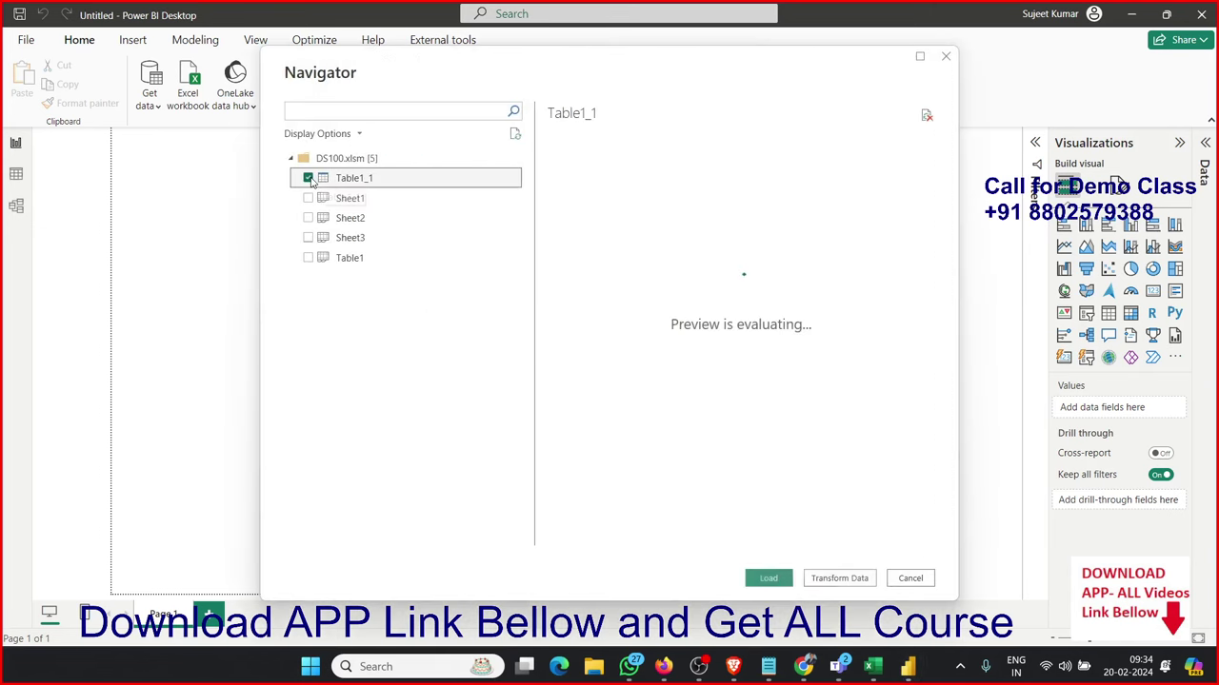
left_click(309, 179)
left_click(350, 198)
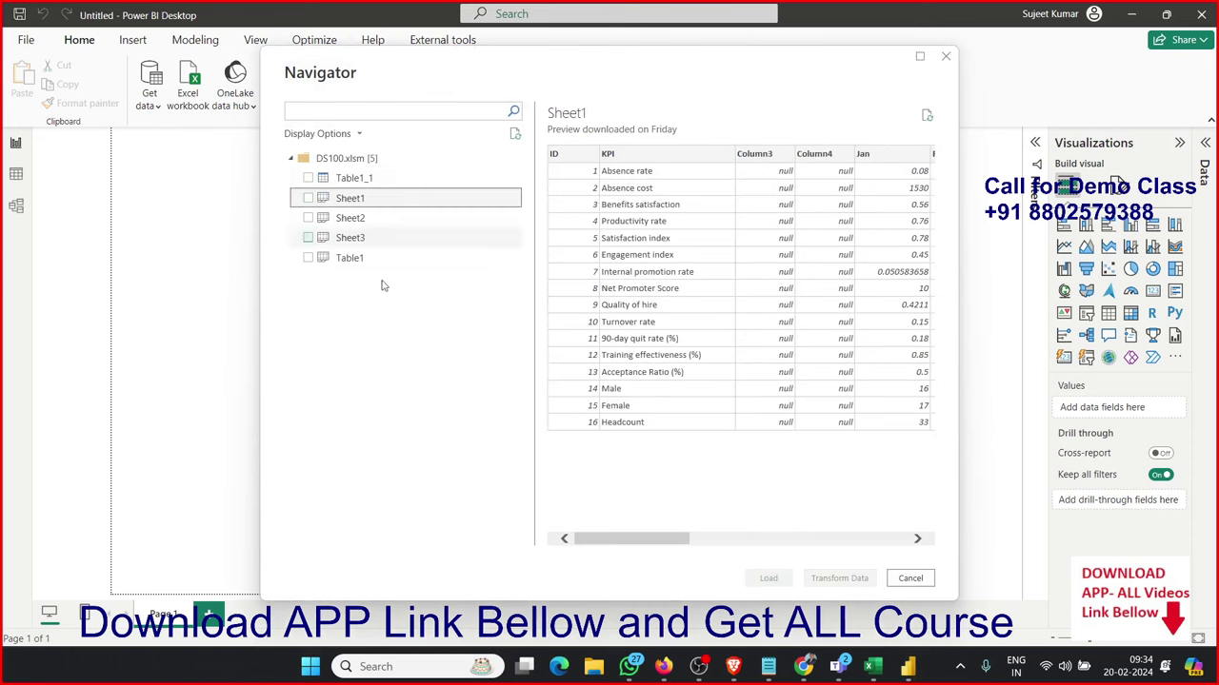
mouse_move(621, 538)
left_mouse_down()
mouse_move(884, 550)
mouse_move(593, 552)
left_mouse_up()
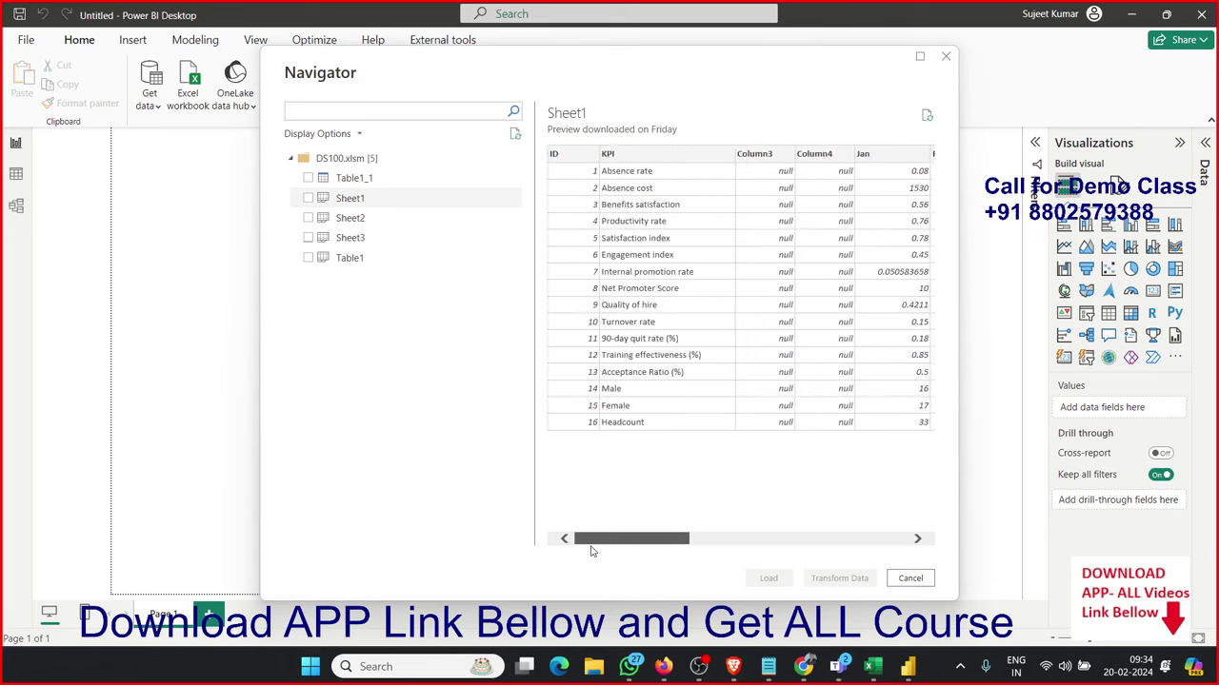
left_click(914, 581)
- Import the DT workbook and load its DT sheet into the report
left_click(338, 390)
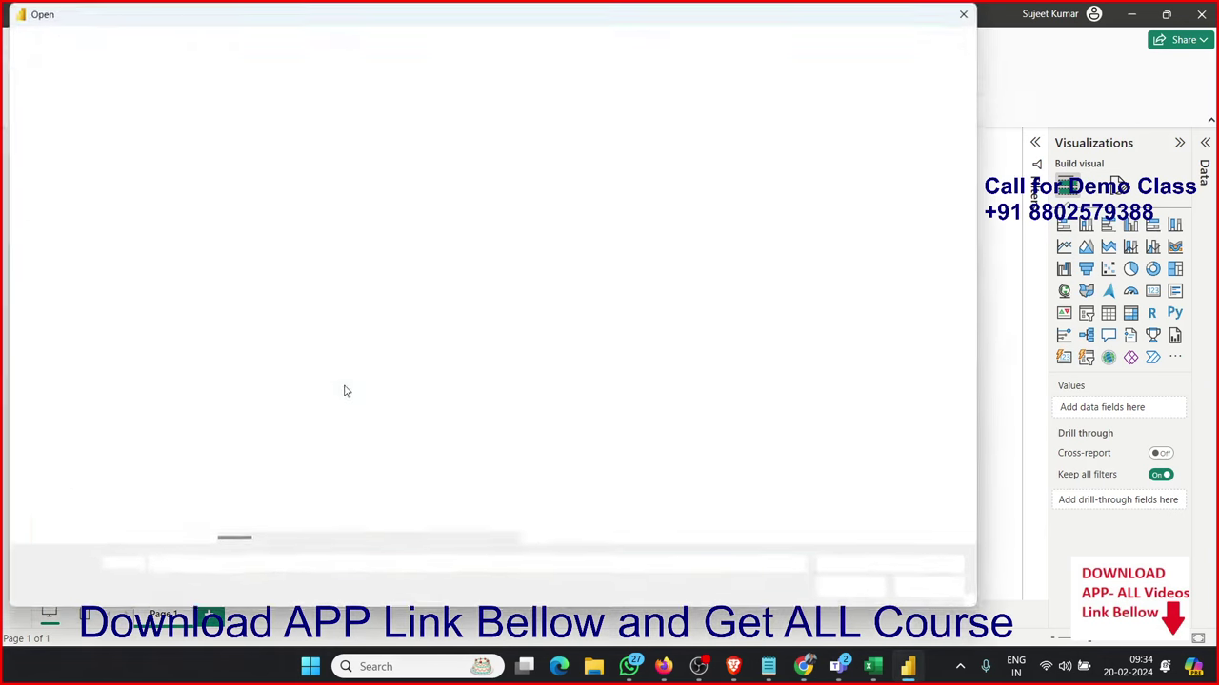
left_click(428, 371)
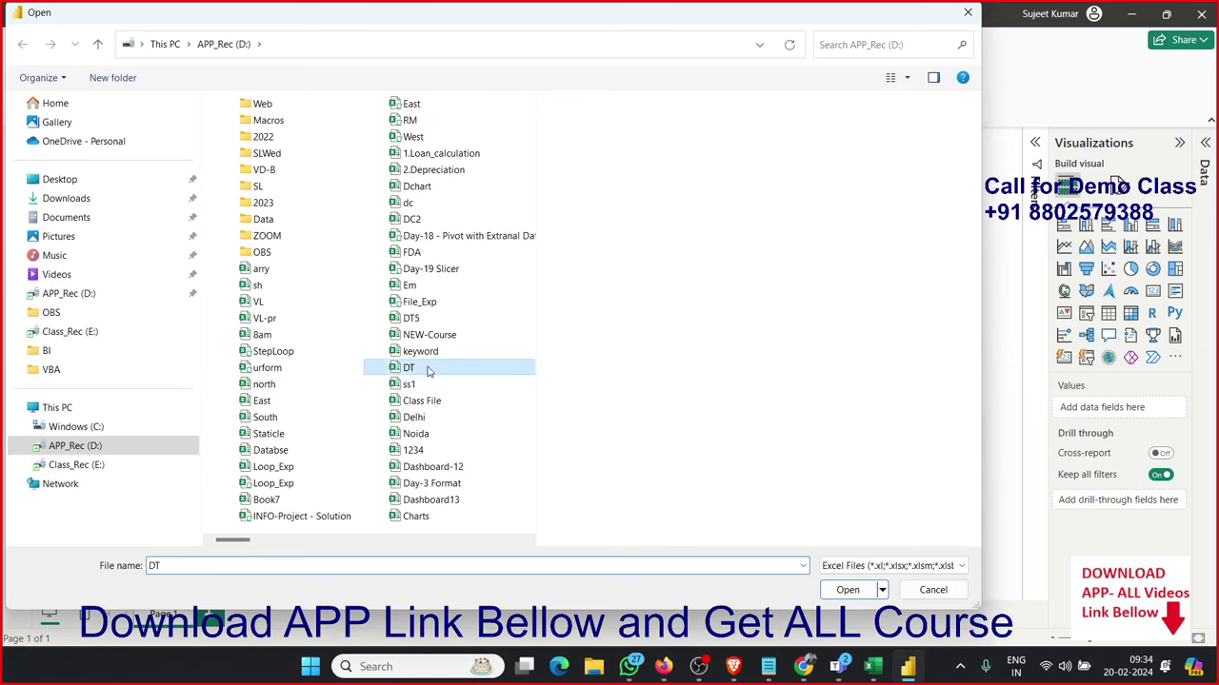
left_click(847, 591)
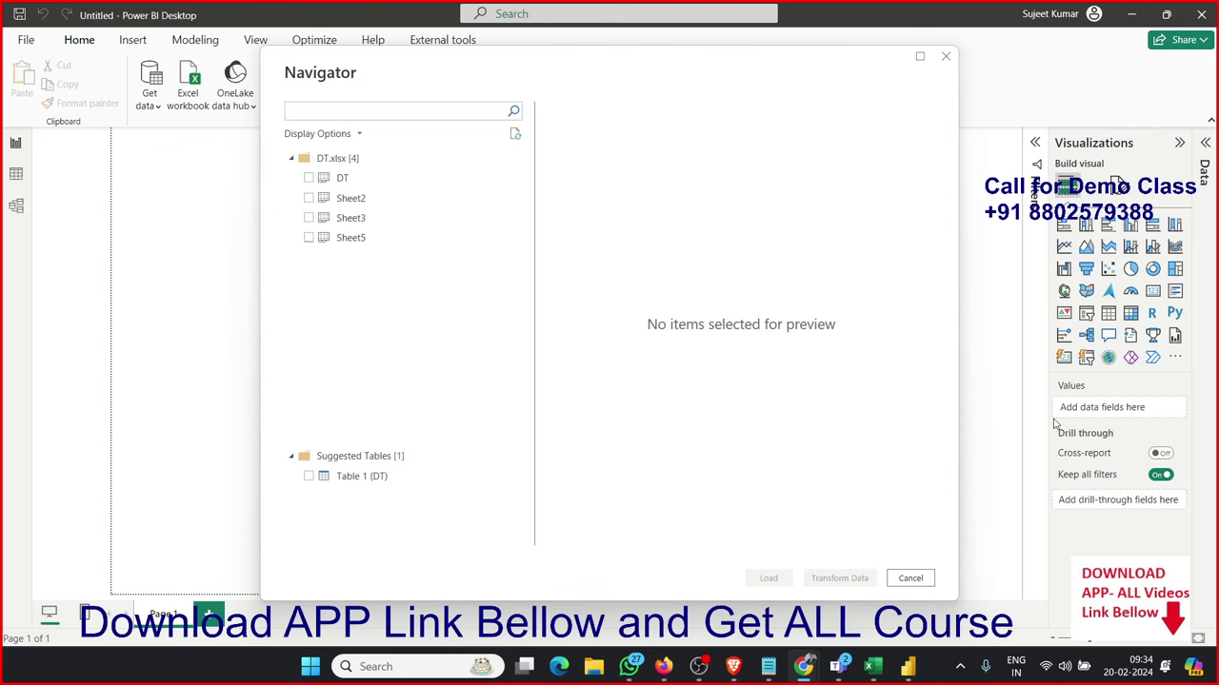
left_click(309, 178)
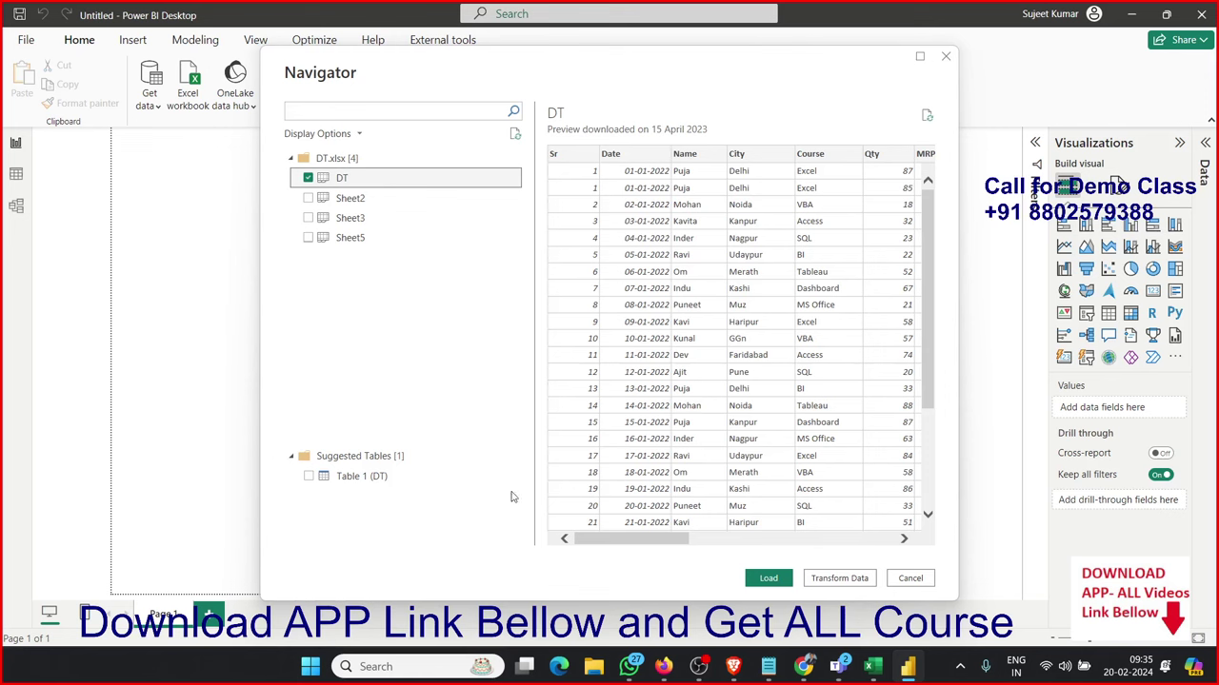
left_click(768, 579)
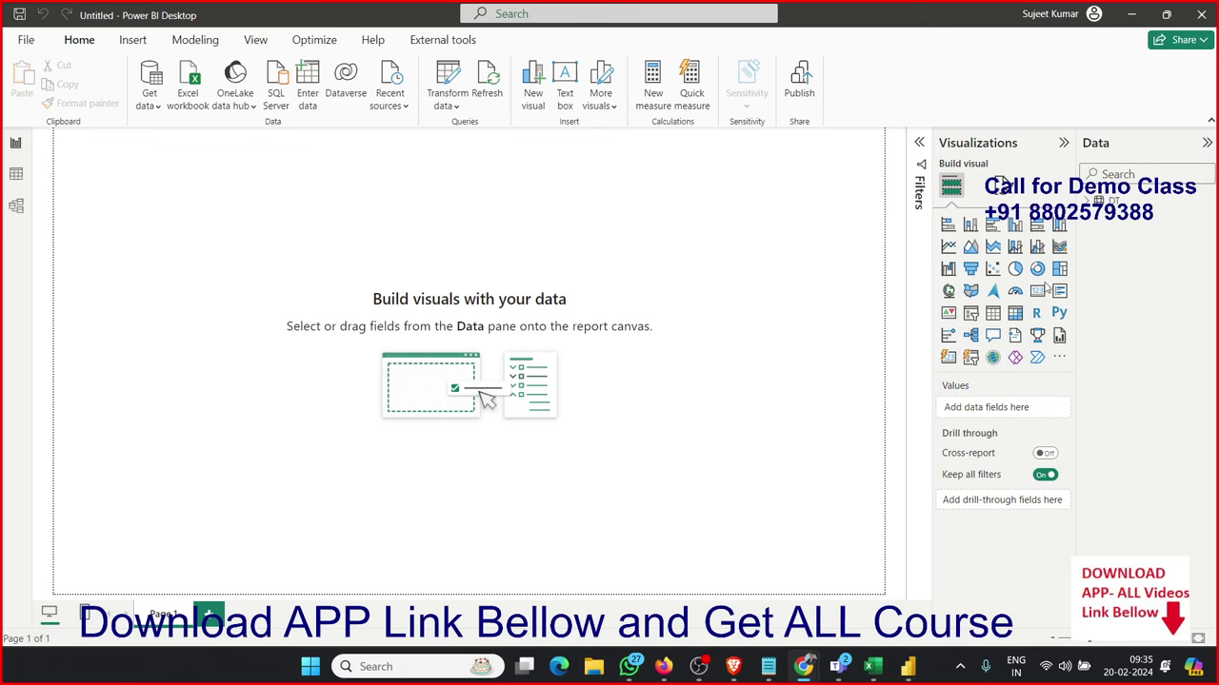
- In Table view, delete the empty Column10 from the DT table
left_click(1086, 204)
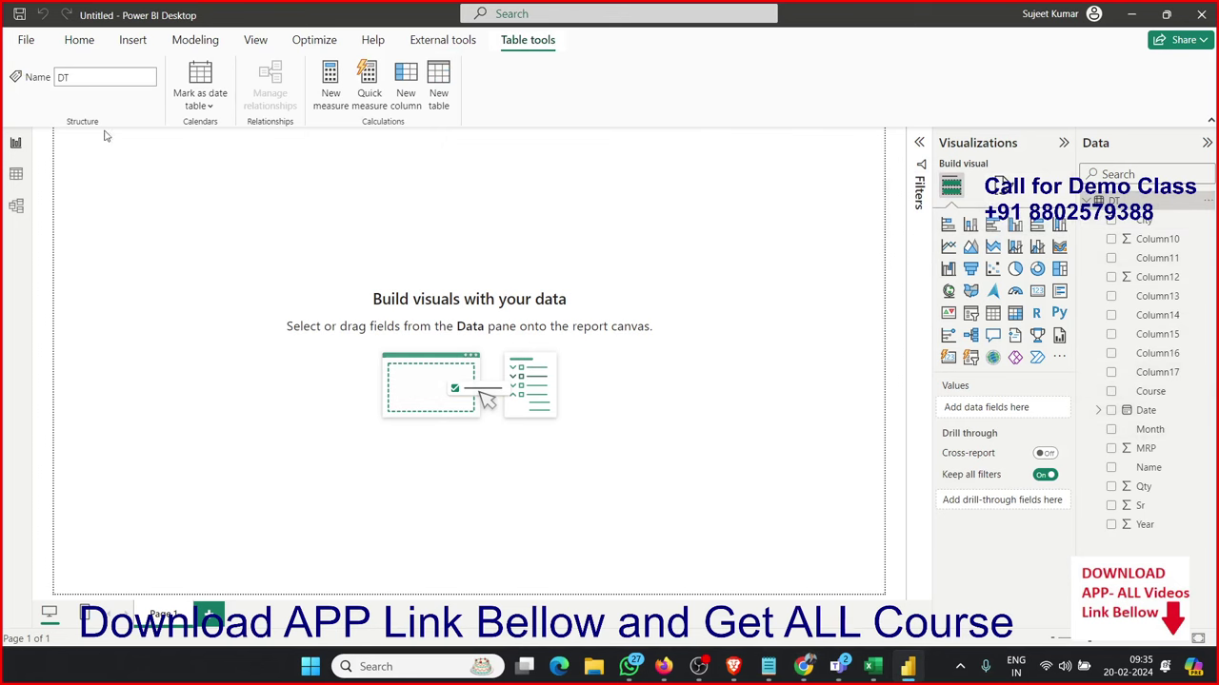
left_click(16, 173)
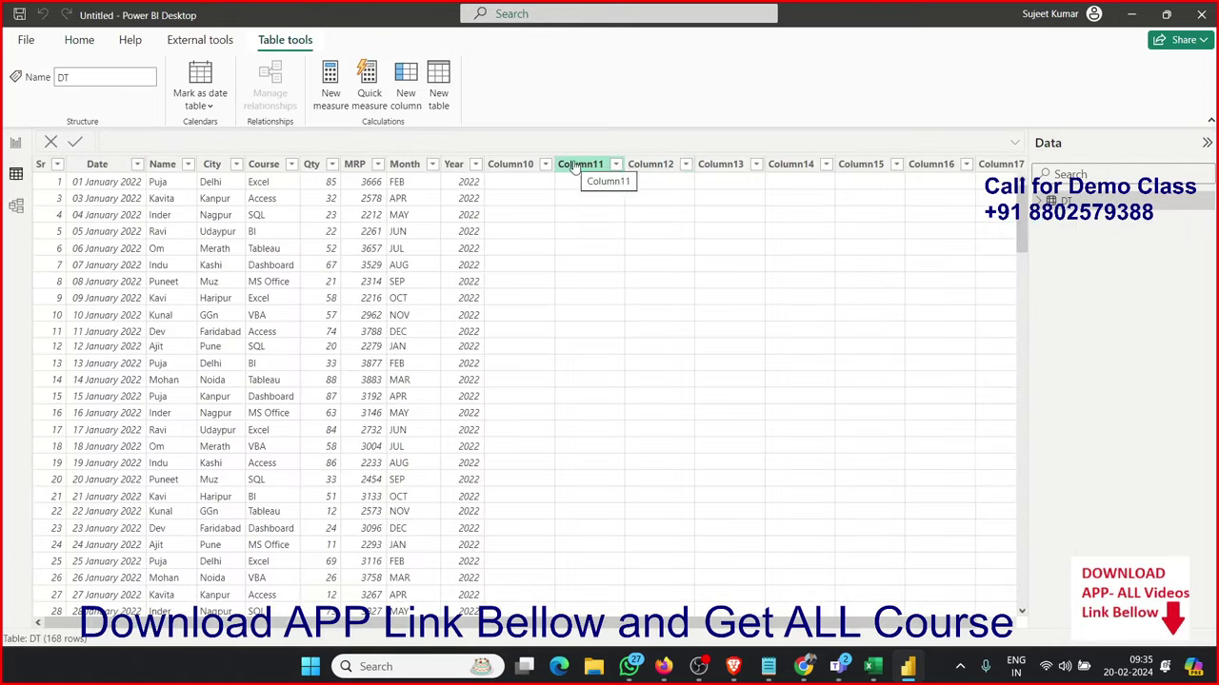
right_click(538, 170)
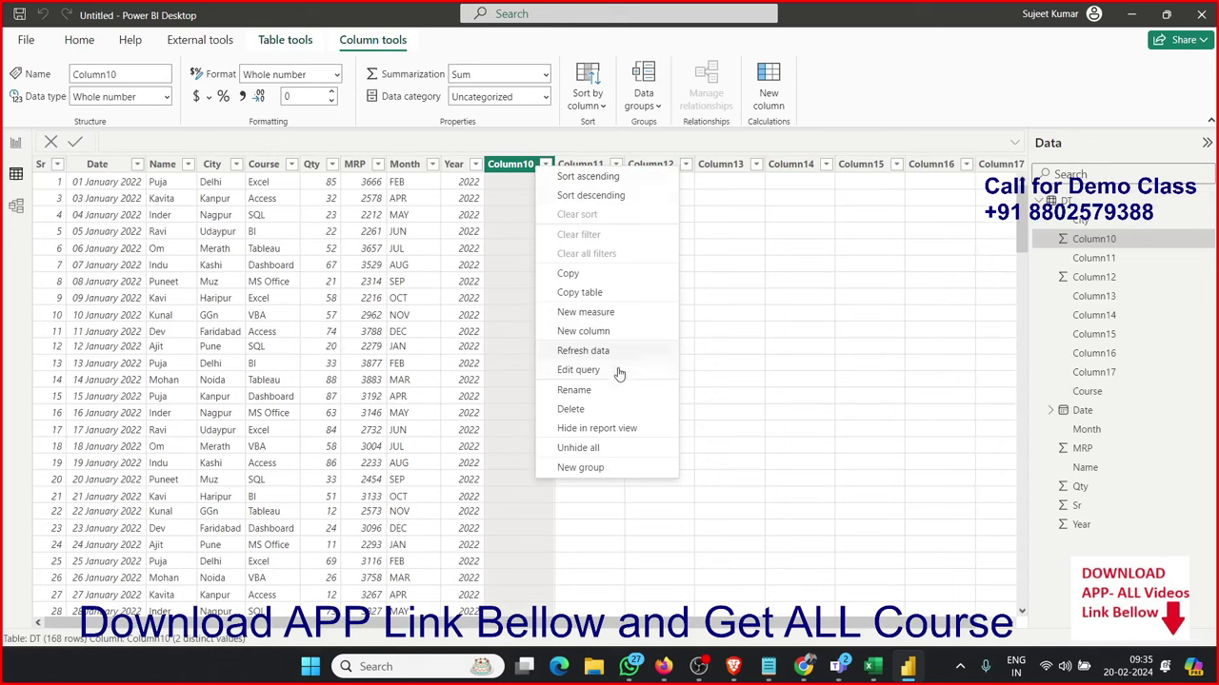
left_click(609, 409)
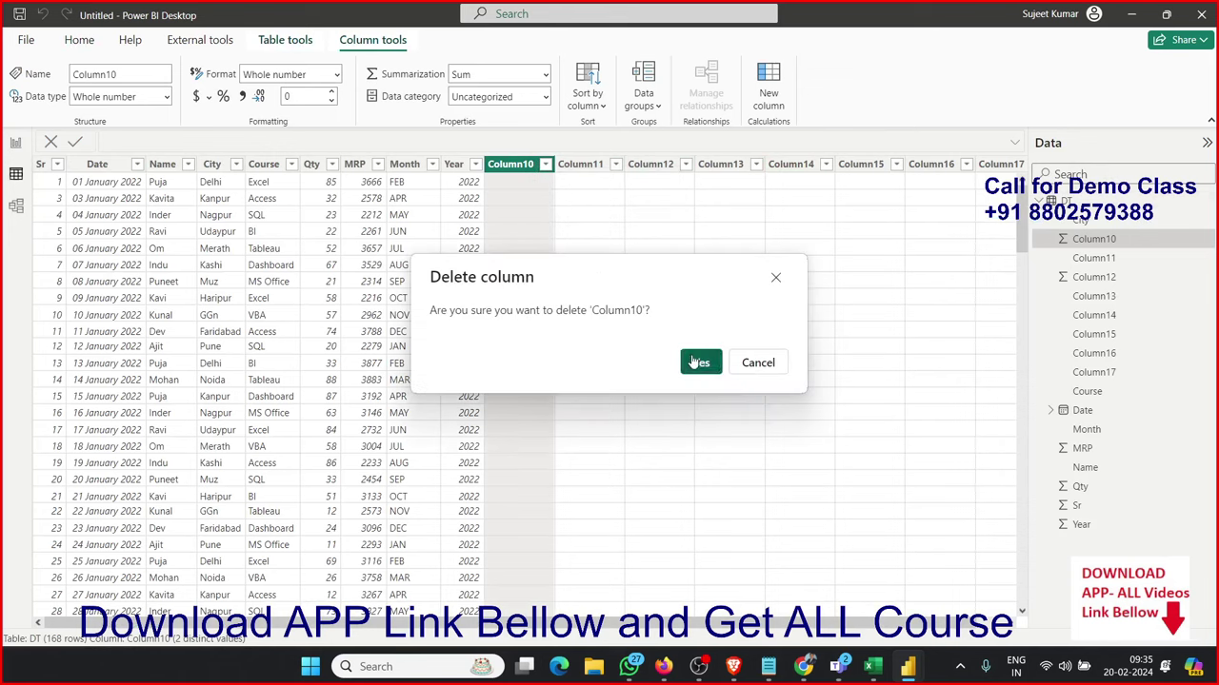
left_click(700, 363)
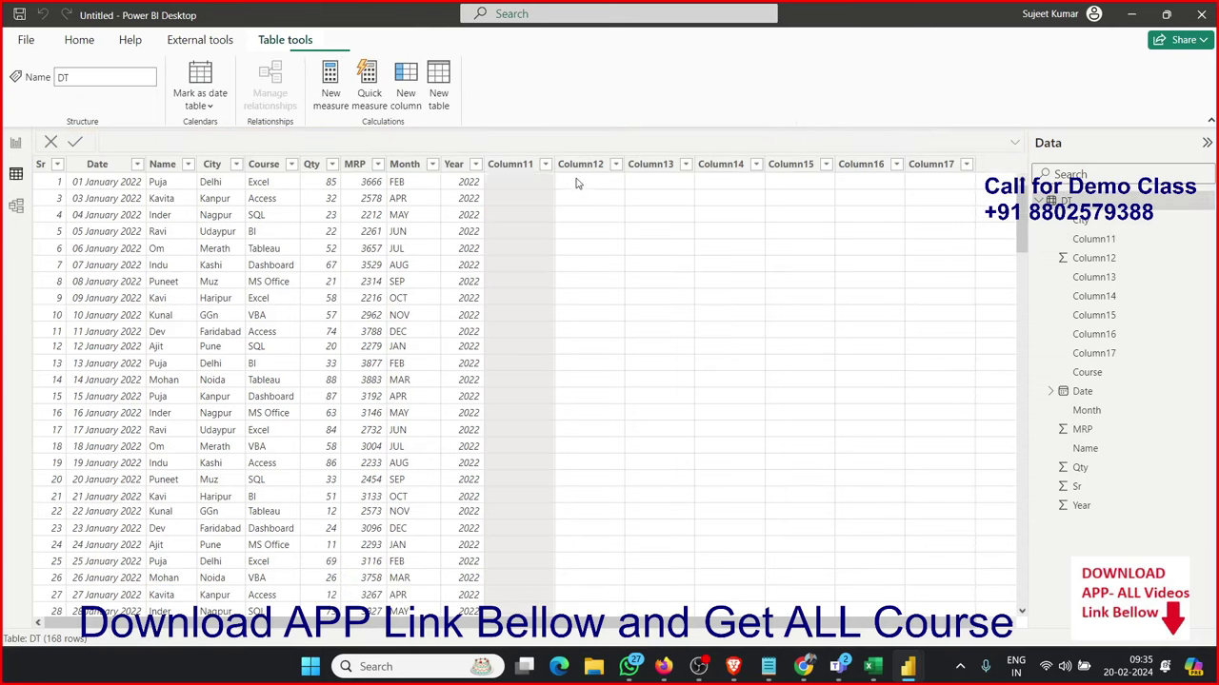
- Check that Column11 and Column12 are also empty, then return to the Home ribbon
left_click(539, 168)
left_click(578, 166)
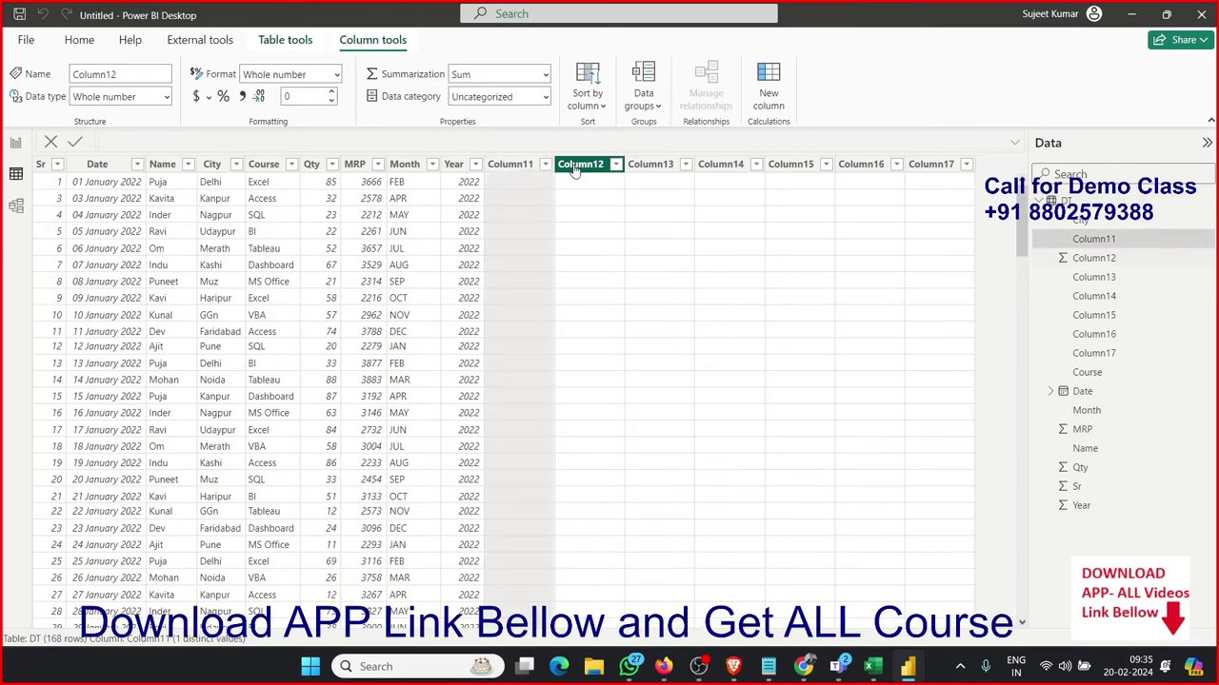
left_click(525, 167)
left_click(566, 165)
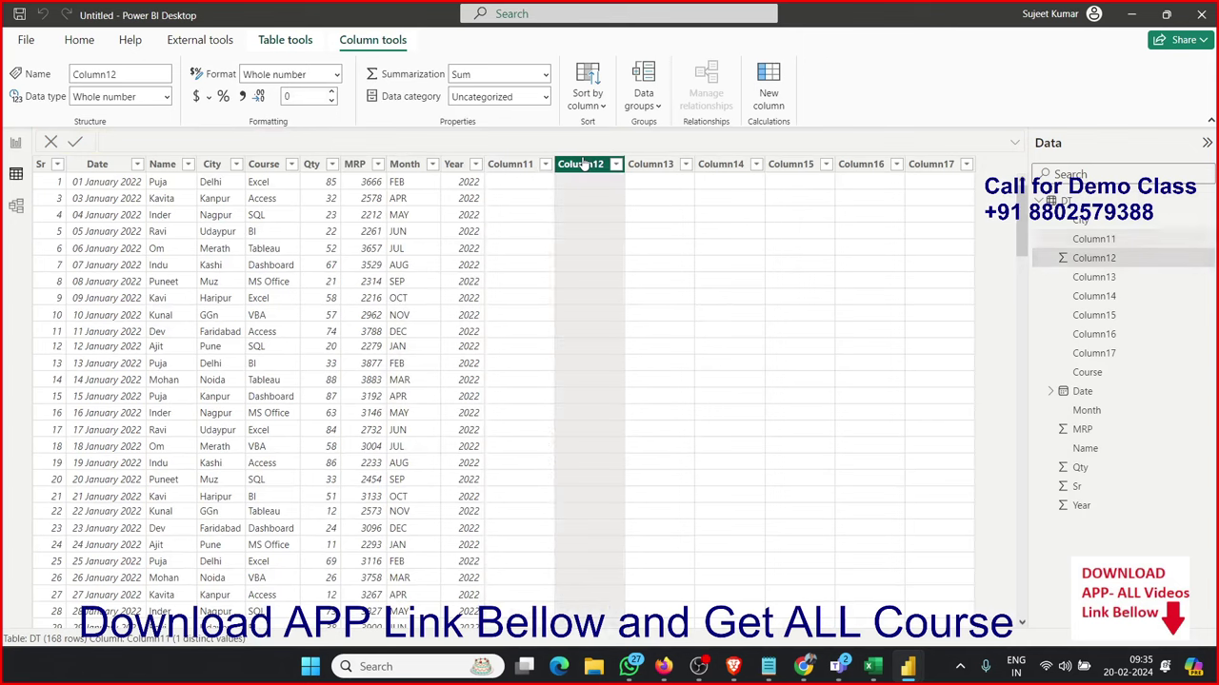
left_click(79, 39)
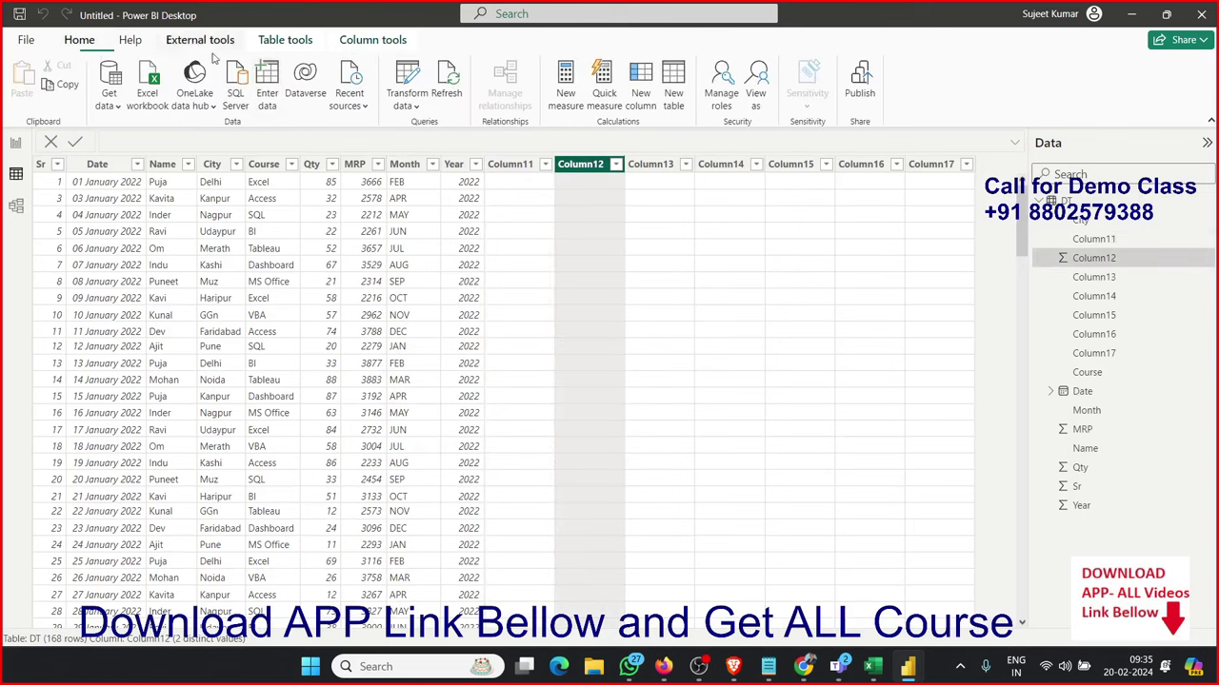
- In Power Query's Choose Columns, untick Column11 through Column17 to keep nine columns
left_click(404, 78)
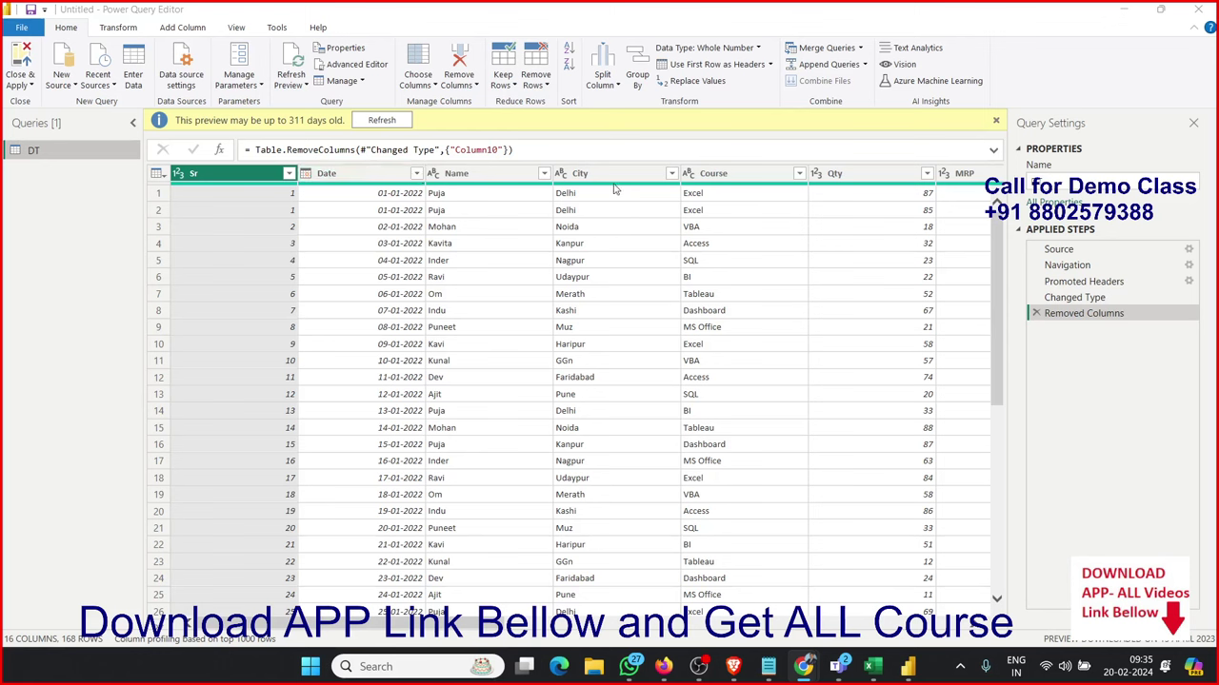
left_click(415, 87)
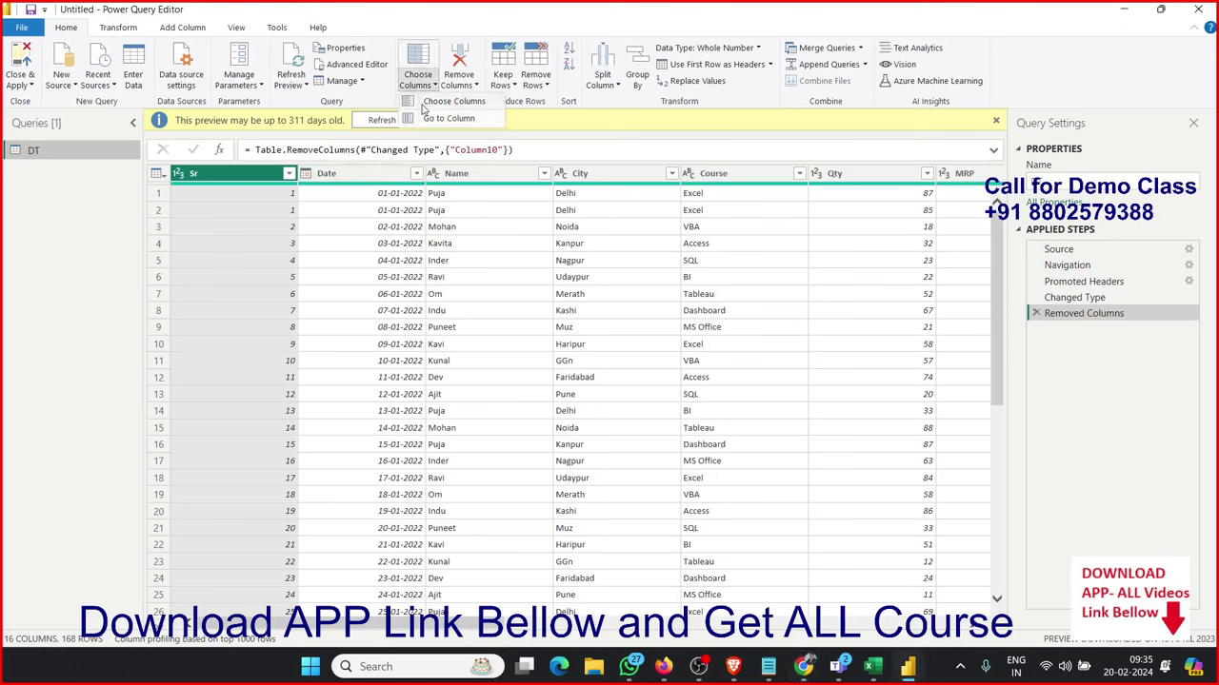
left_click(424, 103)
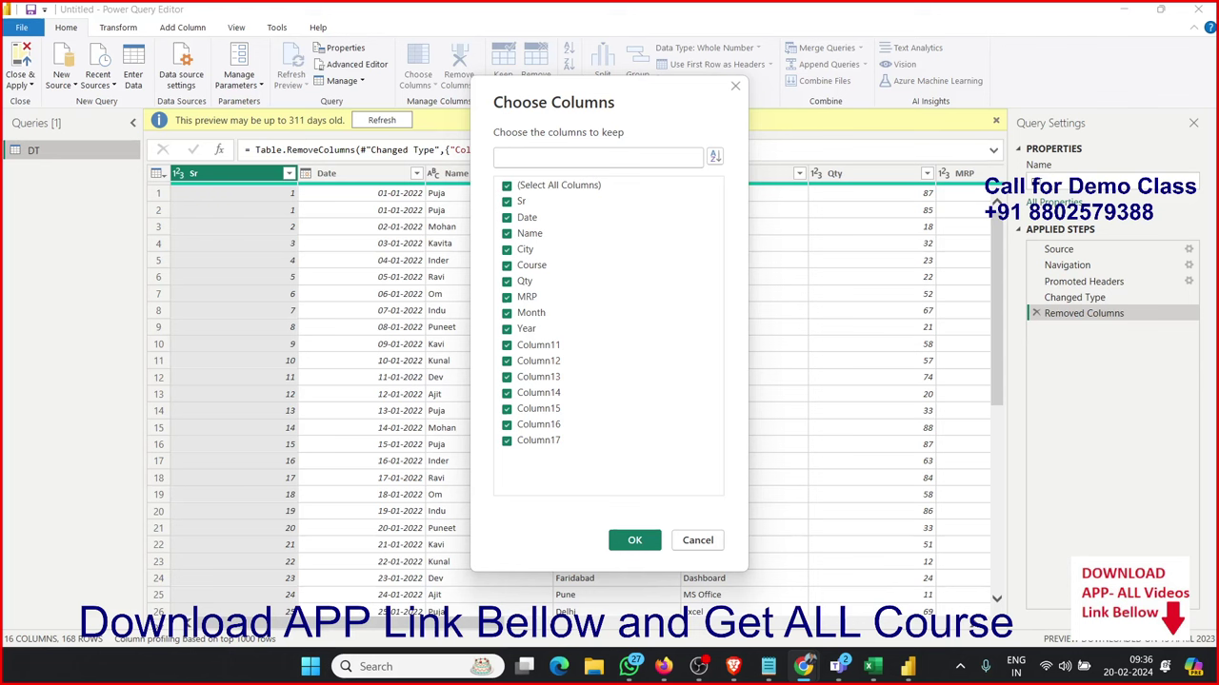
left_click(551, 345)
left_click(550, 362)
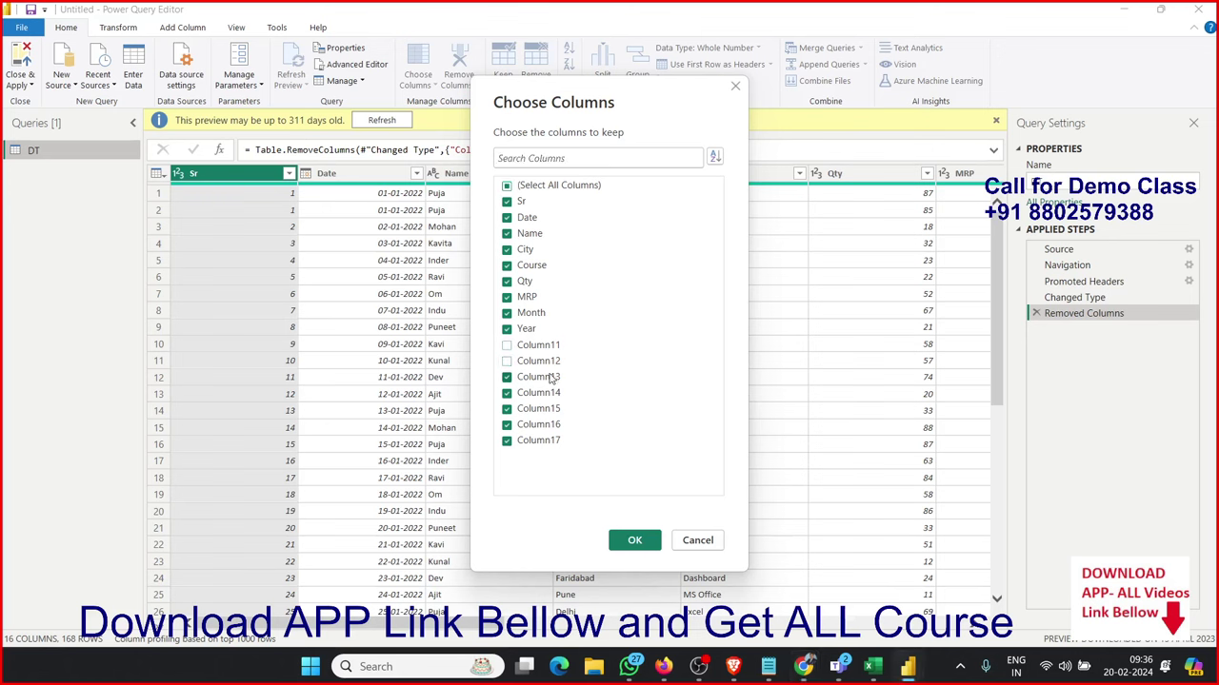
left_click(551, 378)
left_click(548, 395)
left_click(545, 411)
left_click(543, 428)
left_click(538, 444)
left_click(632, 540)
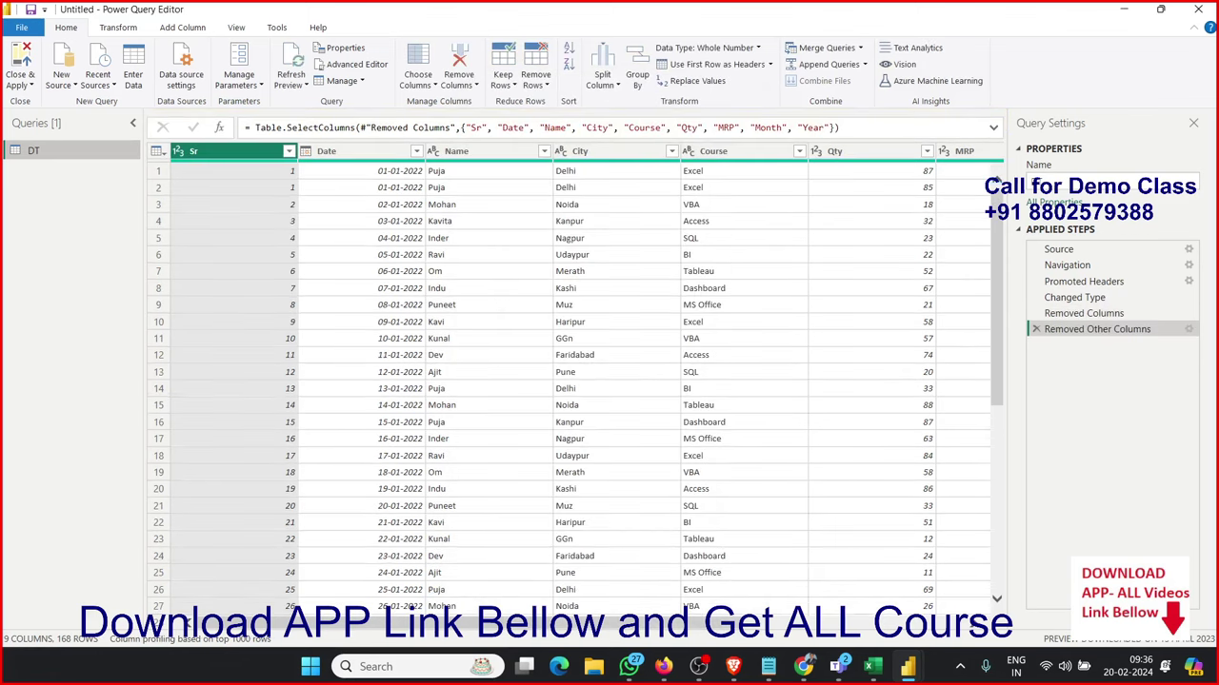
- Close & Apply the column changes back to the report
left_click(804, 667)
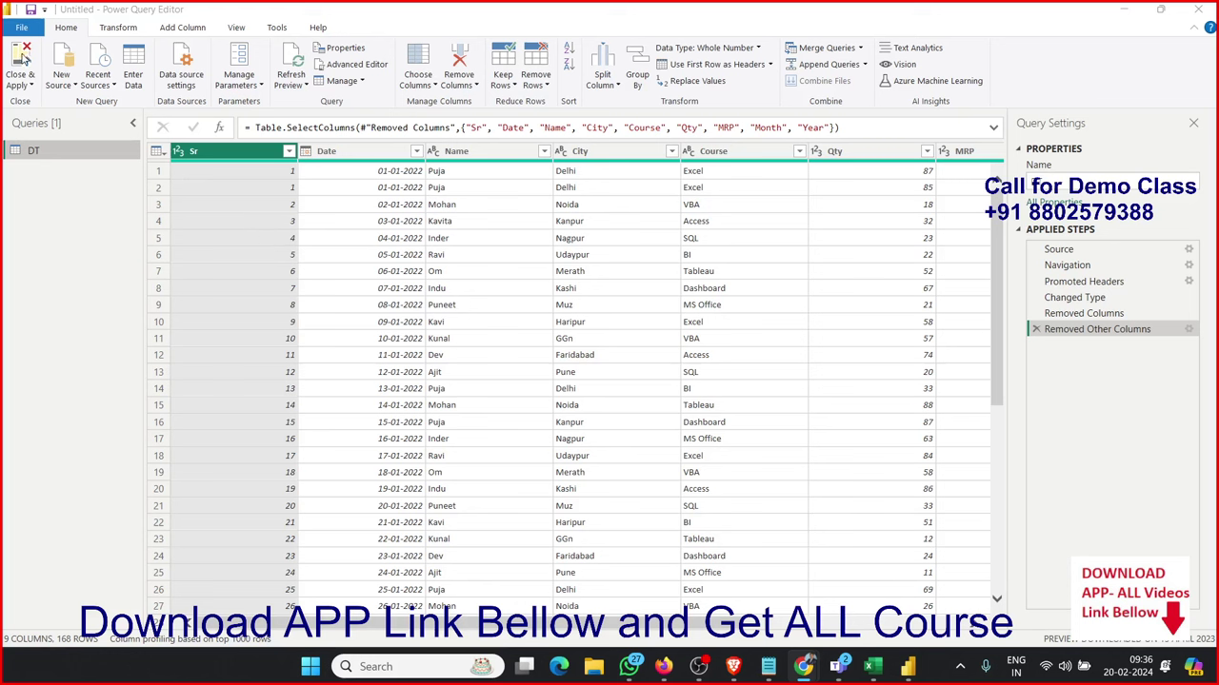
left_click(23, 59)
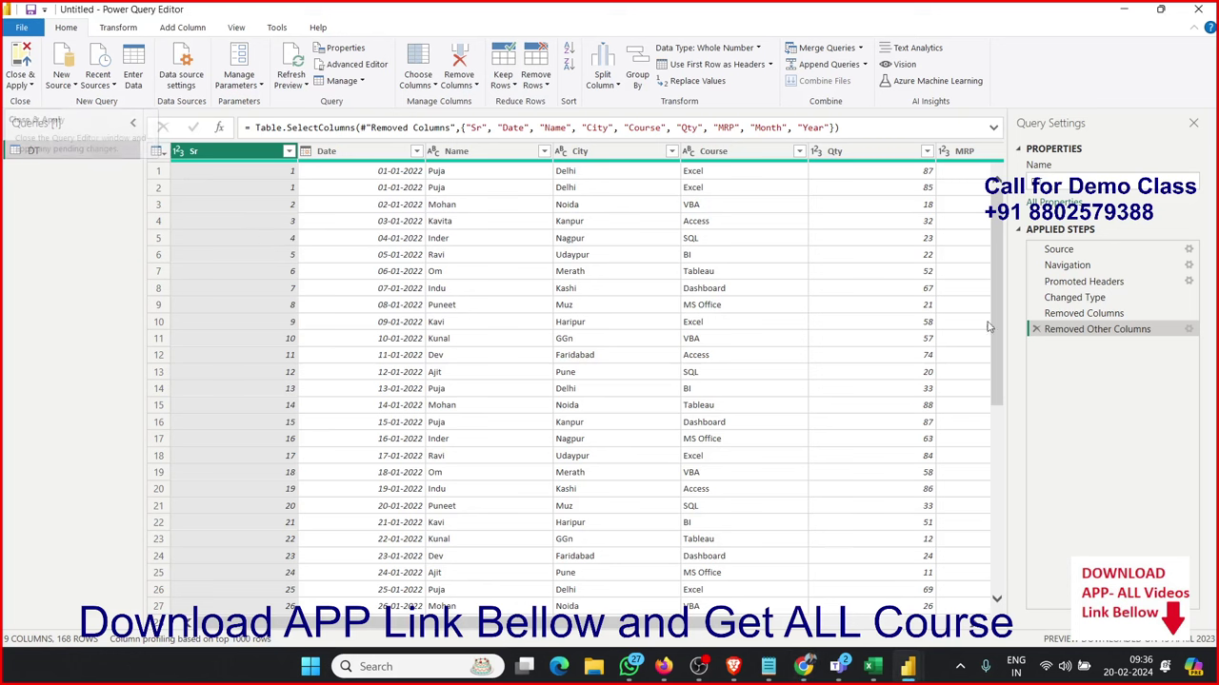
left_click(21, 63)
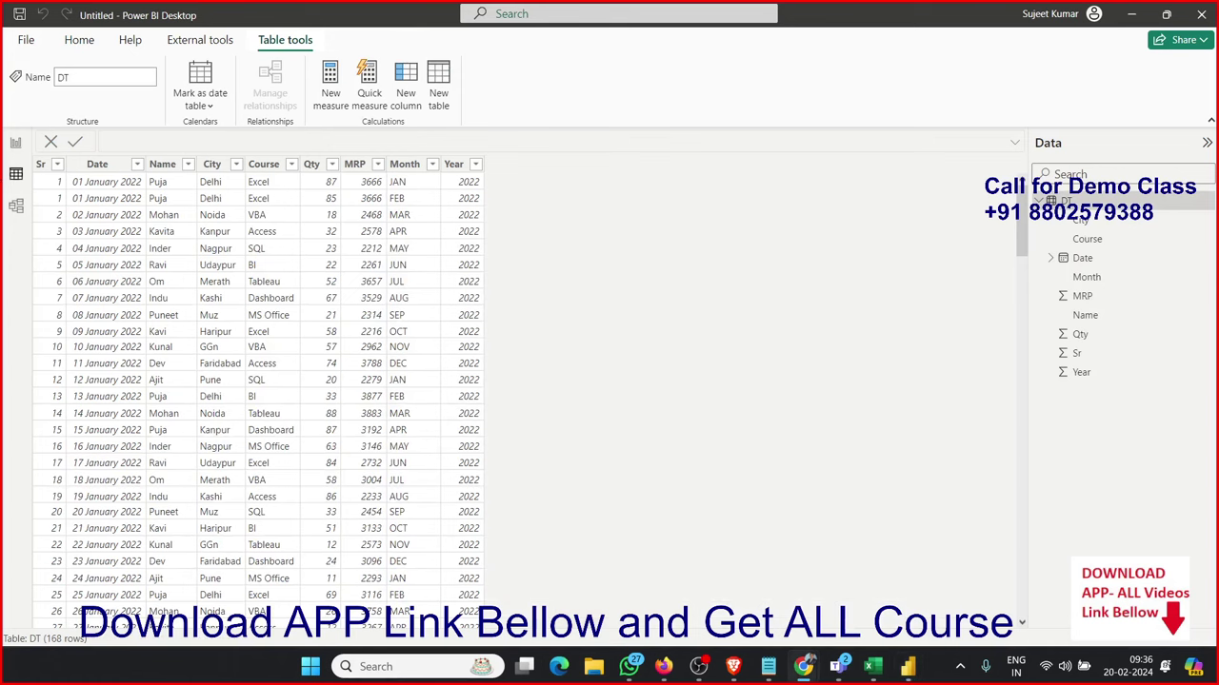
- Add a stacked bar chart and a clustered bar chart side by side on the page
left_click(13, 147)
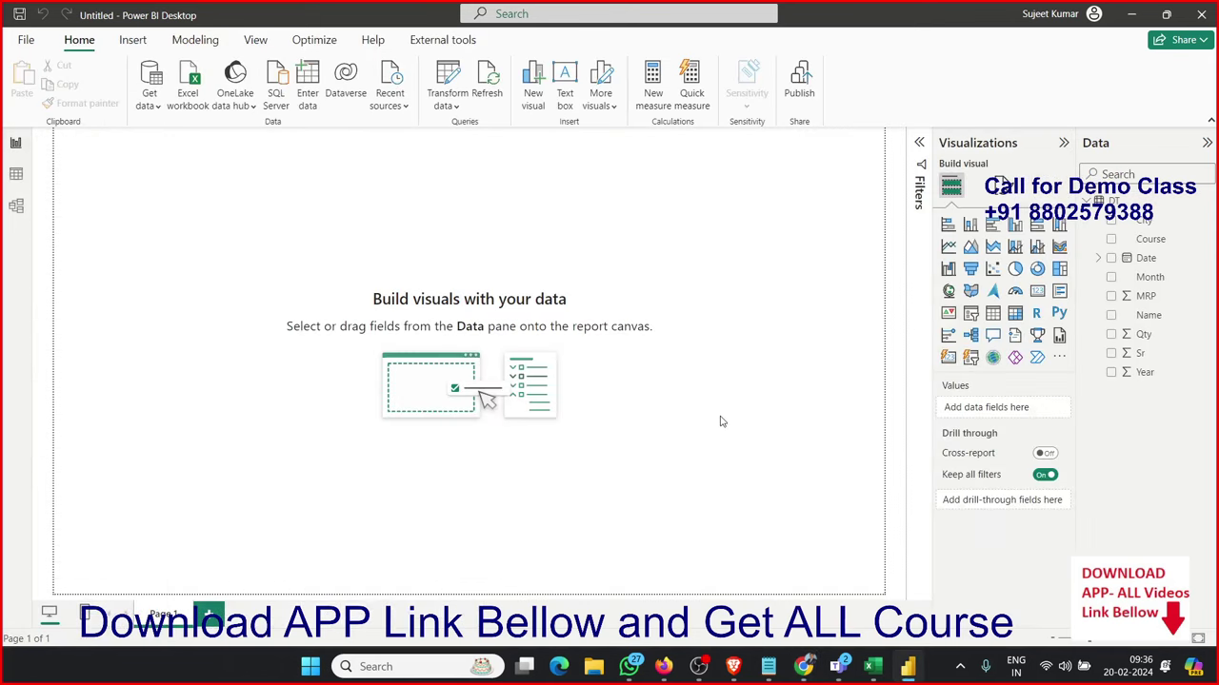
left_click(945, 227)
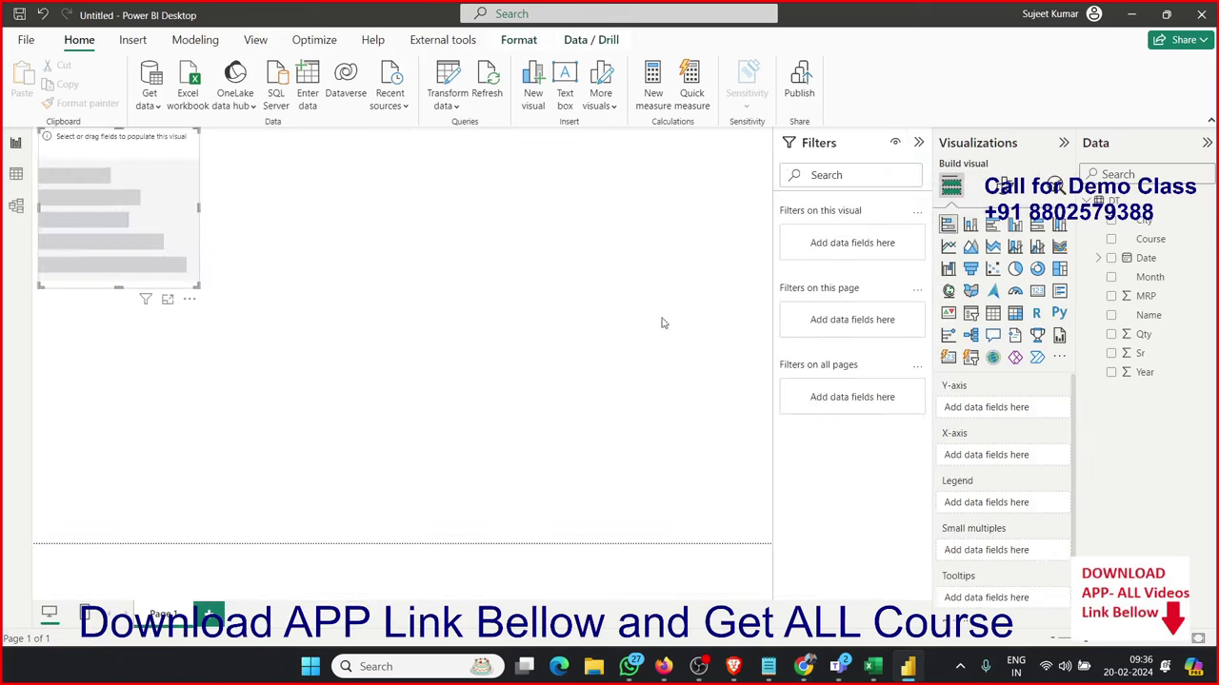
left_click_drag(200, 301, 324, 539)
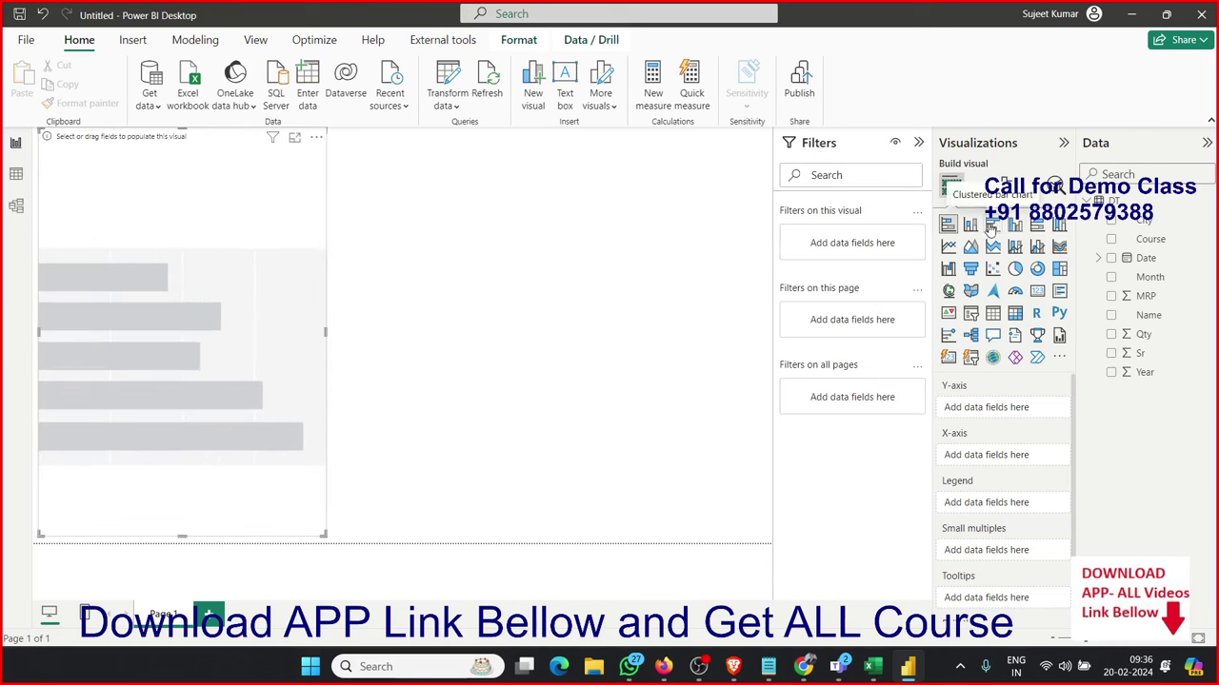
left_click(550, 374)
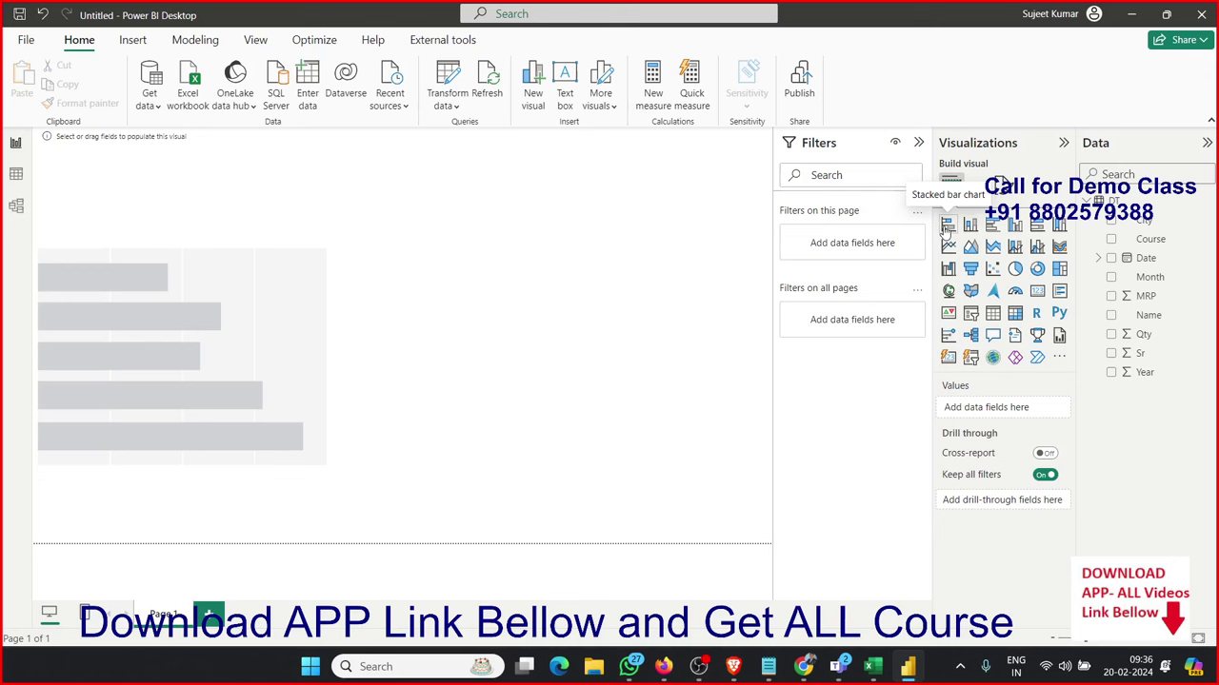
left_click(991, 227)
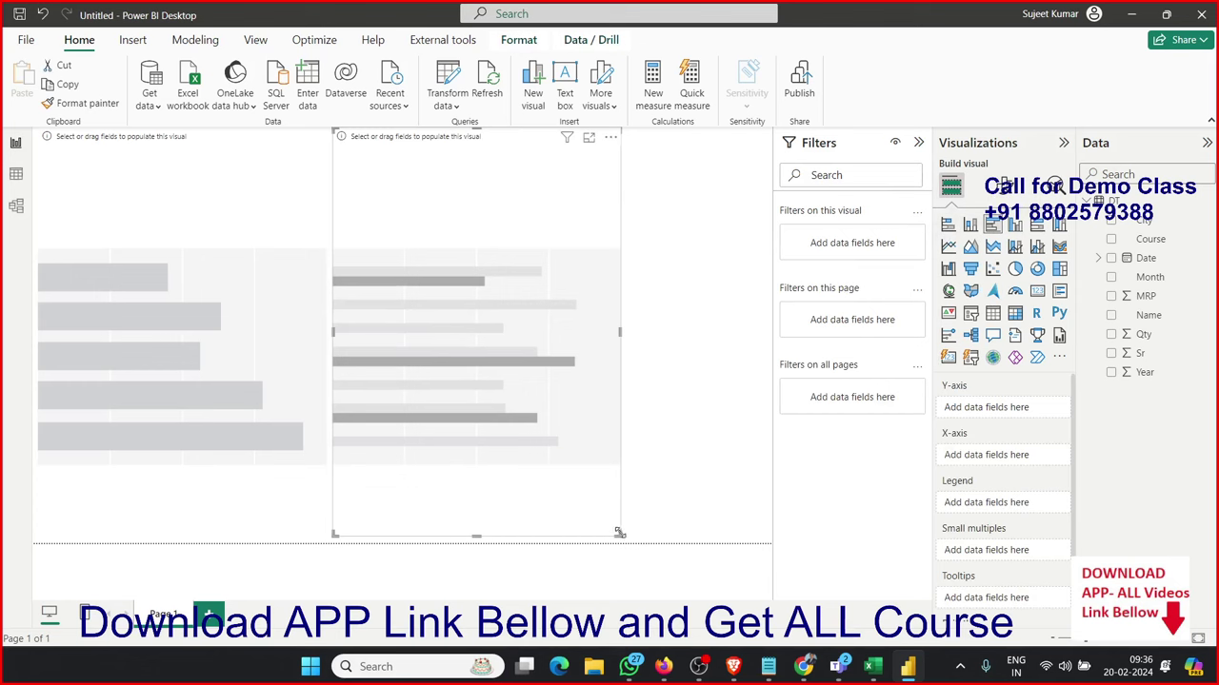
left_click_drag(619, 534, 604, 531)
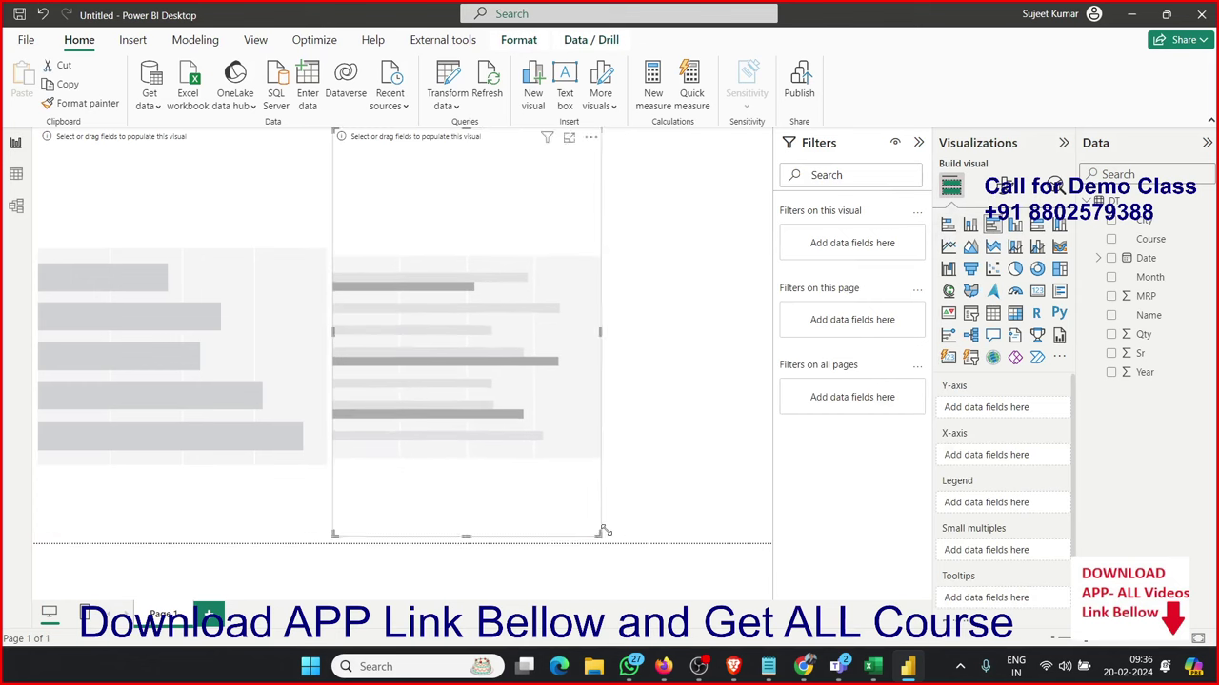
left_click(678, 495)
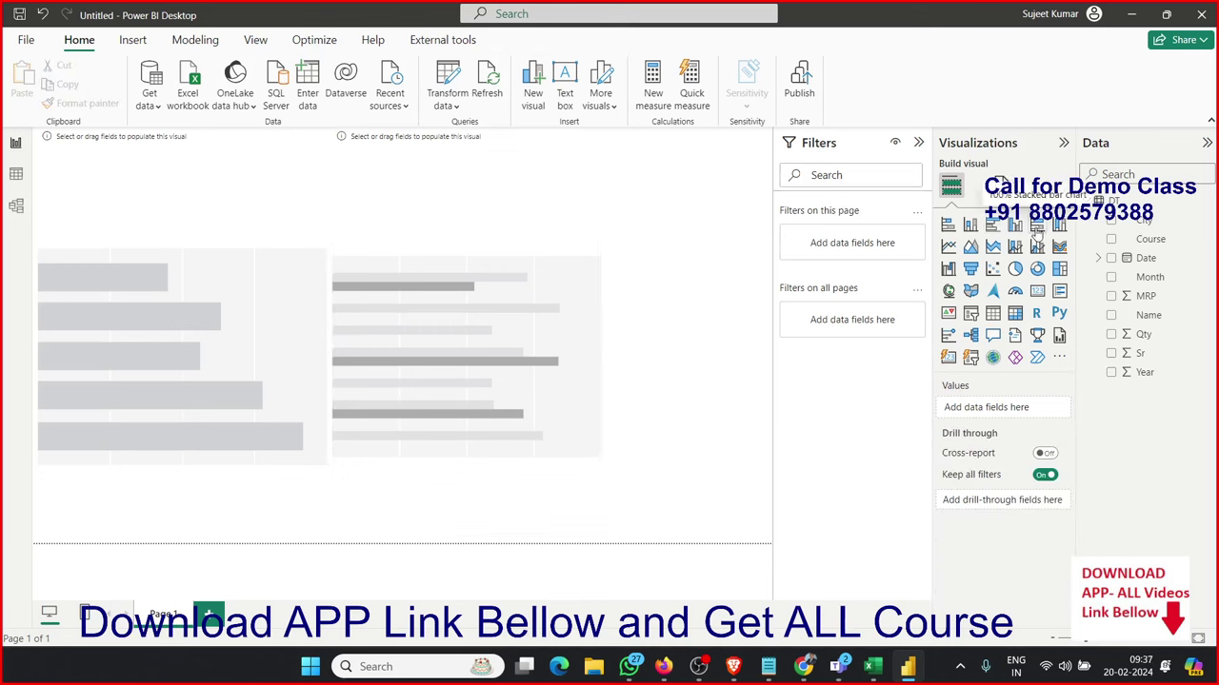
- Add a 100% stacked bar chart at right, narrowing the middle chart to fit
left_click(1036, 227)
left_click(519, 549)
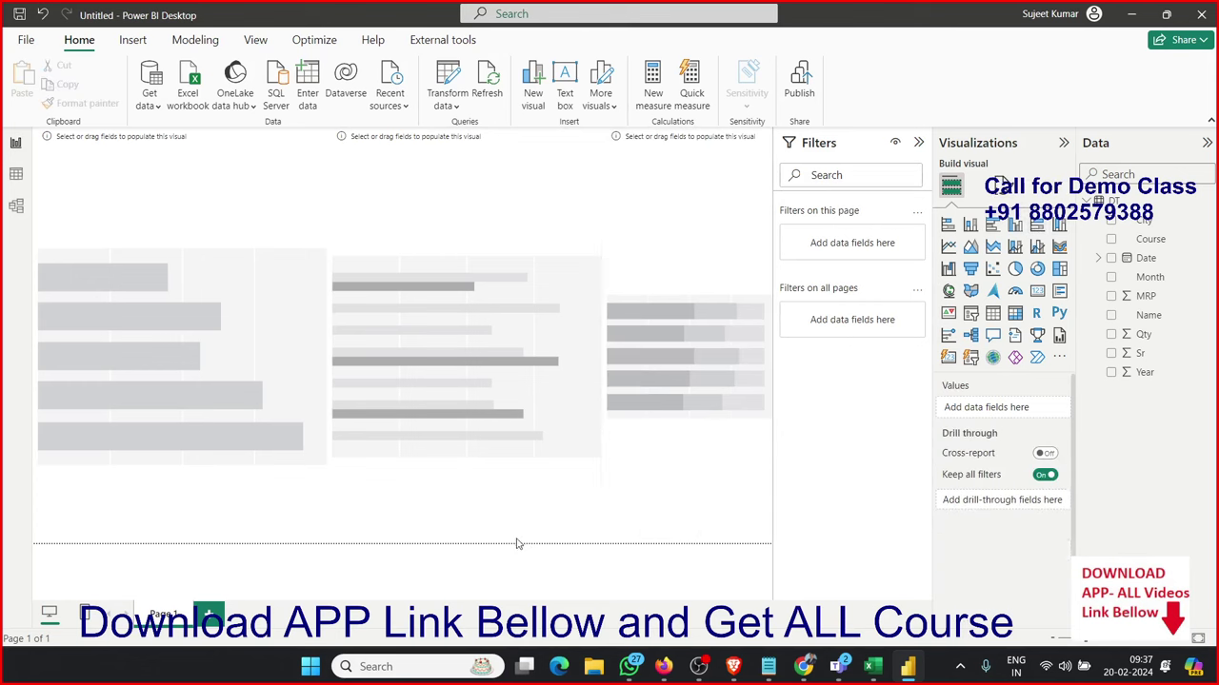
left_click(579, 537)
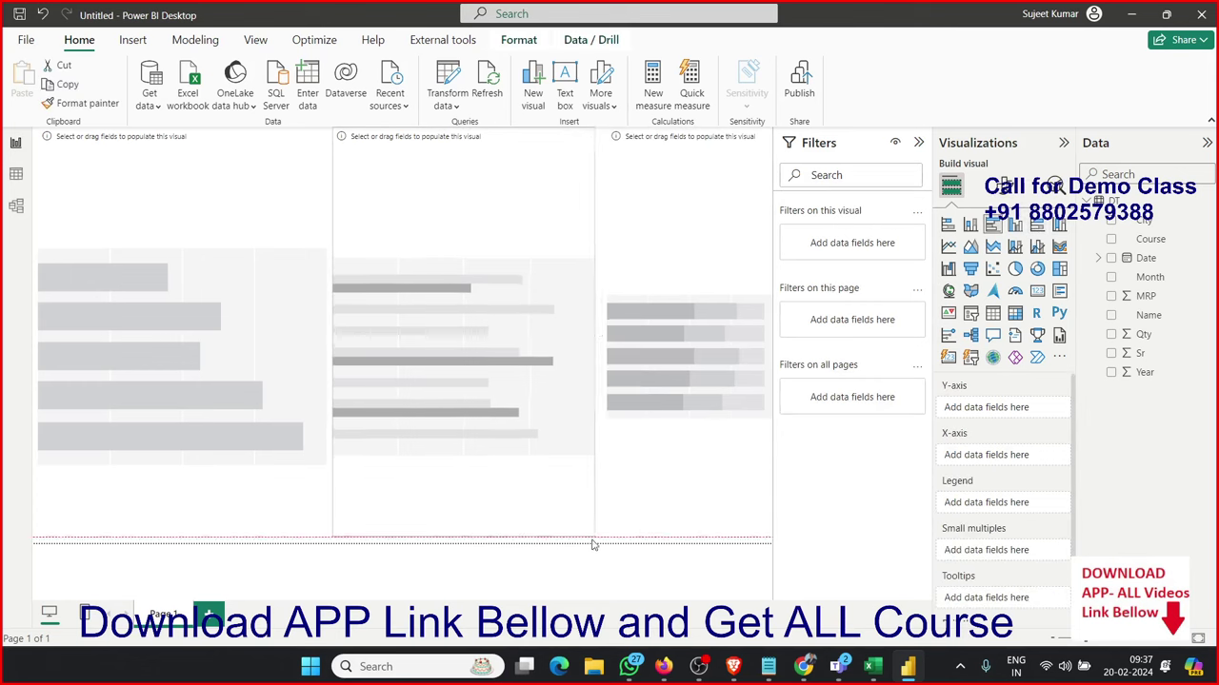
mouse_move(600, 537)
left_mouse_down()
mouse_move(560, 539)
mouse_move(574, 539)
left_mouse_up()
left_click(612, 533)
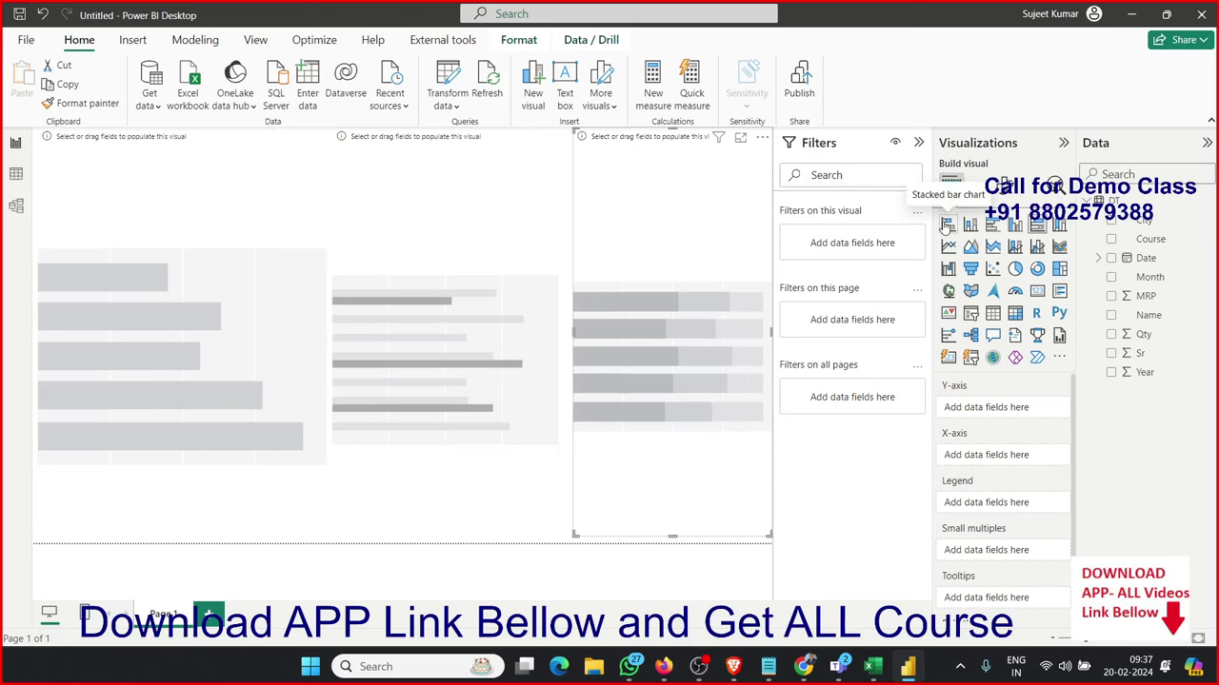
- Plot Sum of Qty by City on the left chart, trying then removing a Name legend
left_click(284, 500)
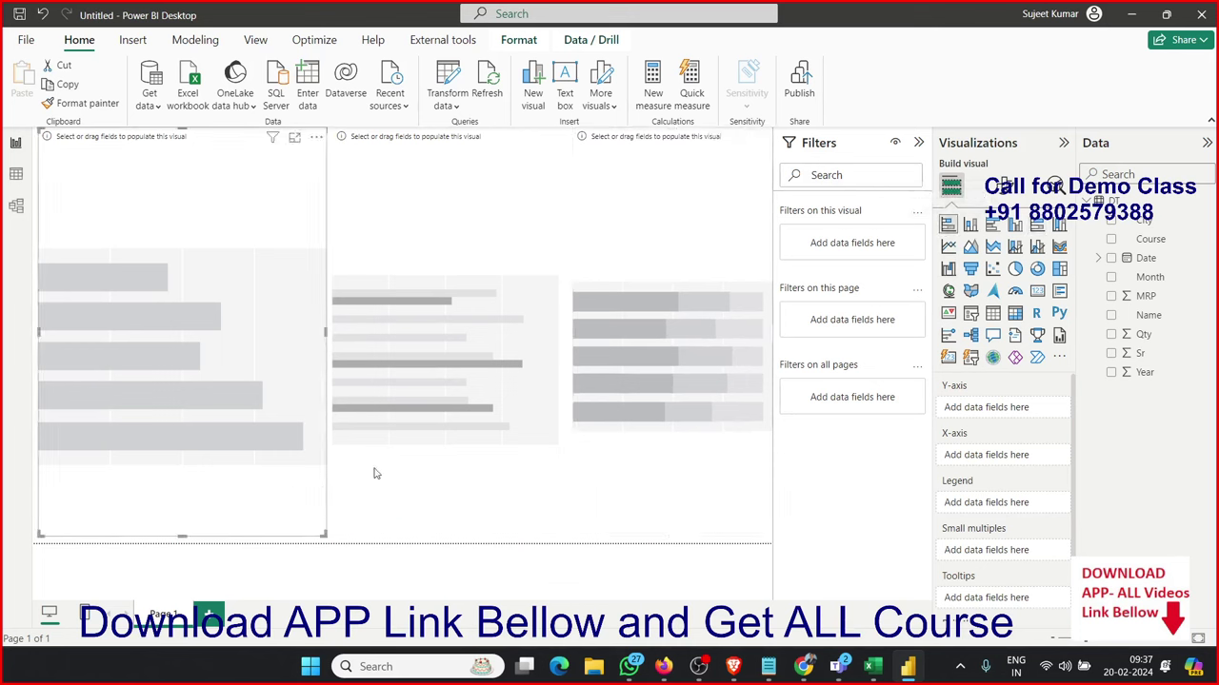
left_click_drag(1164, 229, 268, 370)
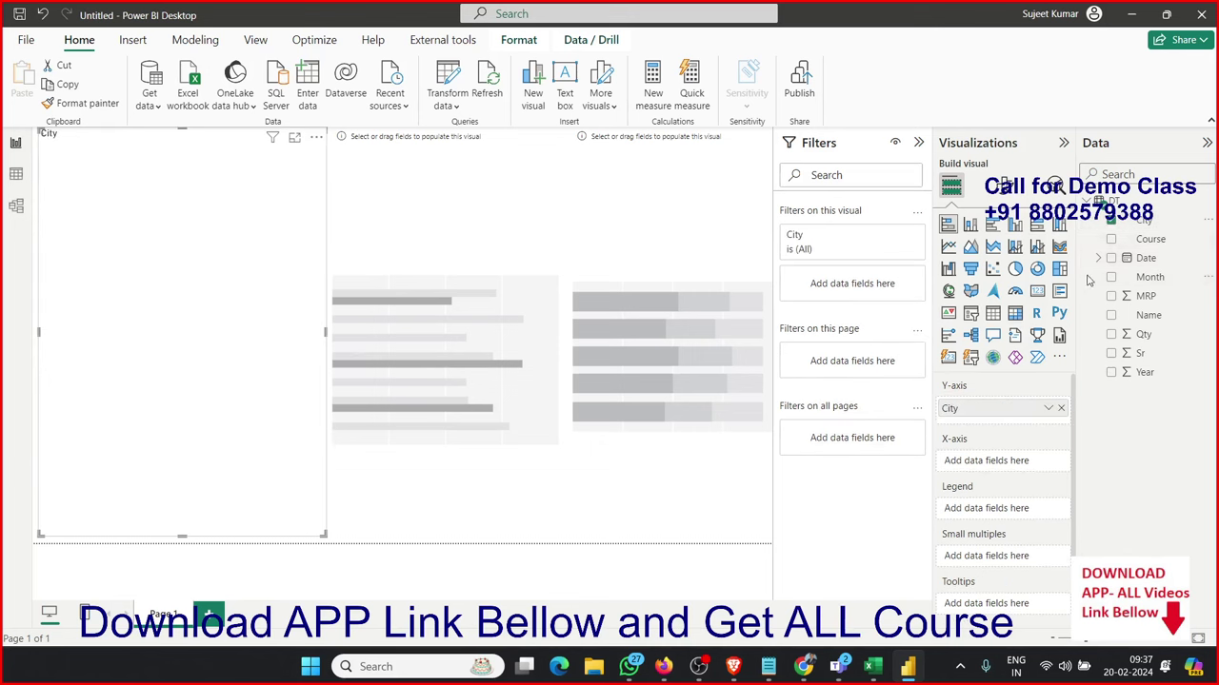
left_click_drag(1143, 334, 232, 408)
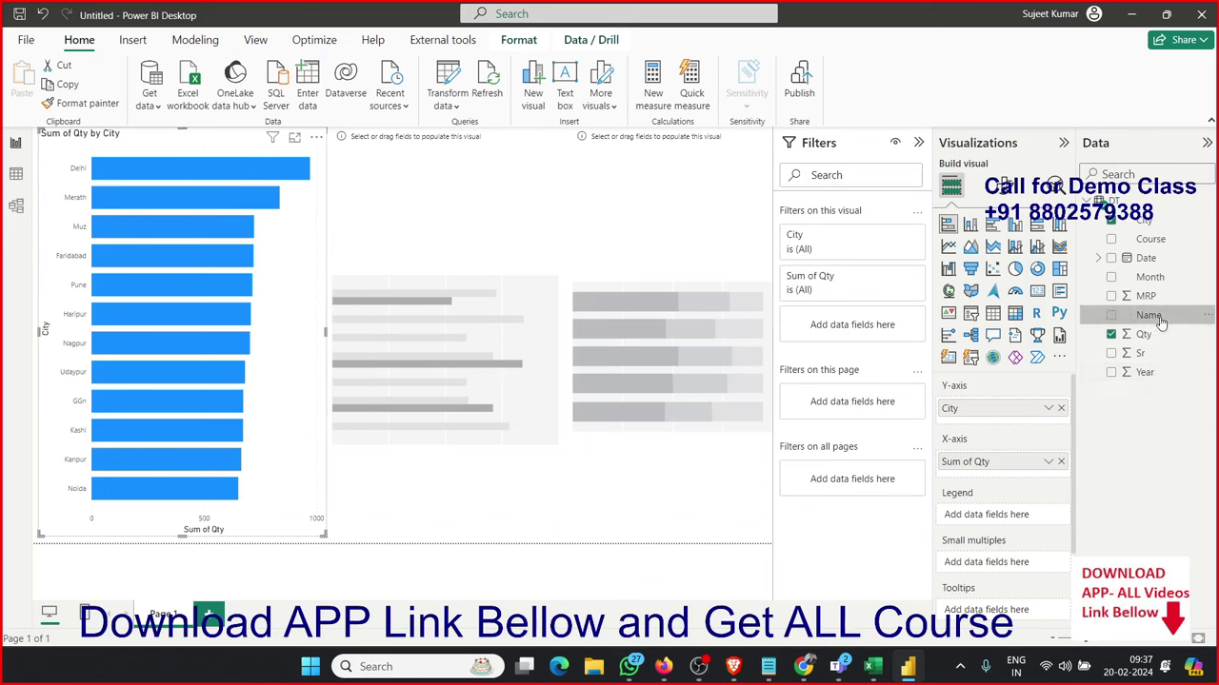
left_click_drag(1161, 323, 404, 344)
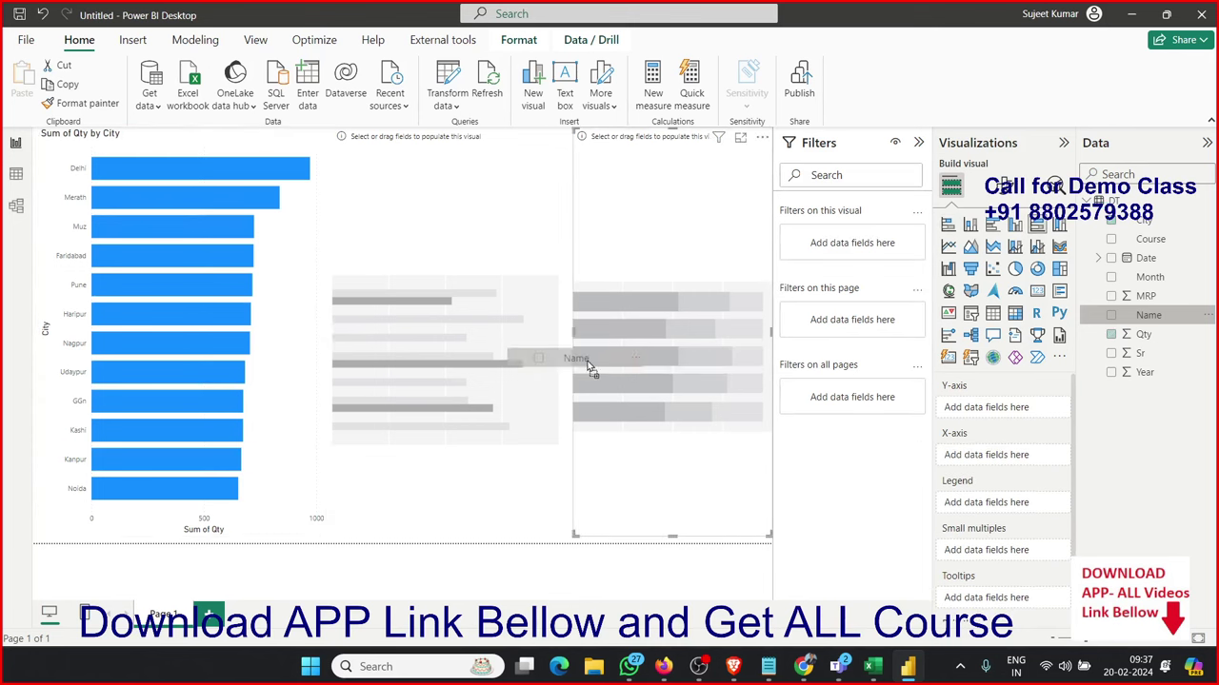
left_click_drag(404, 343, 244, 346)
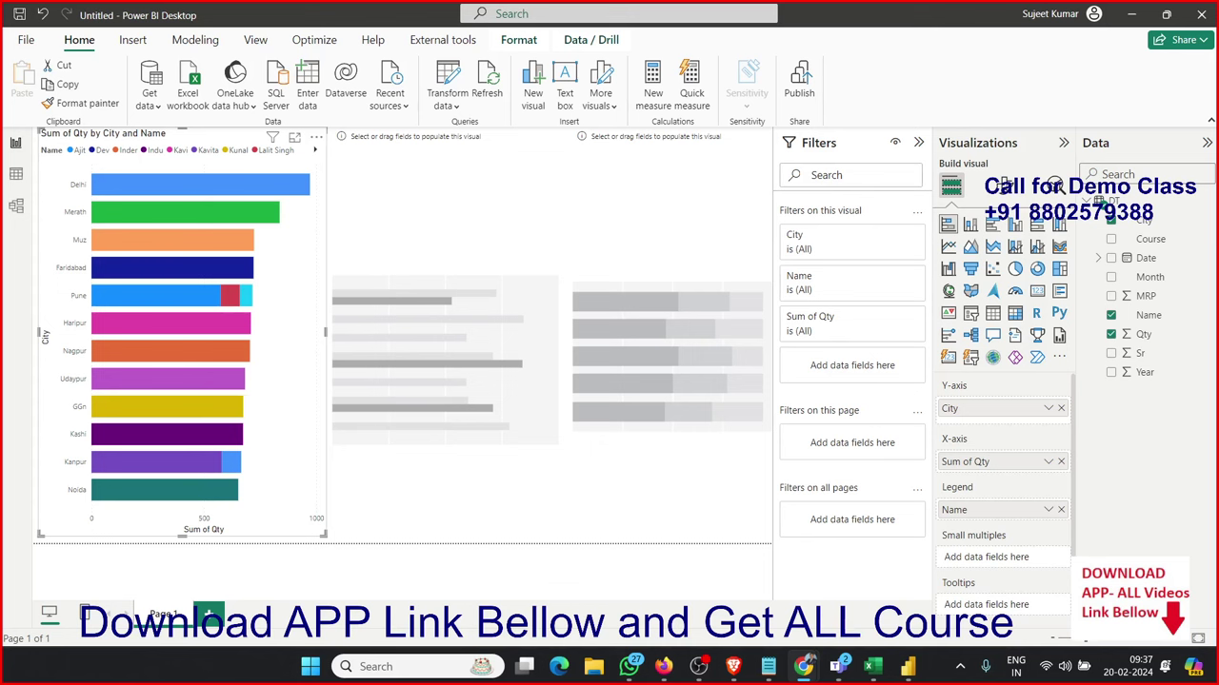
left_click(1061, 512)
left_click(521, 515)
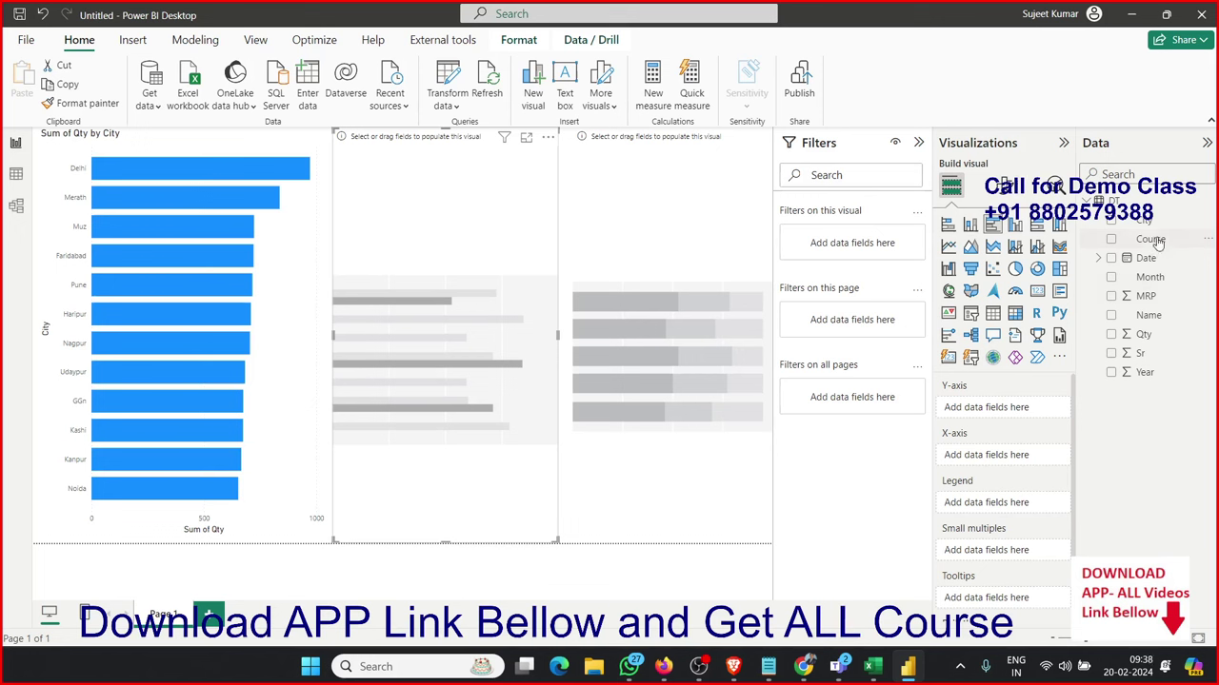
mouse_move(1150, 239)
left_mouse_down()
mouse_move(470, 383)
mouse_move(1138, 255)
left_mouse_up()
- Put City and Sum of Qty on the middle chart, testing and removing Name legends
left_click_drag(1143, 220, 508, 400)
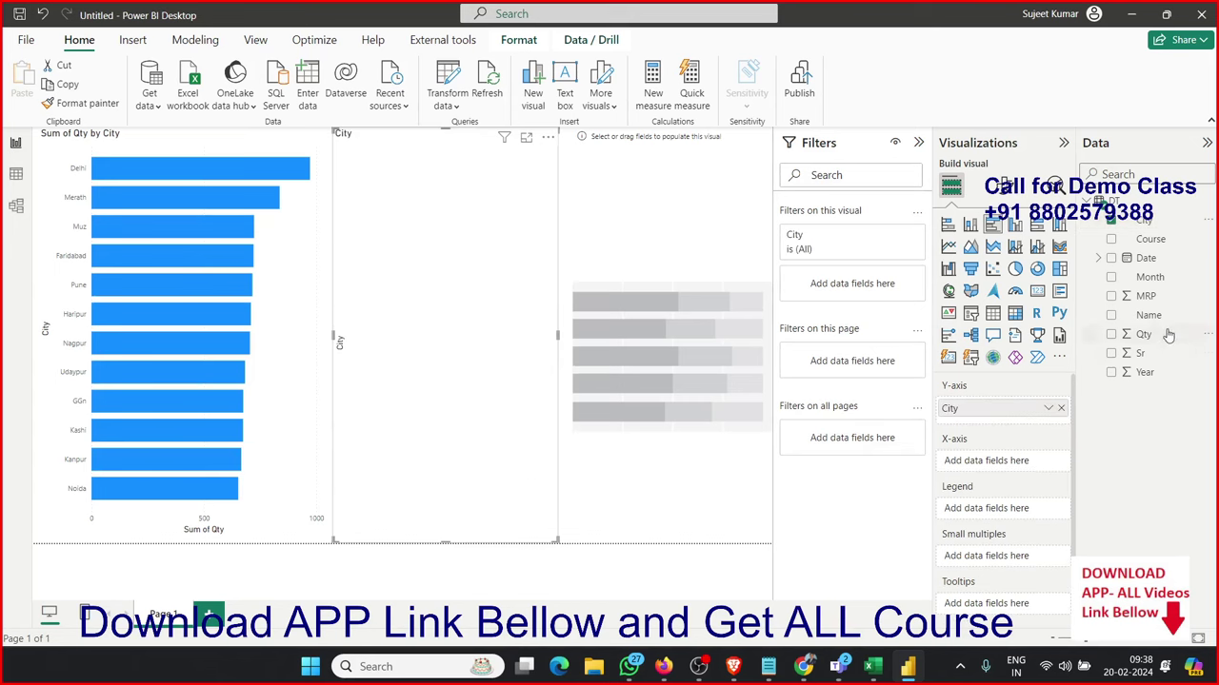
left_click_drag(1143, 334, 416, 483)
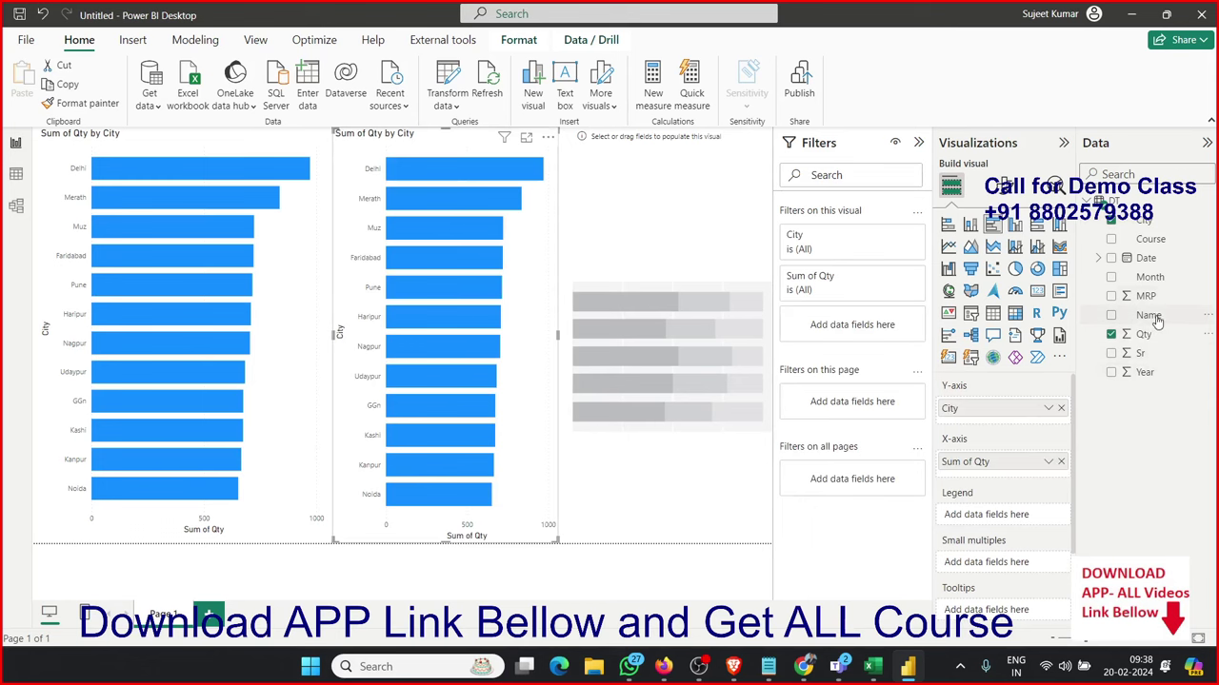
left_click_drag(1149, 316, 493, 415)
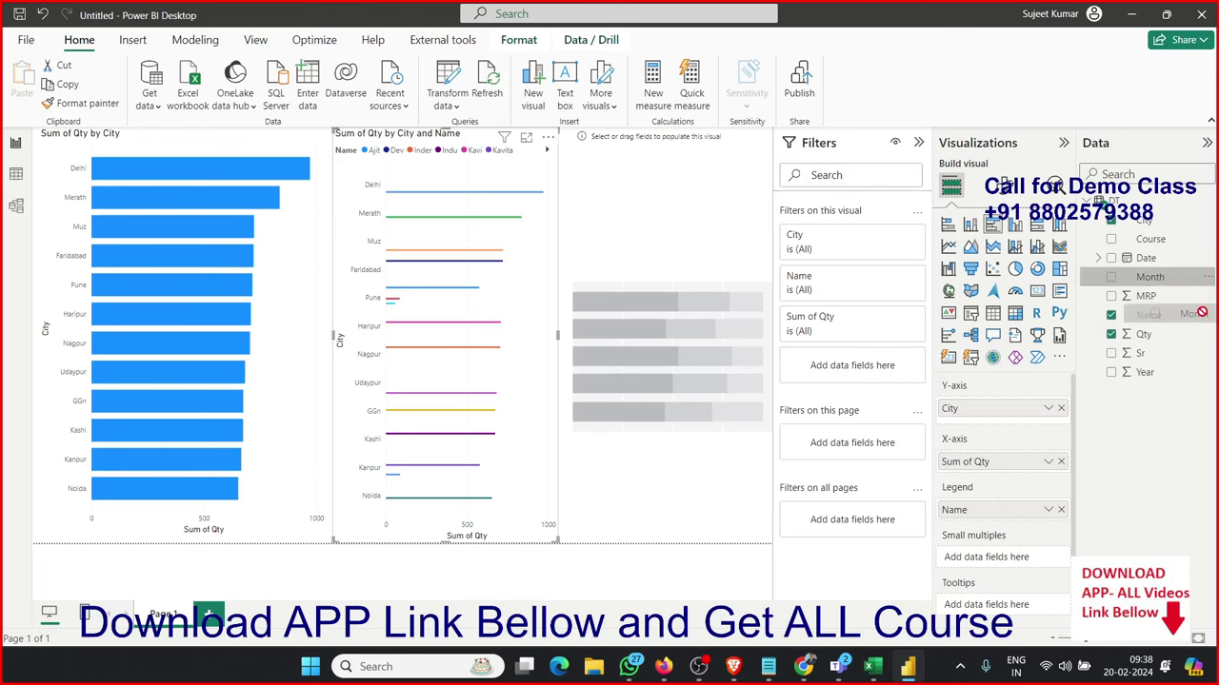
left_click_drag(1148, 315, 305, 433)
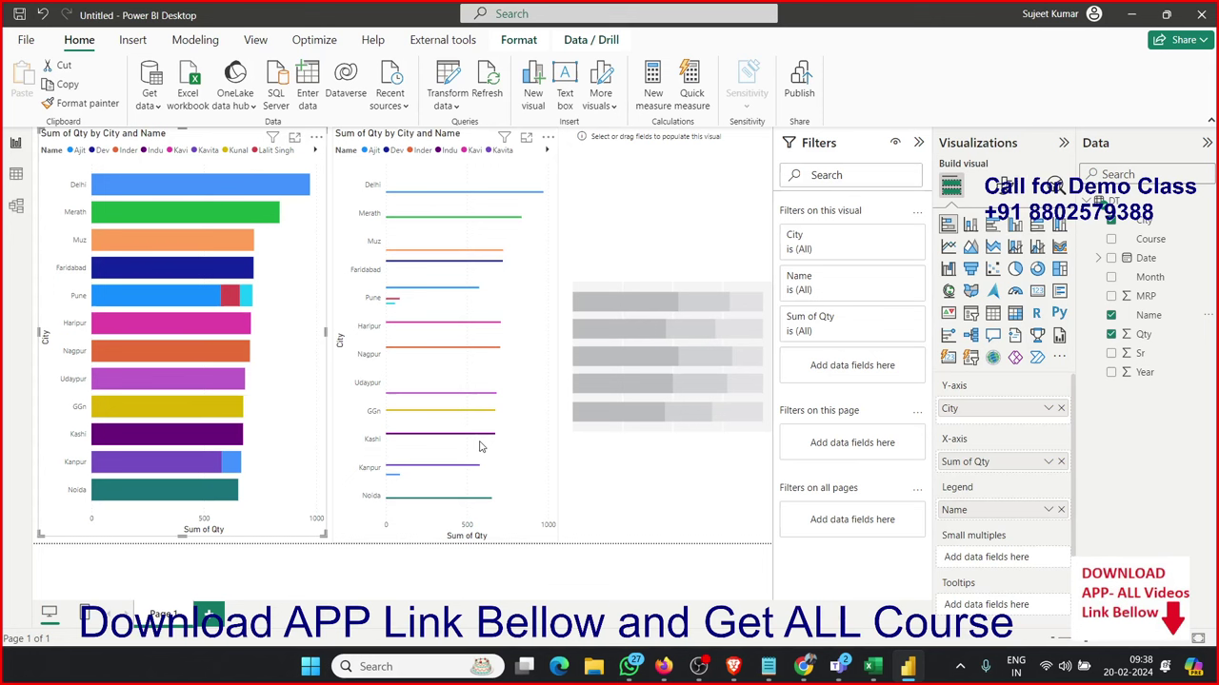
left_click(1062, 510)
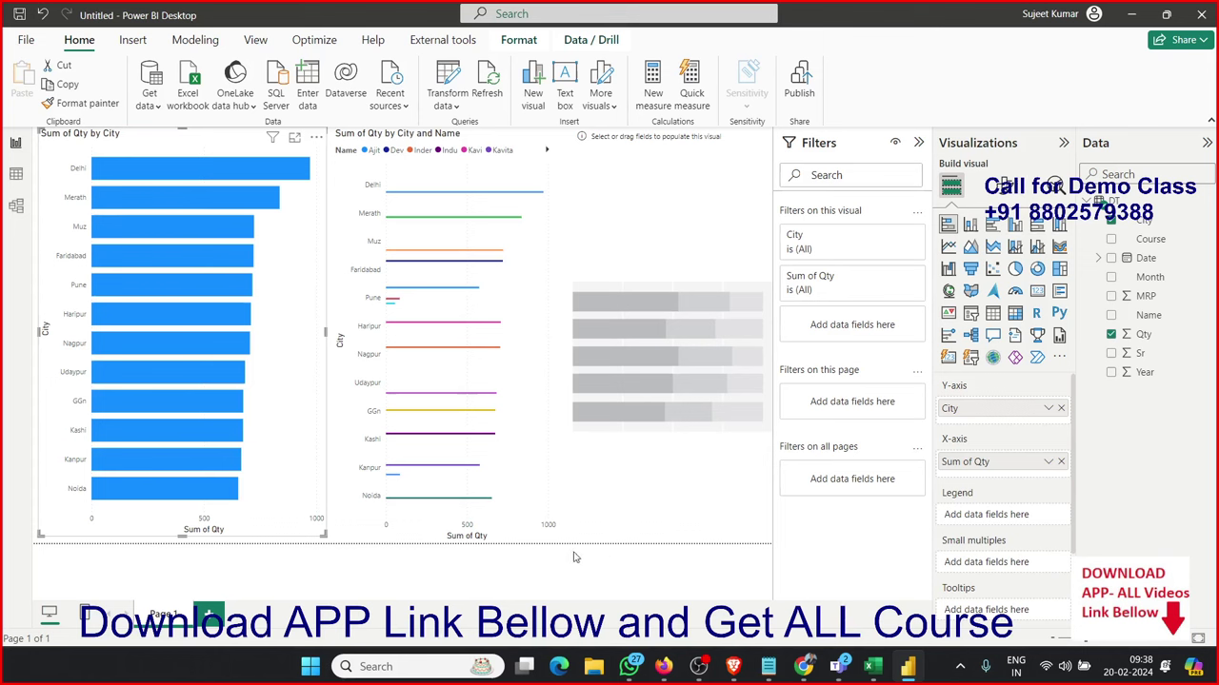
left_click(529, 538)
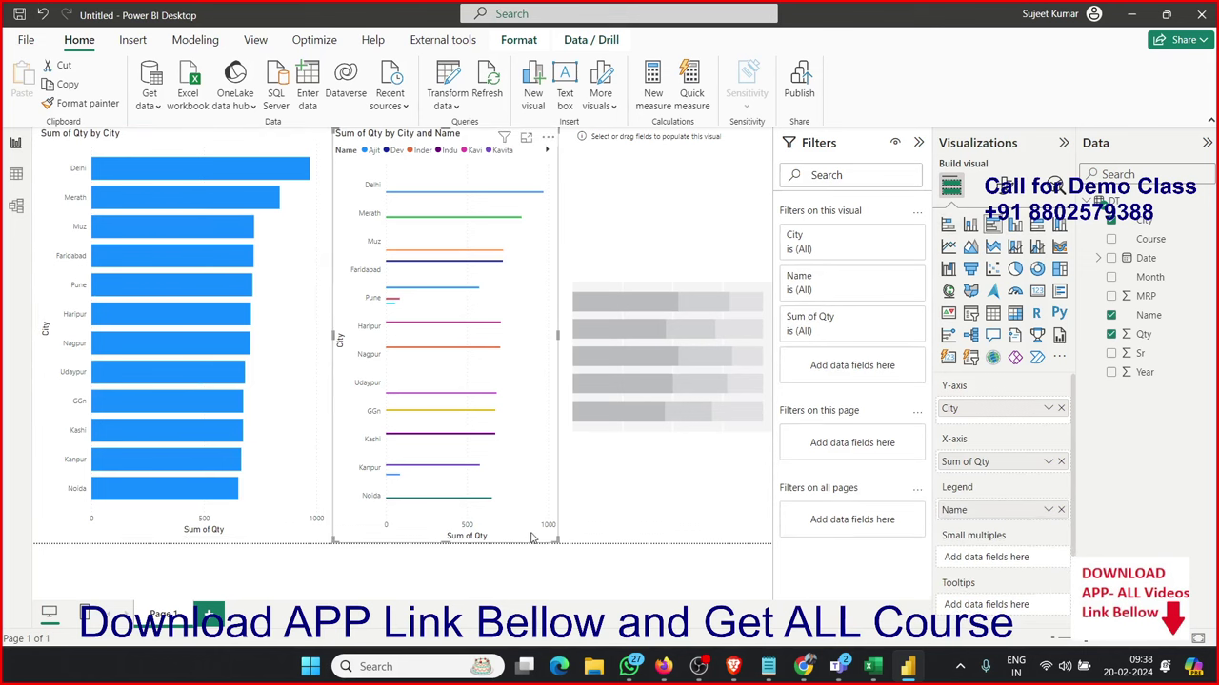
left_click(1061, 462)
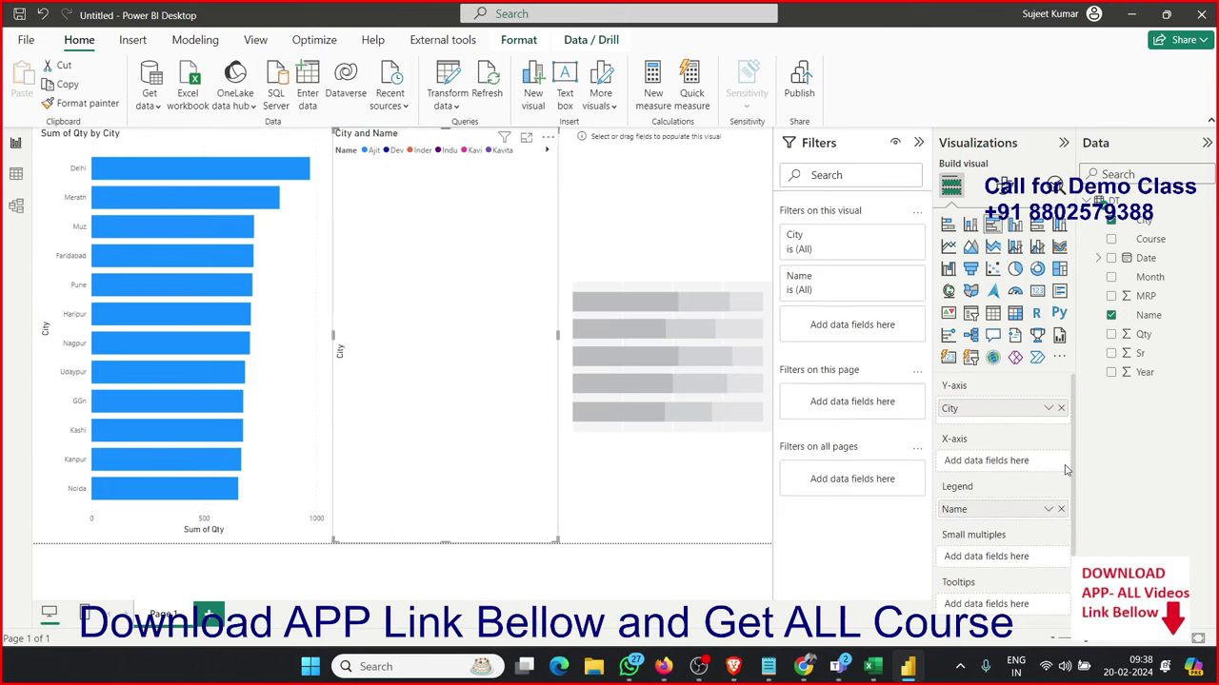
left_click(1060, 509)
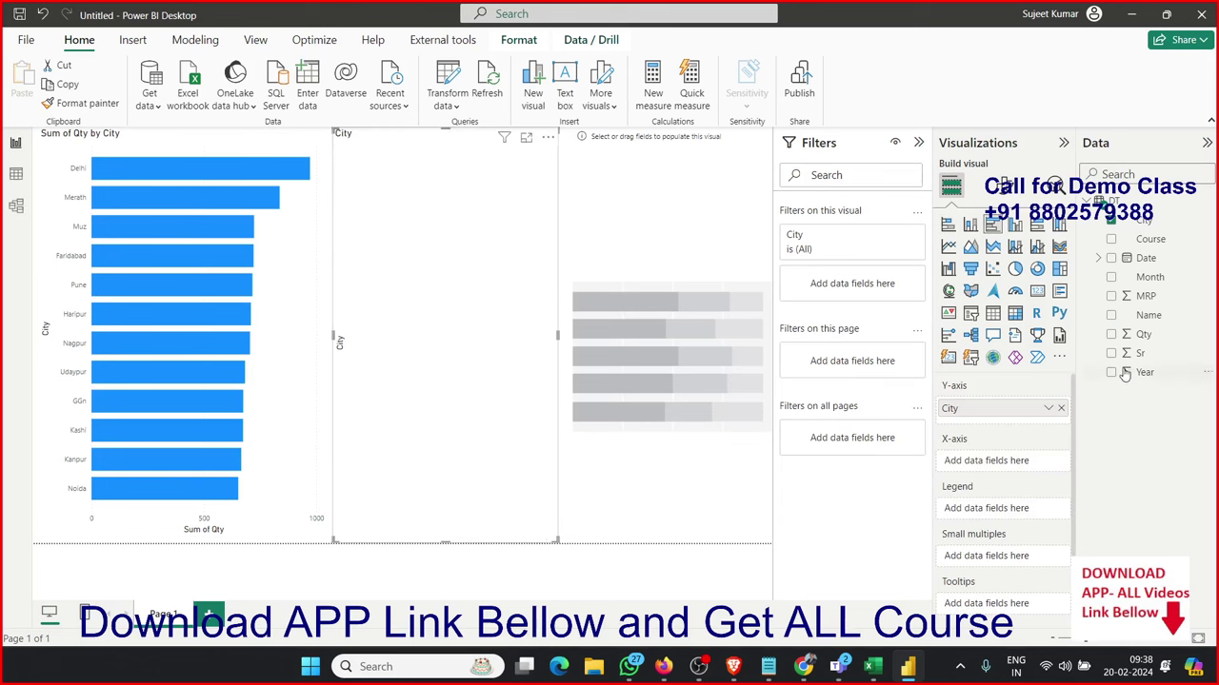
mouse_move(1139, 335)
left_mouse_down()
mouse_move(1023, 457)
mouse_move(990, 463)
left_mouse_up()
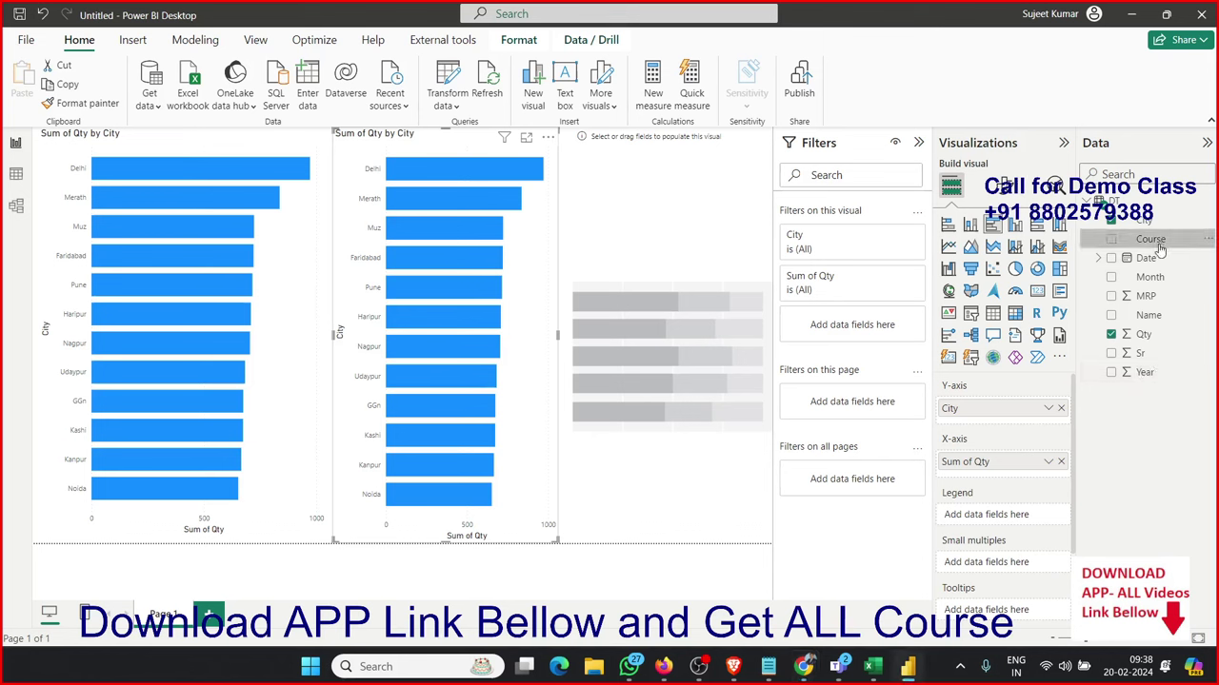
- Try Course as the middle chart's legend, then remove it and view the DT rows
left_click_drag(1150, 238, 447, 420)
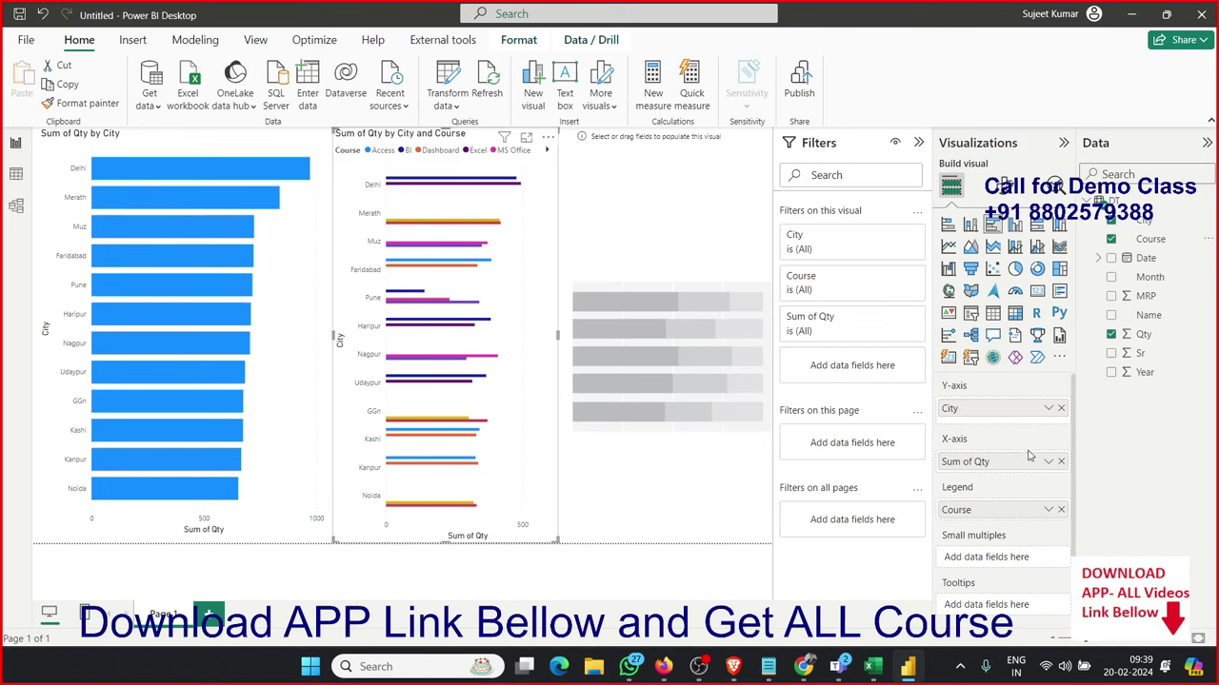
left_click(1061, 462)
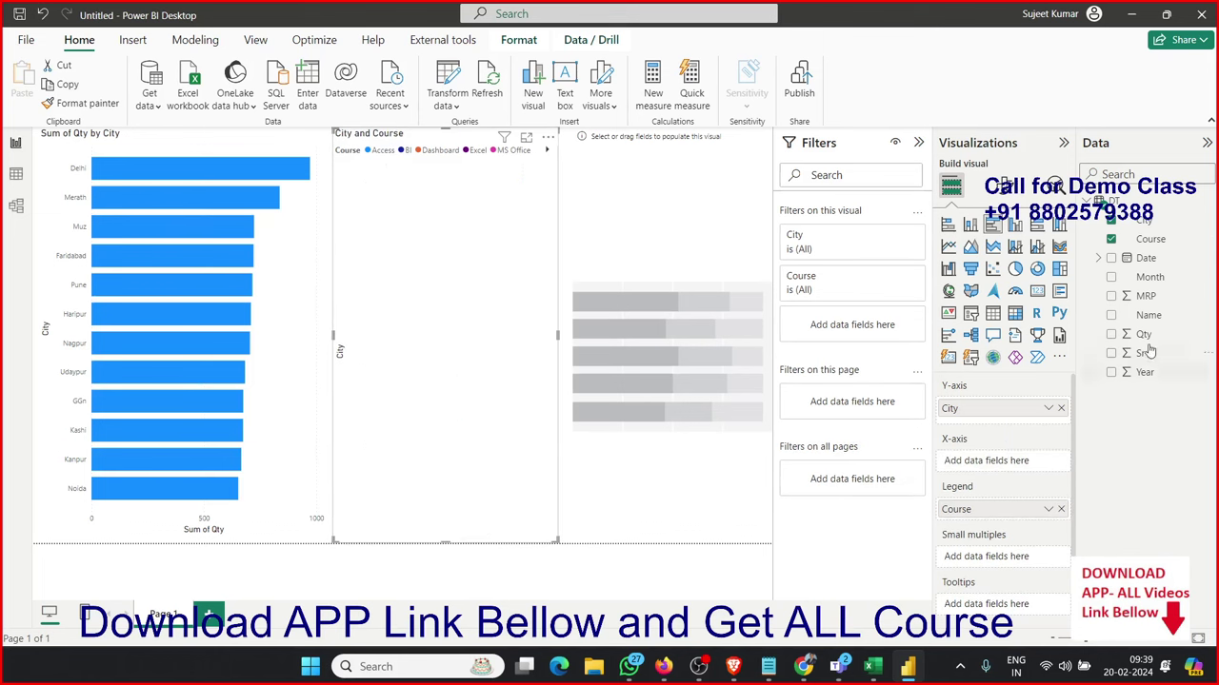
left_click_drag(1143, 334, 1006, 467)
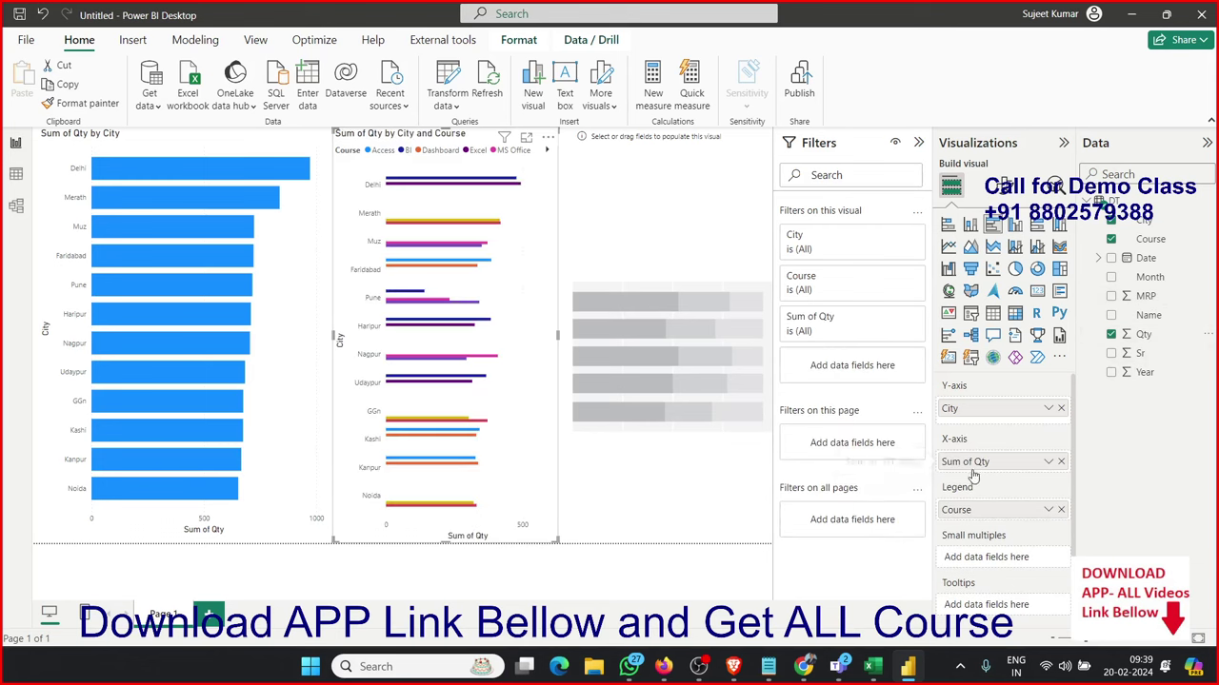
left_click(1060, 511)
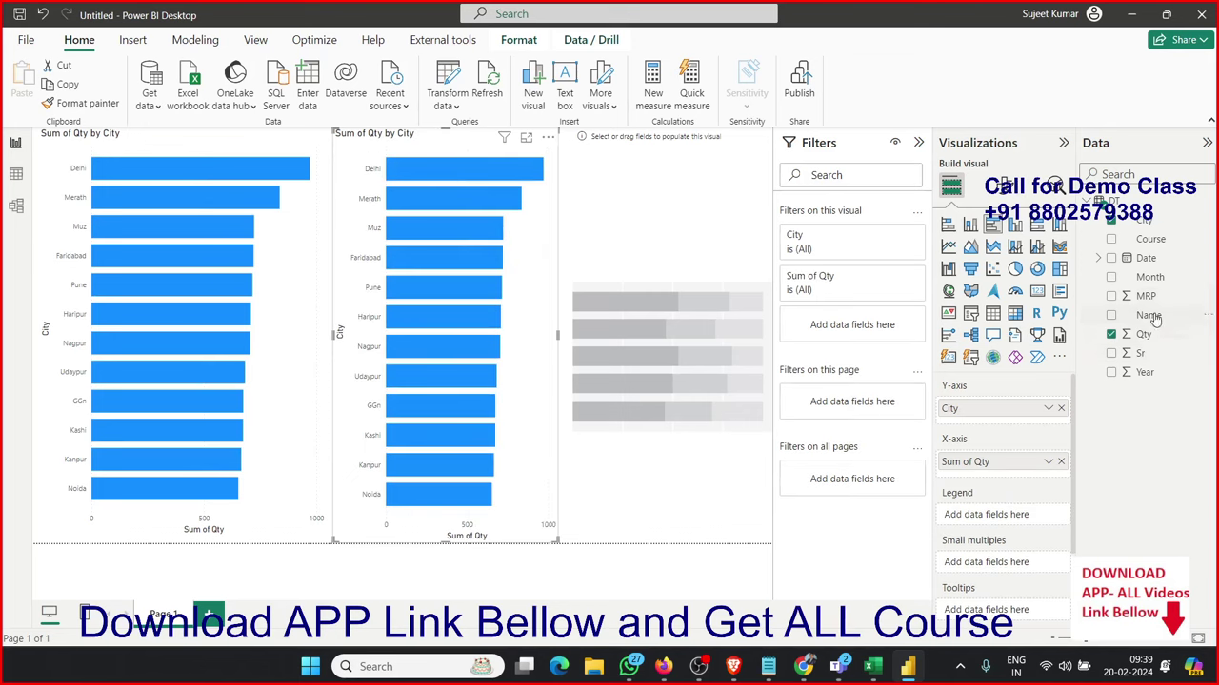
left_click(16, 178)
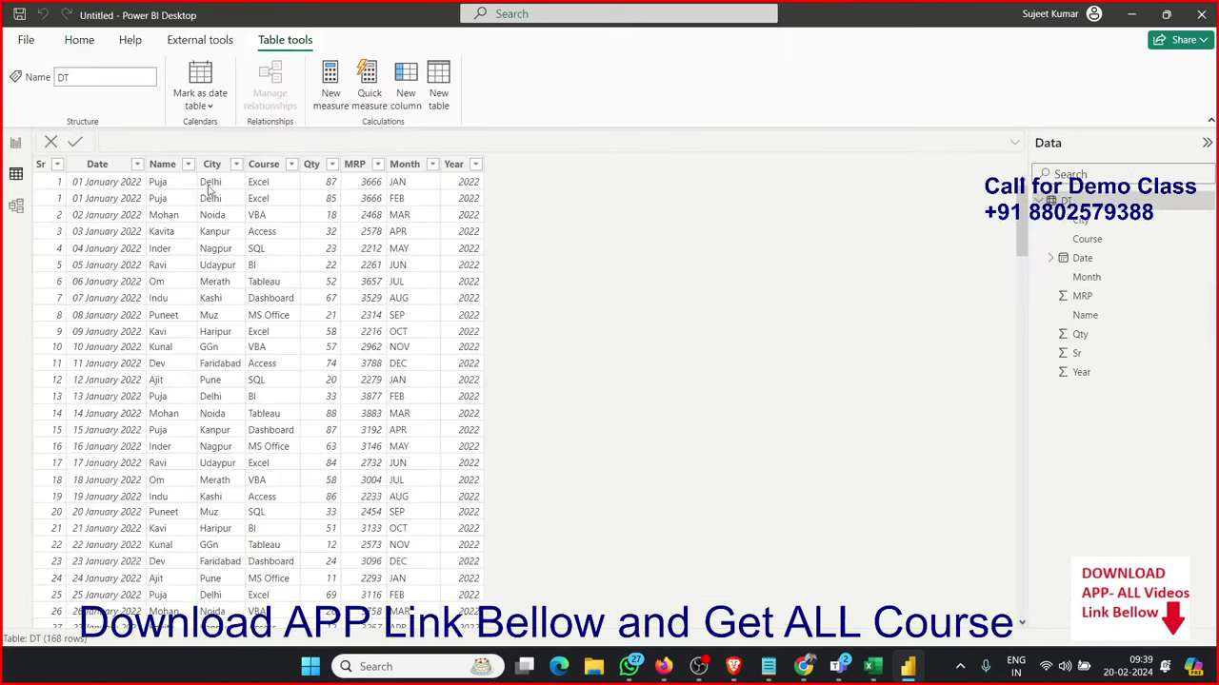
- Inspect the MRP column and the Year values 2022 and 2023, then return to the report
left_click(371, 214)
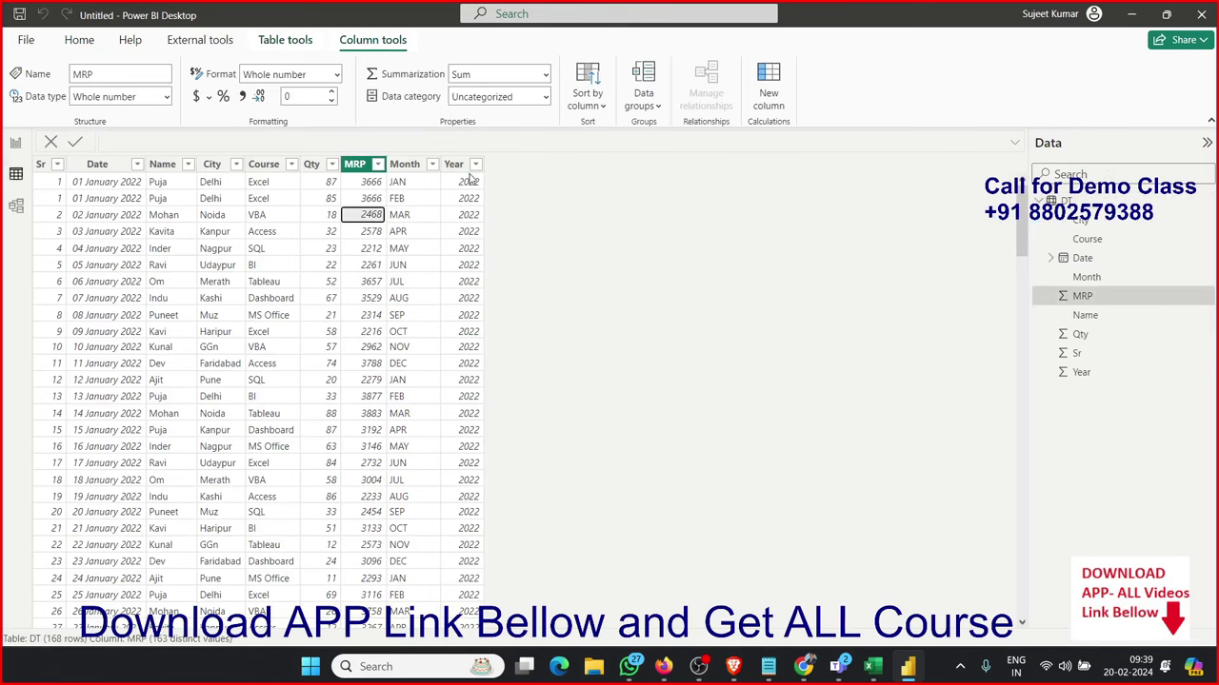
left_click(474, 164)
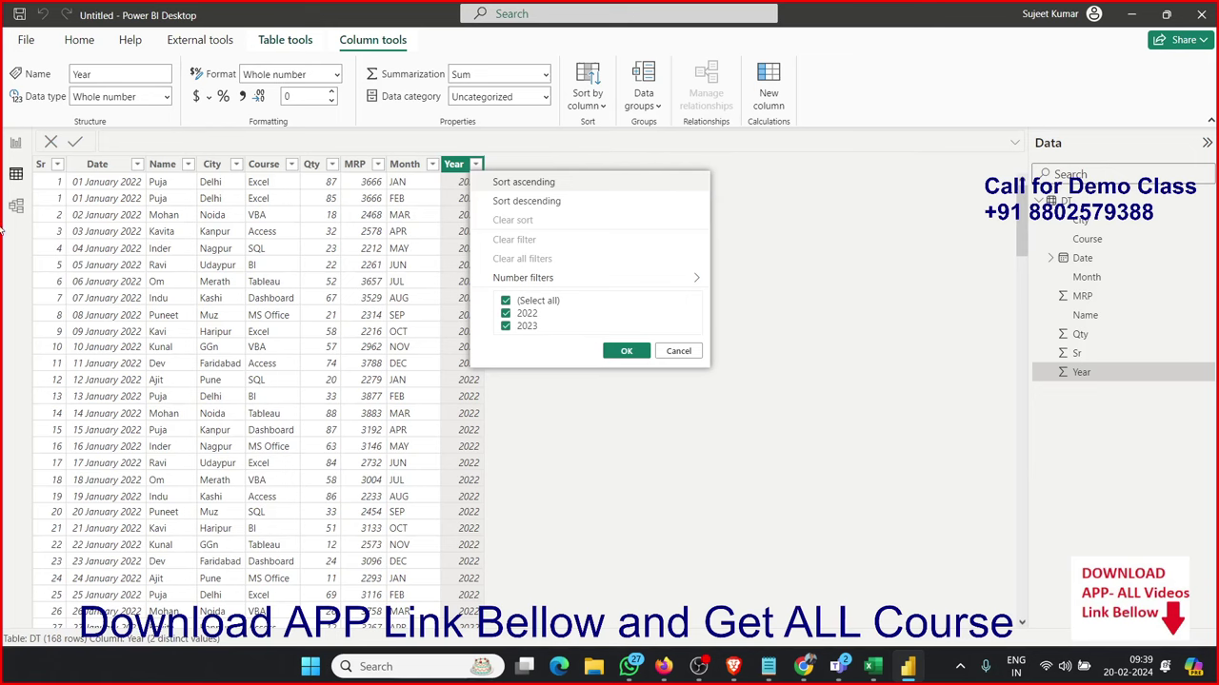
left_click(15, 143)
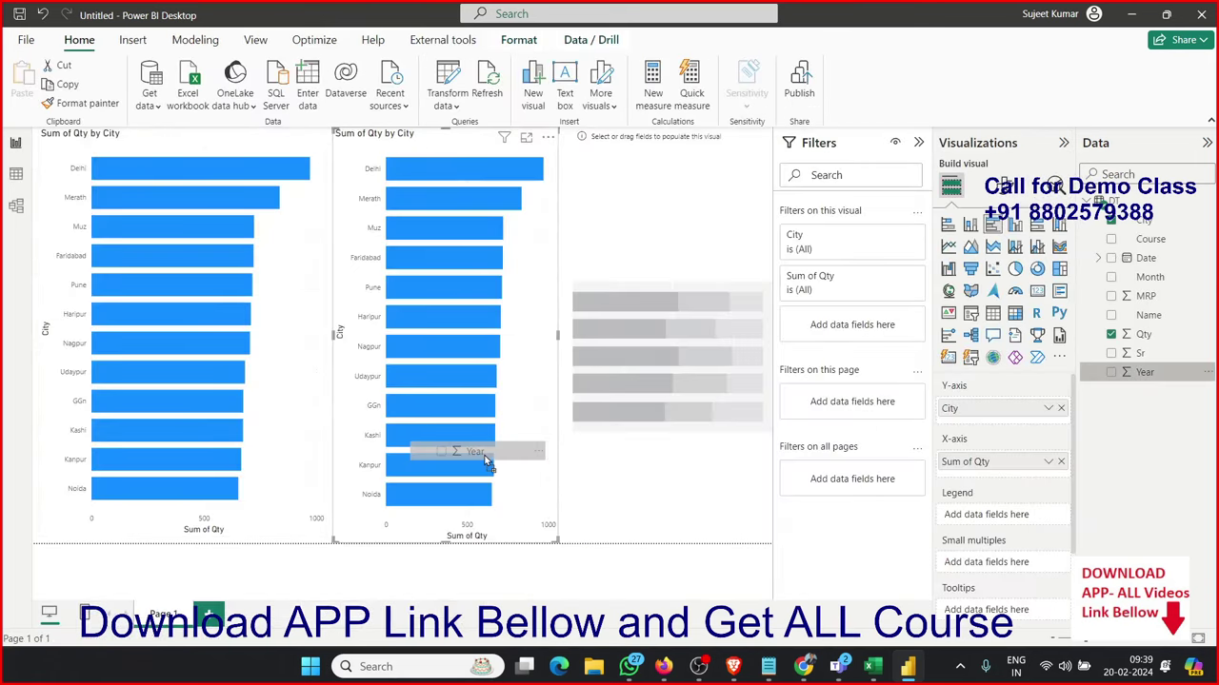
- Split the middle chart by Year, cross-highlight Pune's 2023 bar, then remove Year again
left_click_drag(1144, 372, 488, 461)
left_click_drag(1025, 487, 1022, 542)
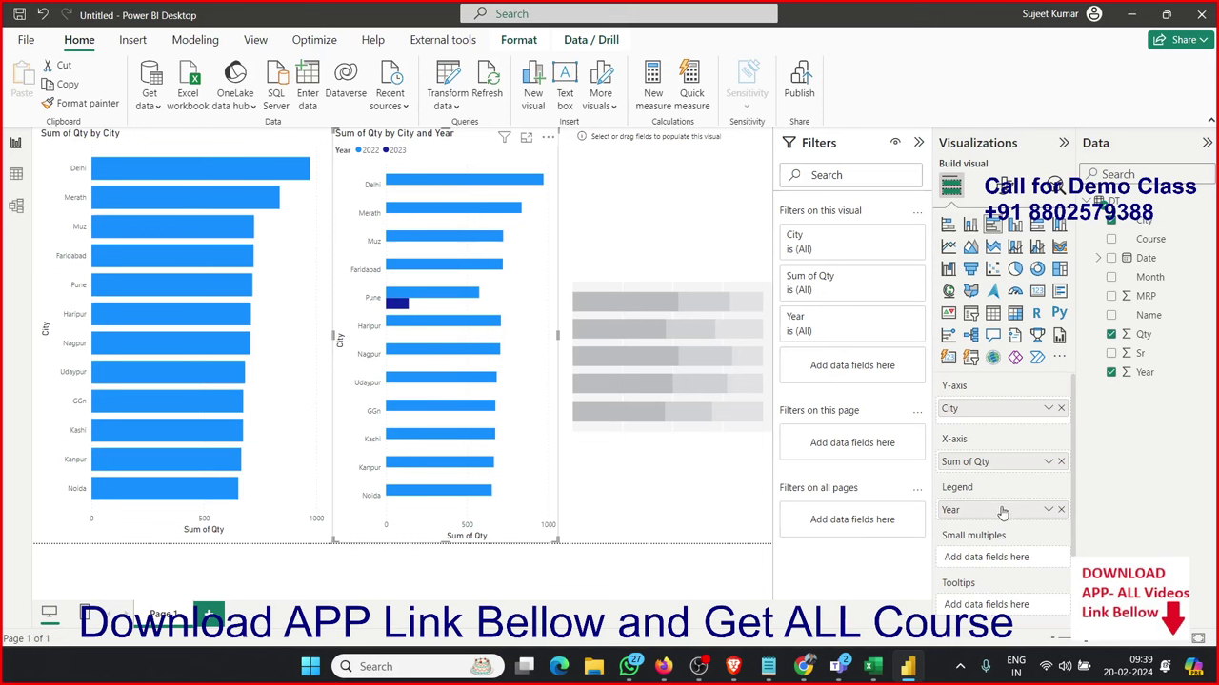
left_click(403, 301)
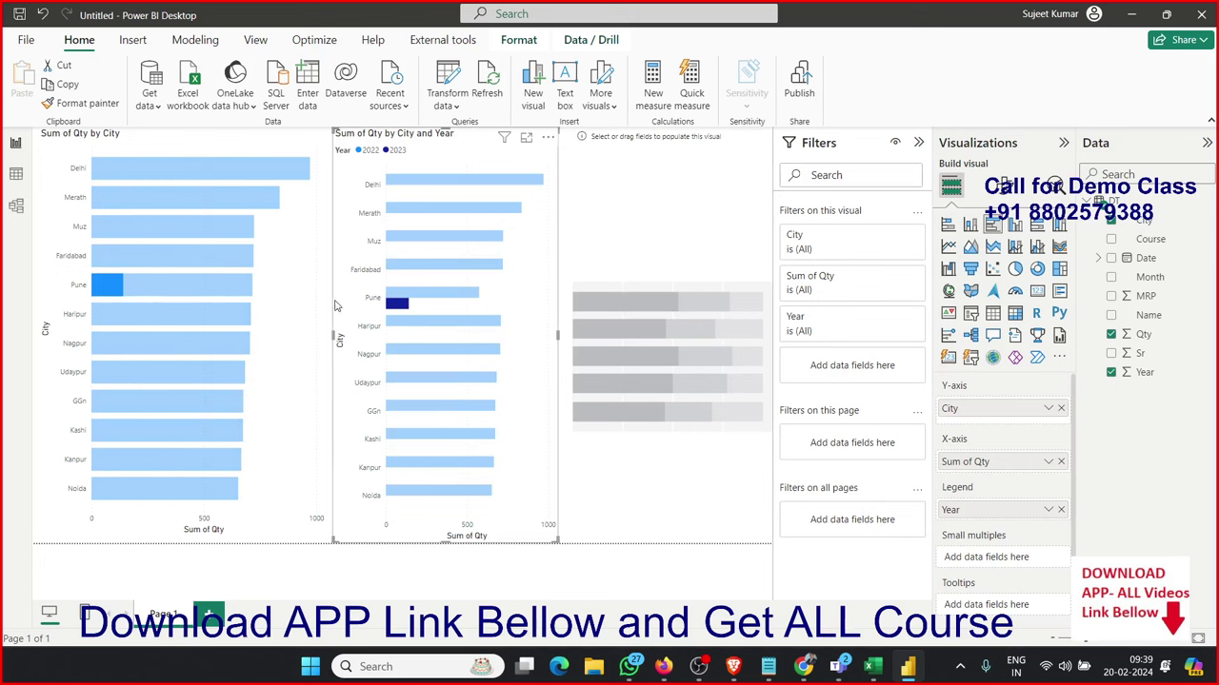
left_click(403, 303)
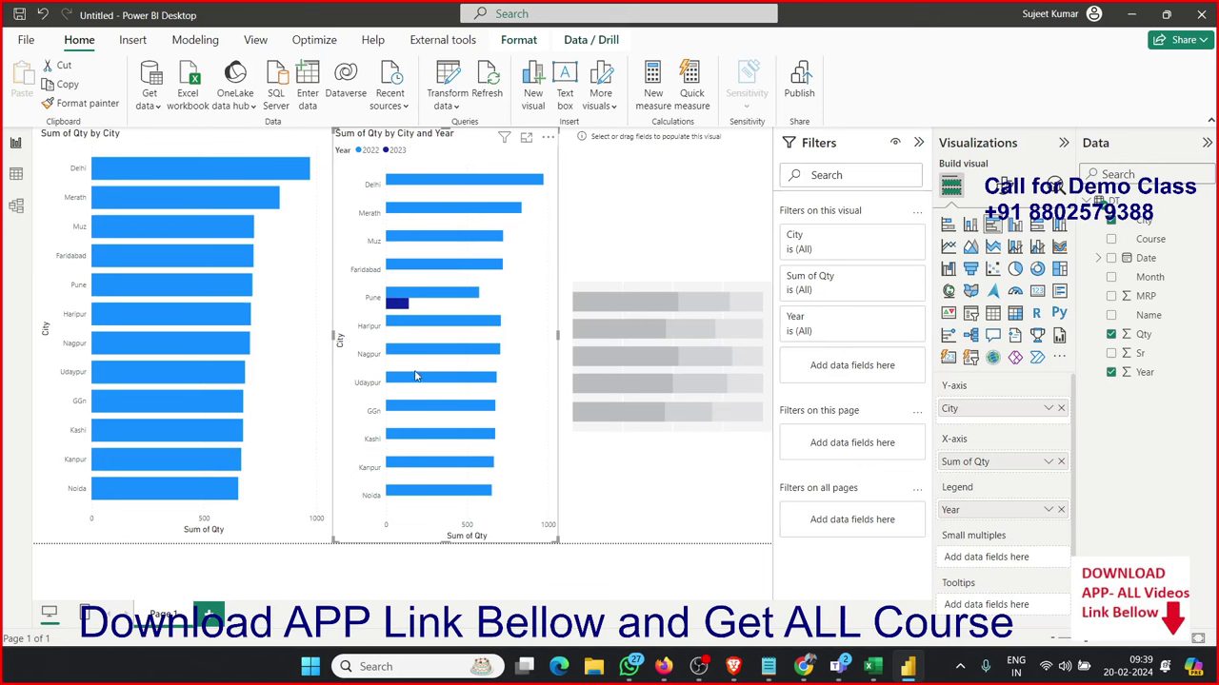
left_click(1063, 510)
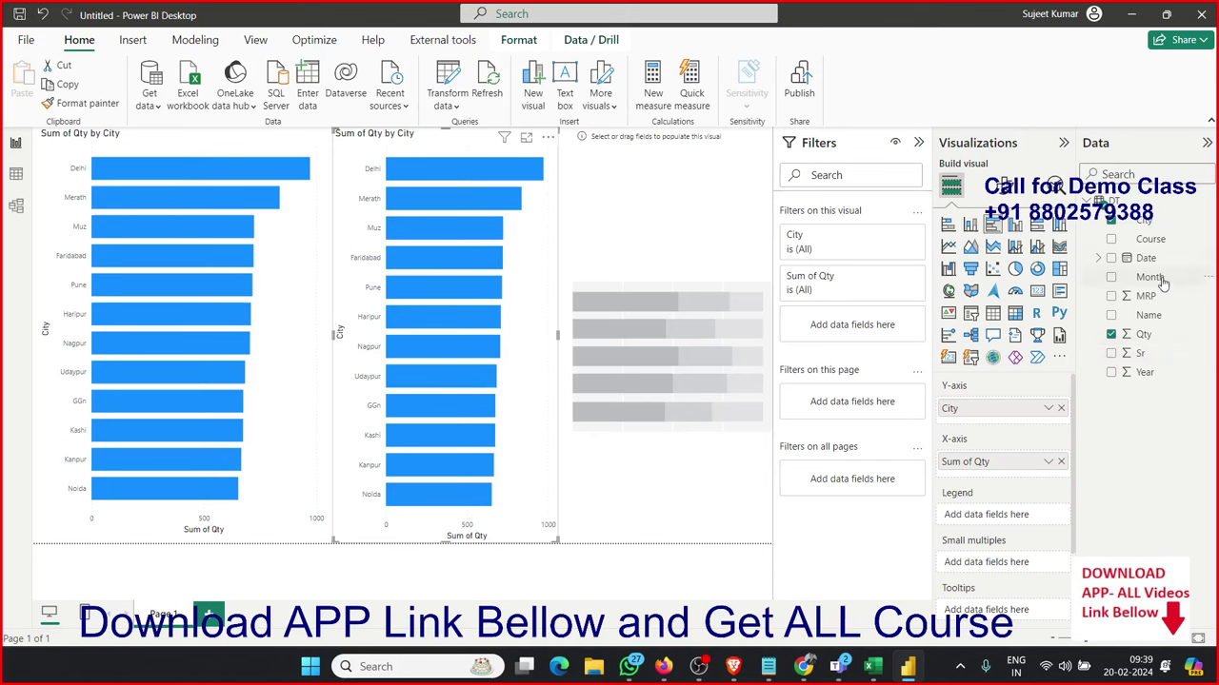
- Put Month and a Course legend on the middle chart, replacing City, and add Course to the left City chart
mouse_move(1158, 277)
left_mouse_down()
mouse_move(1146, 405)
mouse_move(1006, 517)
mouse_move(1015, 424)
mouse_move(1012, 539)
left_mouse_up()
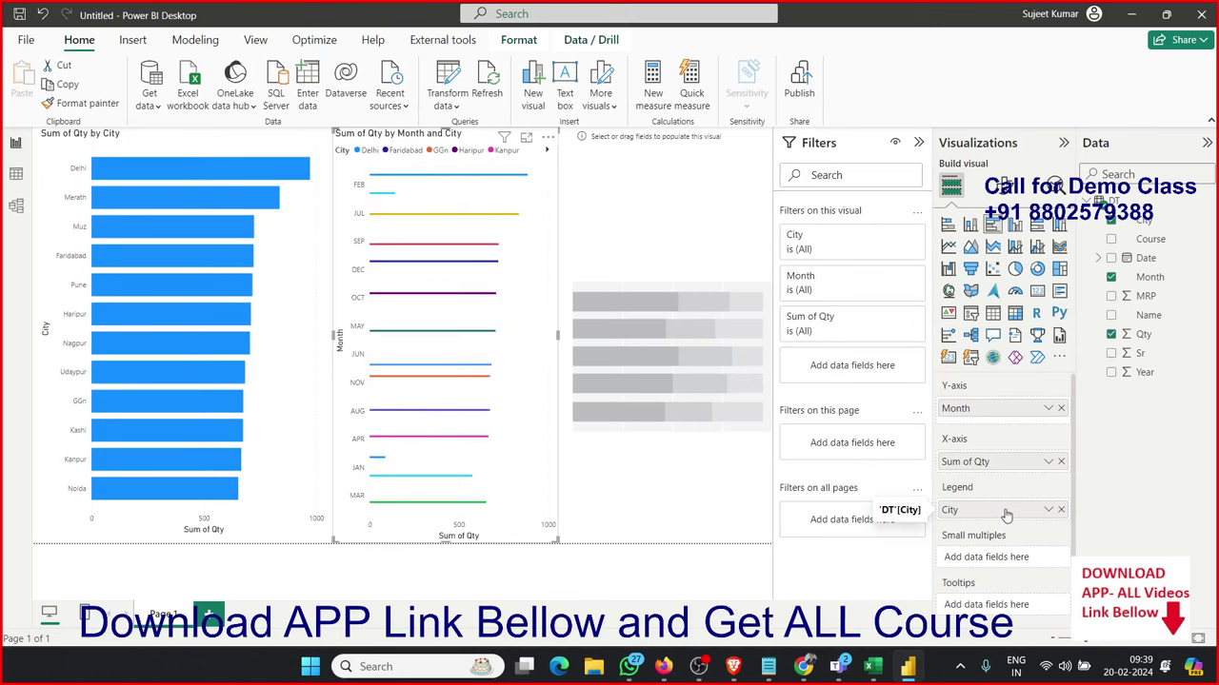
left_click(1062, 510)
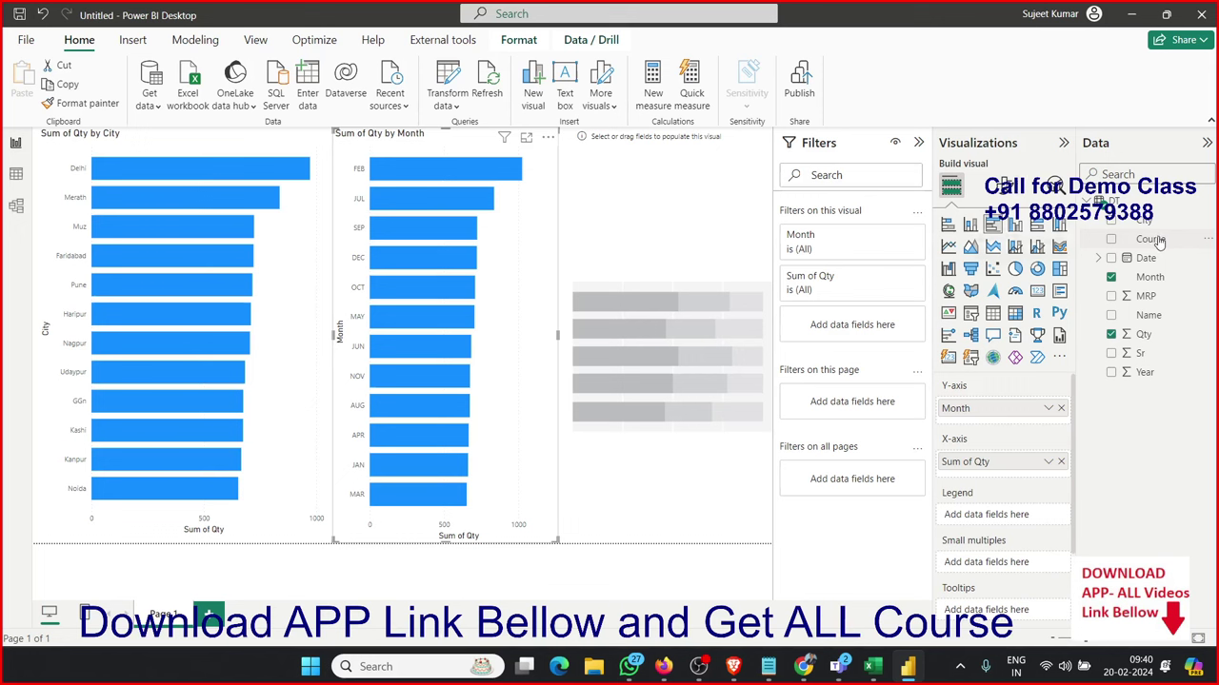
mouse_move(1159, 243)
left_mouse_down()
mouse_move(1038, 523)
mouse_move(1016, 516)
left_mouse_up()
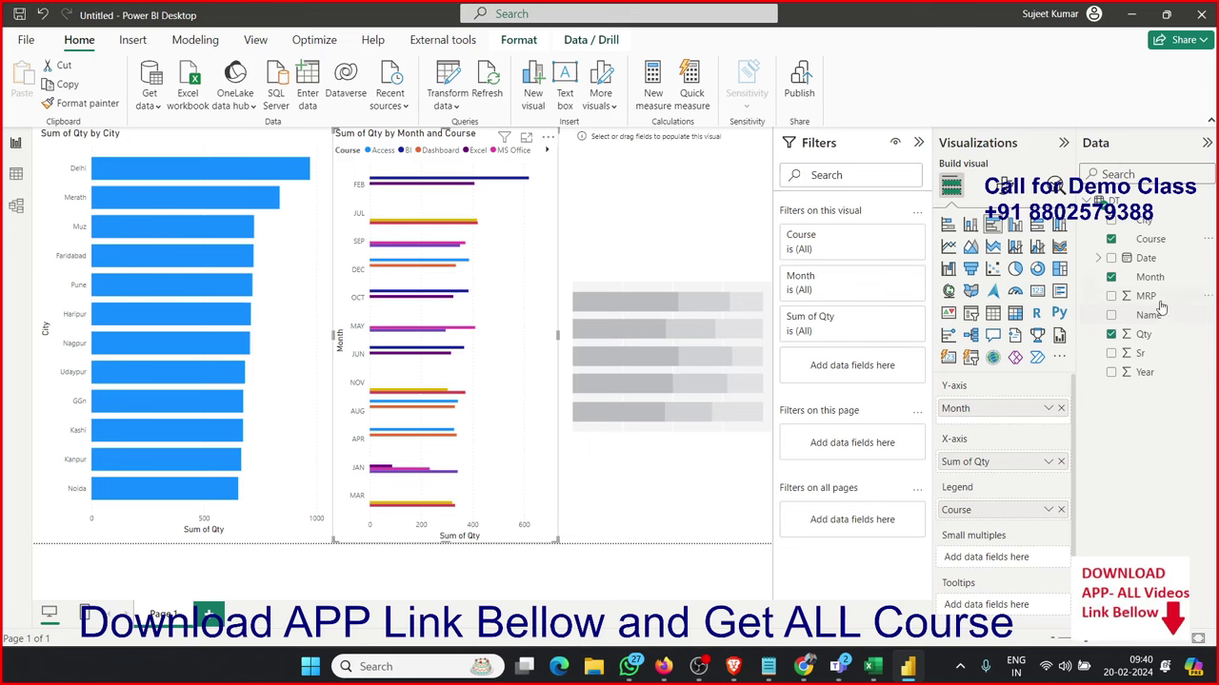
mouse_move(1158, 241)
left_mouse_down()
mouse_move(786, 388)
mouse_move(228, 375)
left_mouse_up()
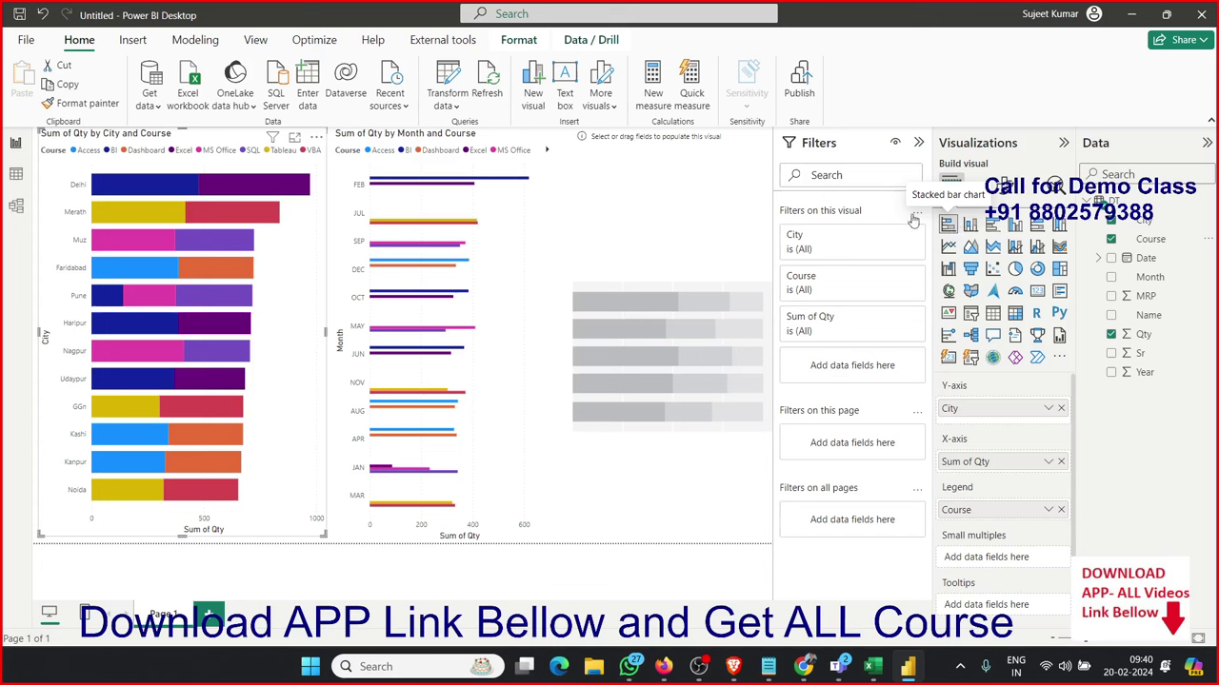
mouse_move(147, 345)
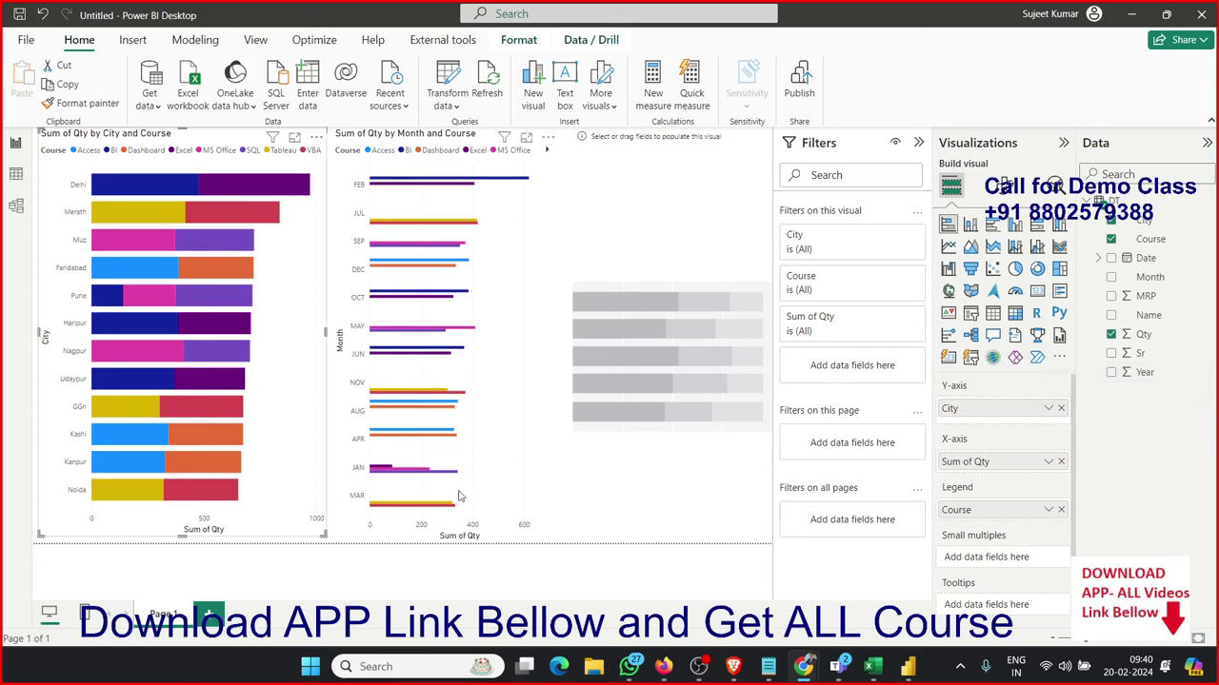
left_click(390, 527)
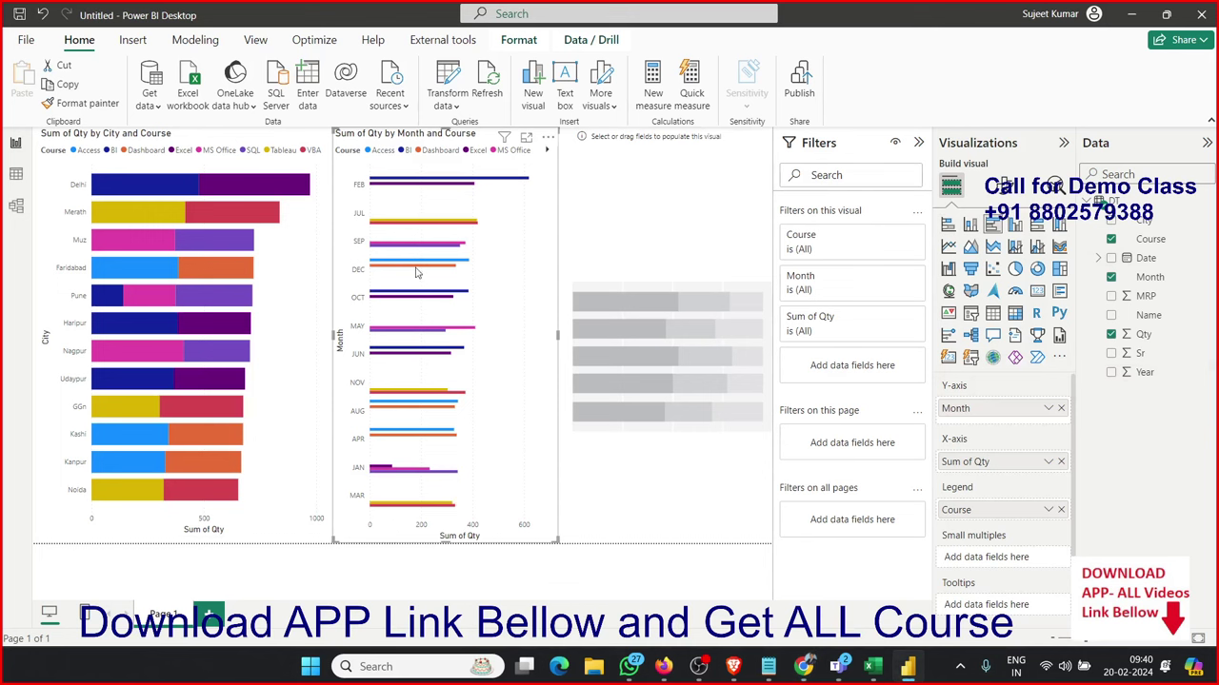
left_click(642, 482)
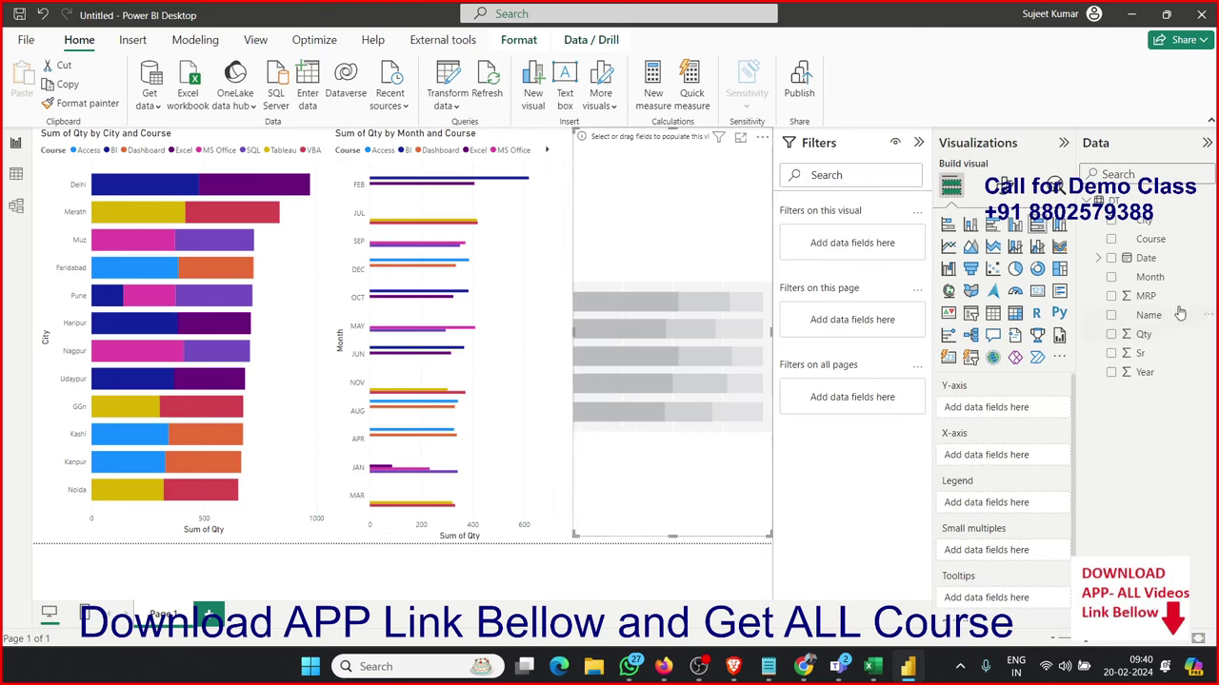
- Fill the third visual with City on the Y-axis, Sum of Qty on the X-axis and Month as legend
left_click_drag(1162, 318, 709, 195)
left_click_drag(1144, 220, 657, 340)
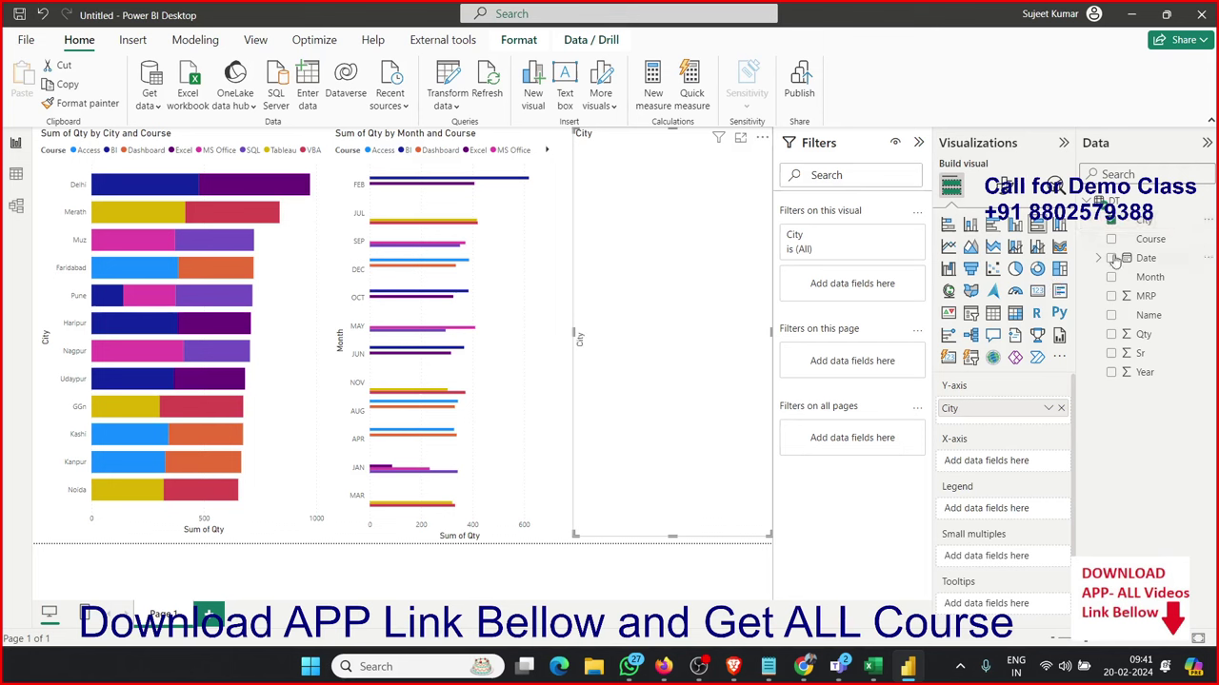
left_click_drag(1156, 334, 678, 417)
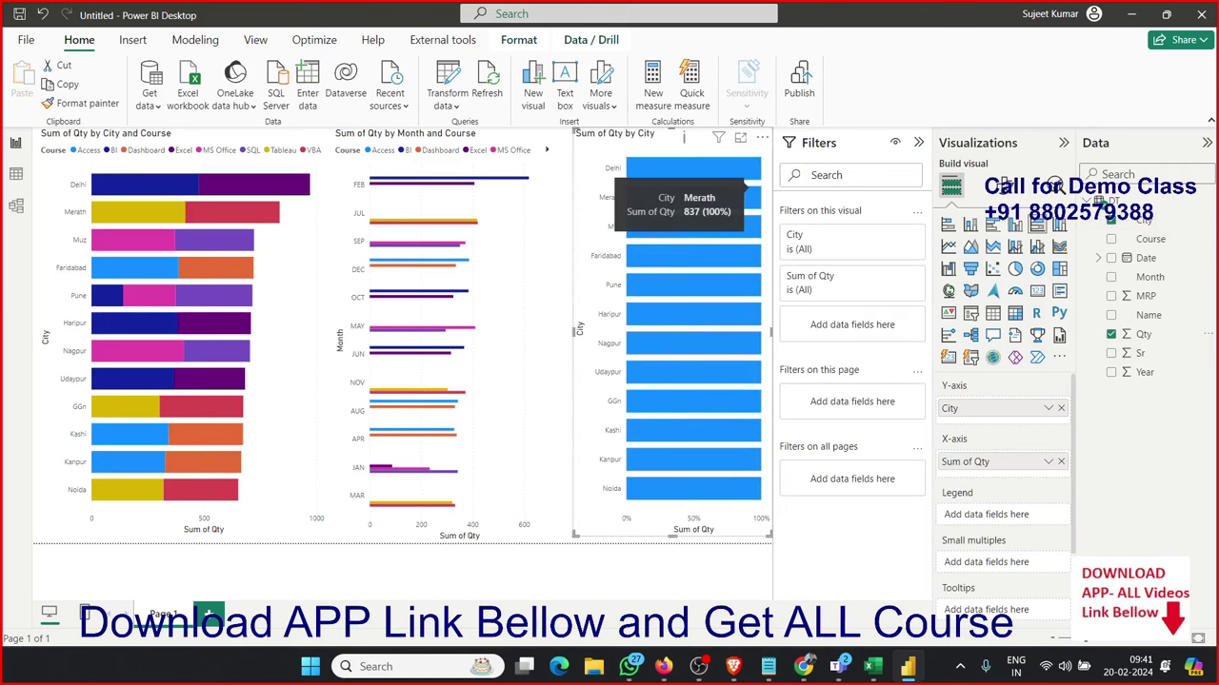
left_click_drag(1142, 277, 699, 380)
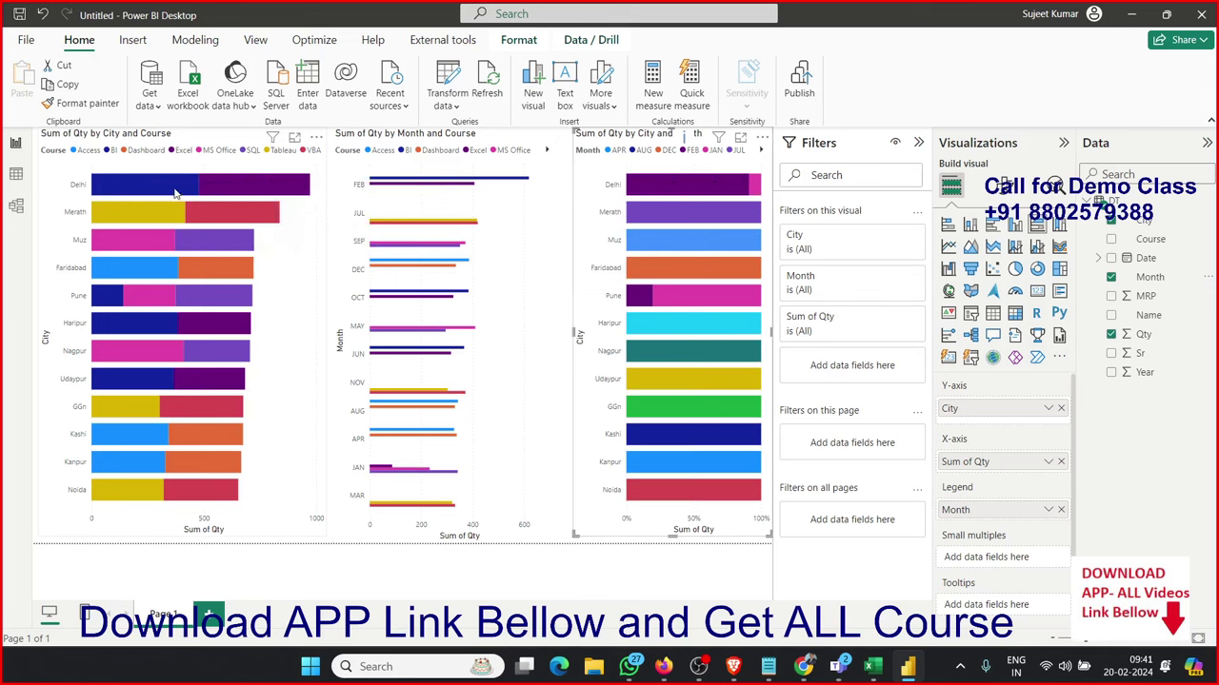
mouse_move(219, 190)
mouse_move(136, 290)
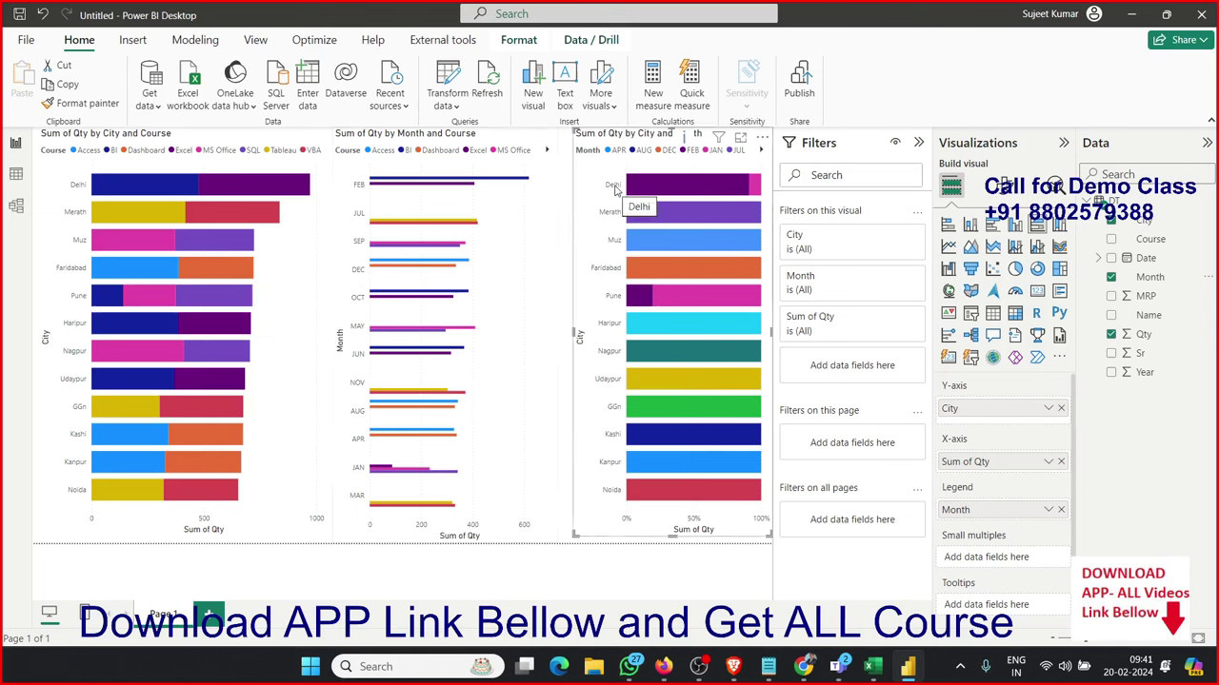
mouse_move(653, 189)
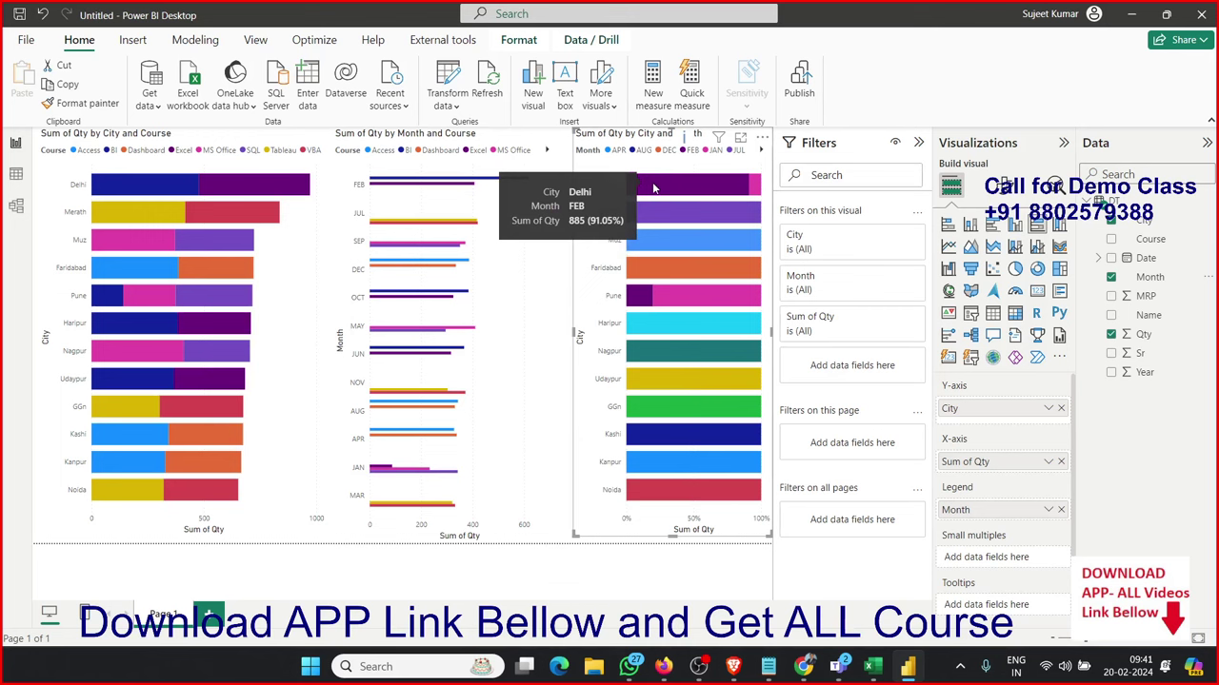
mouse_move(754, 188)
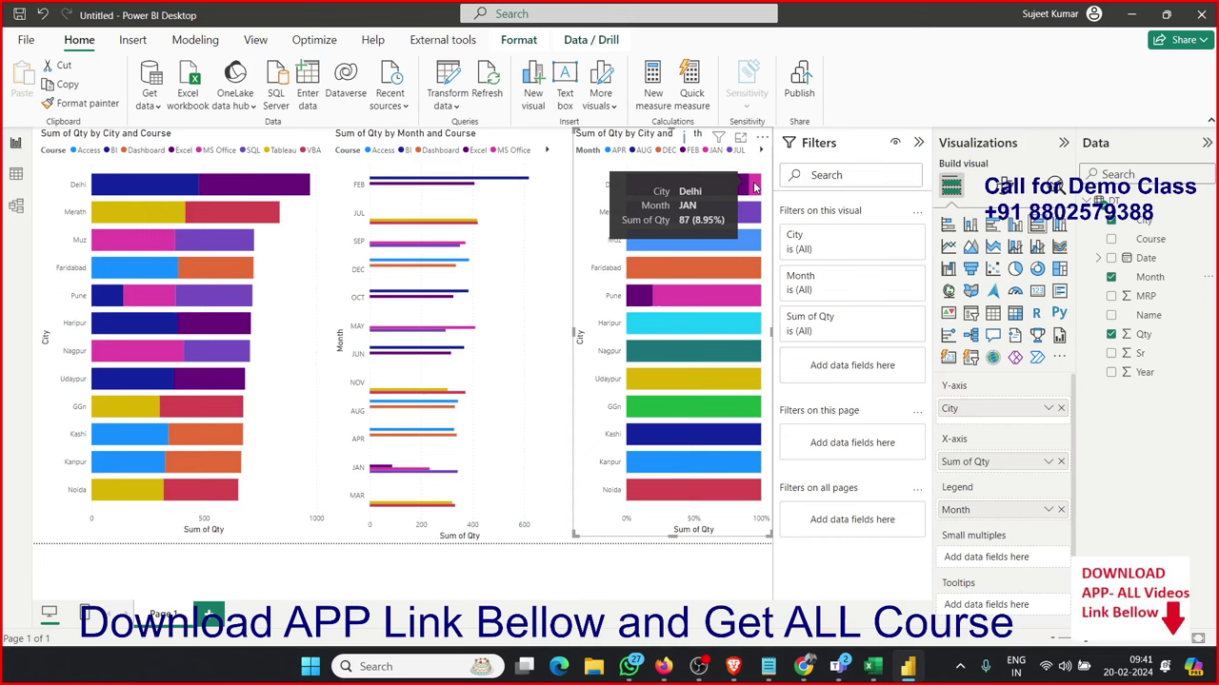
mouse_move(663, 219)
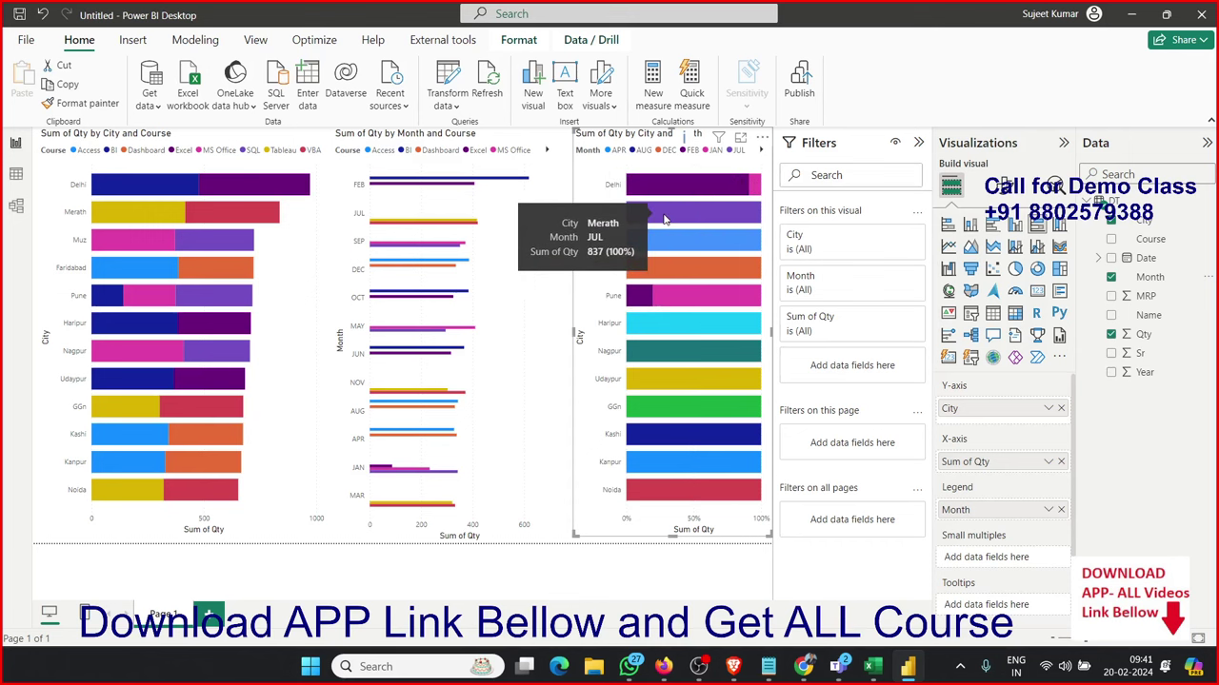
mouse_move(717, 451)
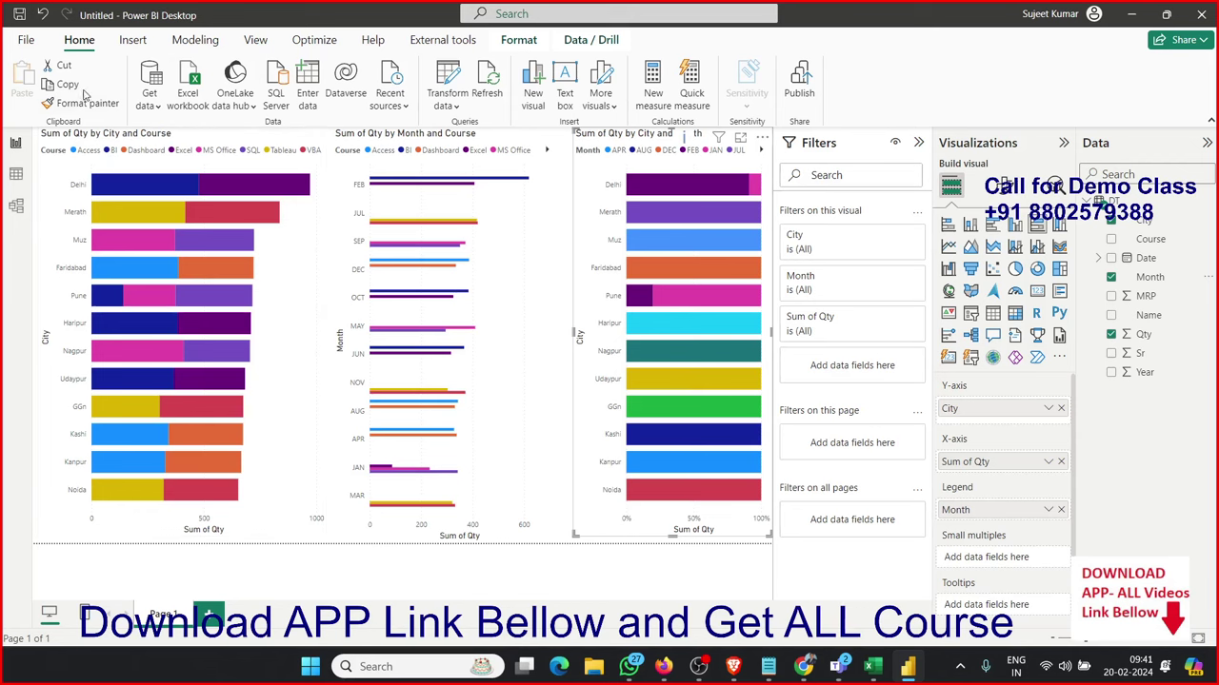
- Open the BI-Table.xlsx workbook through Get data > Excel workbook
left_click(152, 107)
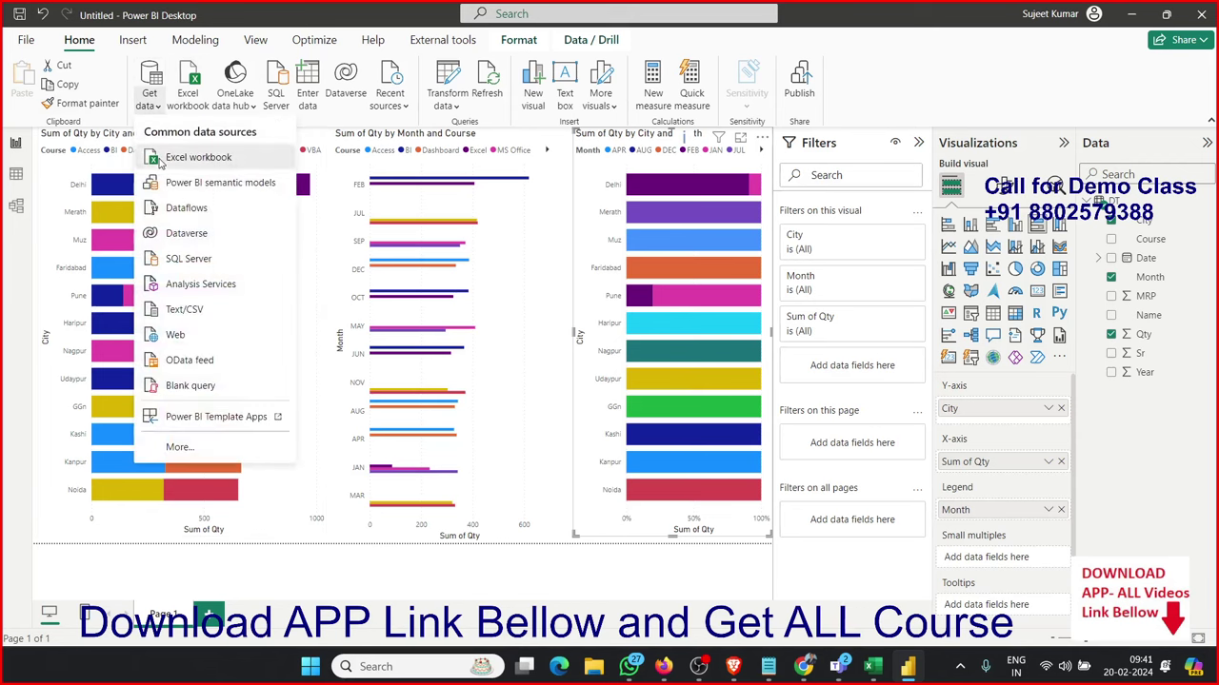
left_click(159, 160)
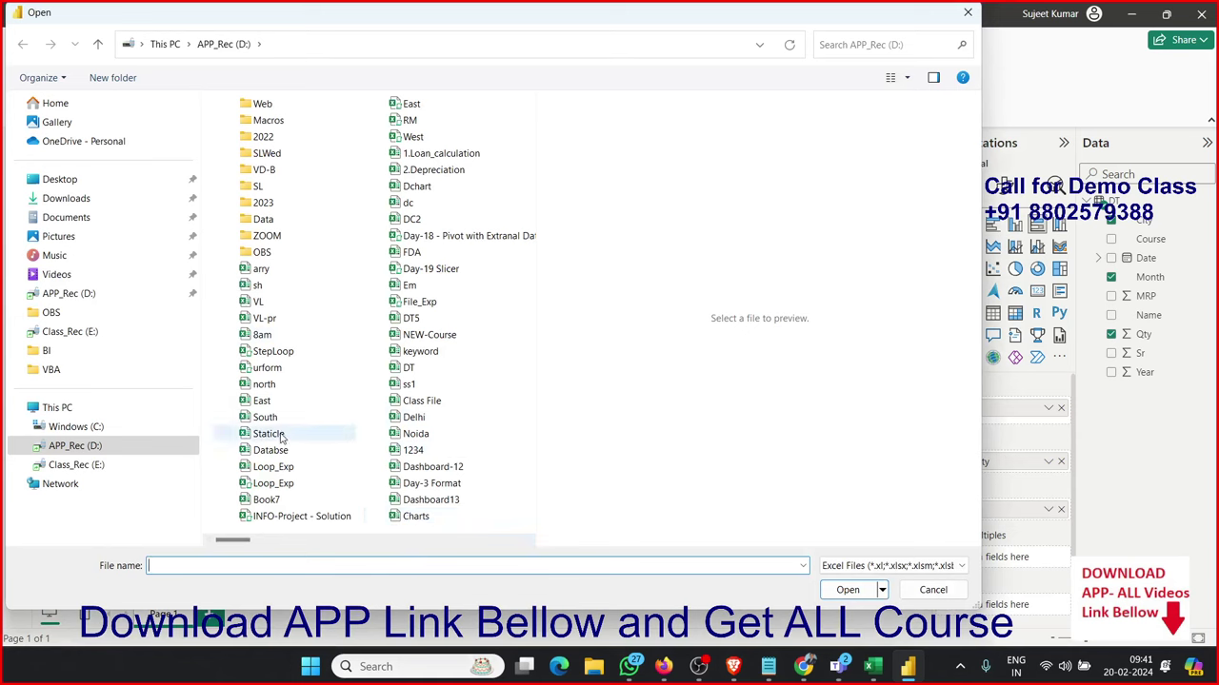
left_click(413, 419)
scroll(413, 420, "down", 2)
scroll(415, 424, "down", 3)
scroll(416, 426, "down", 2)
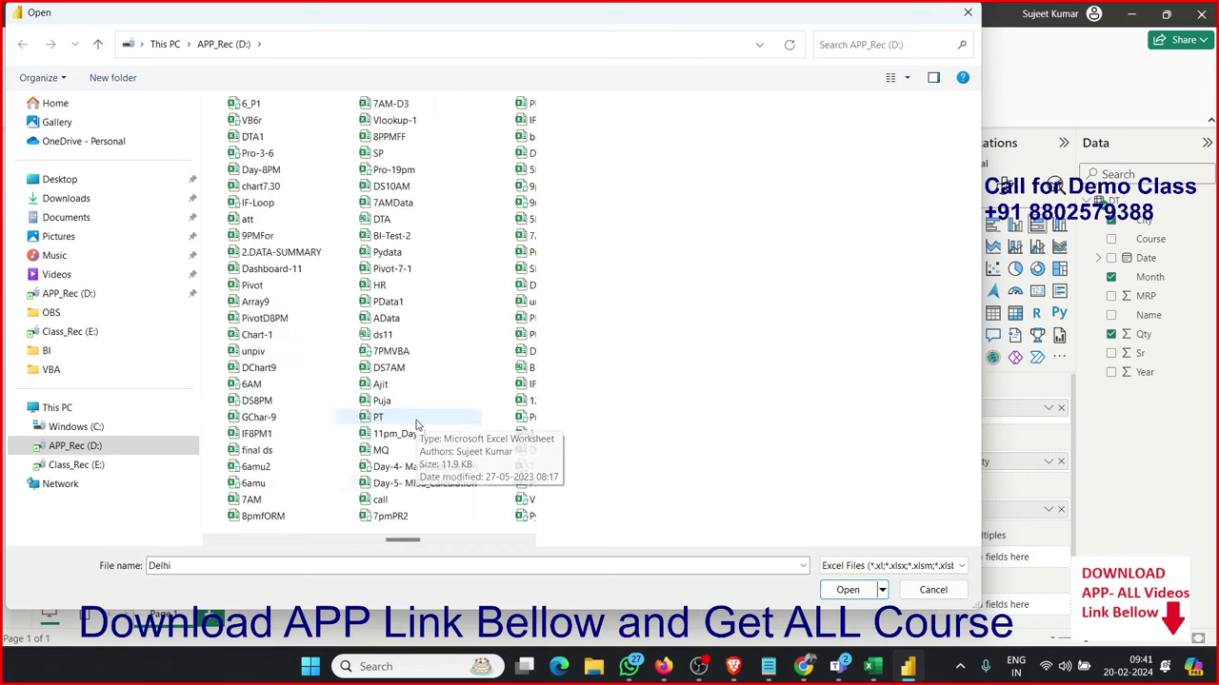
scroll(419, 430, "down", 2)
scroll(457, 462, "down", 2)
scroll(462, 463, "down", 2)
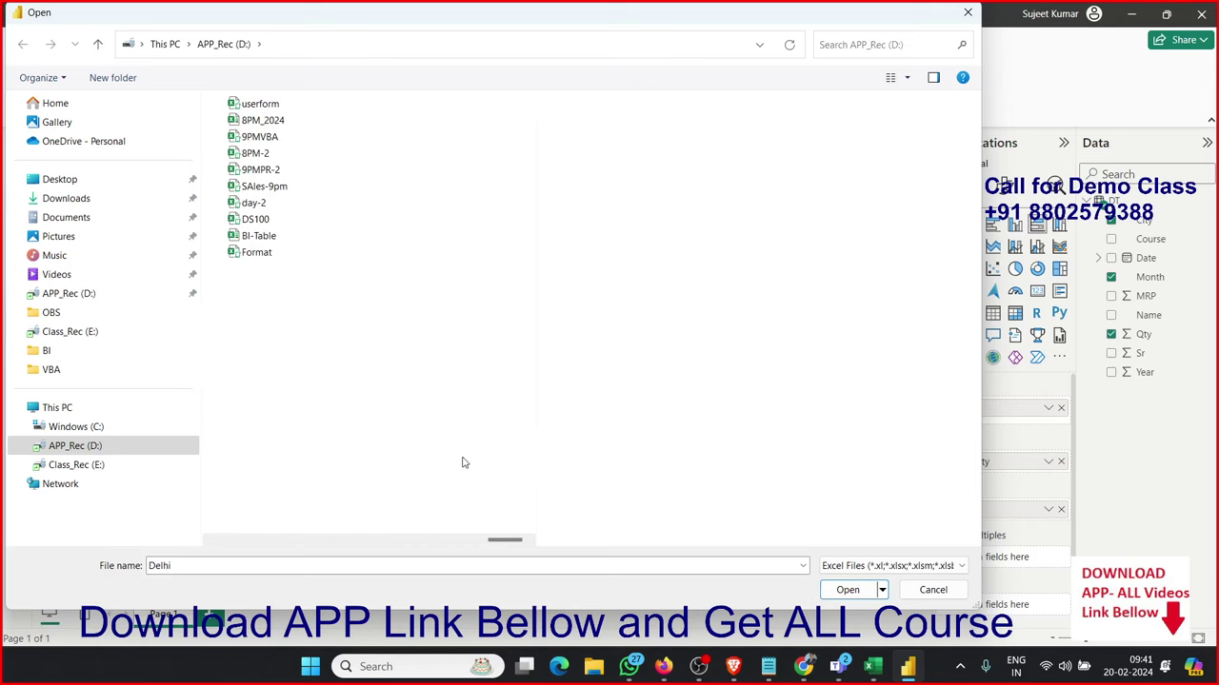
left_click(259, 236)
left_click(845, 589)
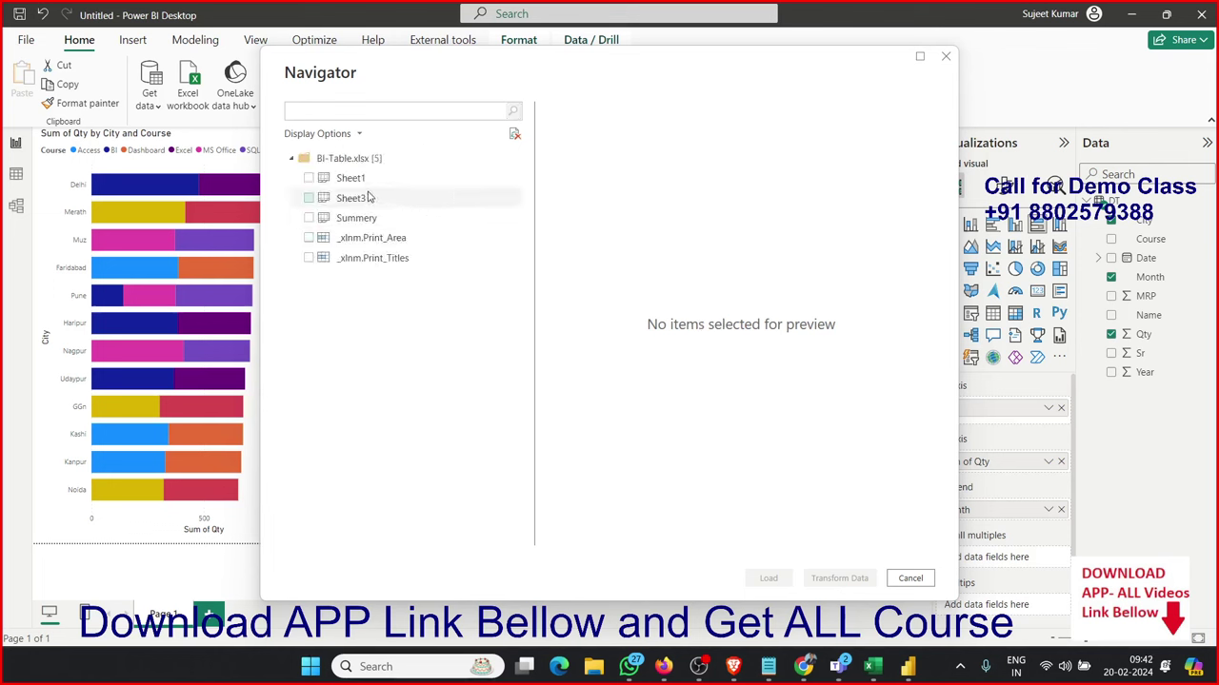
- Tick Sheet1 in the Navigator and load it
left_click(348, 183)
left_click(307, 178)
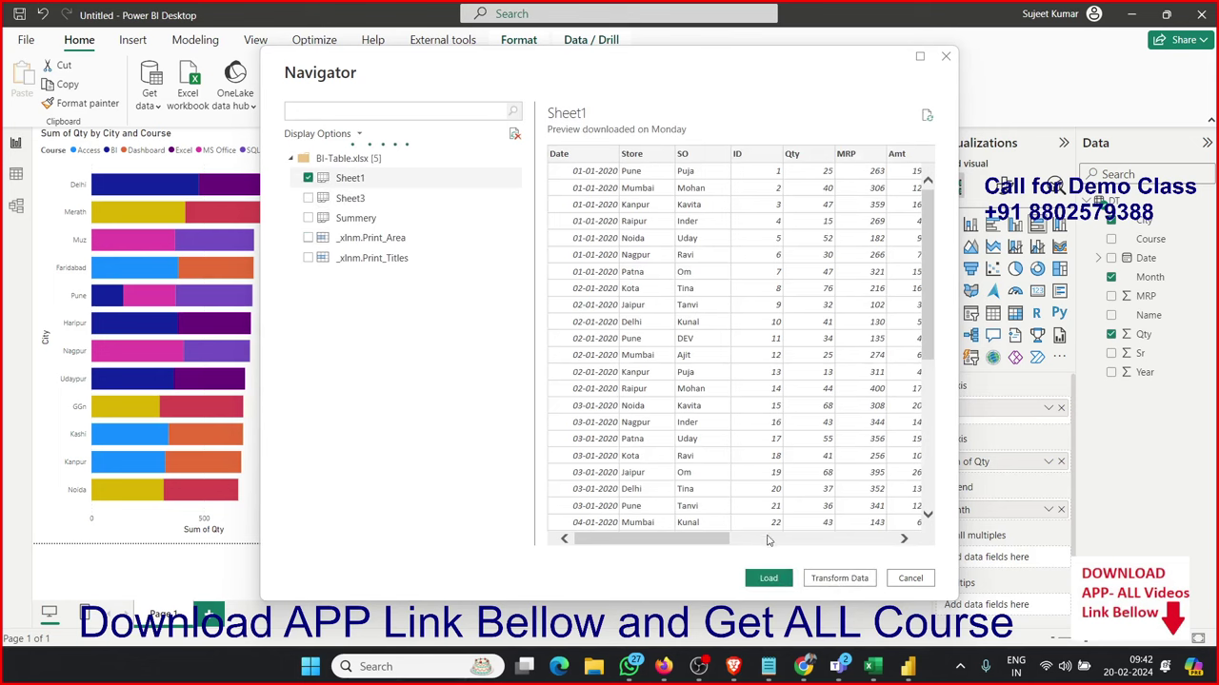
left_click(769, 577)
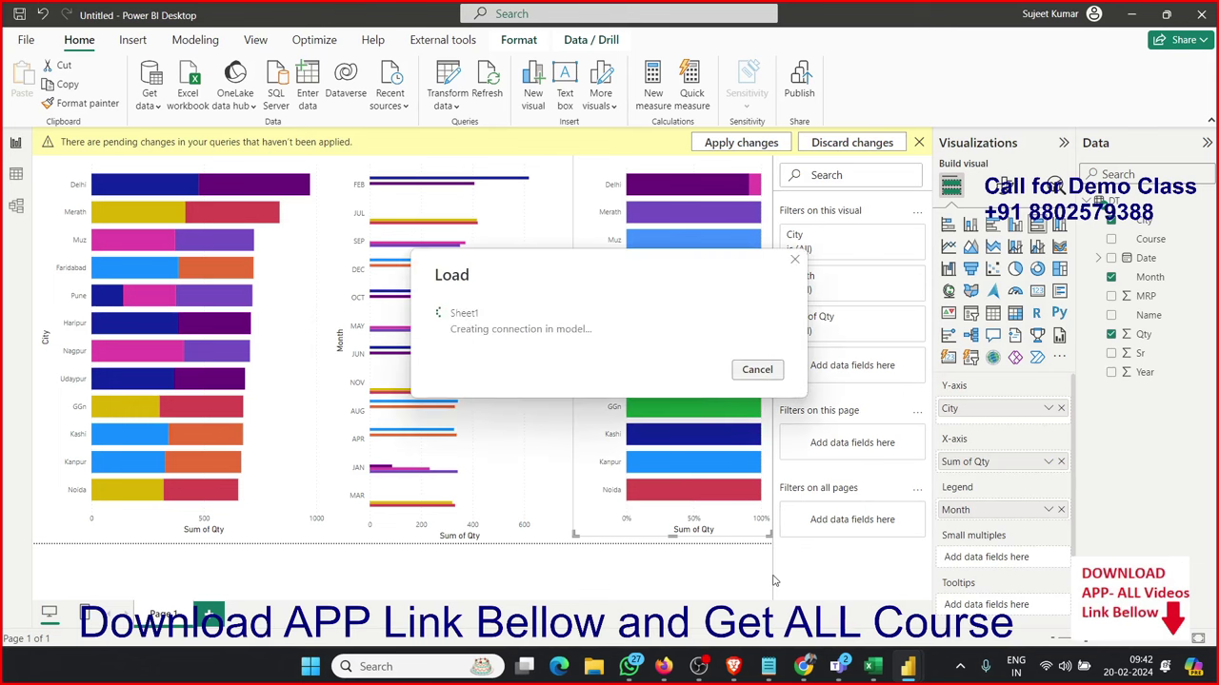
- Add a new Page 2 with a stacked bar chart enlarged on the canvas
left_click(222, 614)
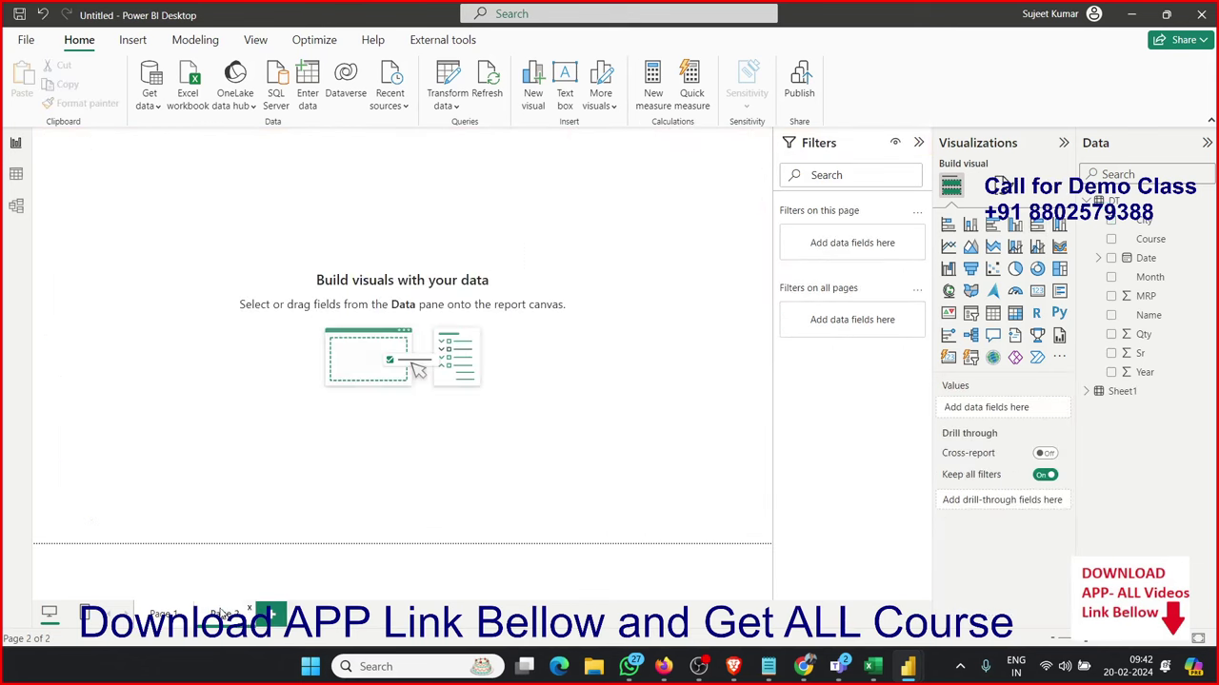
left_click(949, 224)
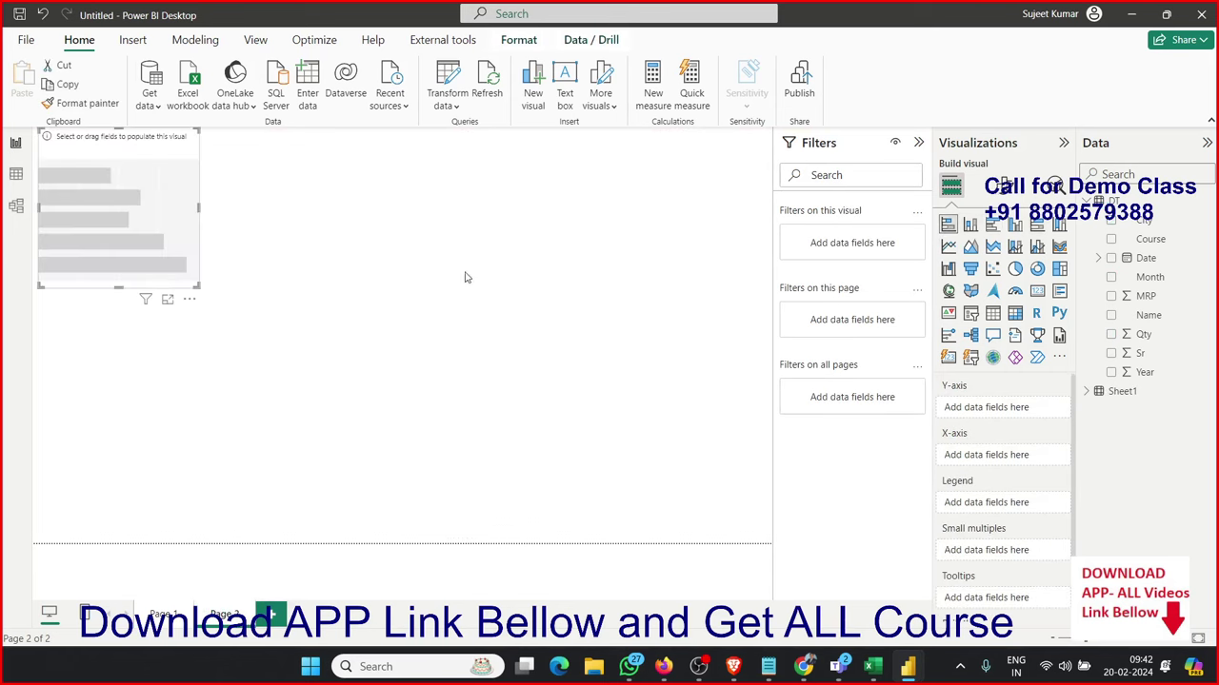
left_click_drag(198, 285, 404, 519)
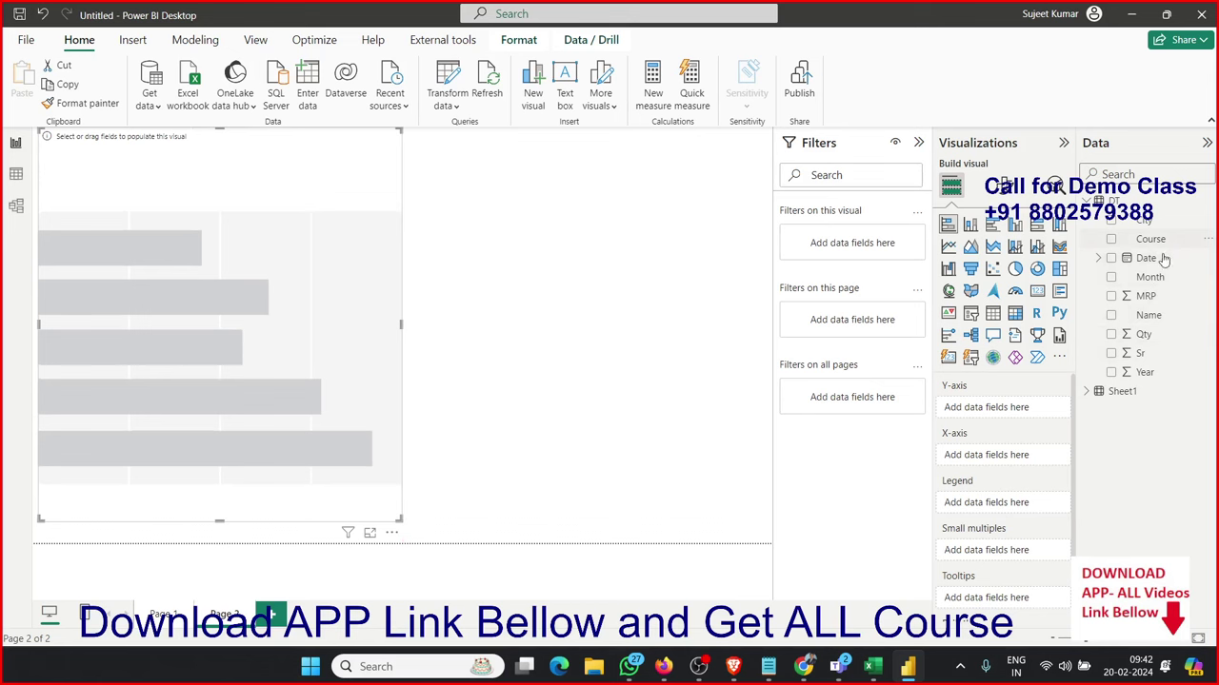
- Plot Sheet1's Sum of Qty by Month with Year as the legend
left_click(1086, 391)
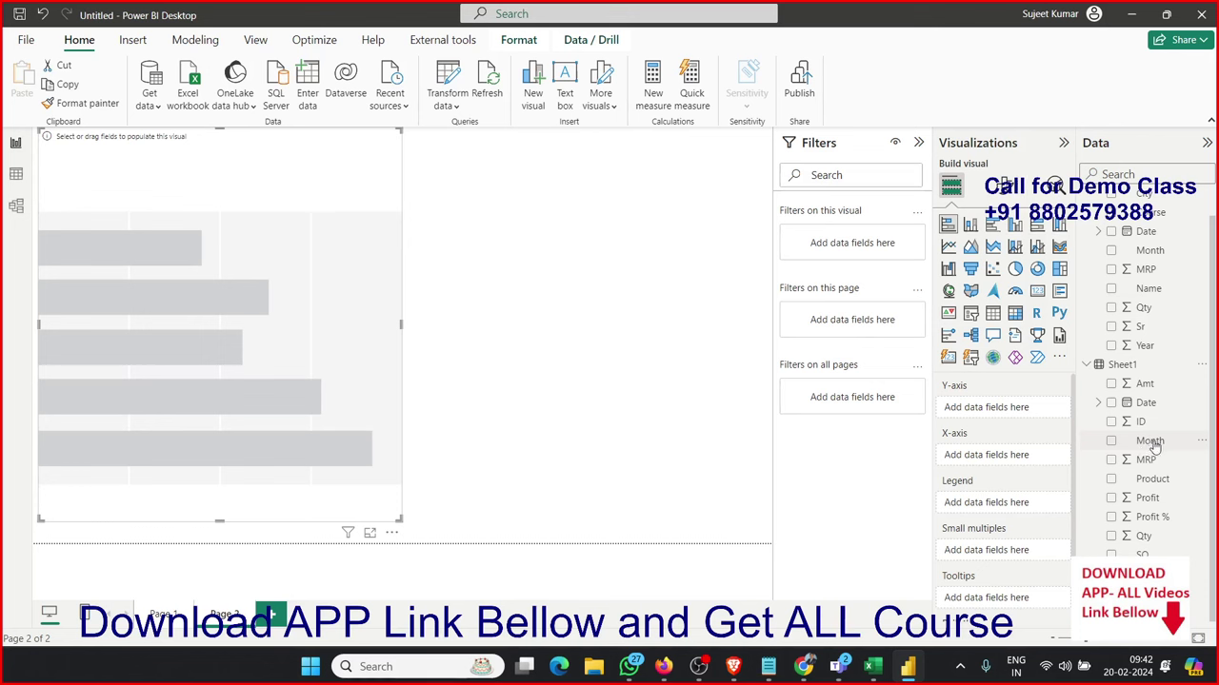
left_click_drag(1151, 443, 324, 412)
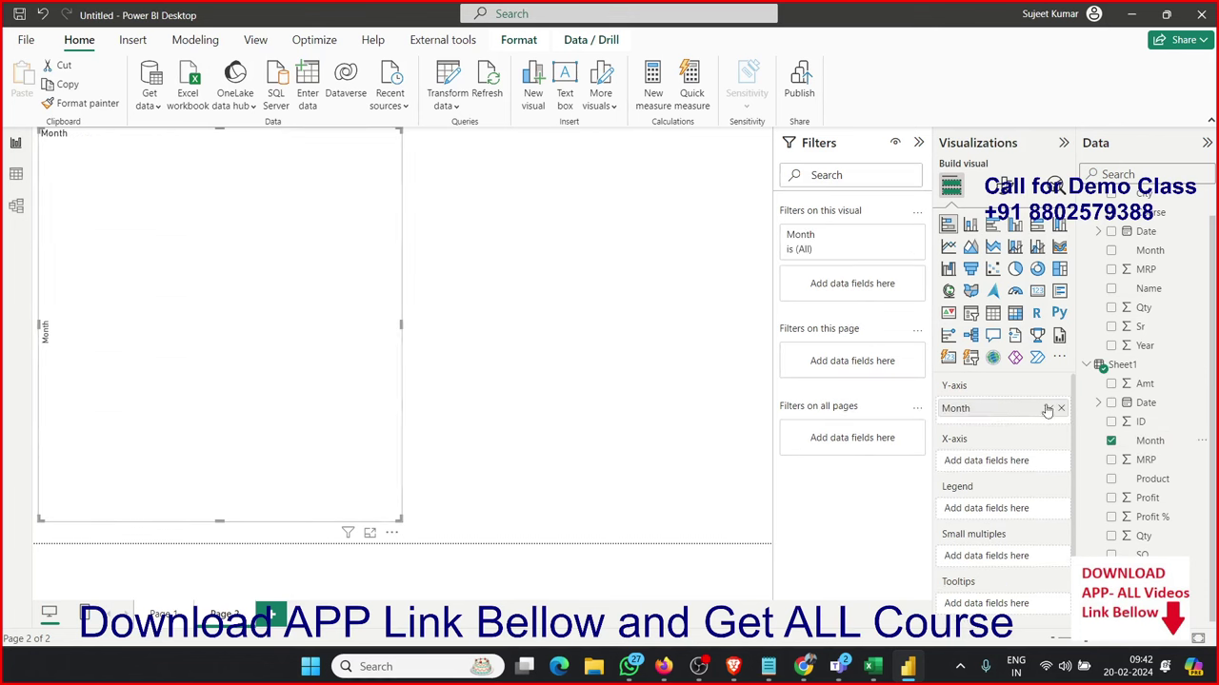
left_click_drag(1147, 538, 313, 443)
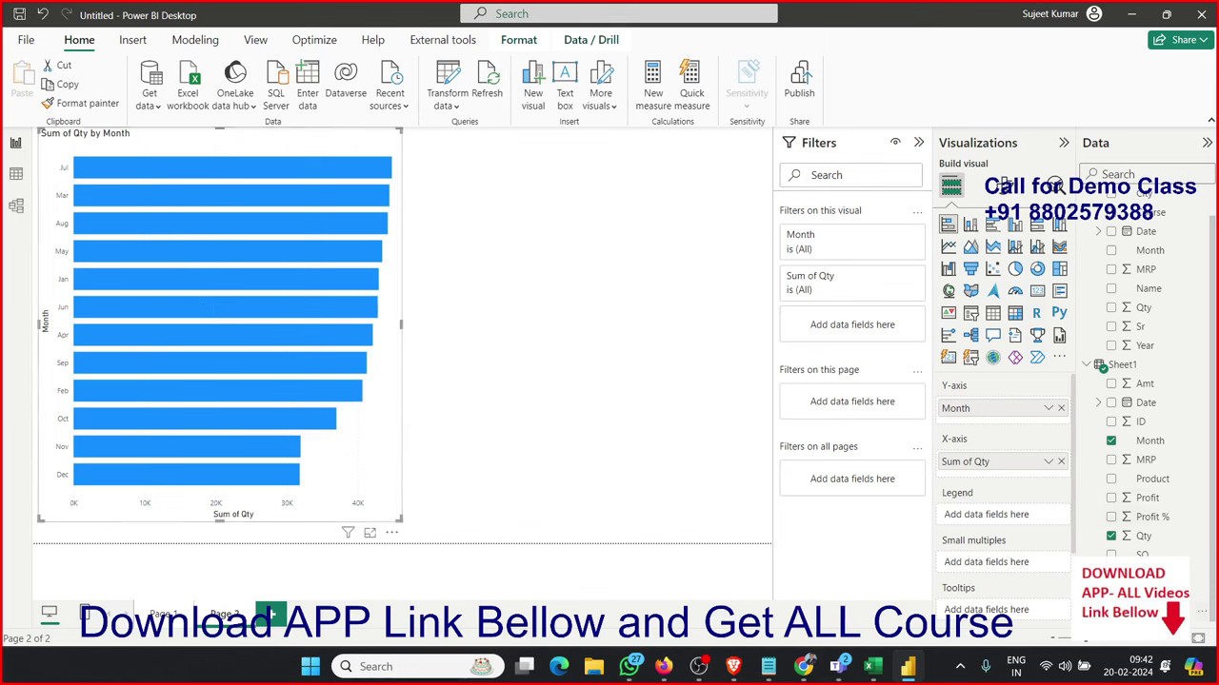
left_click_drag(1143, 591, 1020, 522)
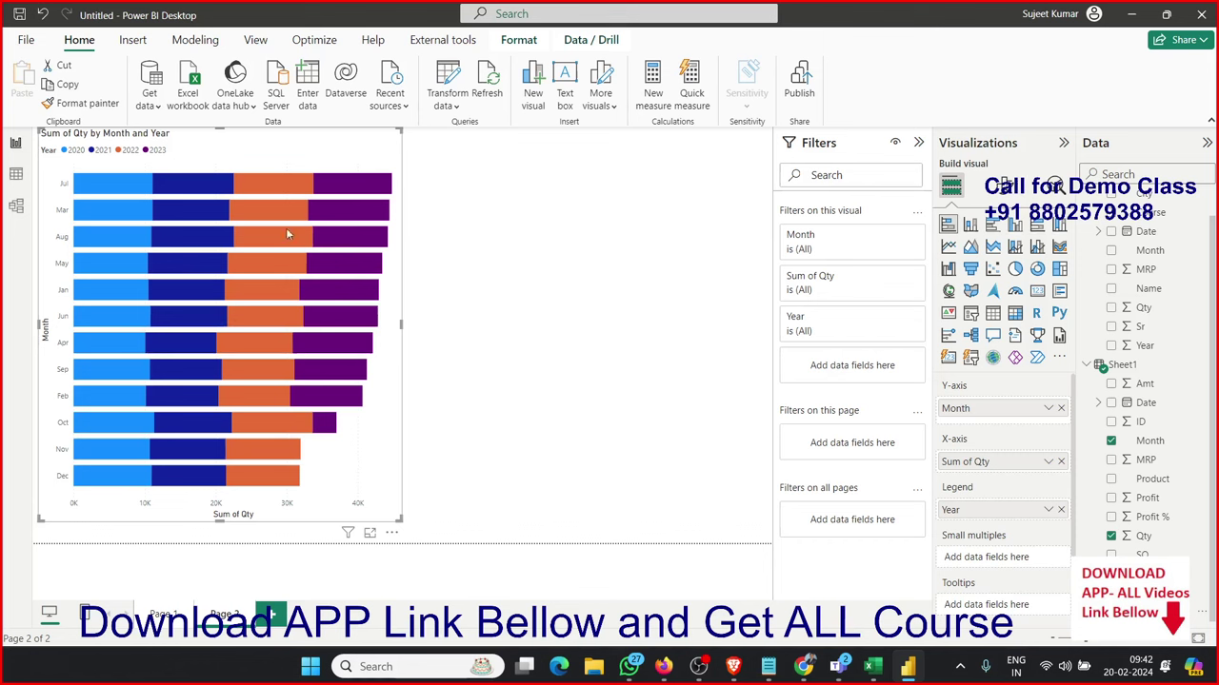
left_click(576, 395)
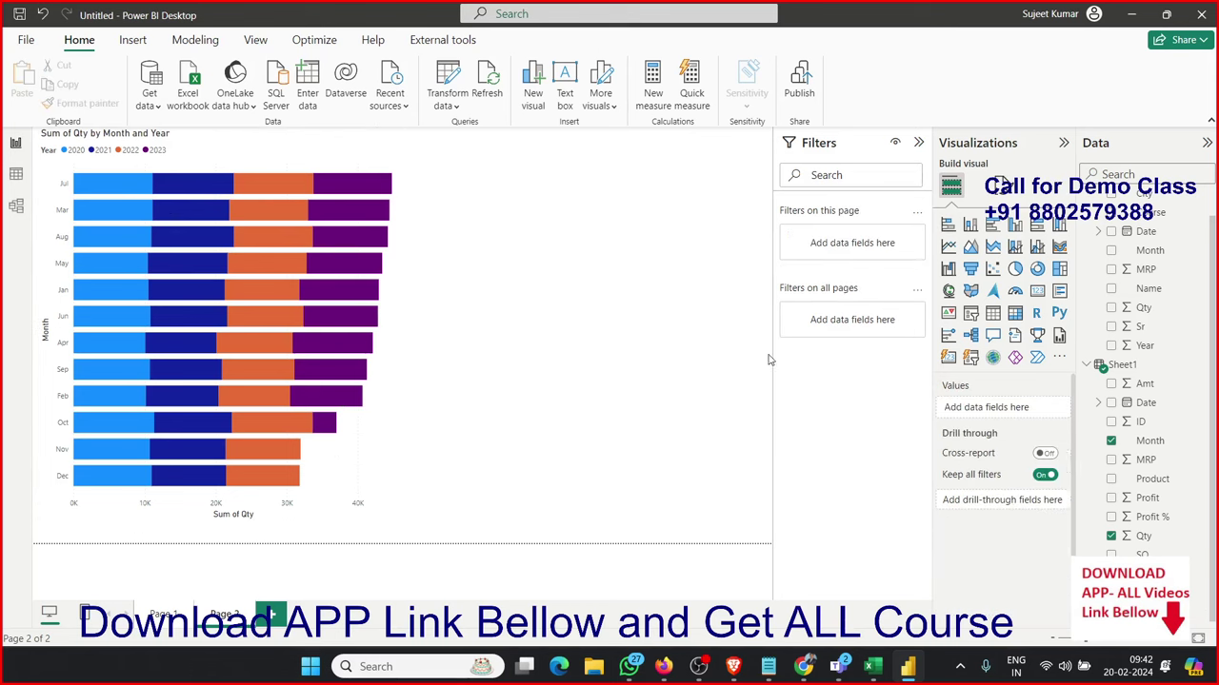
- Insert a clustered bar chart with Month on the Y-axis, Sum of Qty on the X-axis, Year as legend
left_click(991, 229)
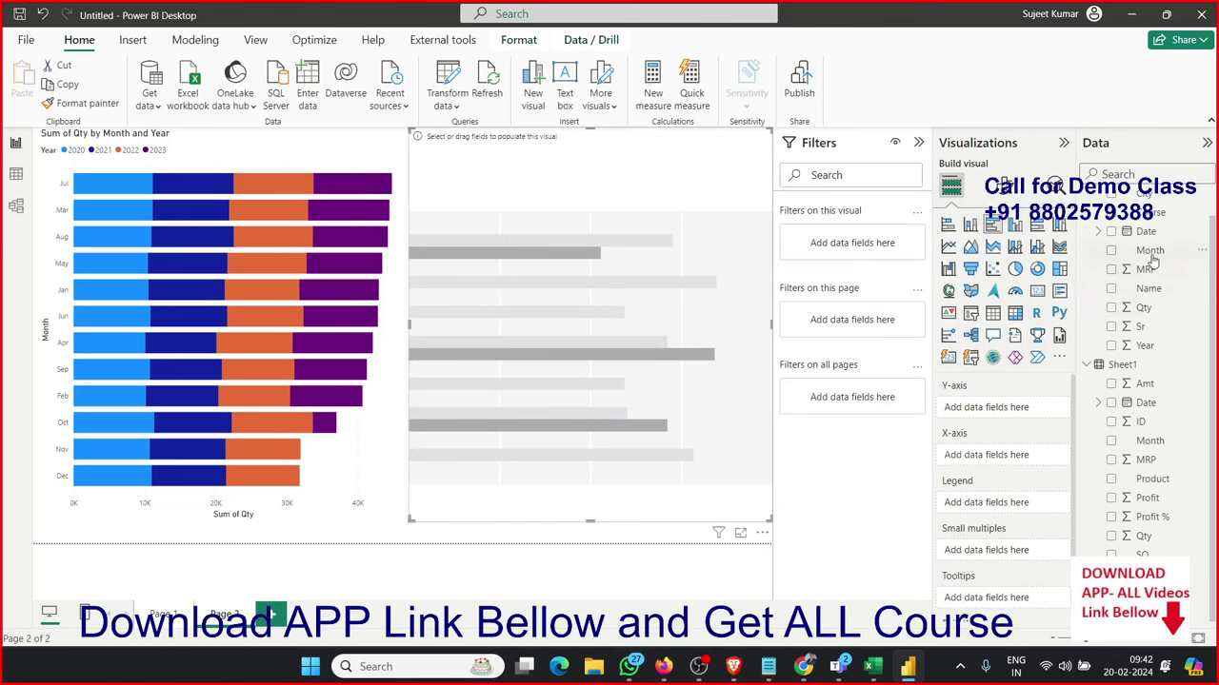
left_click_drag(1149, 250, 666, 343)
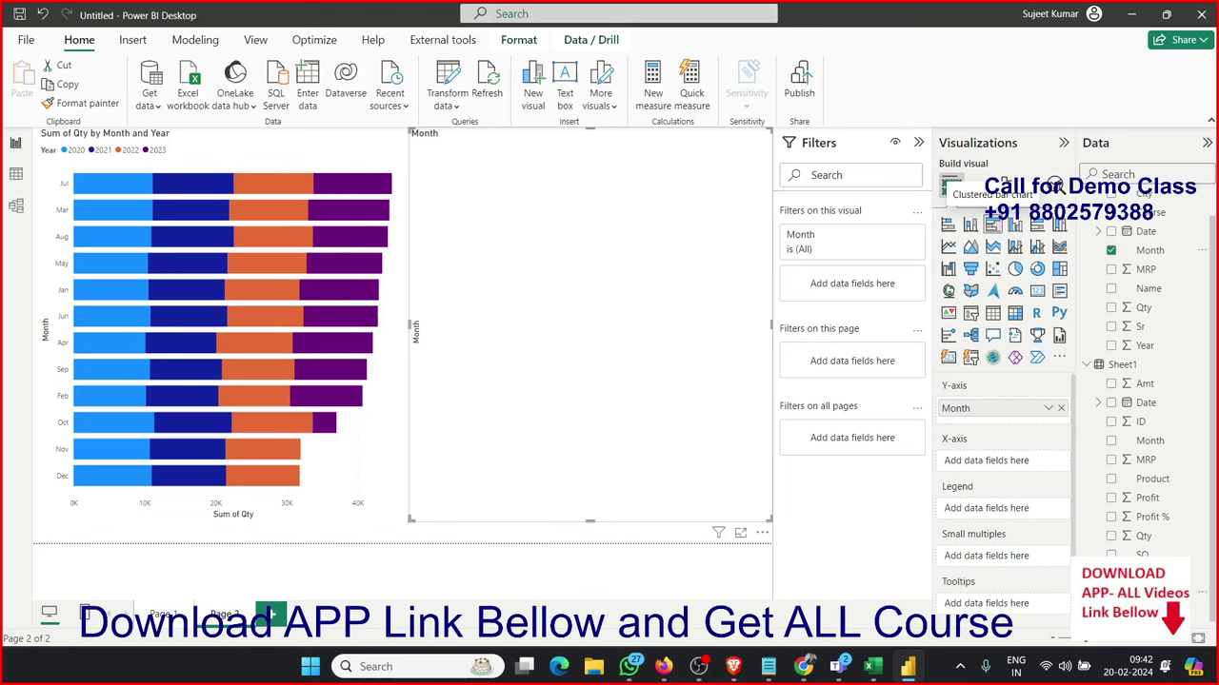
left_click_drag(1150, 541, 648, 501)
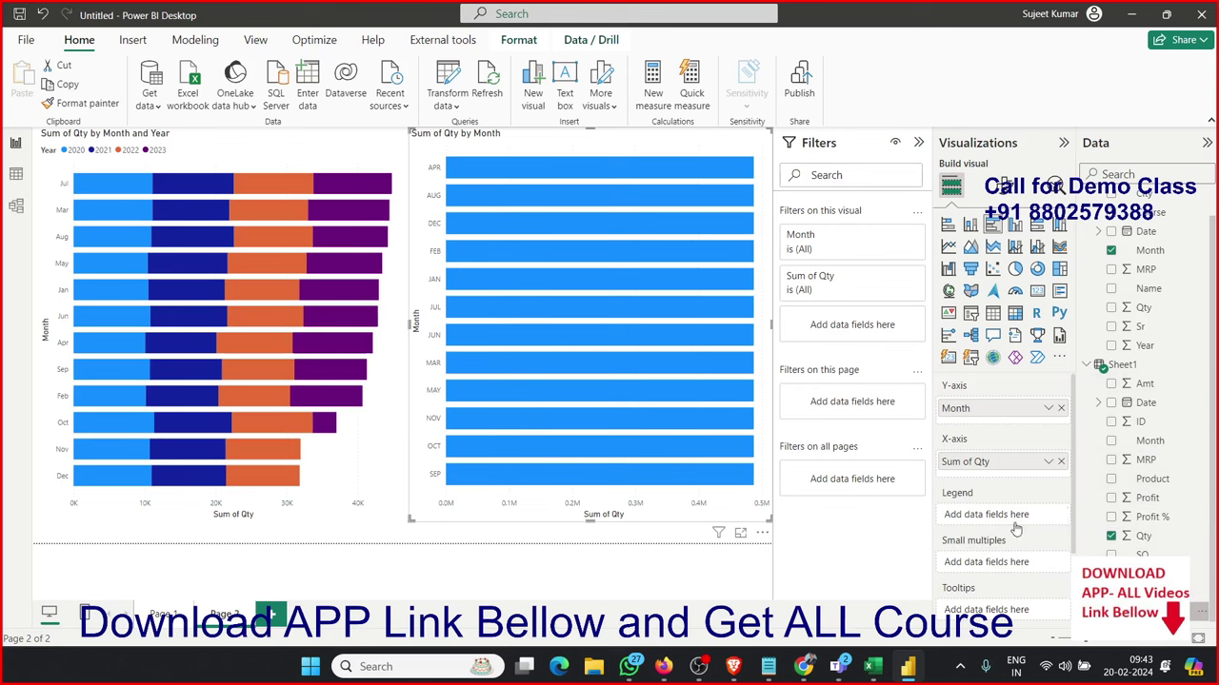
left_click_drag(1152, 609, 1012, 526)
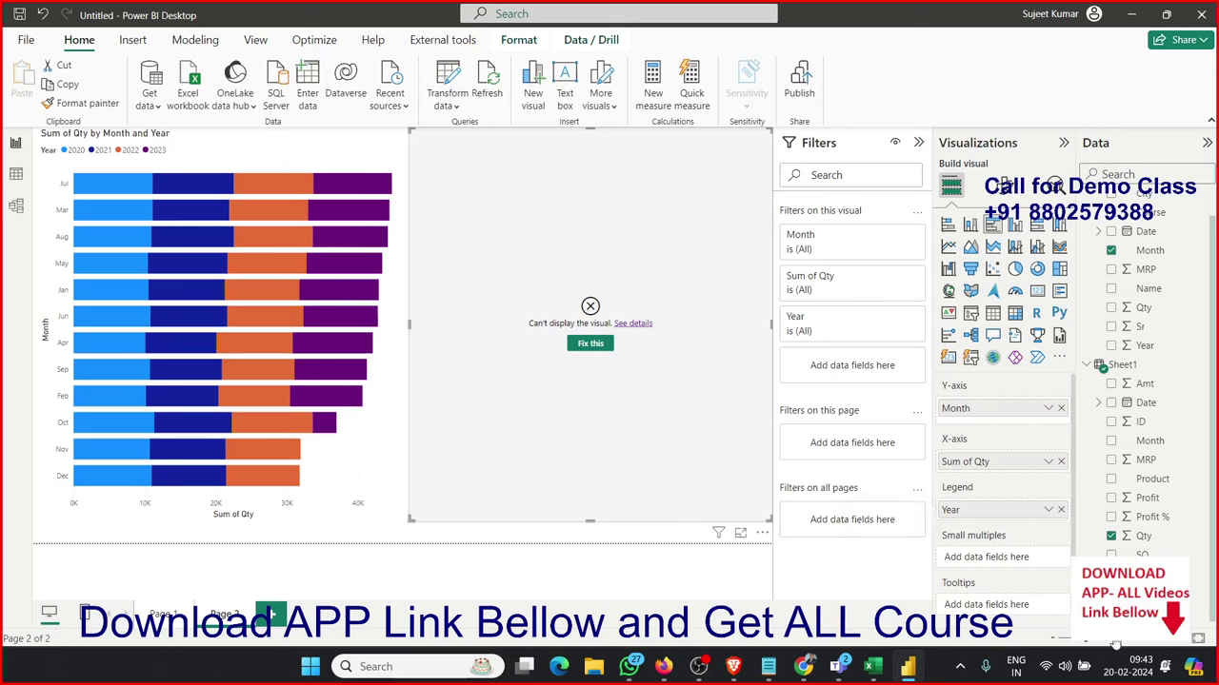
- Try Fix this on the broken chart, dismiss relationship detection, then remove Sum of Qty and Month
left_click(1048, 512)
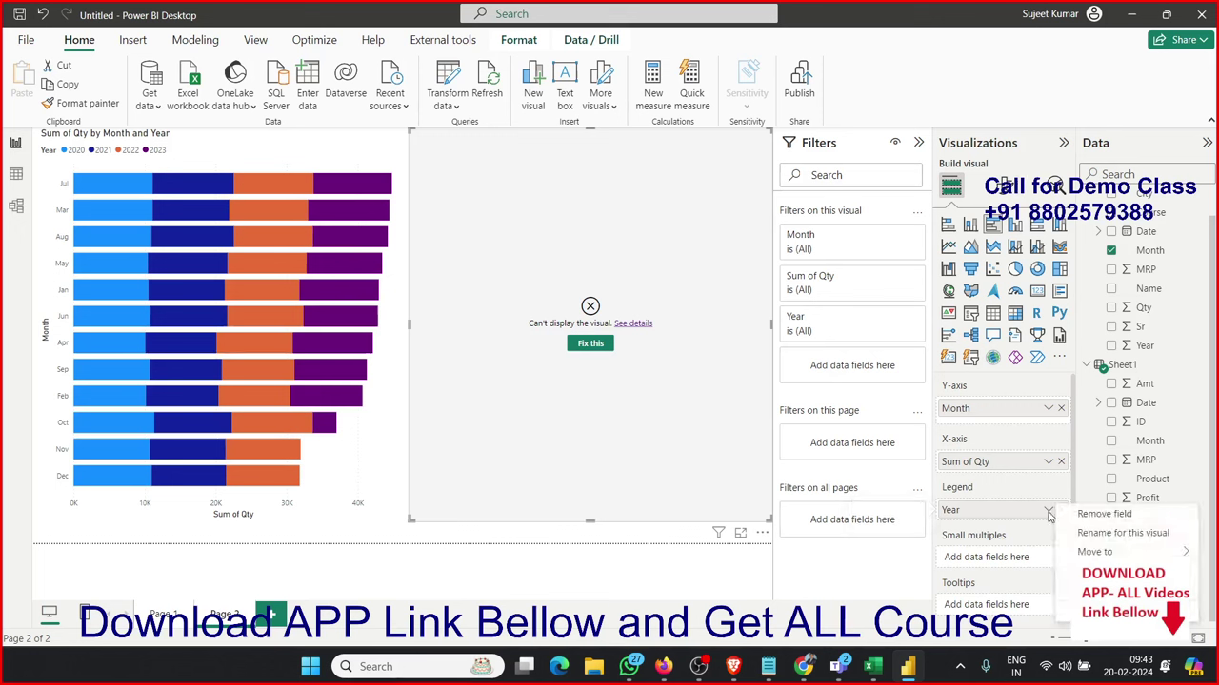
left_click(1074, 522)
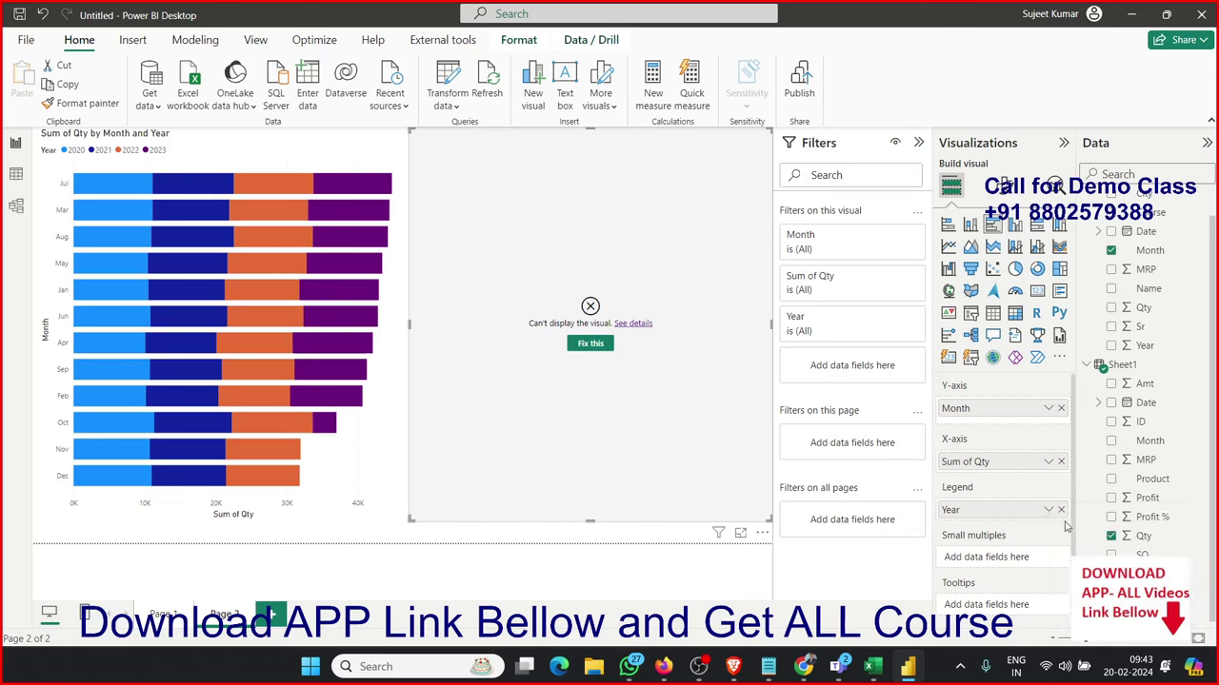
left_click(581, 346)
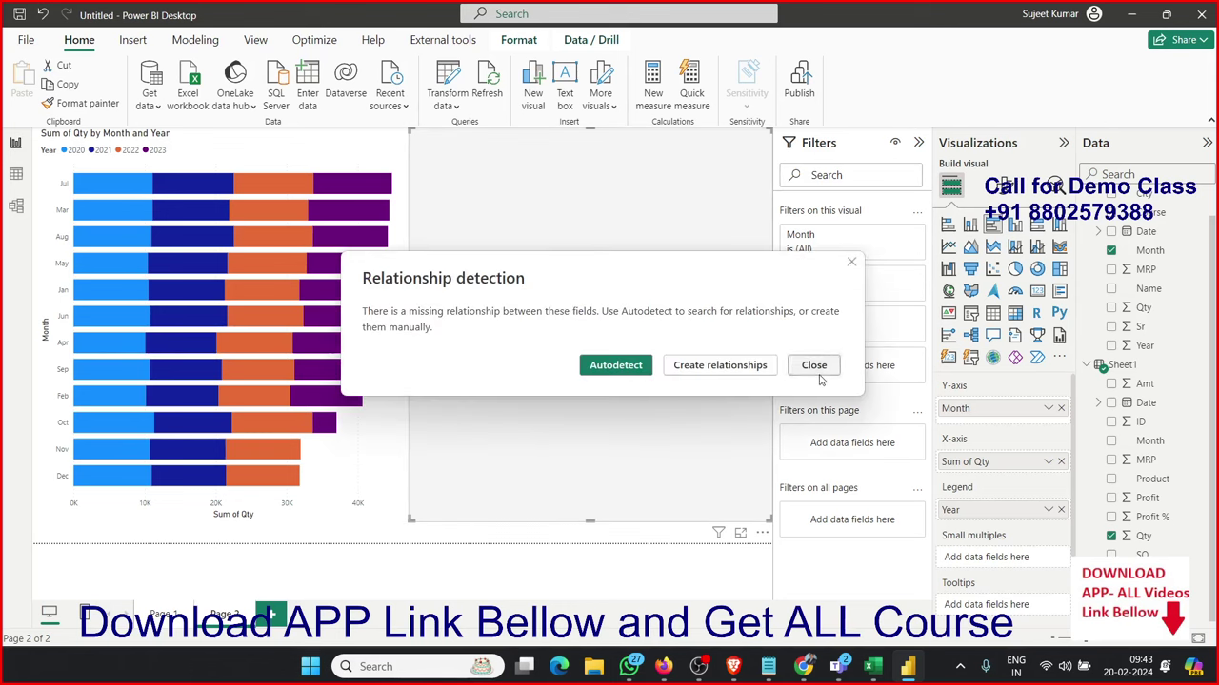
left_click(814, 367)
left_click(1060, 462)
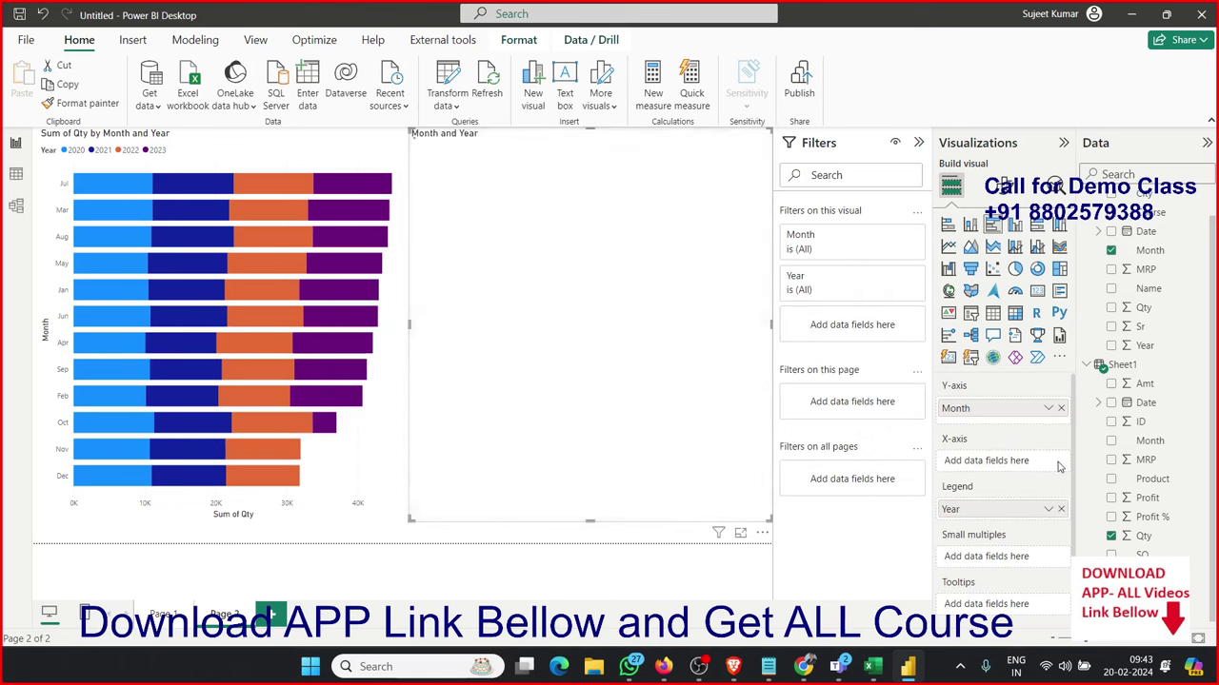
left_click(1111, 250)
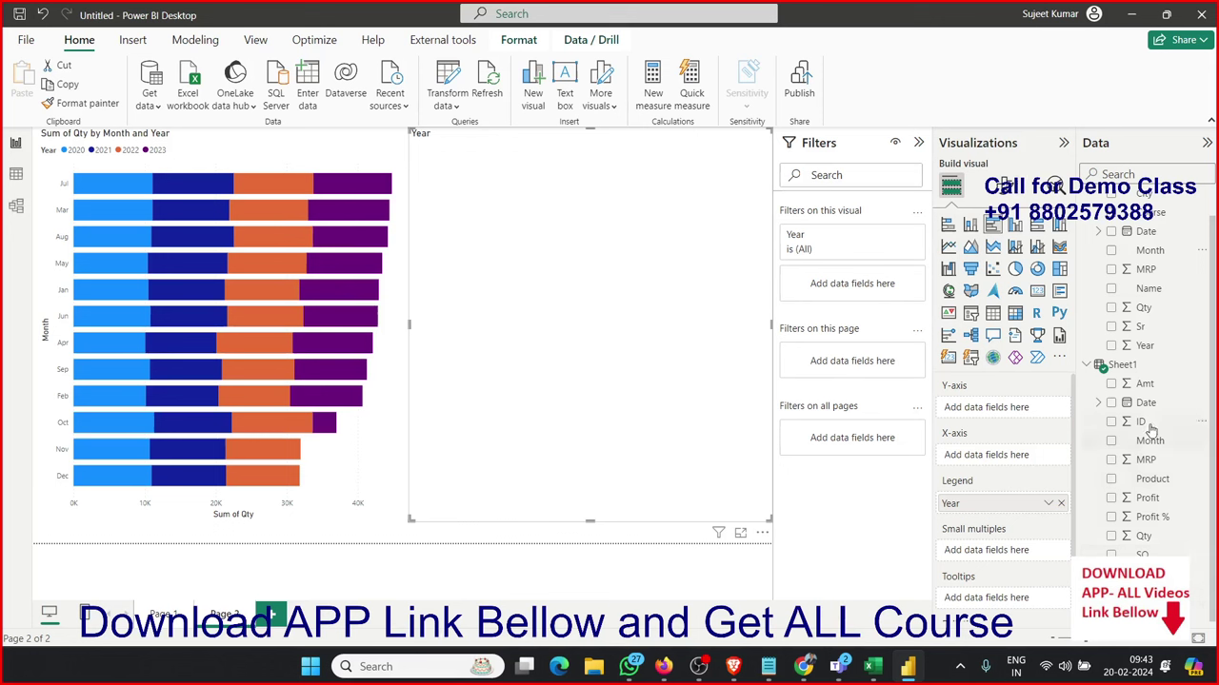
- Add Sheet1's Month to the Y-axis and Sum of Qty to the X-axis of the second chart
left_click_drag(1145, 445, 584, 459)
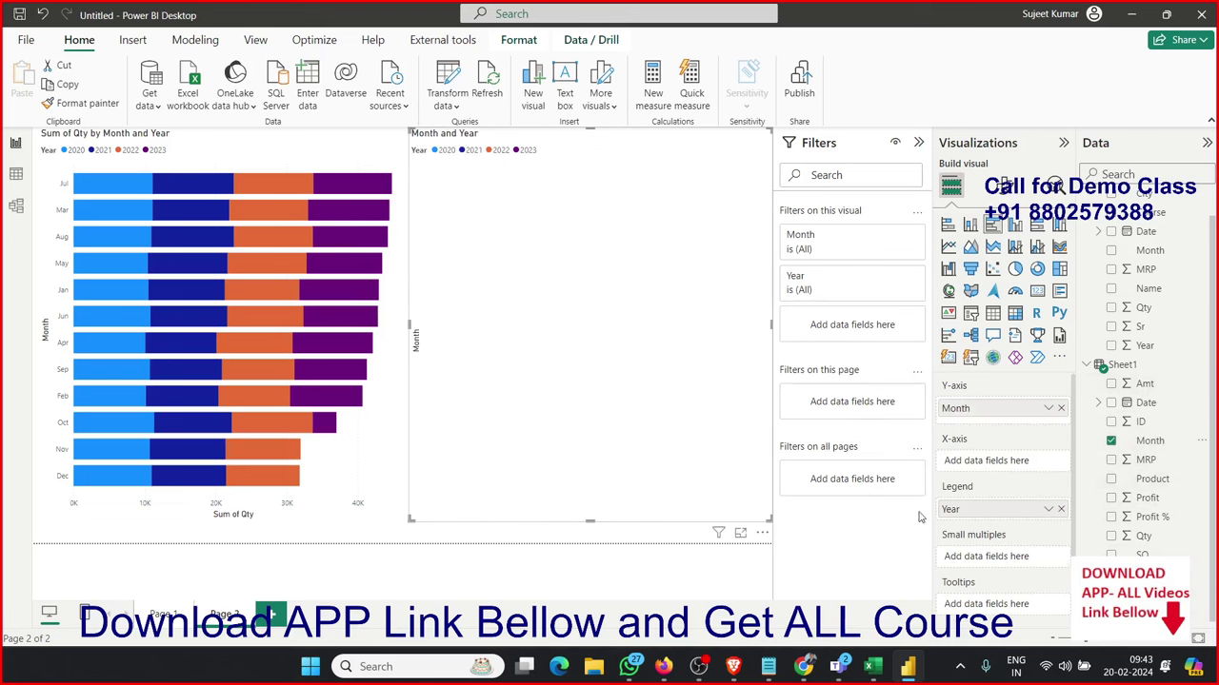
left_click_drag(1140, 540, 997, 472)
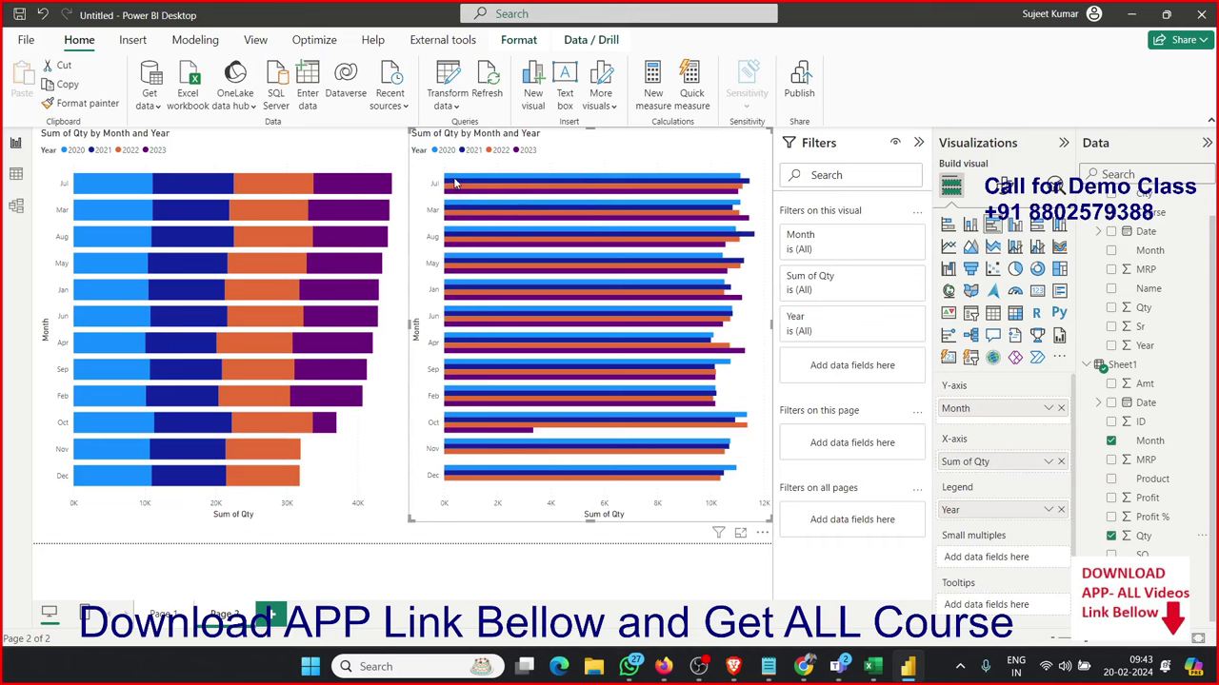
mouse_move(438, 204)
left_click_drag(999, 464, 857, 466)
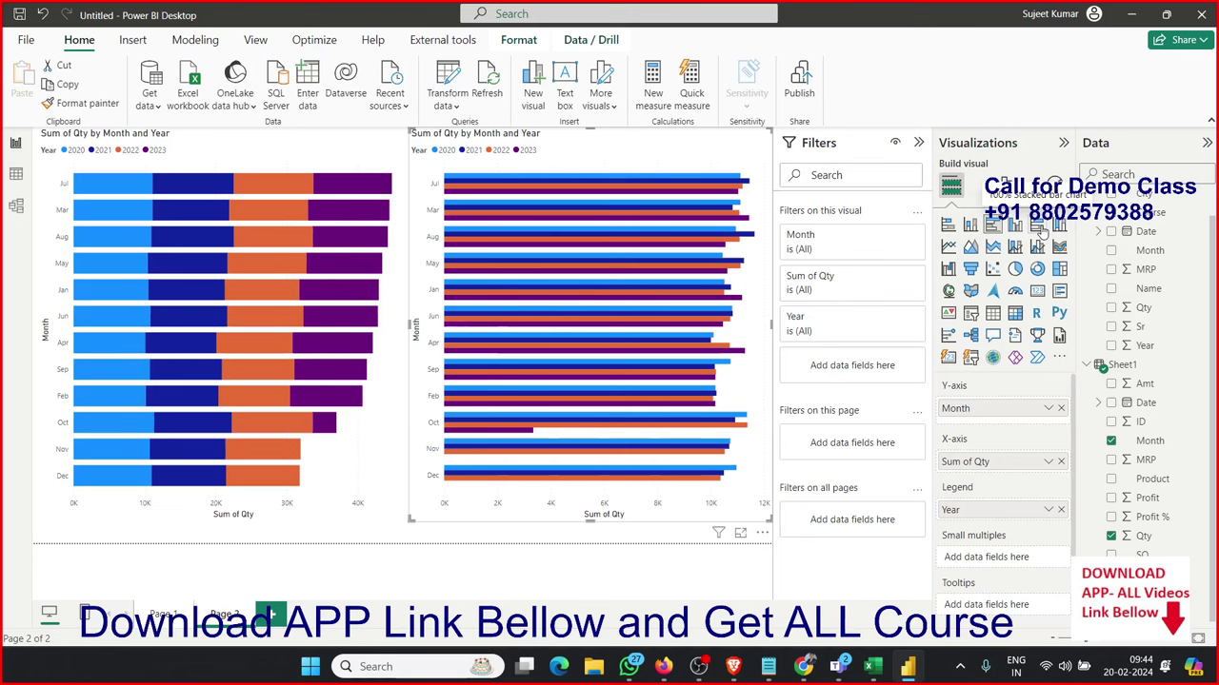
left_click(1038, 226)
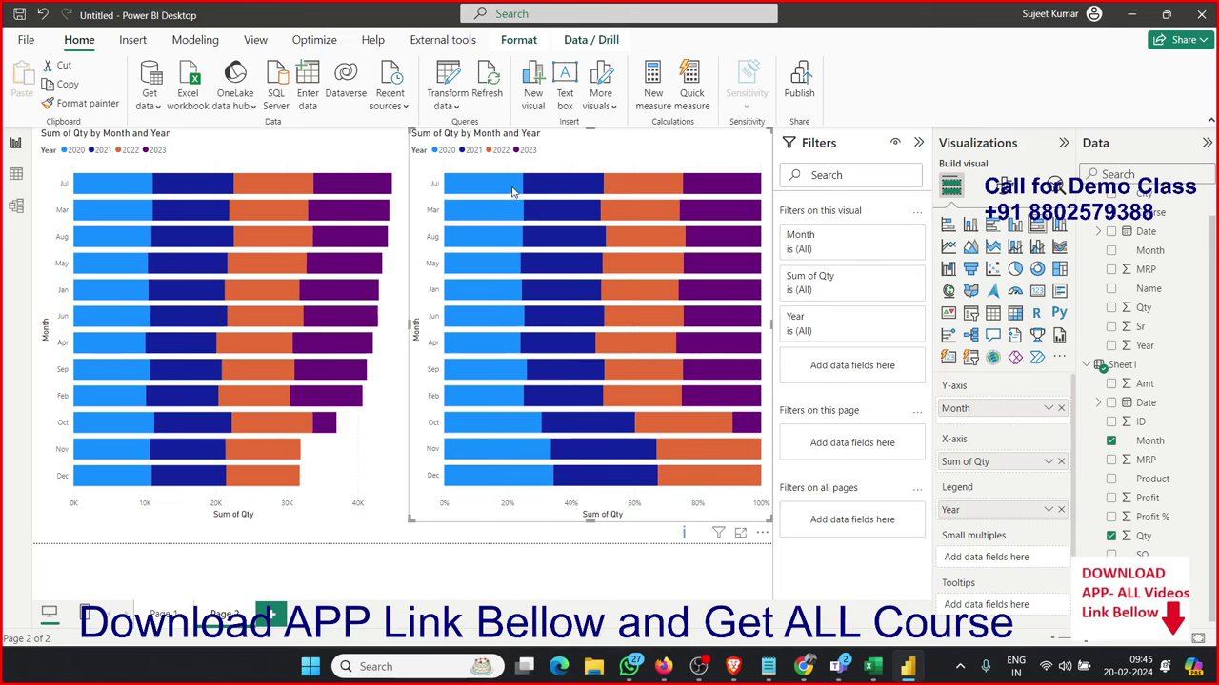
mouse_move(646, 190)
mouse_move(504, 194)
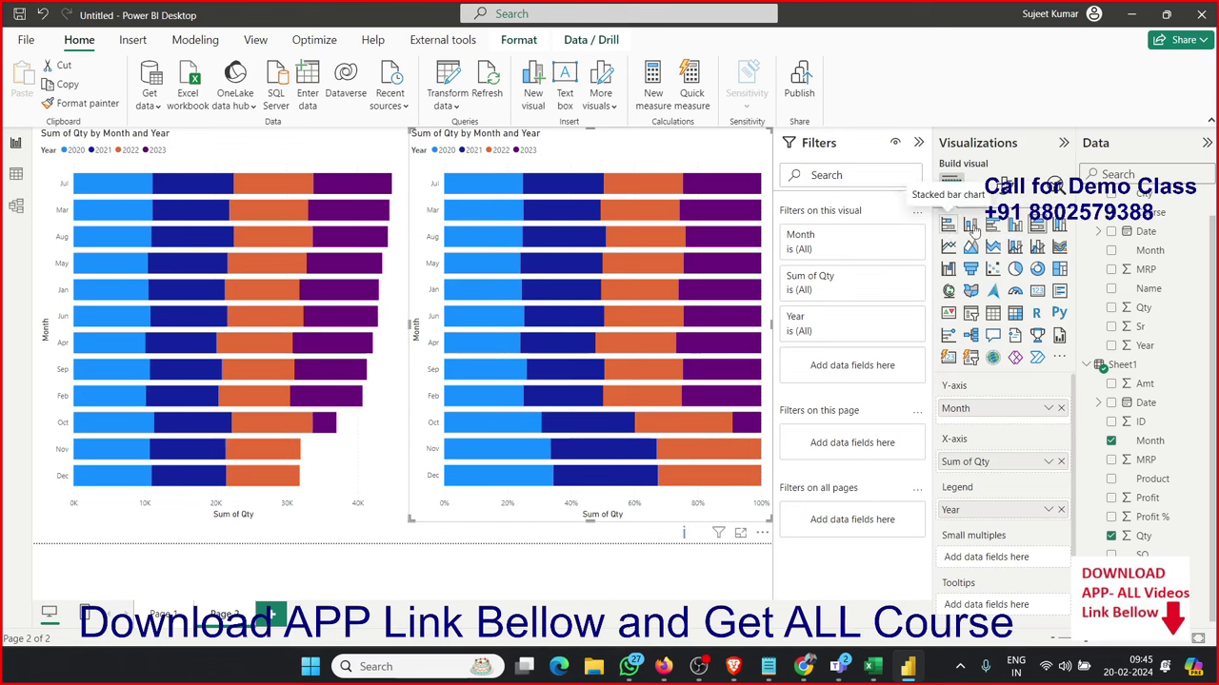
left_click(993, 225)
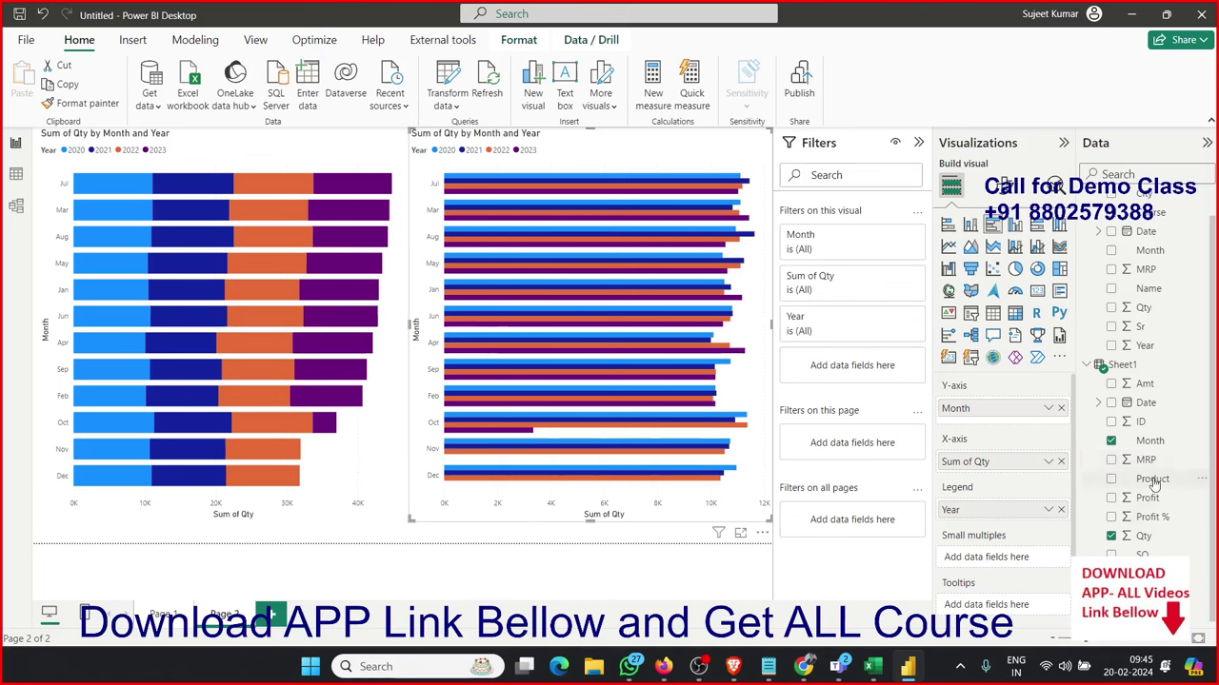
- Add Product as small multiples to the clustered chart, then create a new Page 3
left_click_drag(1154, 484, 1014, 561)
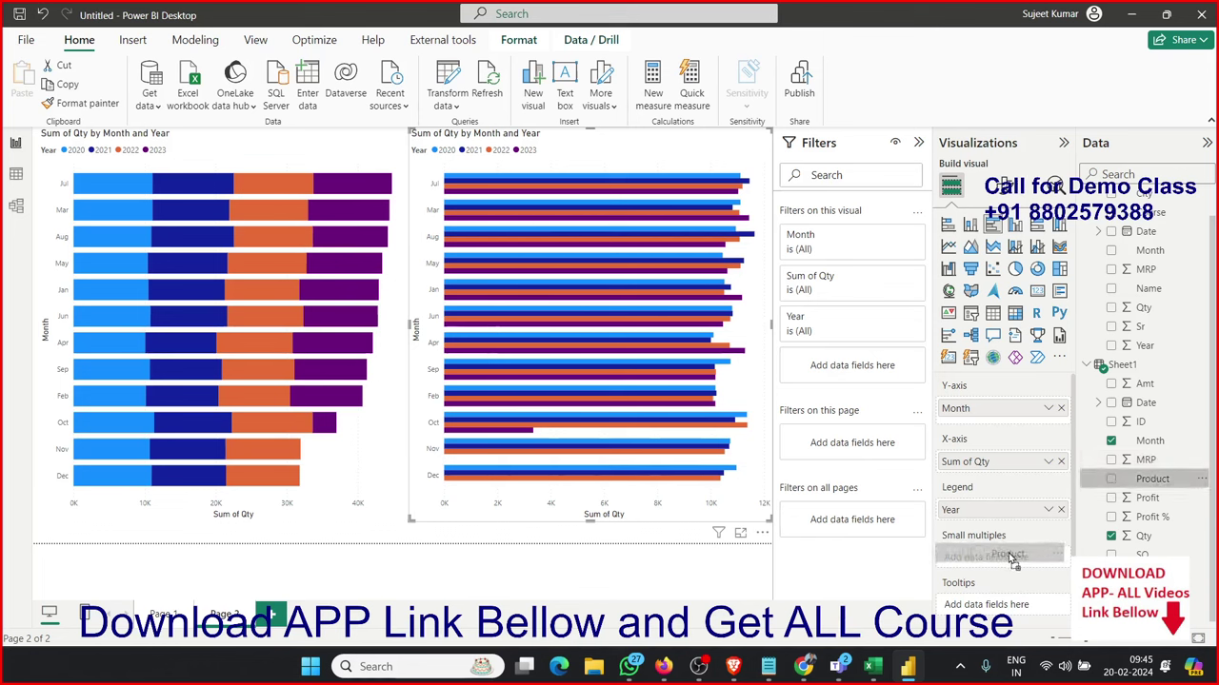
left_click_drag(1014, 563, 1012, 562)
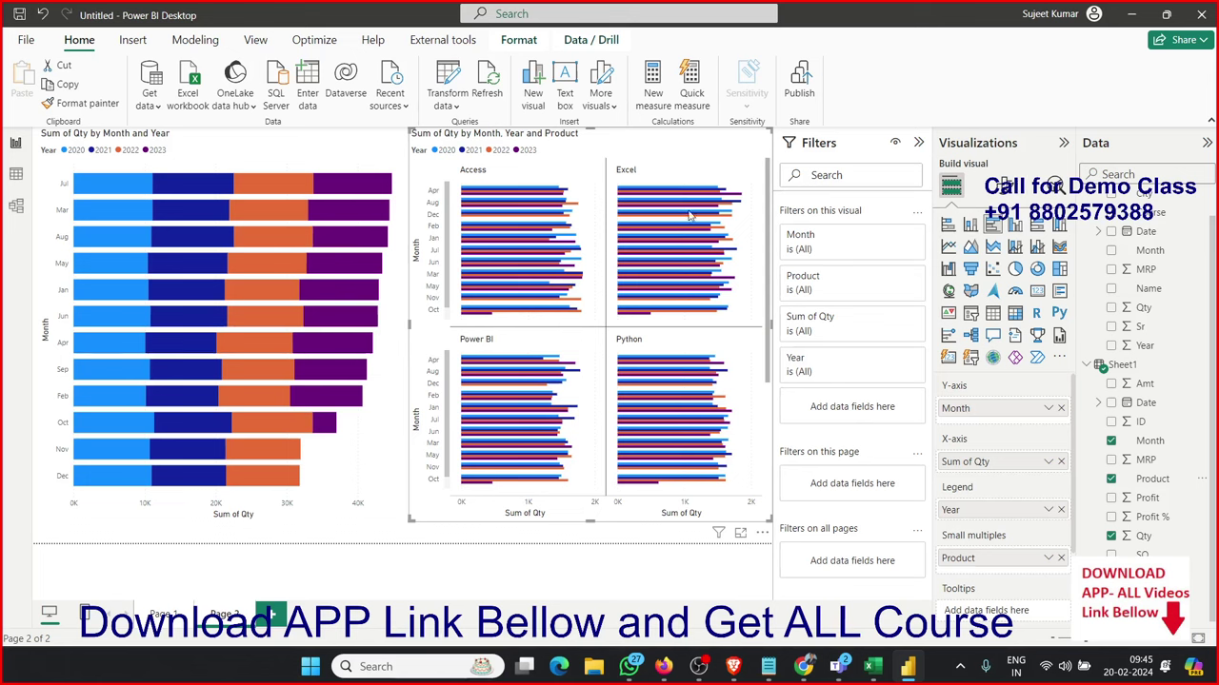
scroll(762, 219, "down", 1)
scroll(762, 228, "down", 1)
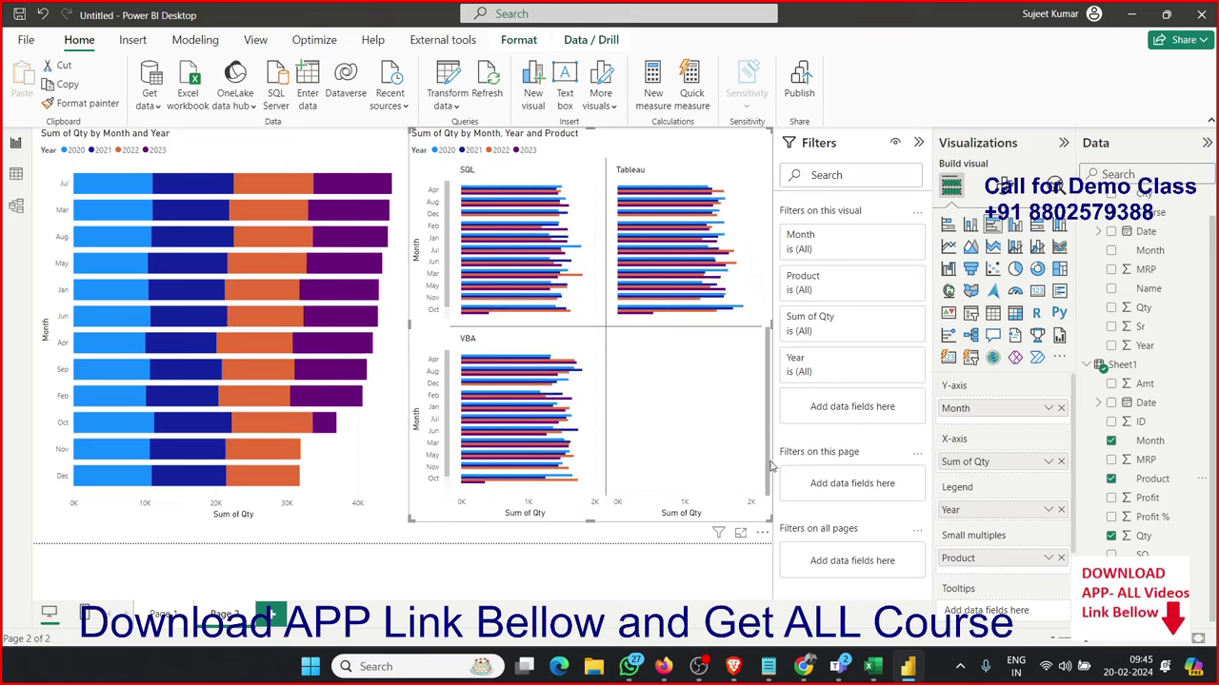
scroll(757, 247, "up", 1)
scroll(748, 200, "up", 1)
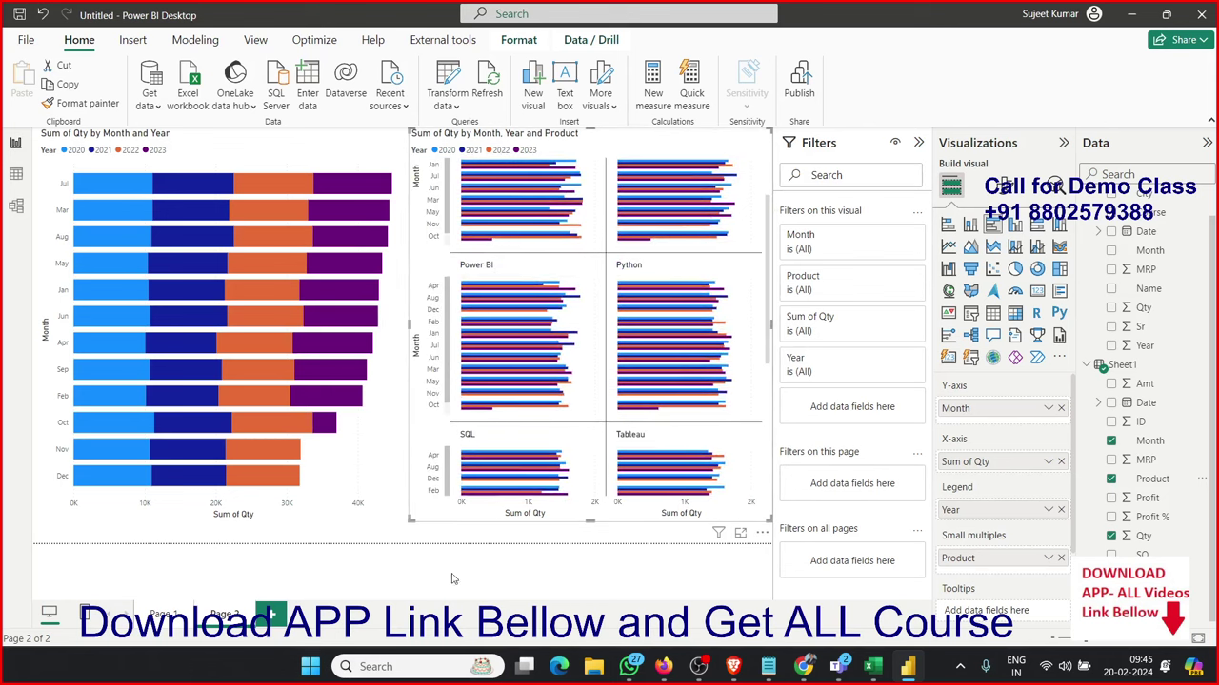
left_click(270, 614)
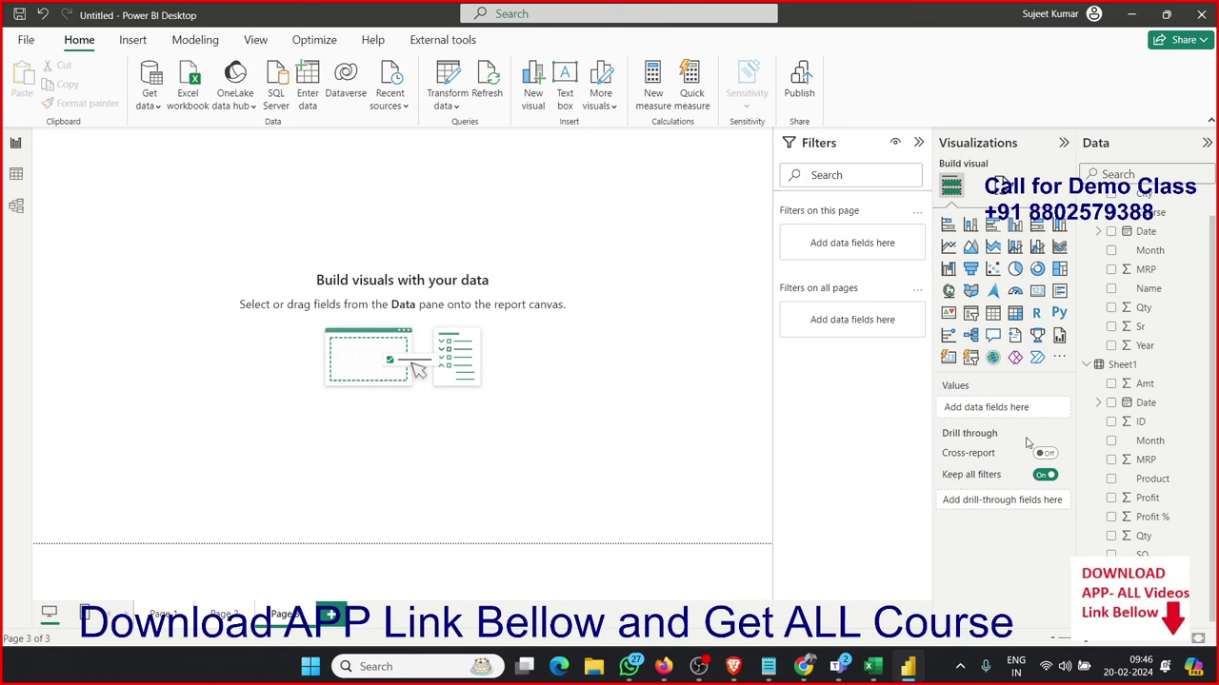
- Insert a clustered bar chart on Page 3 and stretch it over most of the canvas
left_click(993, 229)
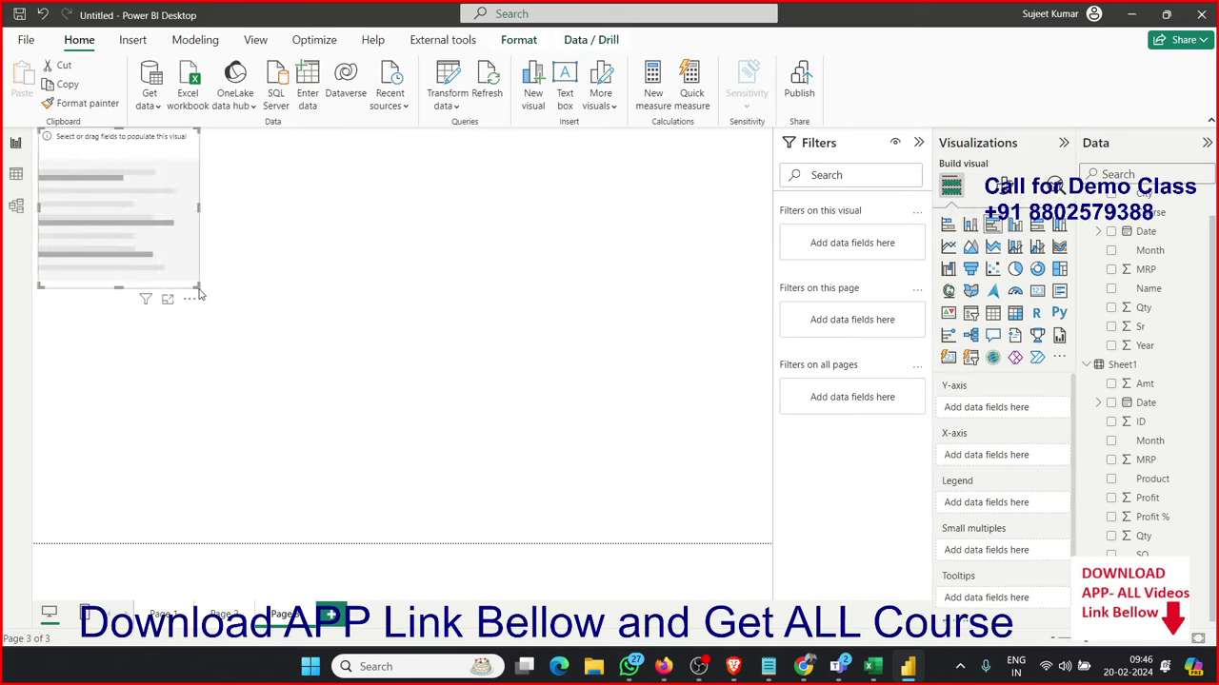
left_click_drag(198, 287, 759, 527)
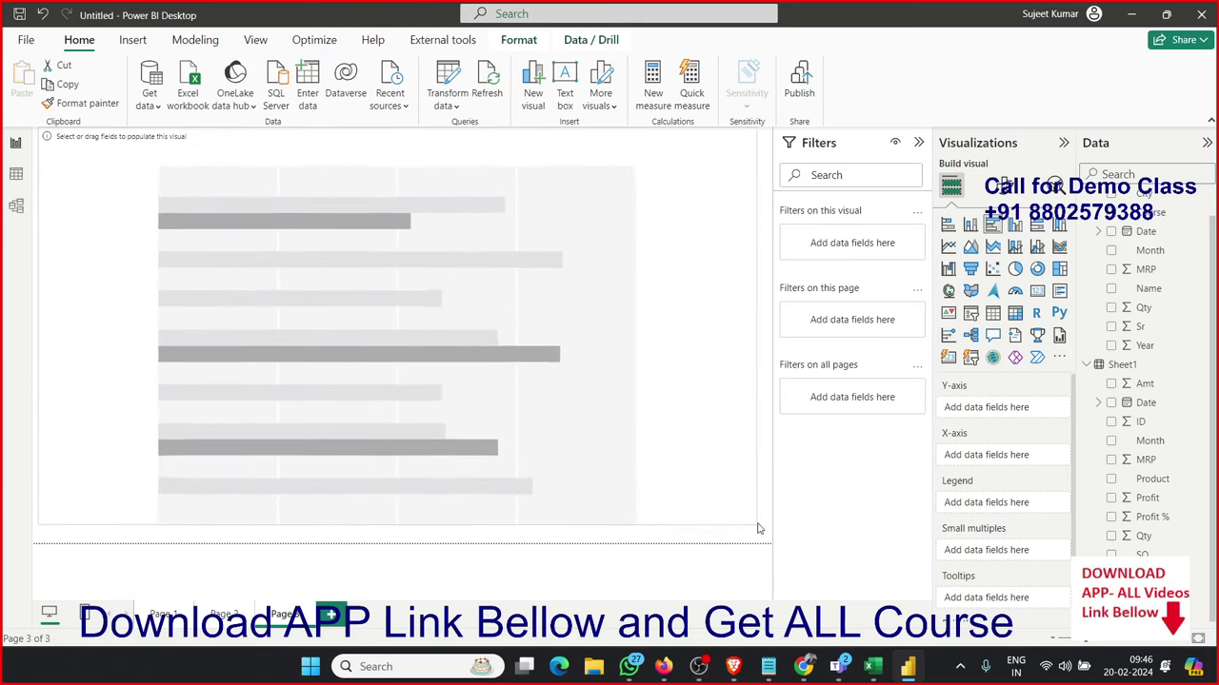
left_click_drag(759, 528, 755, 539)
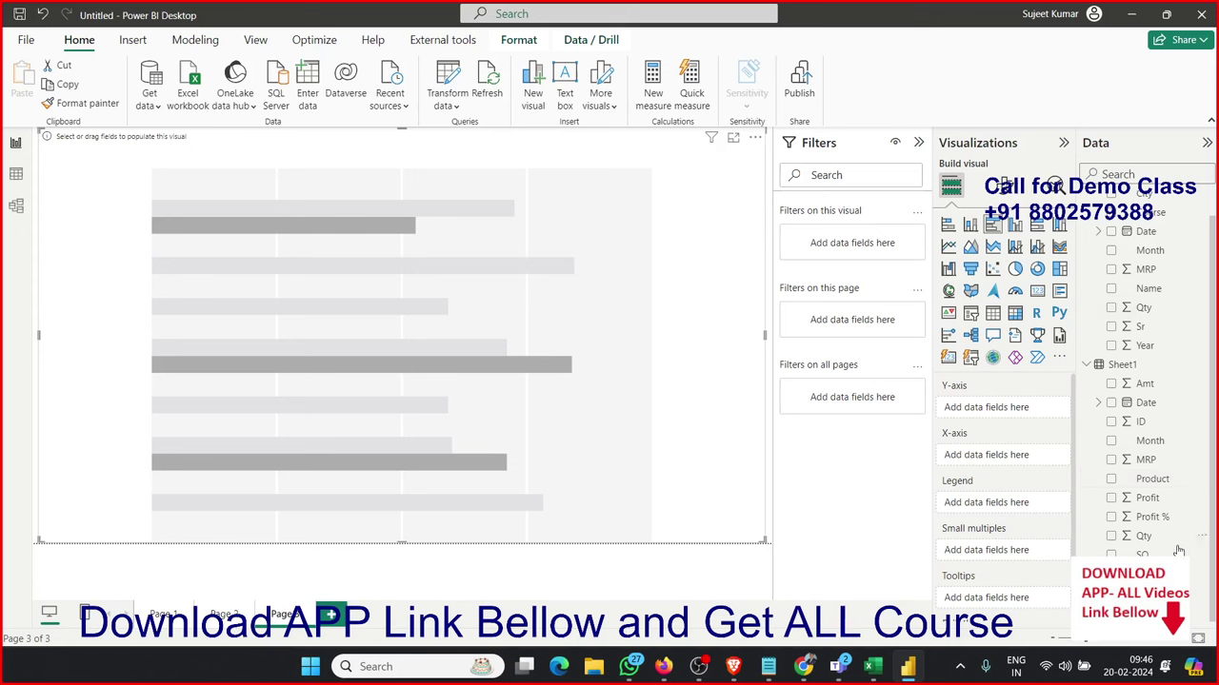
- Plot Sum of Qty by Year and split it into small multiples per Product
left_click_drag(1143, 536, 1015, 413)
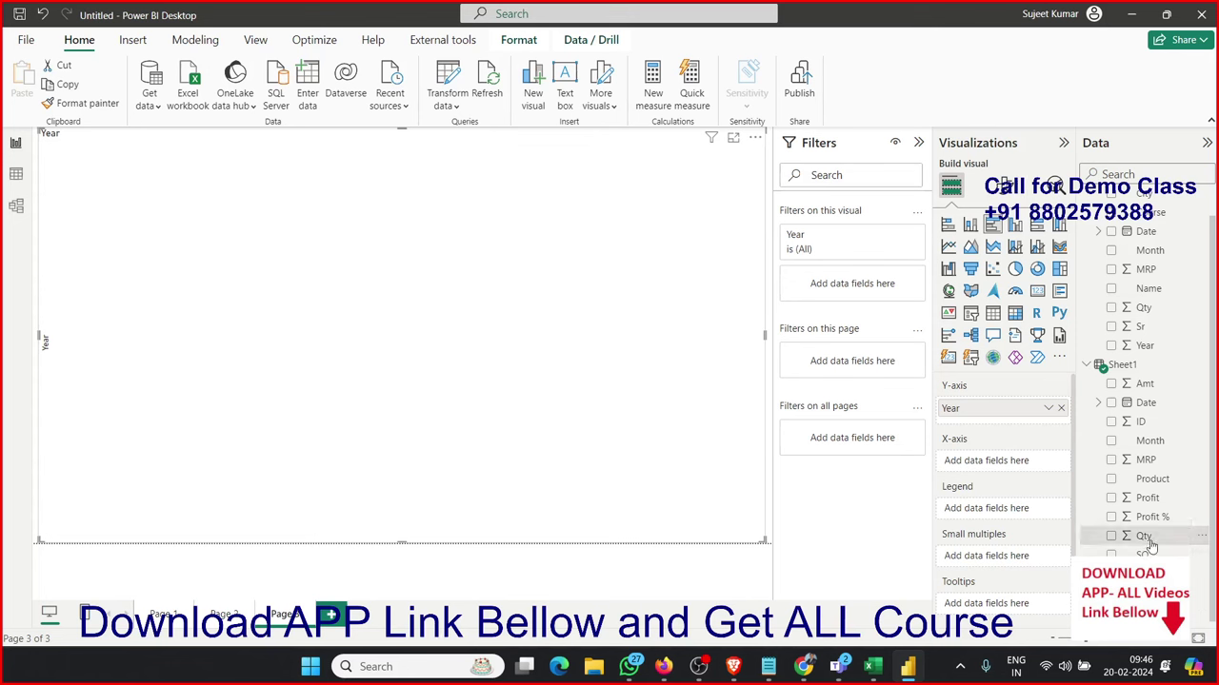
left_click_drag(1143, 536, 1031, 466)
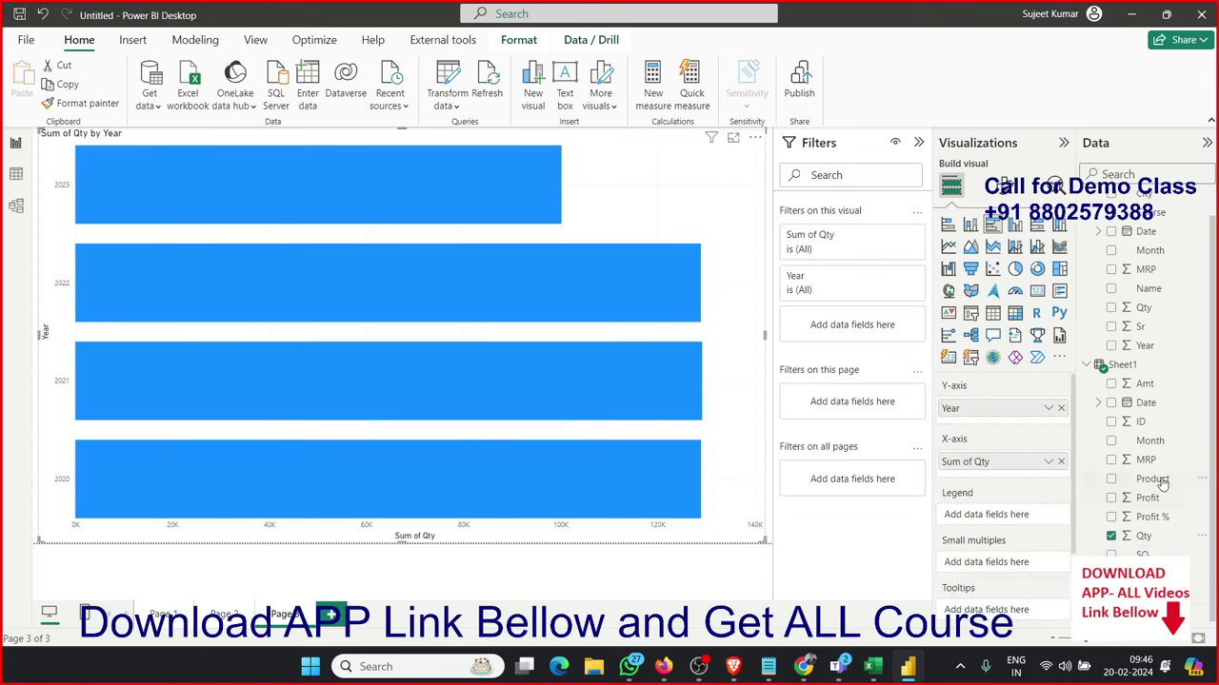
left_click_drag(1160, 480, 1078, 528)
left_click_drag(1053, 571, 1021, 568)
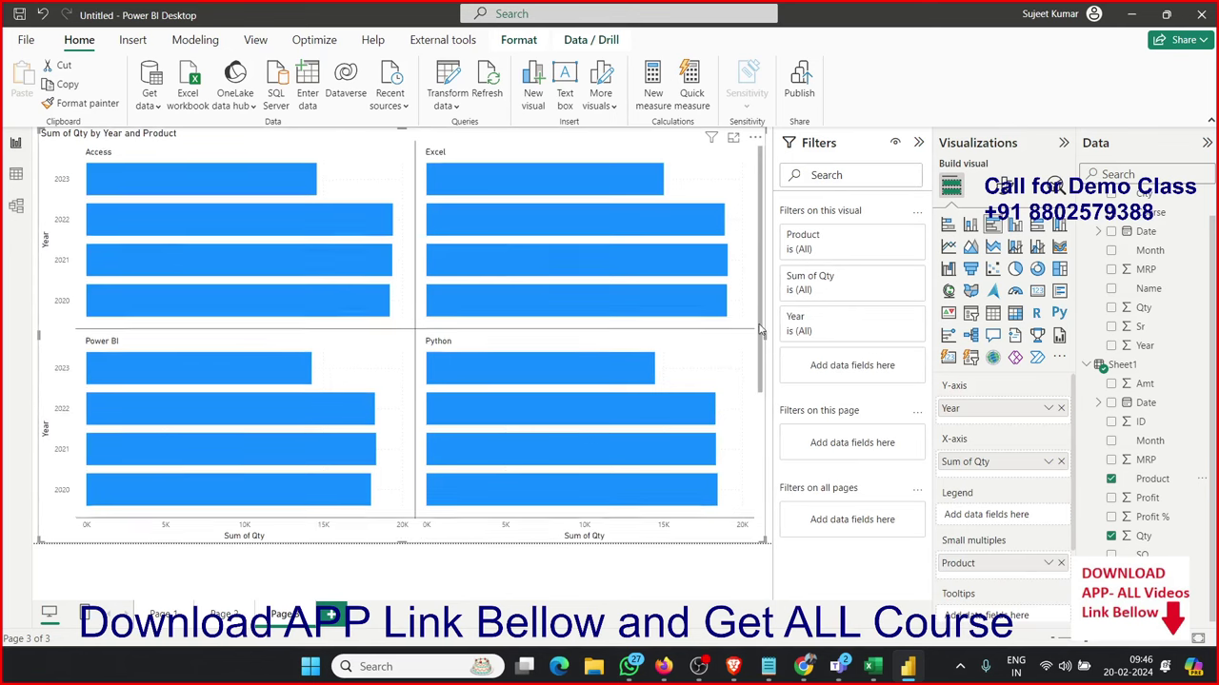
- Set the chart's small multiples grid to 3 rows and 3 columns
scroll(759, 330, "down", 3)
scroll(764, 264, "up", 3)
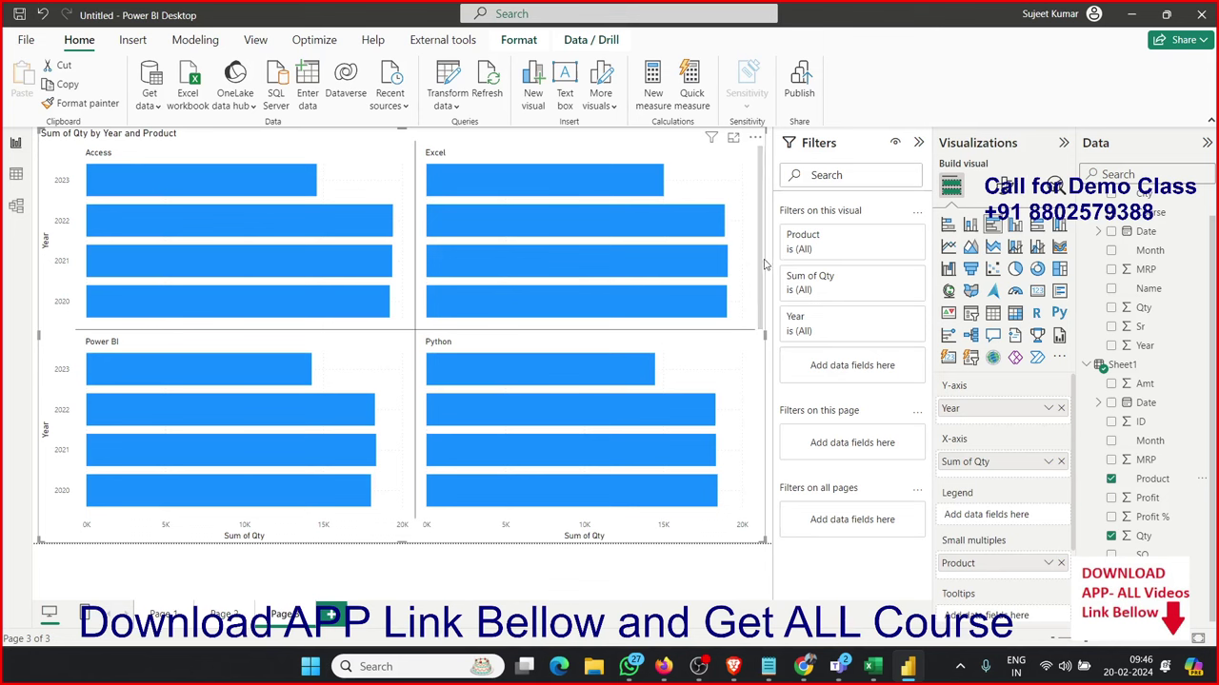
left_click(1009, 190)
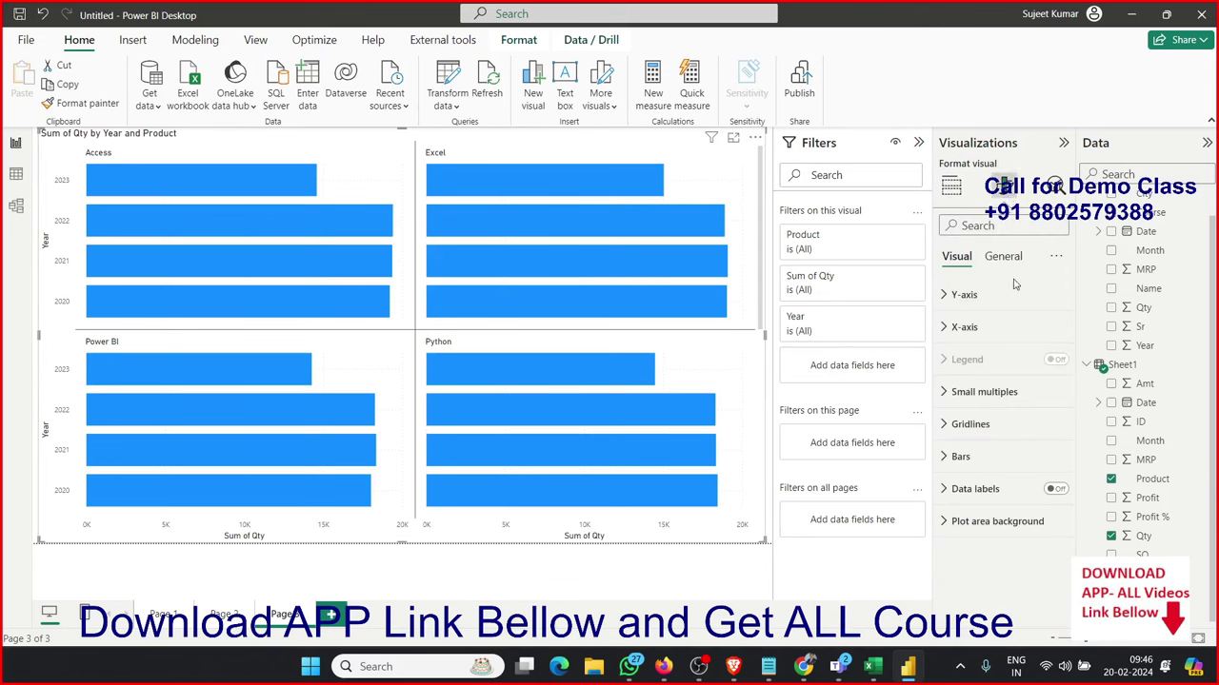
left_click(980, 392)
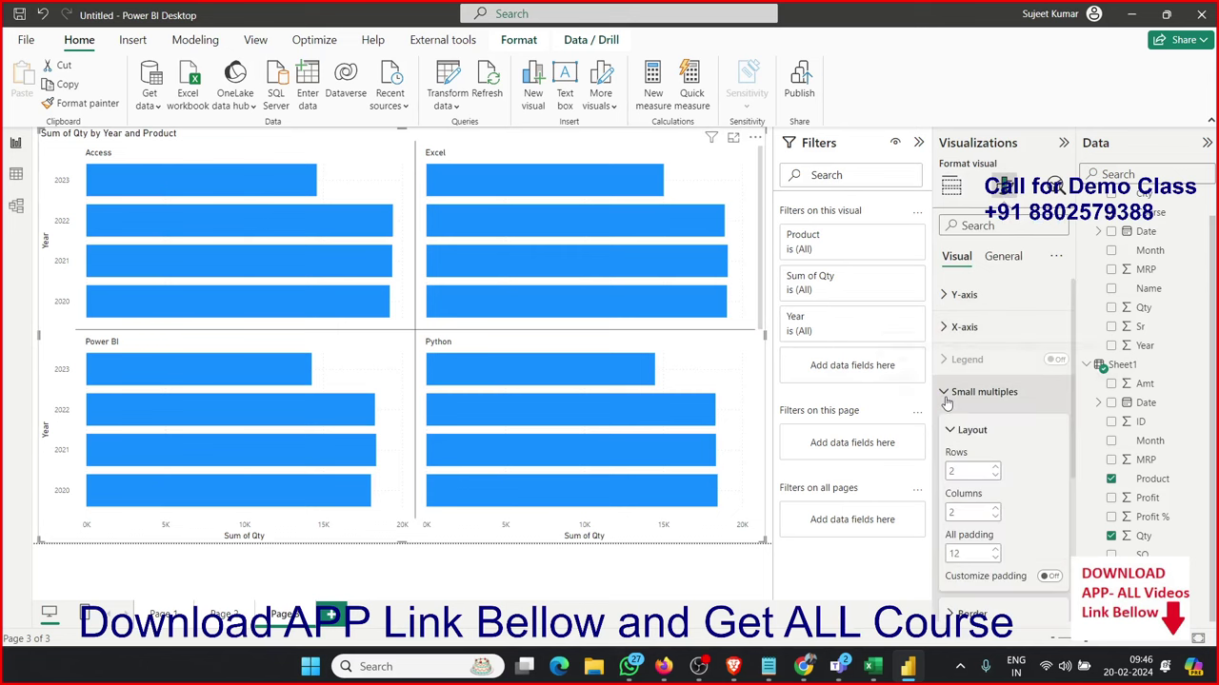
left_click(995, 468)
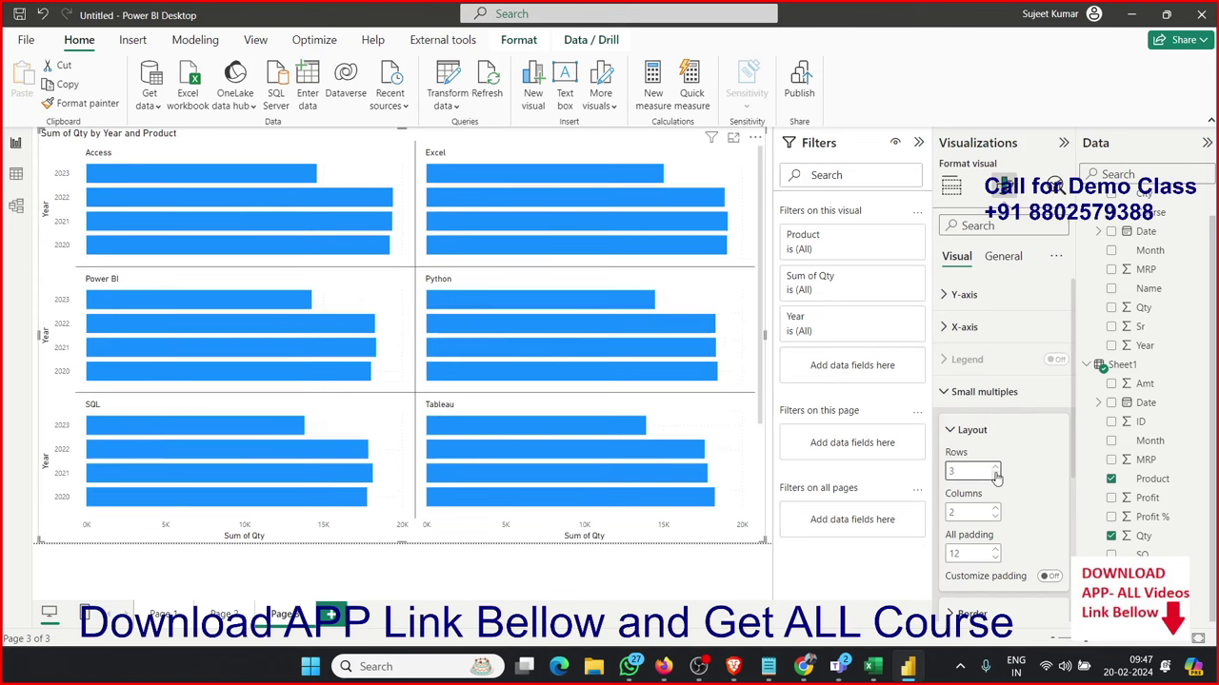
left_click(995, 509)
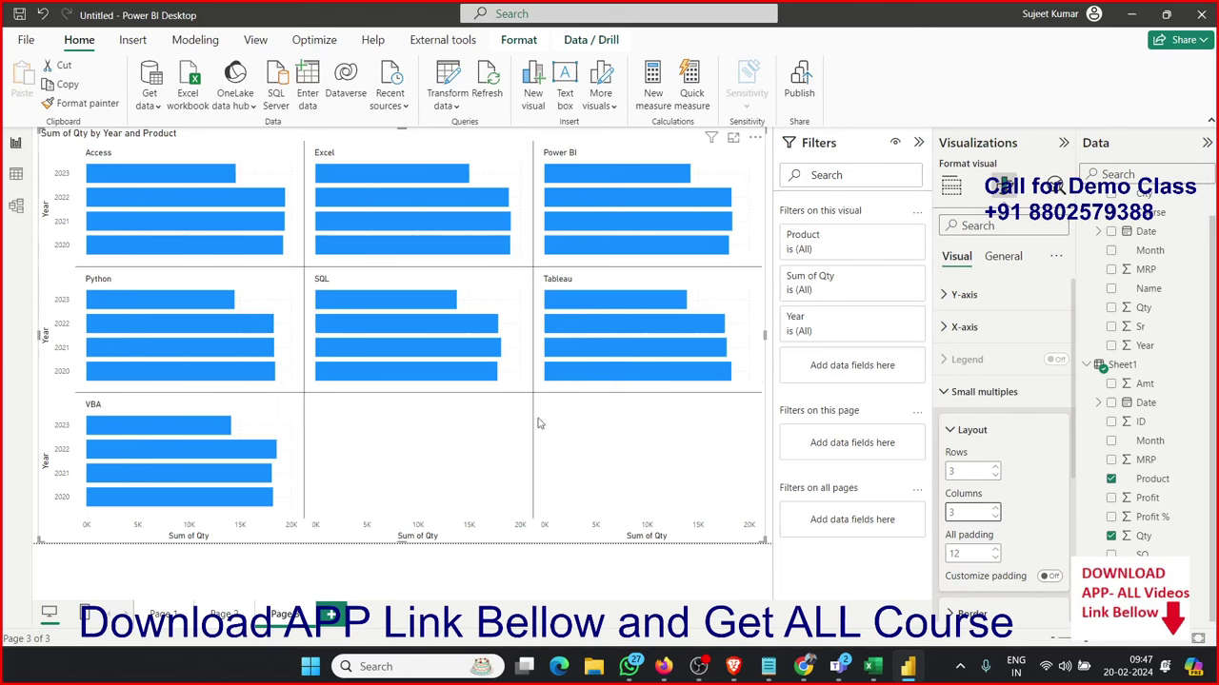
- Switch back to Build visual and return to Page 2
left_click(950, 185)
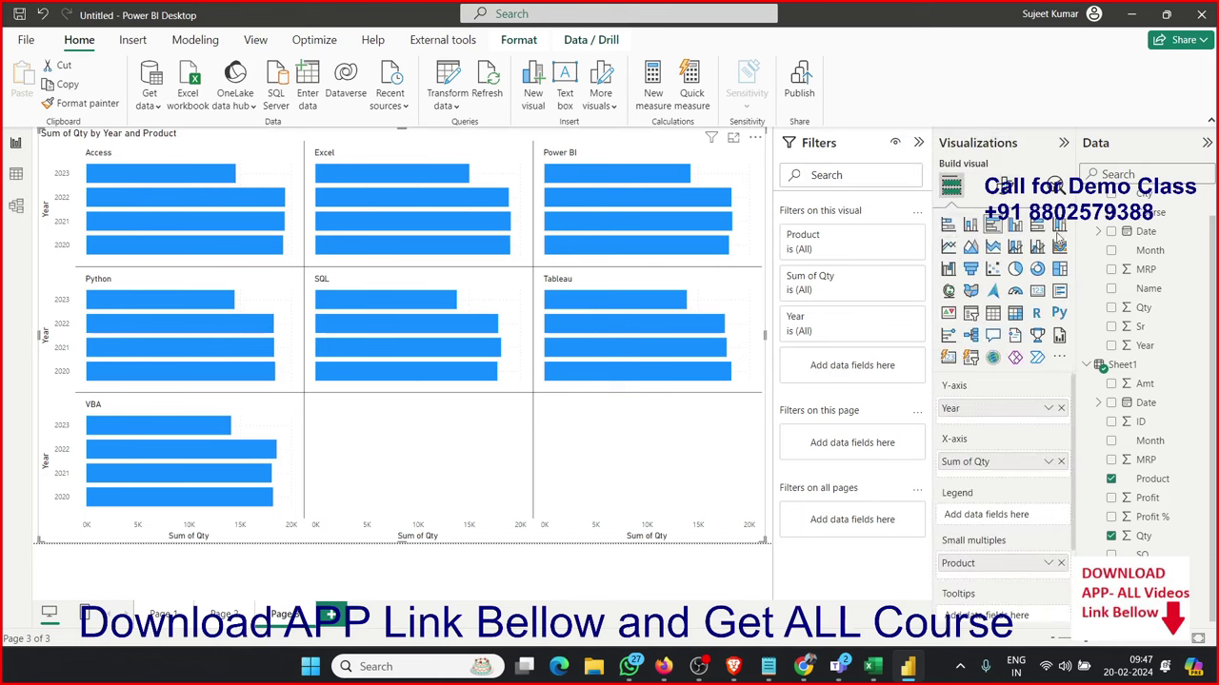
left_click(224, 615)
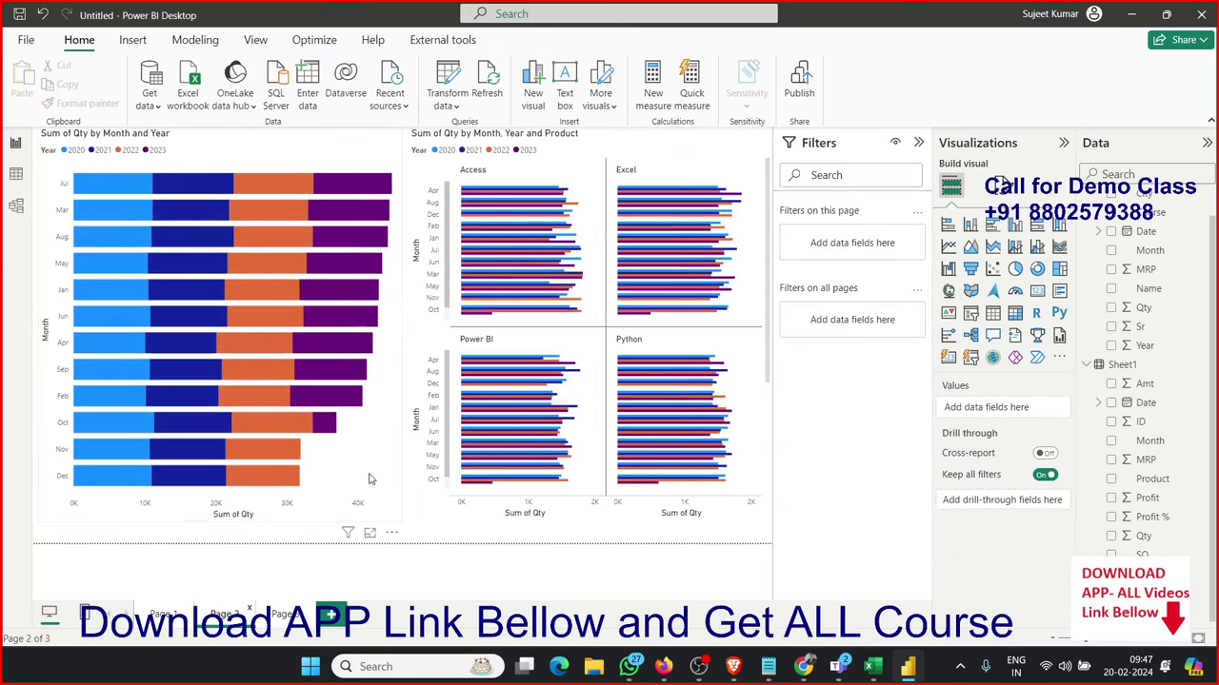
- Format the Month-by-Year chart's Y-axis month labels as bold, size 14, dark blue
left_click(388, 477)
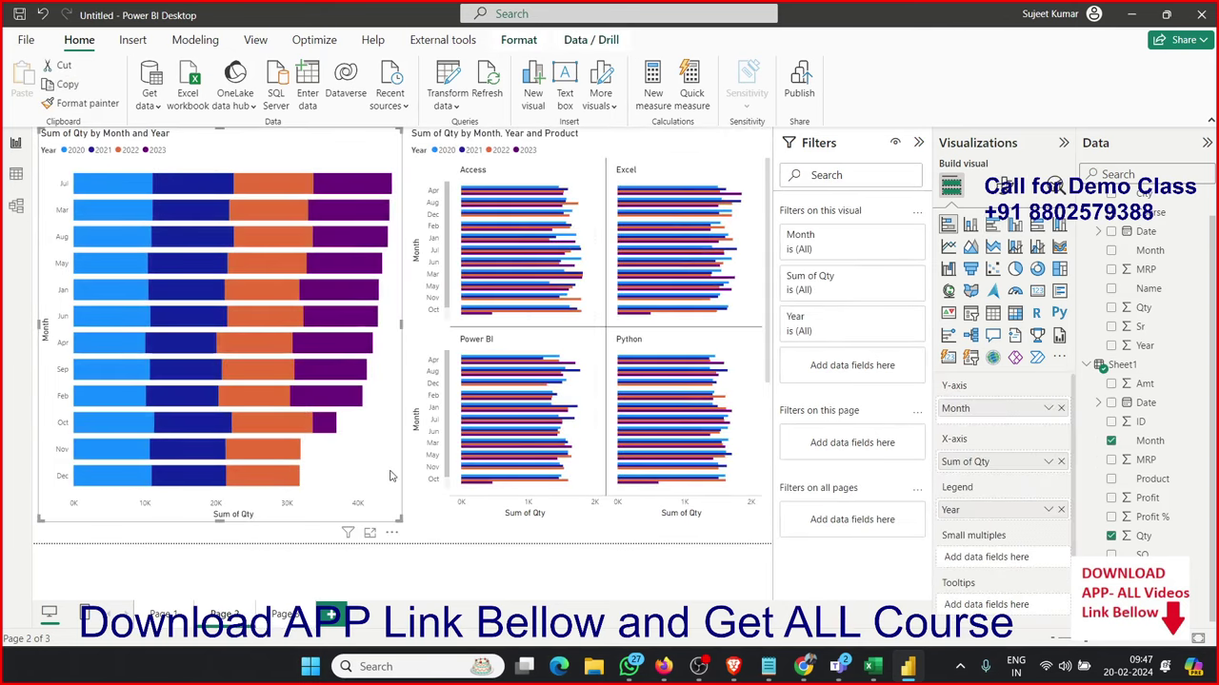
left_click(1011, 188)
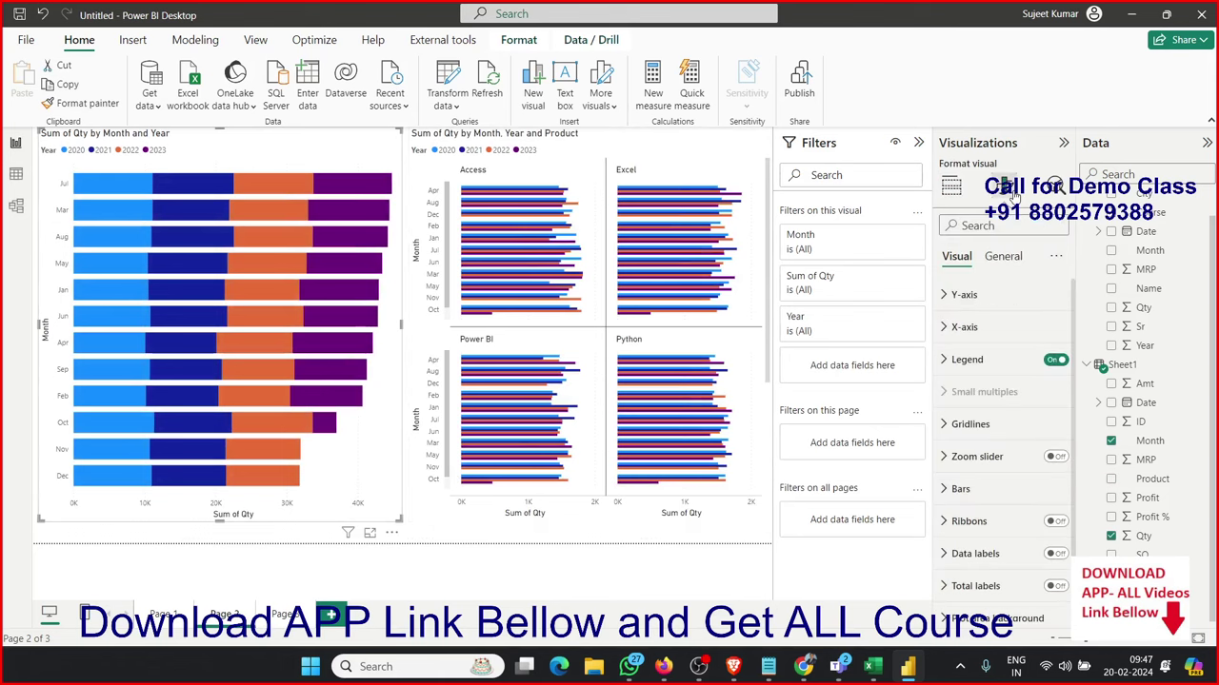
left_click(950, 187)
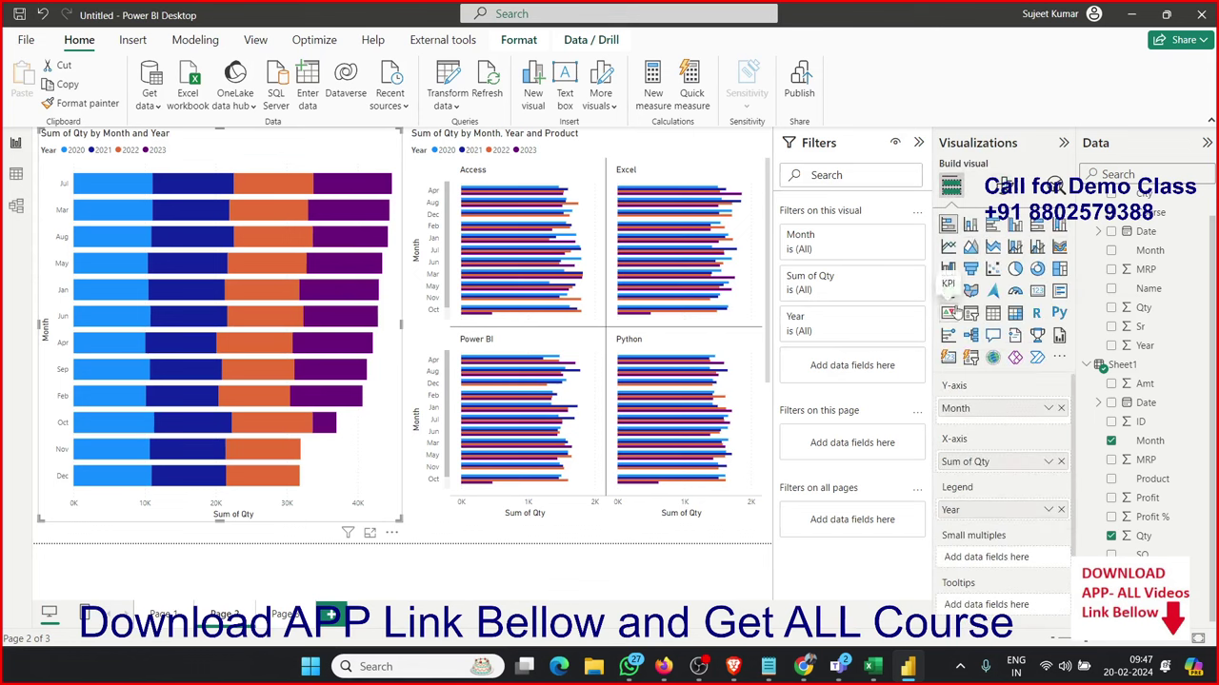
left_click(1007, 186)
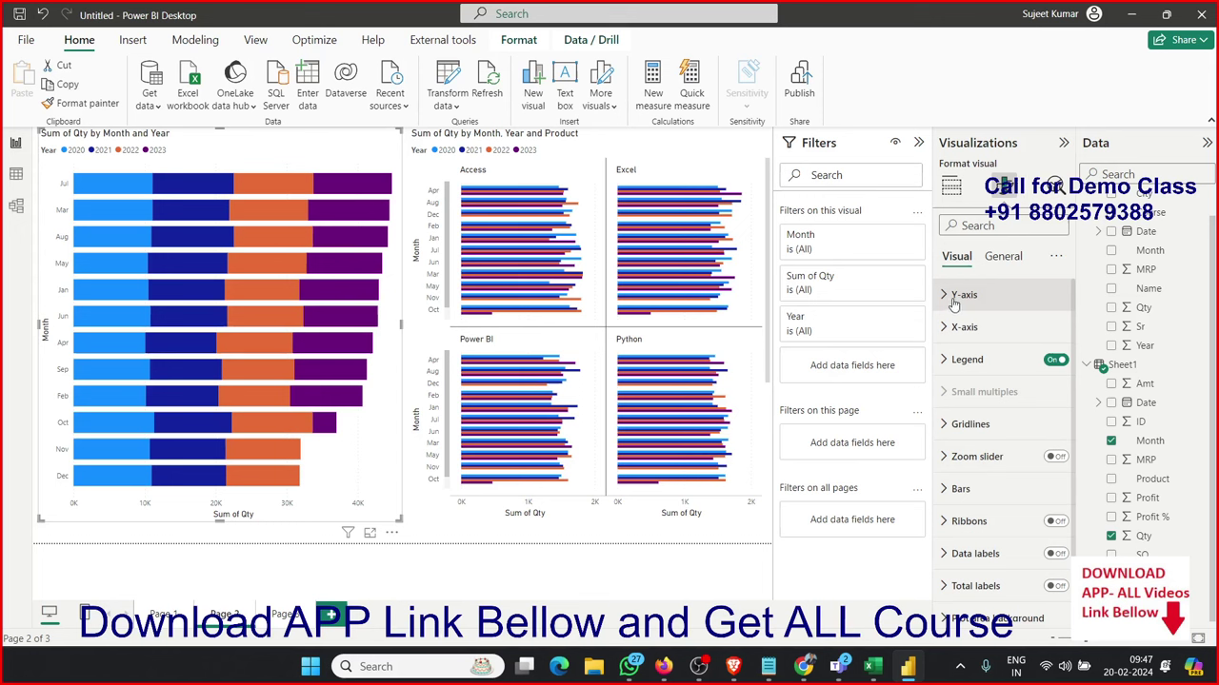
left_click(955, 300)
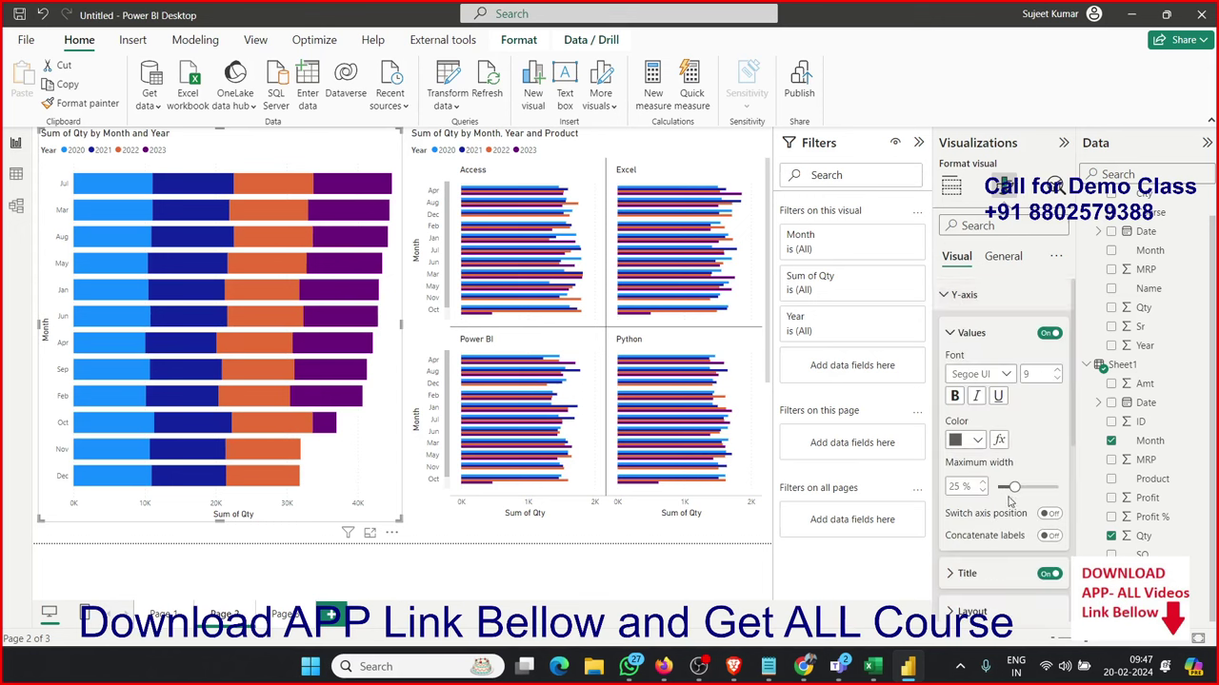
mouse_move(1014, 486)
left_mouse_down()
mouse_move(1029, 488)
mouse_move(1011, 487)
left_mouse_up()
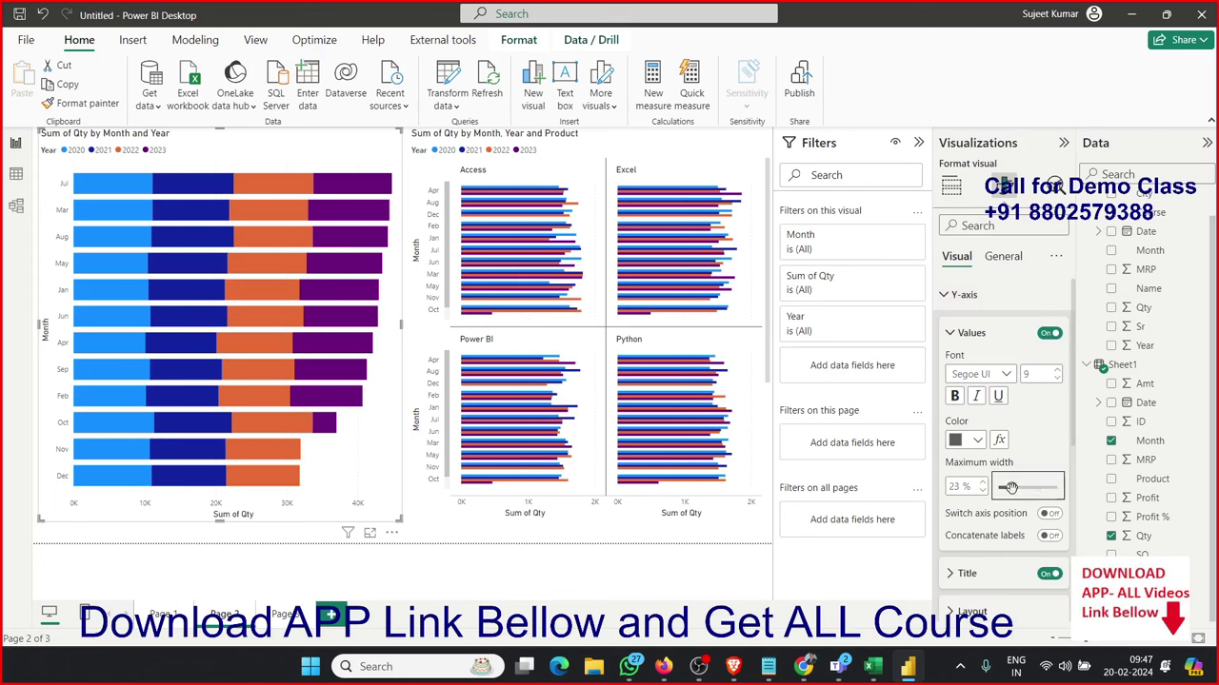
left_click(956, 398)
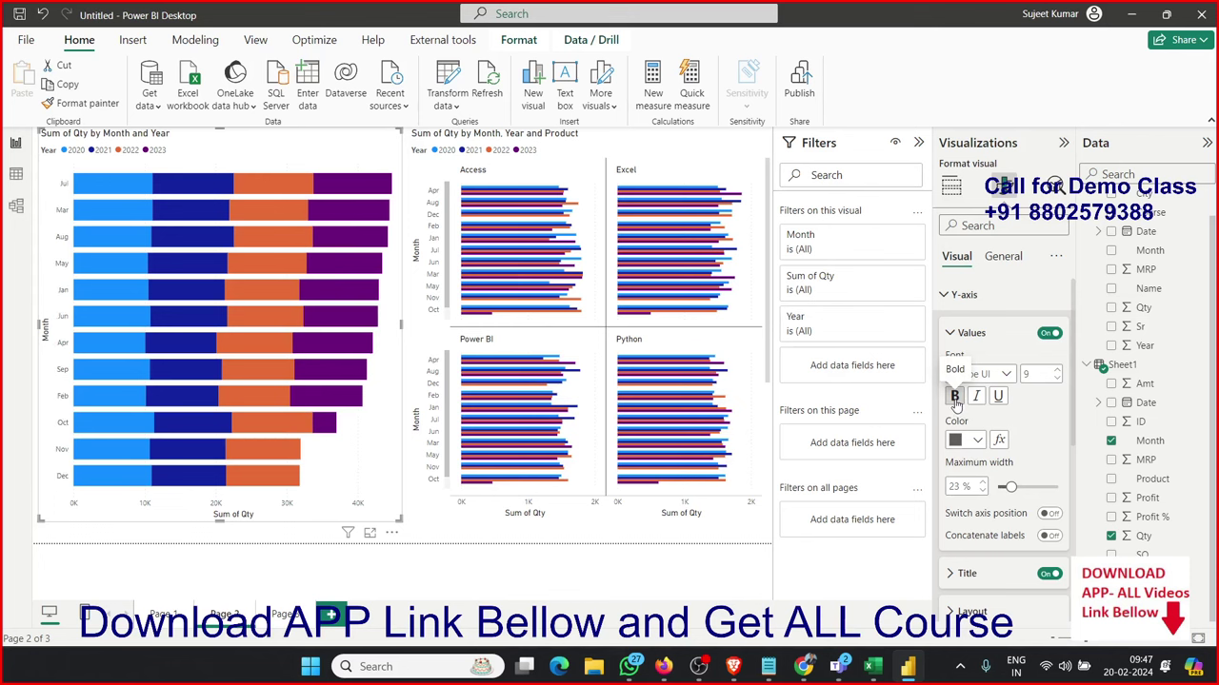
left_click(1056, 372)
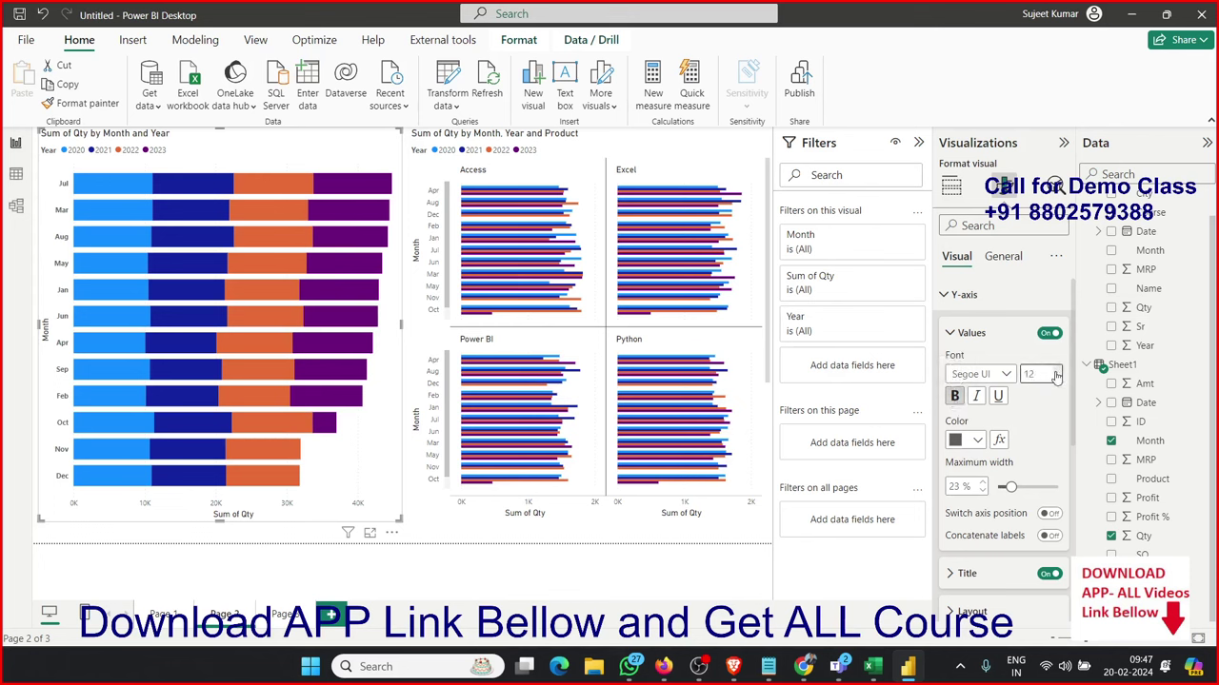
left_click(1055, 371)
left_click(1055, 372)
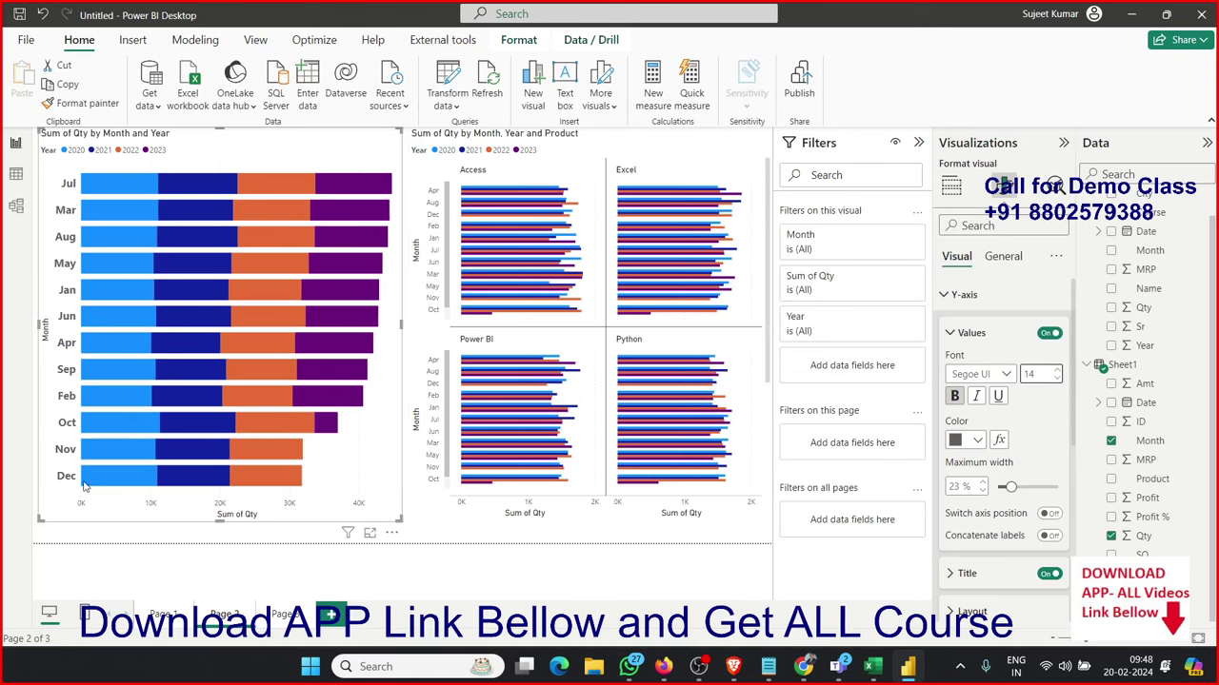
left_click(973, 440)
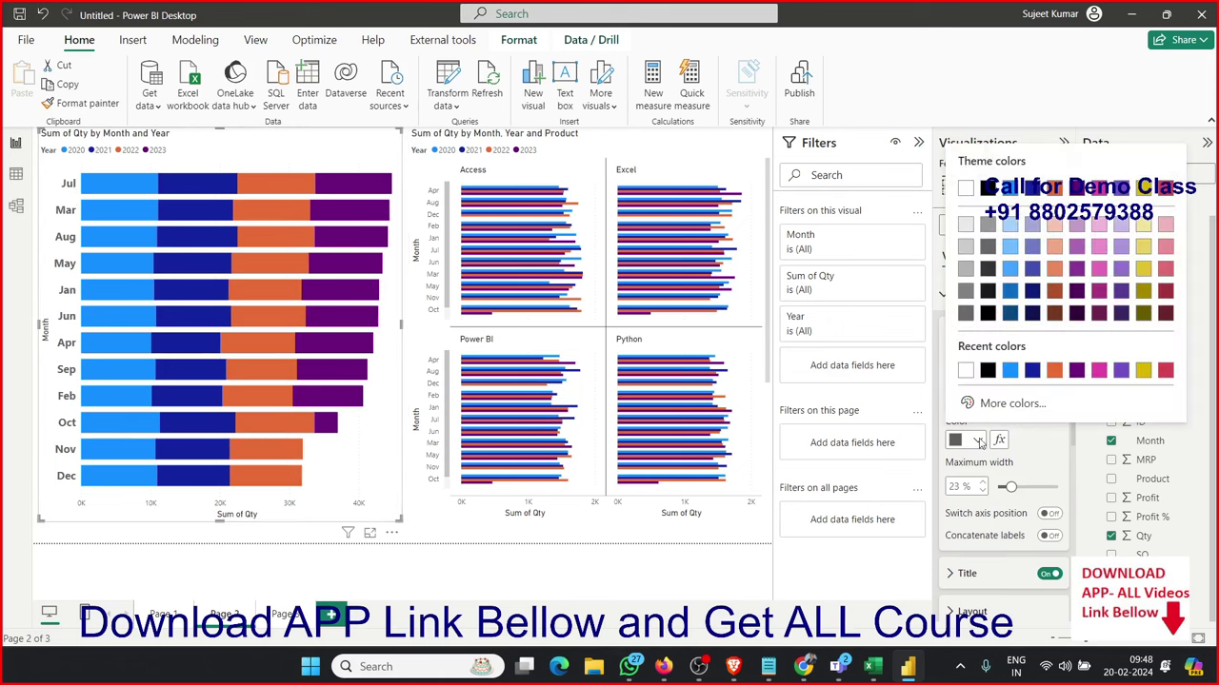
left_click(1035, 193)
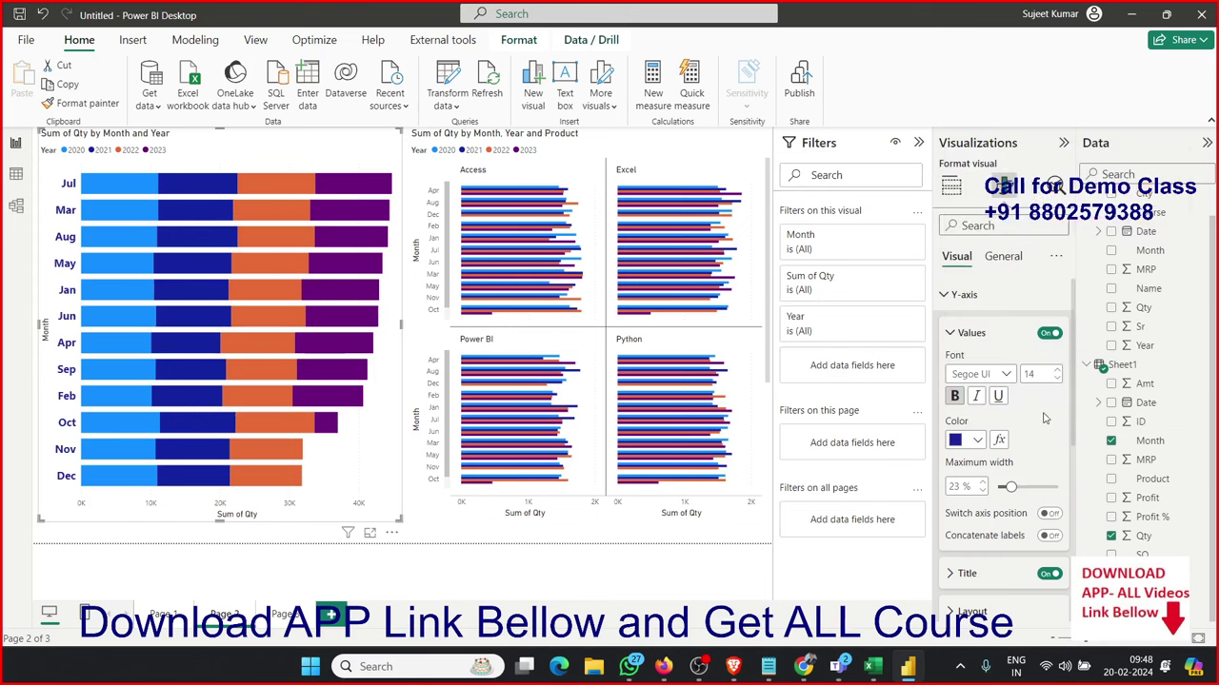
- Raise the chart's minimum category height to 20 px so all twelve months show
scroll(1044, 419, "down", 3)
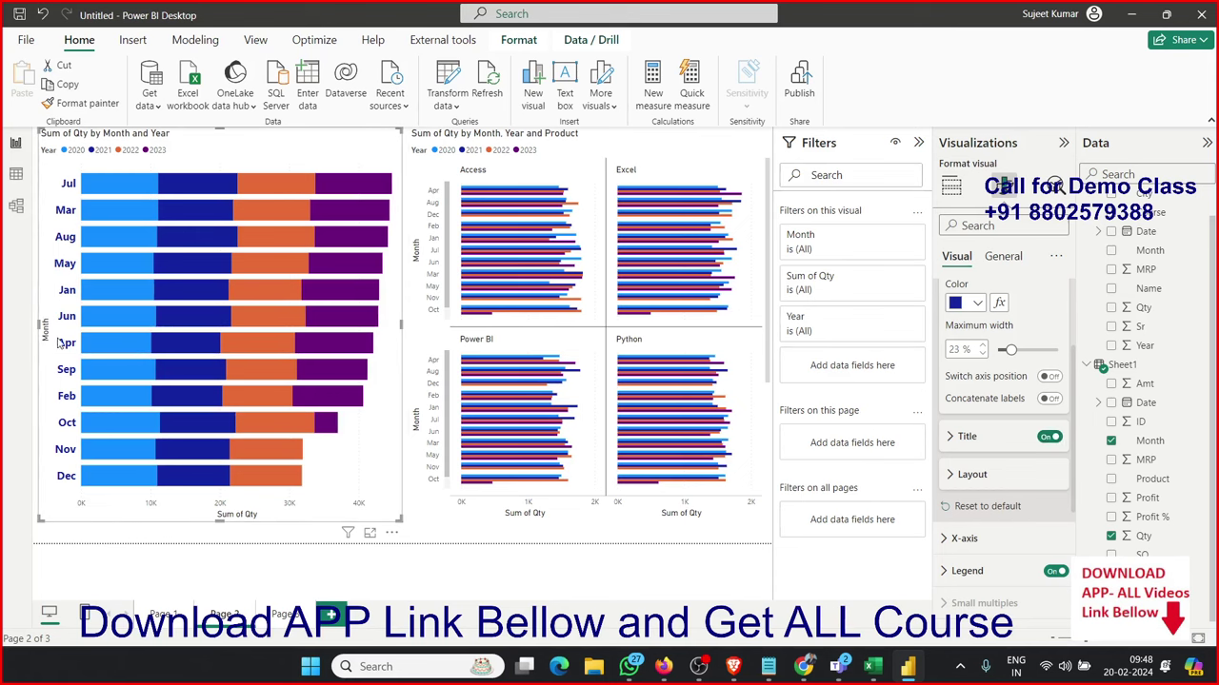
left_click(959, 476)
scroll(971, 476, "down", 1)
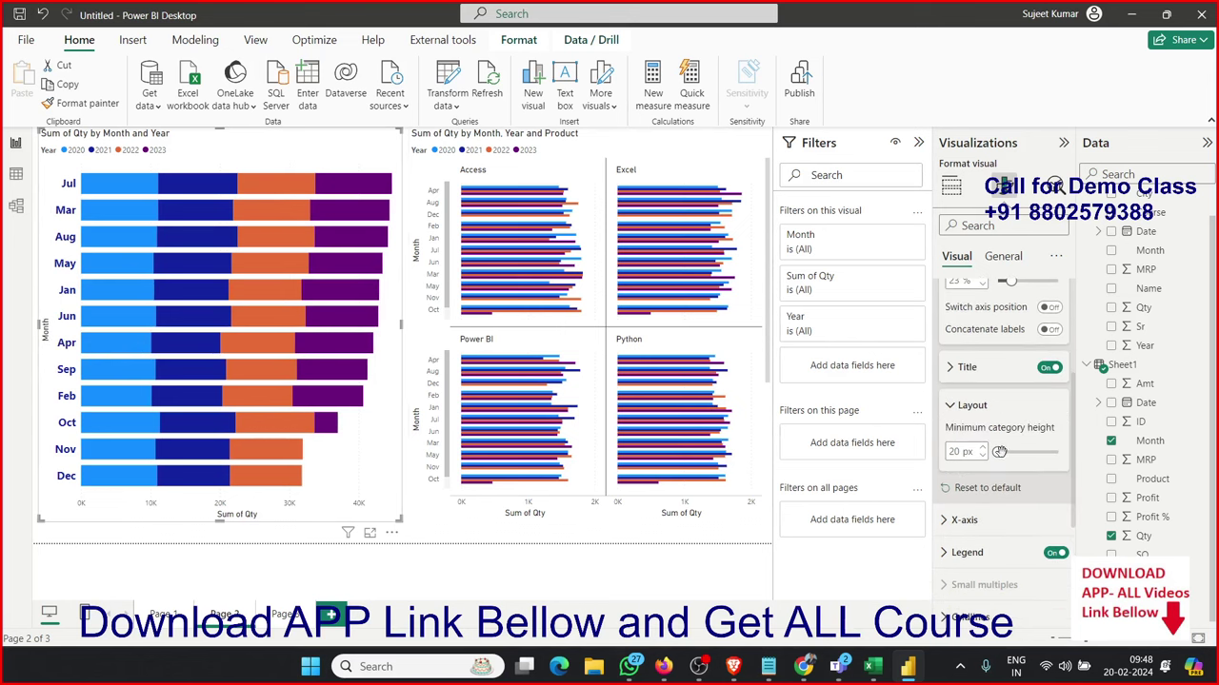
mouse_move(999, 459)
left_mouse_down()
mouse_move(1042, 451)
mouse_move(998, 453)
left_mouse_up()
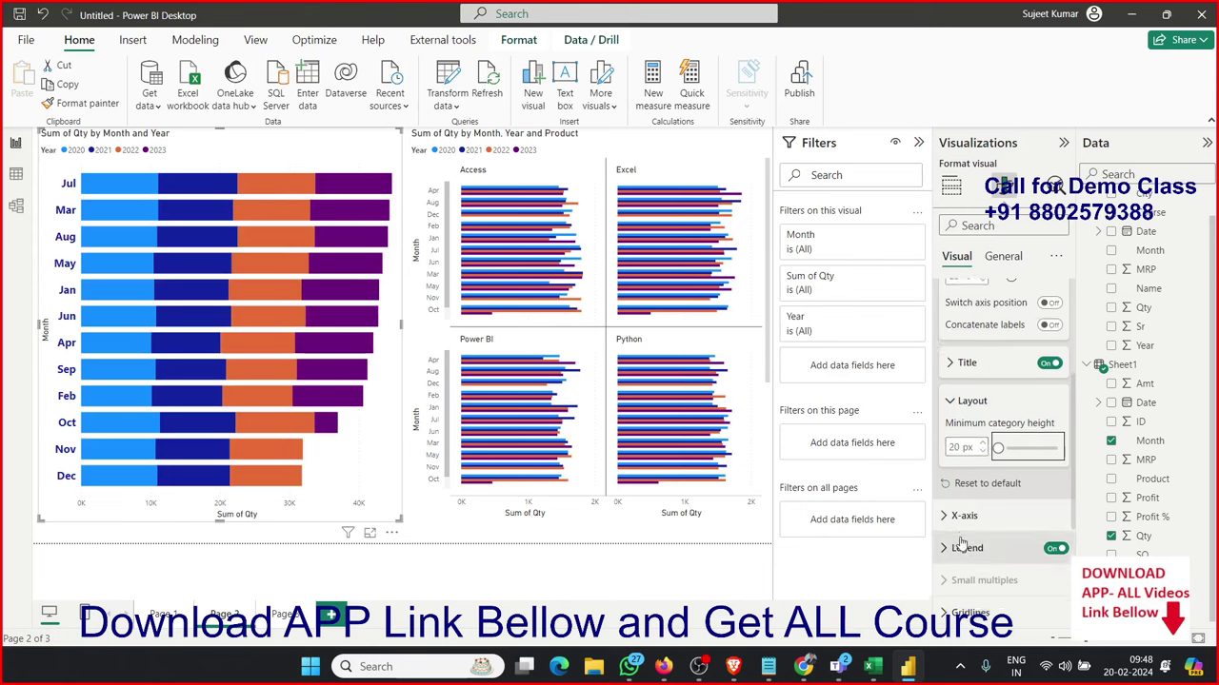
scroll(958, 449, "down", 3)
- Set the X-axis Sum of Qty value labels (0K–40K) to bold at font size 12
left_click(961, 314)
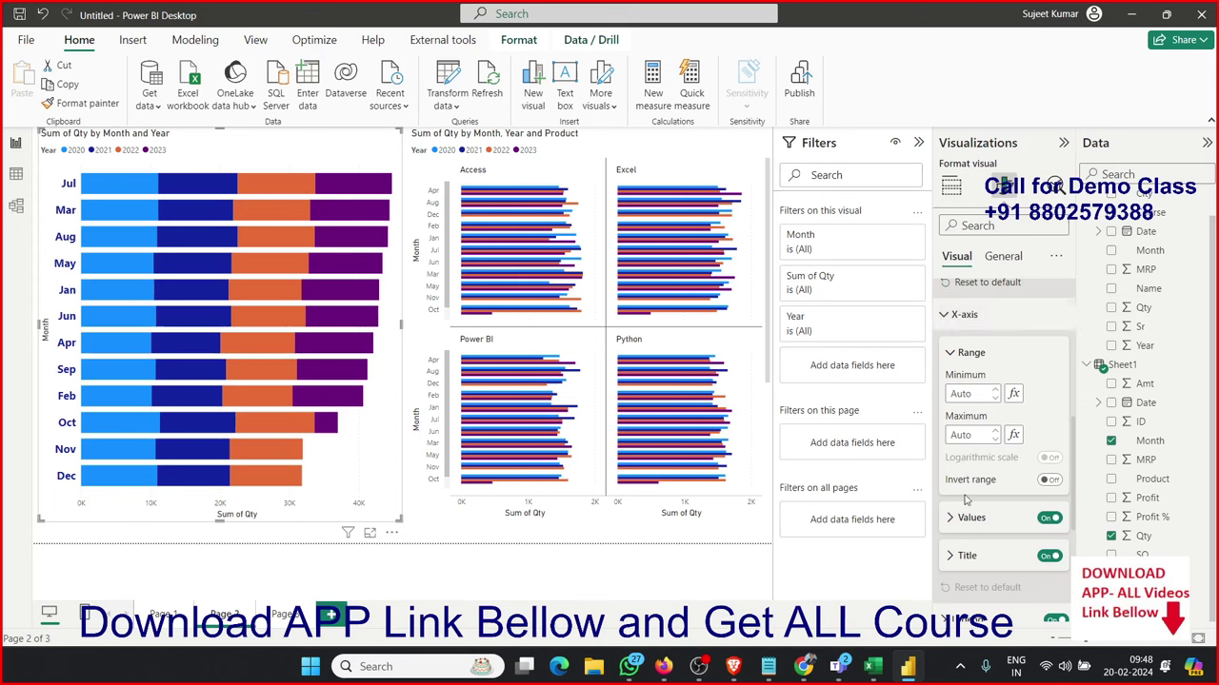
left_click(950, 317)
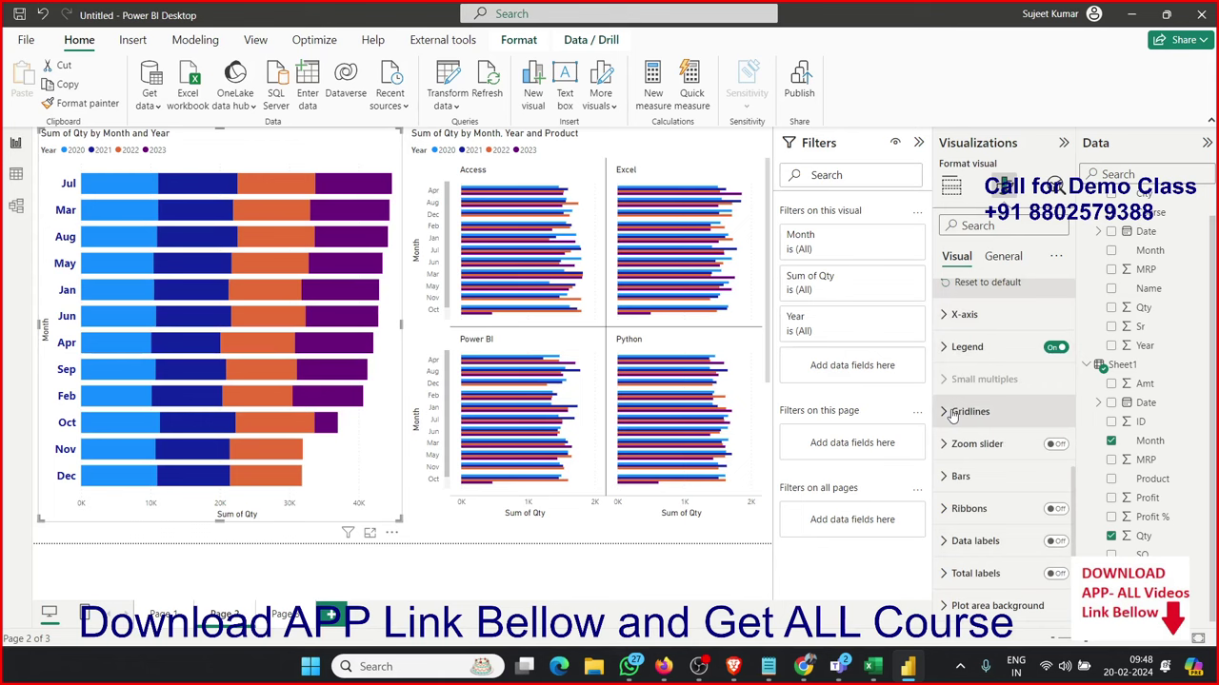
left_click(947, 316)
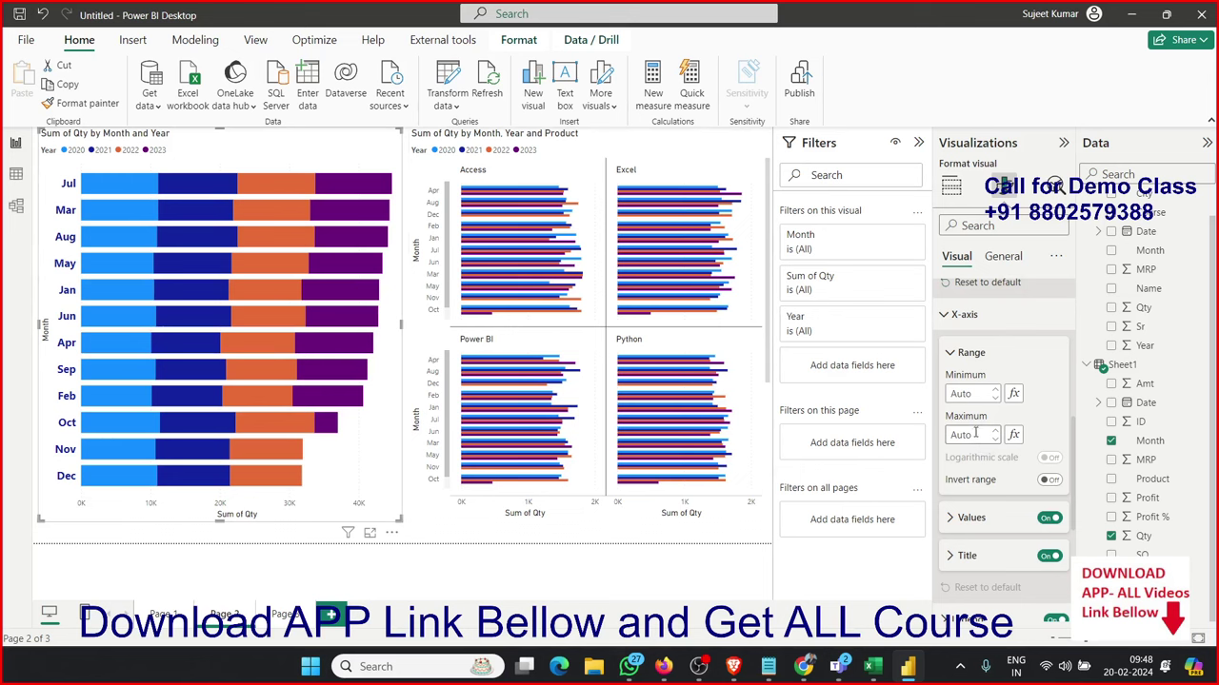
scroll(960, 474, "down", 3)
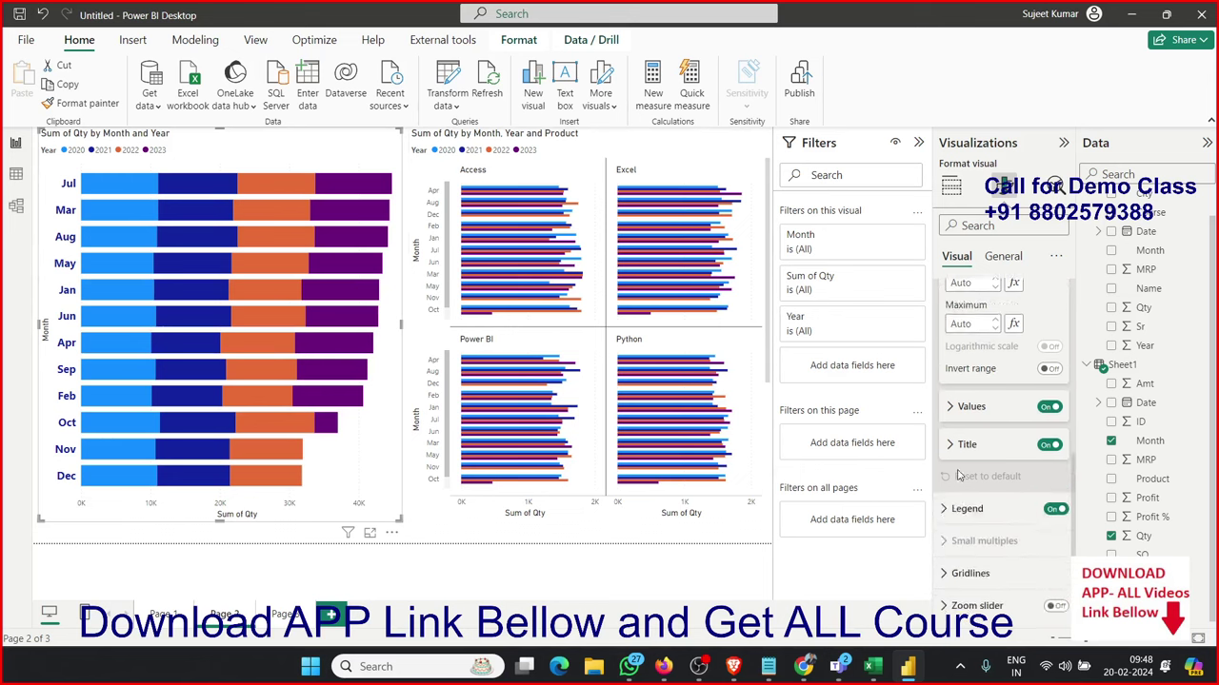
scroll(958, 474, "up", 3)
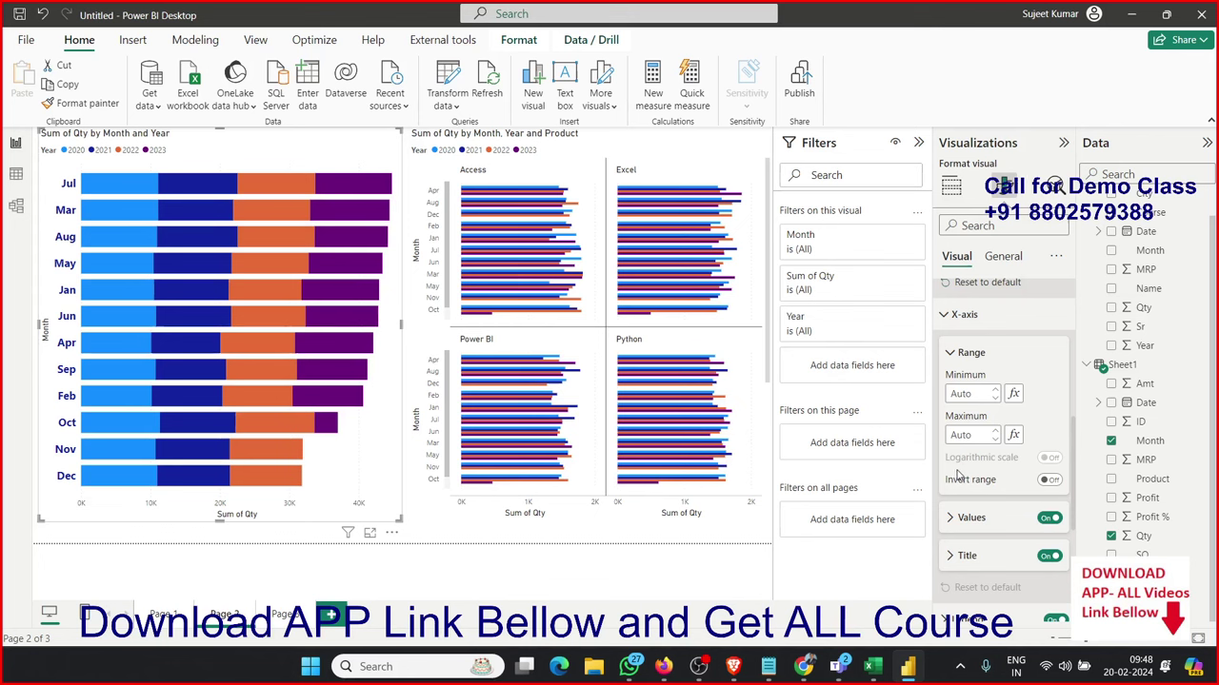
scroll(957, 474, "down", 1)
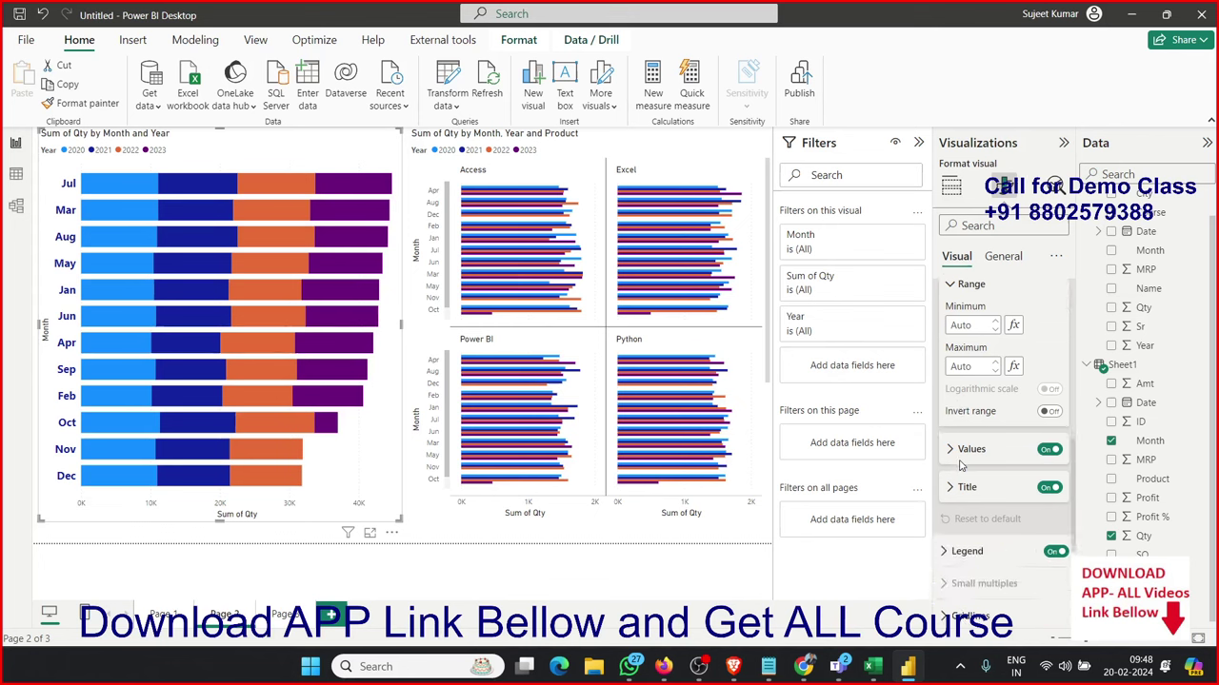
left_click(964, 452)
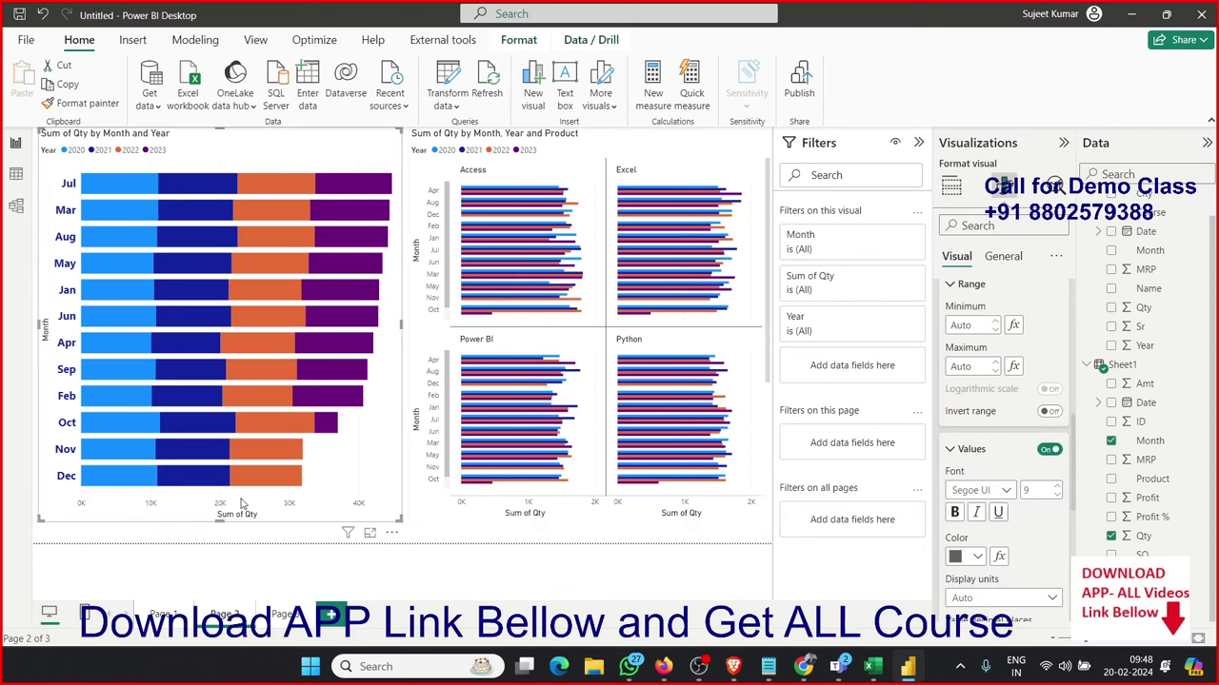
left_click(955, 513)
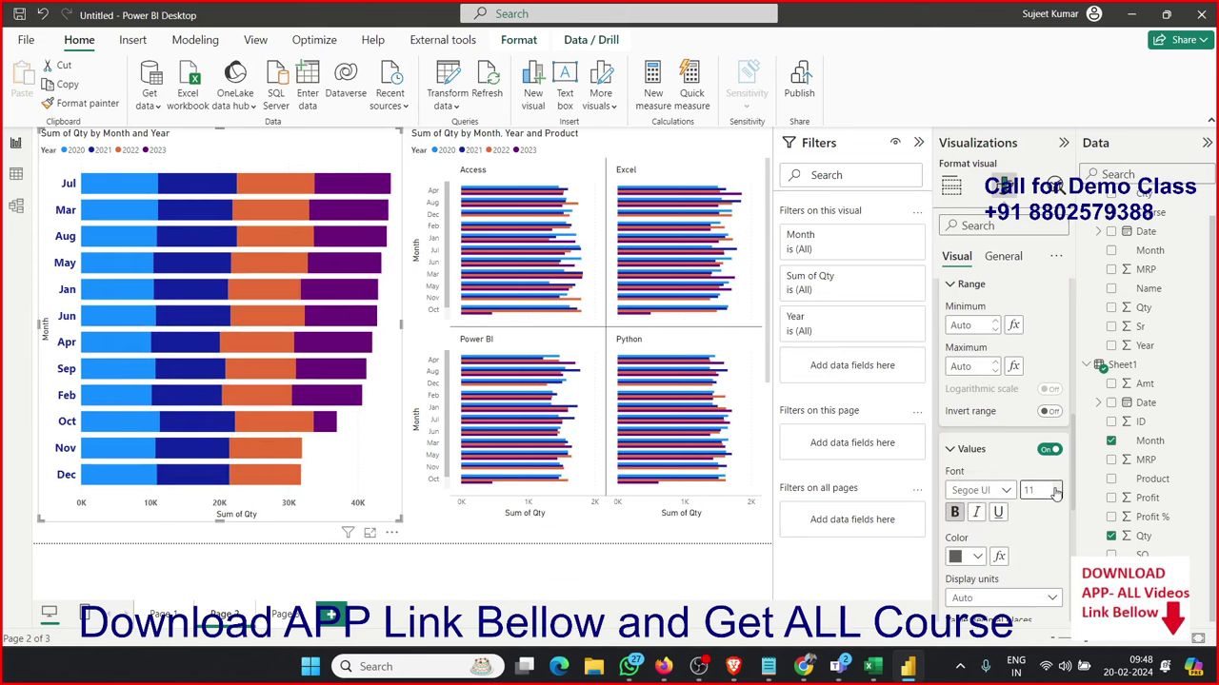
left_click(1055, 489)
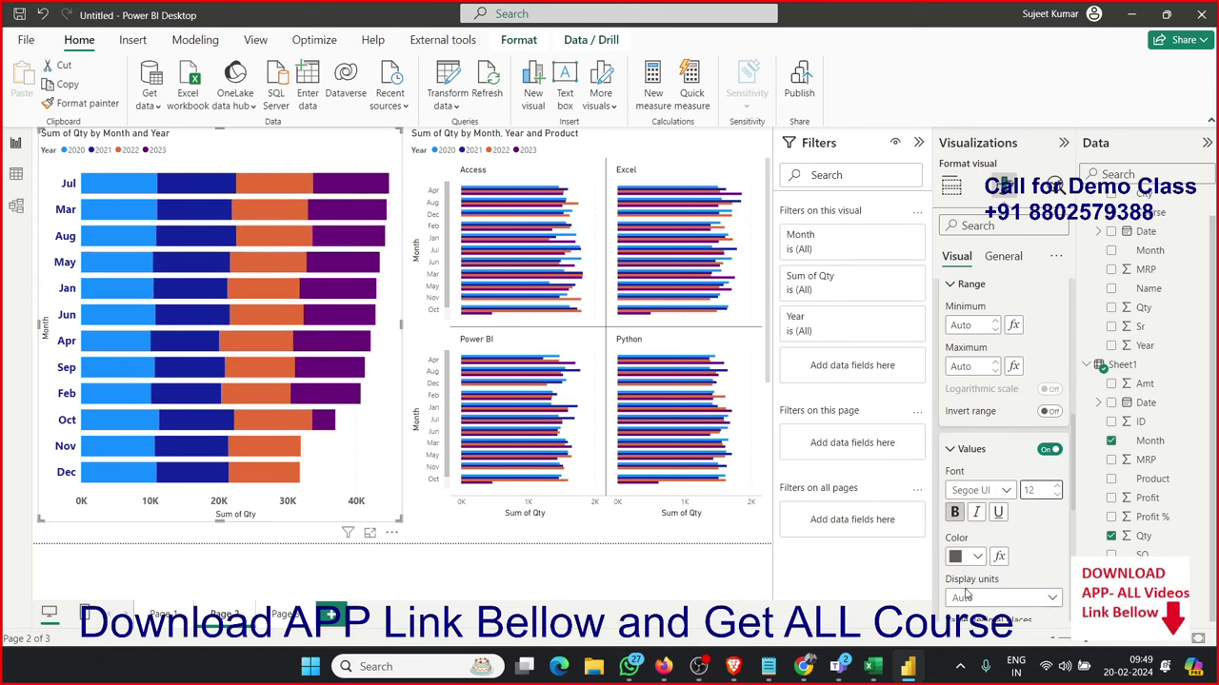
scroll(966, 592, "down", 3)
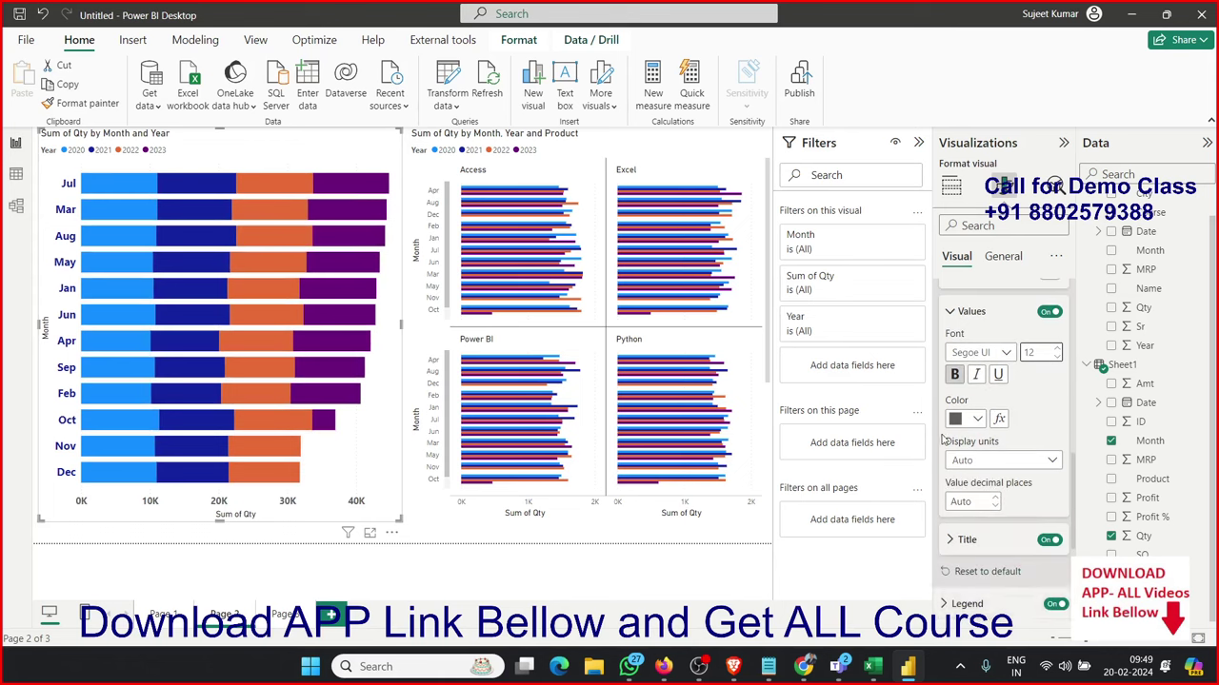
scroll(952, 547, "up", 4)
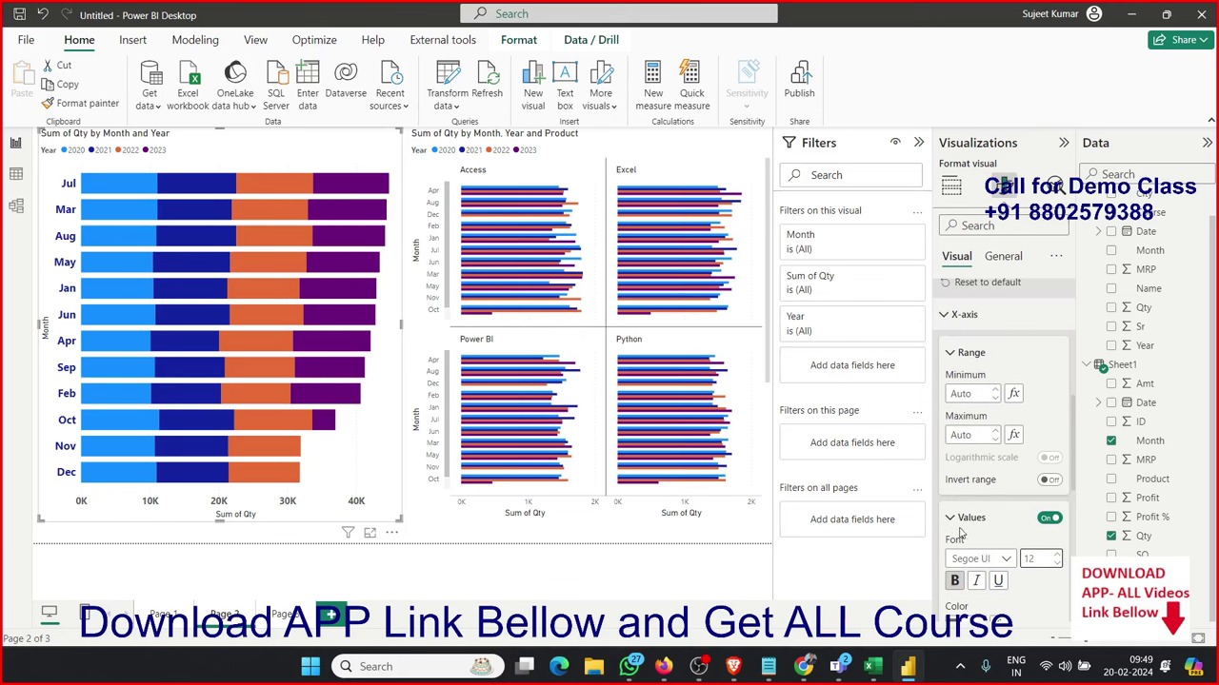
left_click(955, 519)
left_click(943, 319)
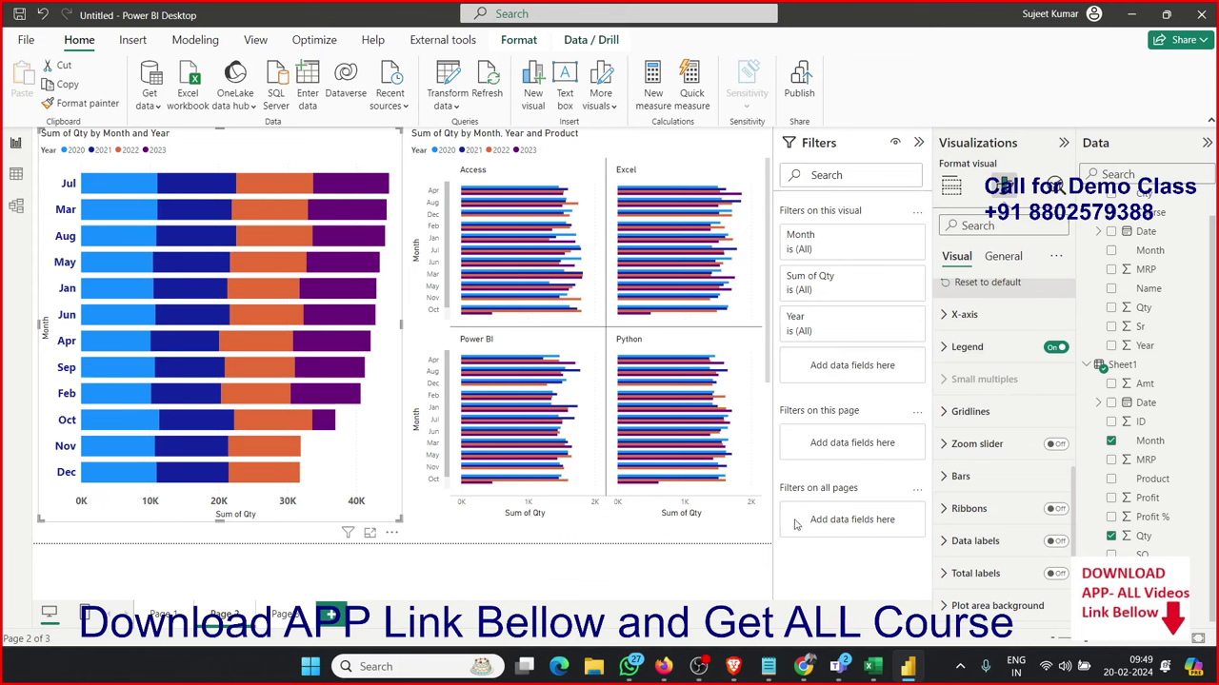
- Switch between the product small-multiples chart and the stacked bar chart, checking its fields and format settings
left_click(757, 524)
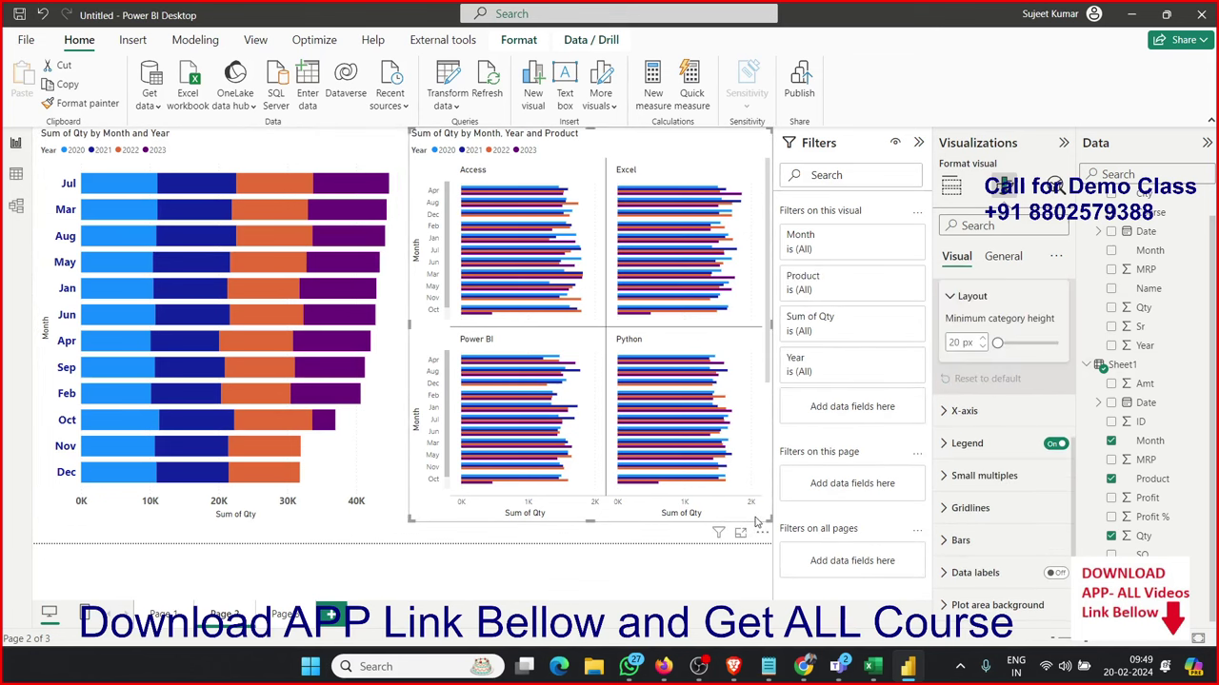
left_click(971, 481)
scroll(979, 457, "down", 1)
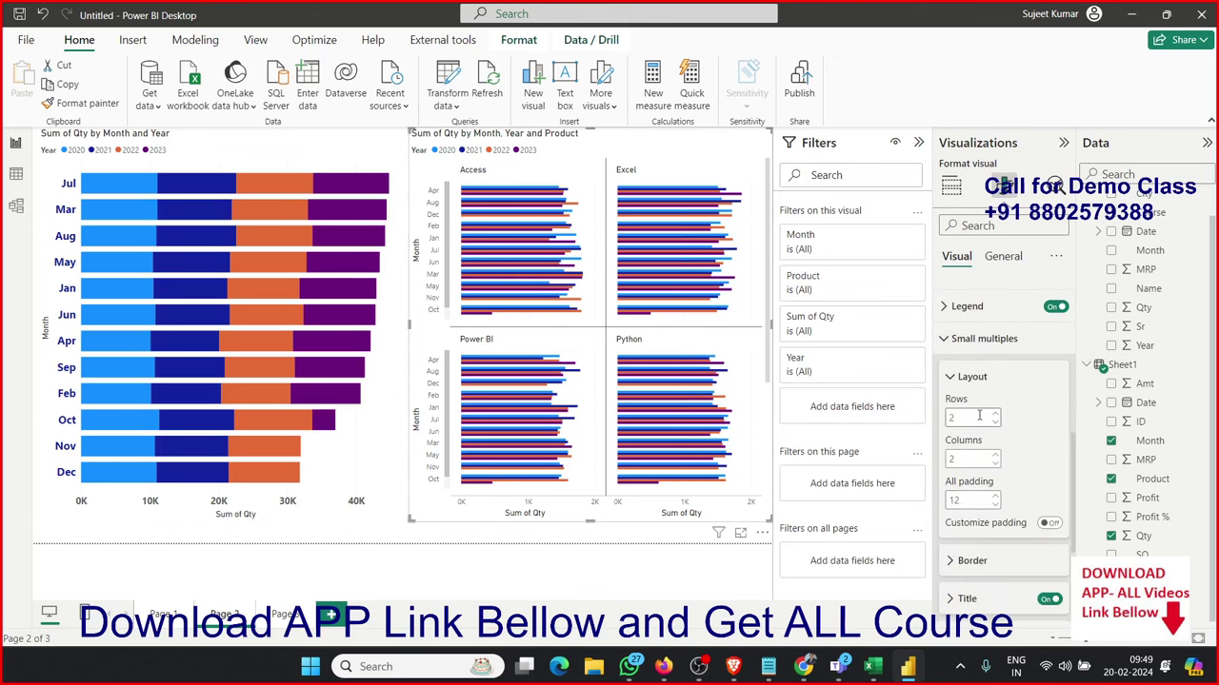
scroll(990, 497, "down", 1)
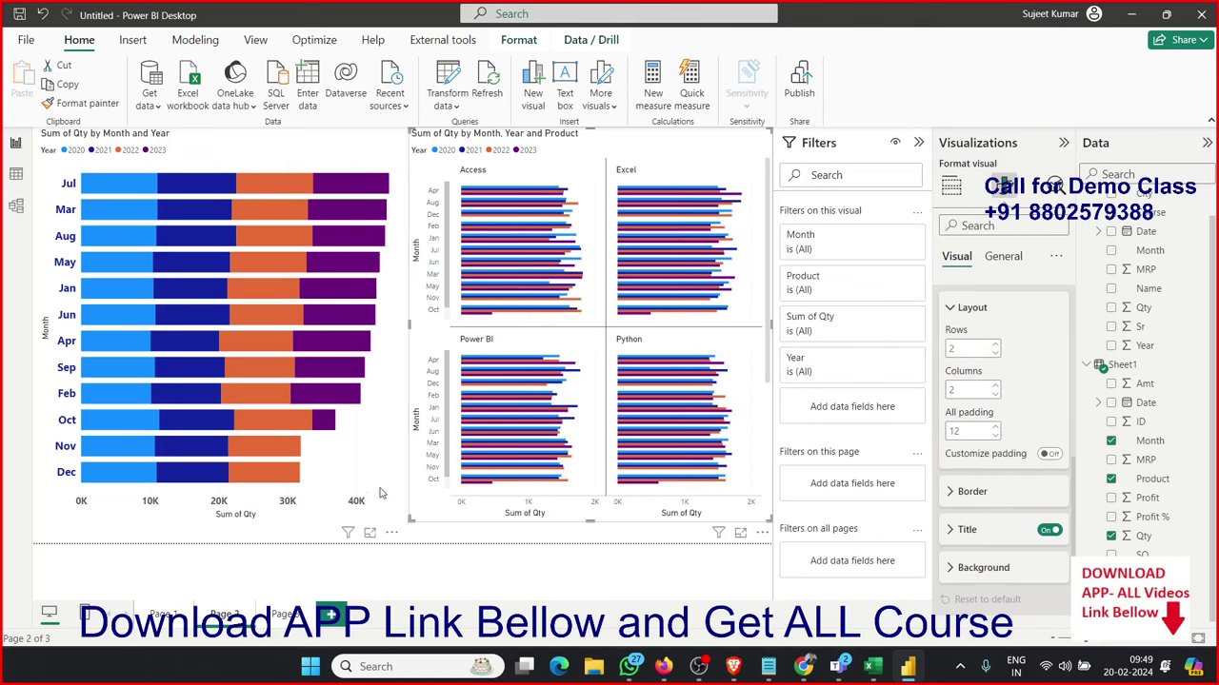
left_click(295, 352)
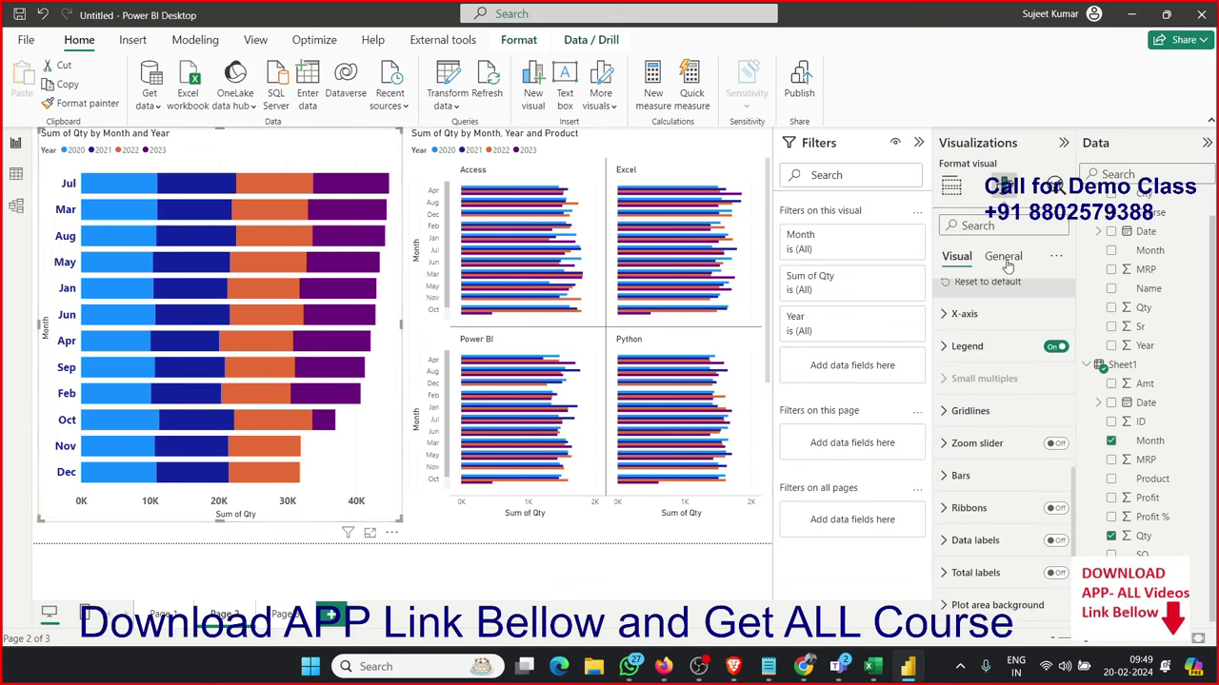
left_click(953, 193)
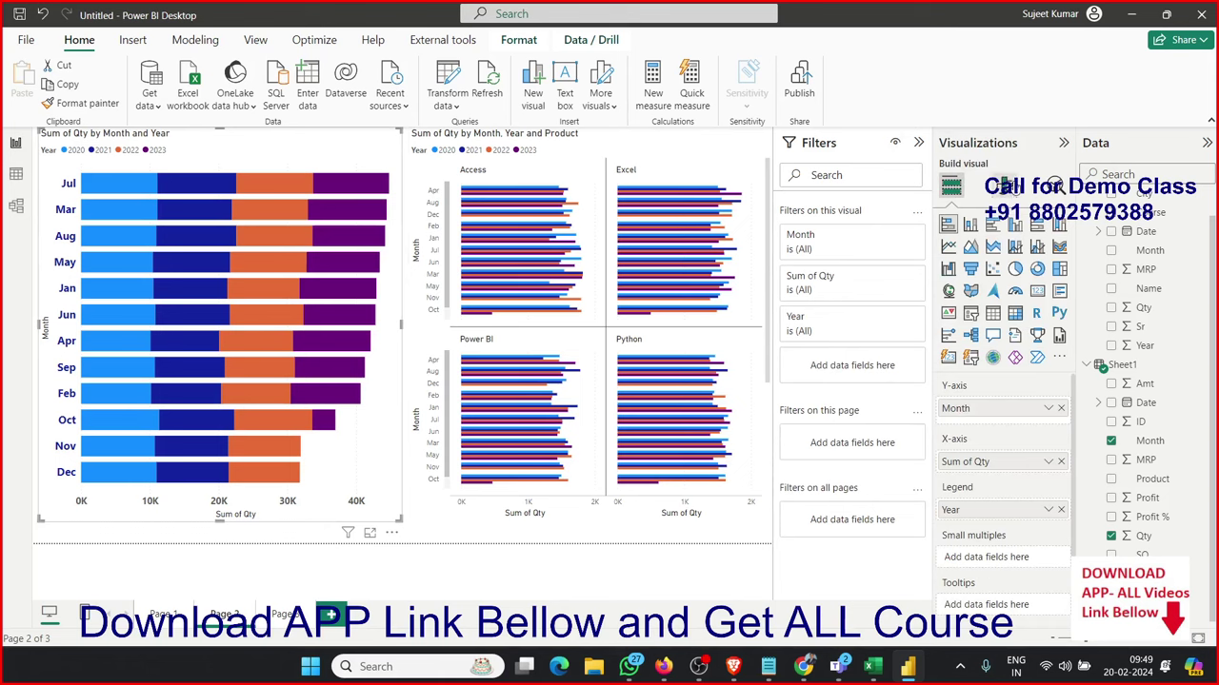
left_click(1011, 186)
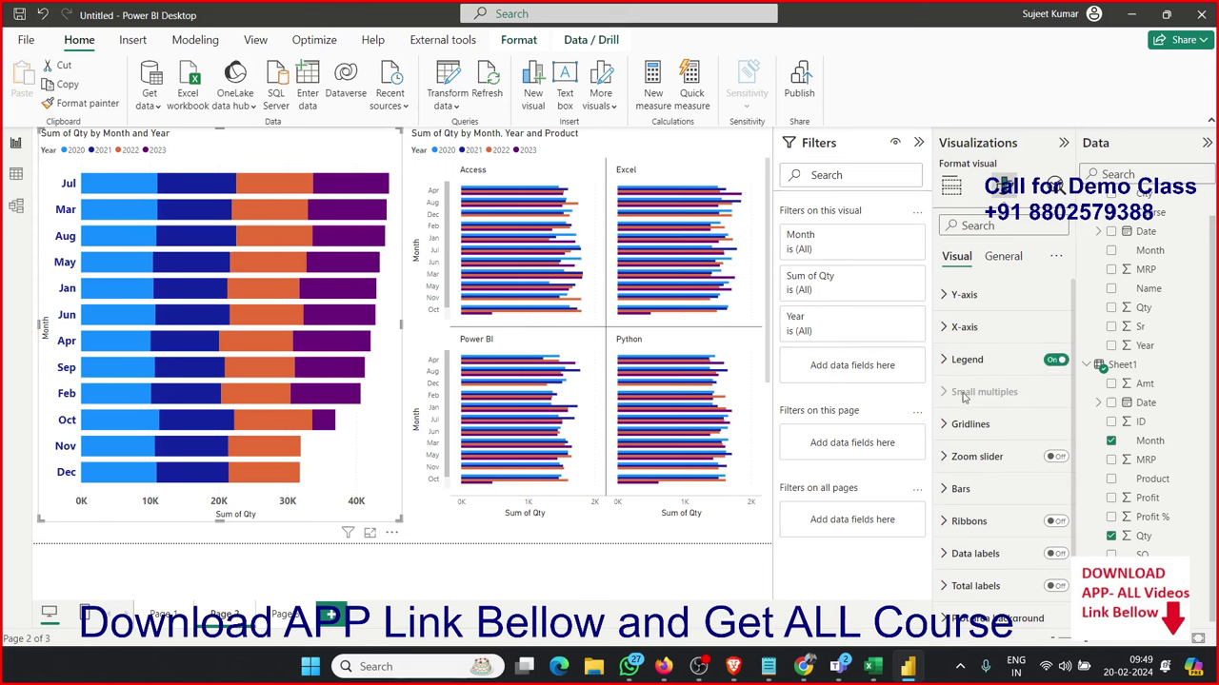
left_click(702, 493)
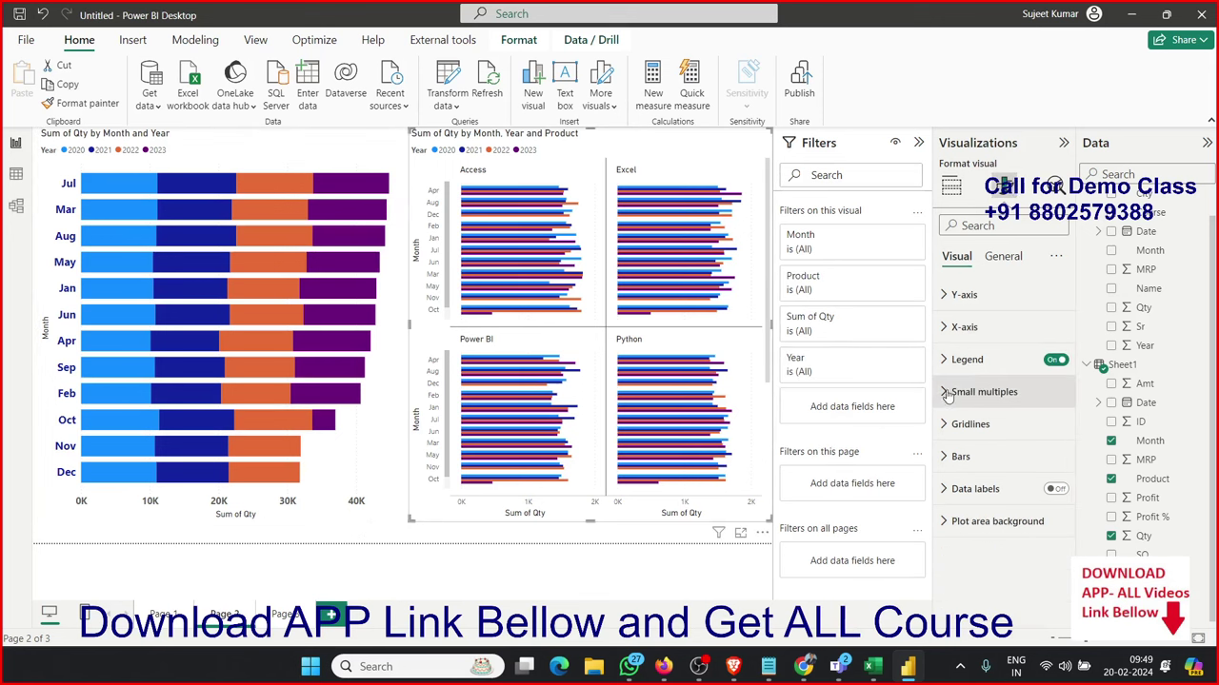
left_click(376, 521)
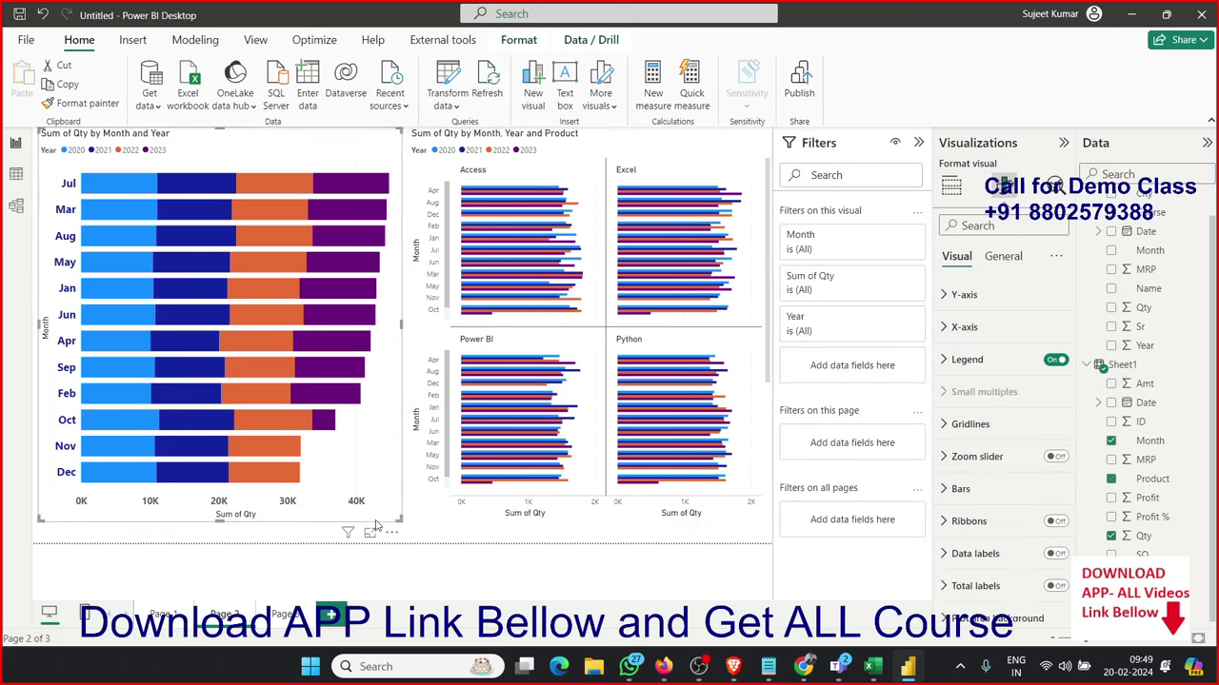
left_click(546, 508)
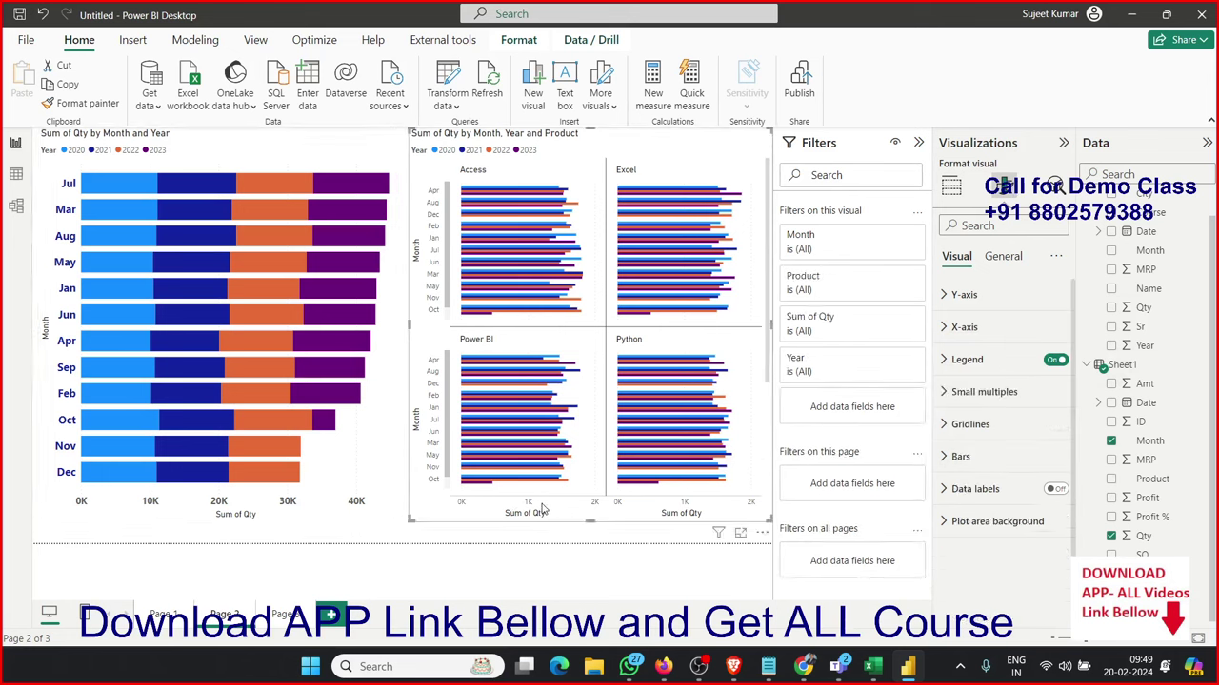
- Expand the small-multiples layout settings, toggling panel titles off and leaving them on
left_click(952, 393)
scroll(969, 487, "down", 2)
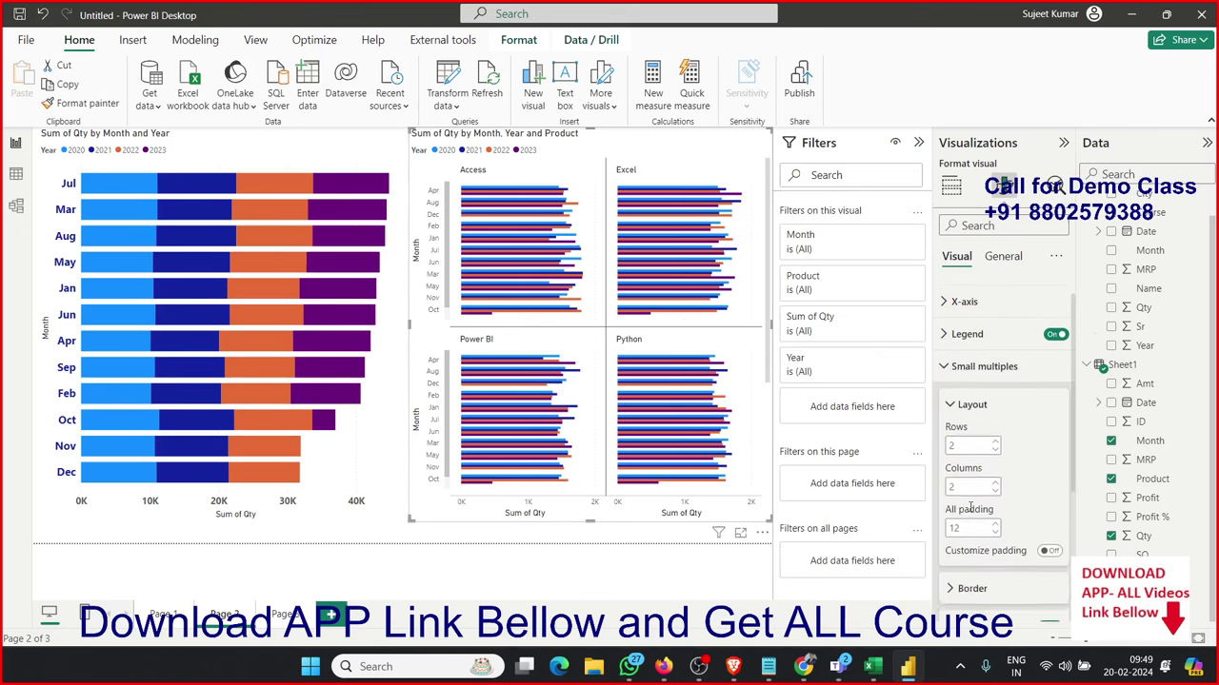
scroll(967, 488, "down", 2)
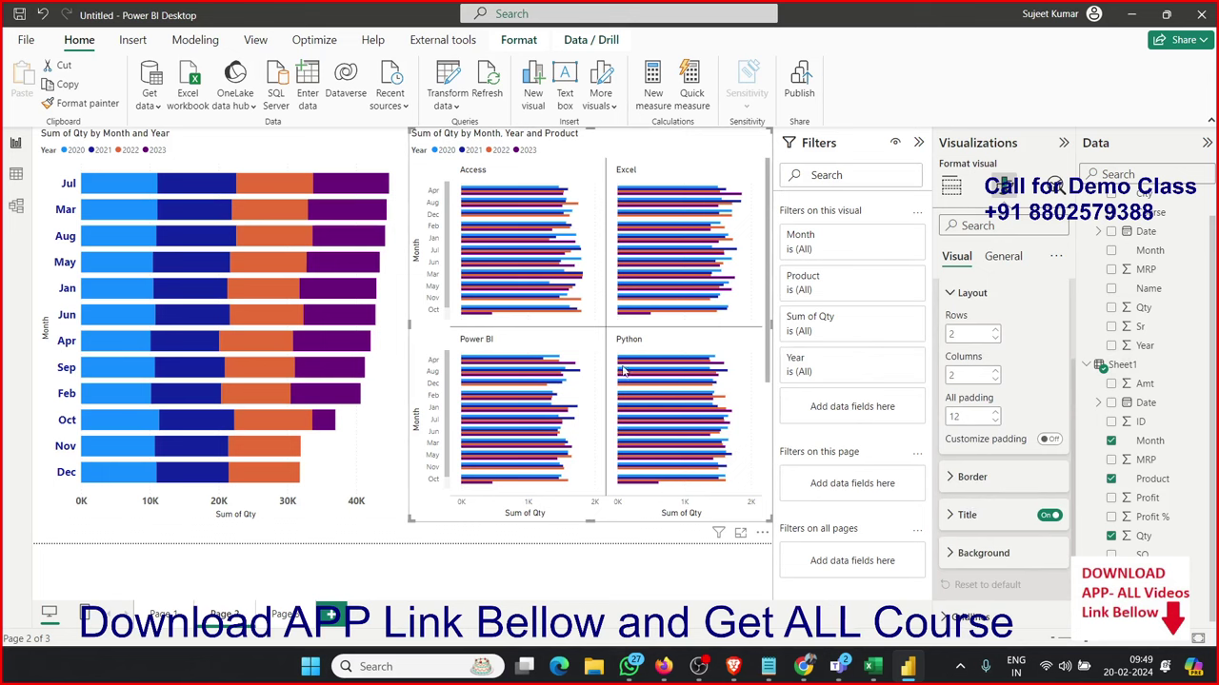
scroll(990, 519, "down", 2)
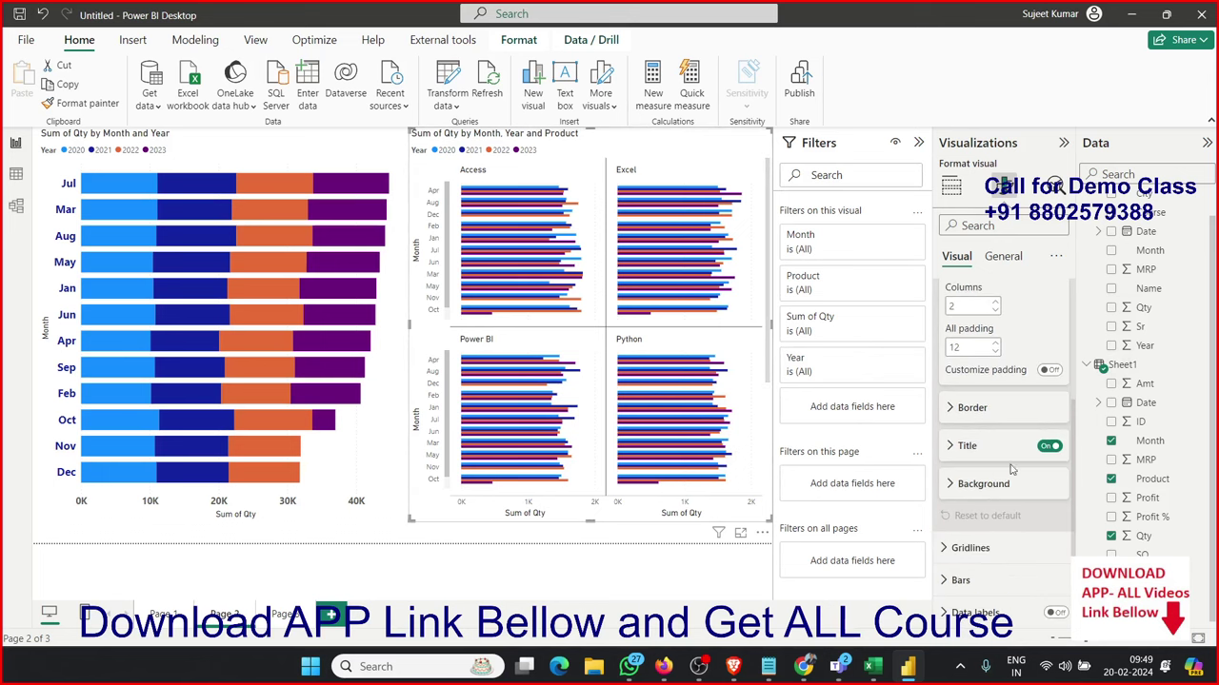
left_click(1057, 447)
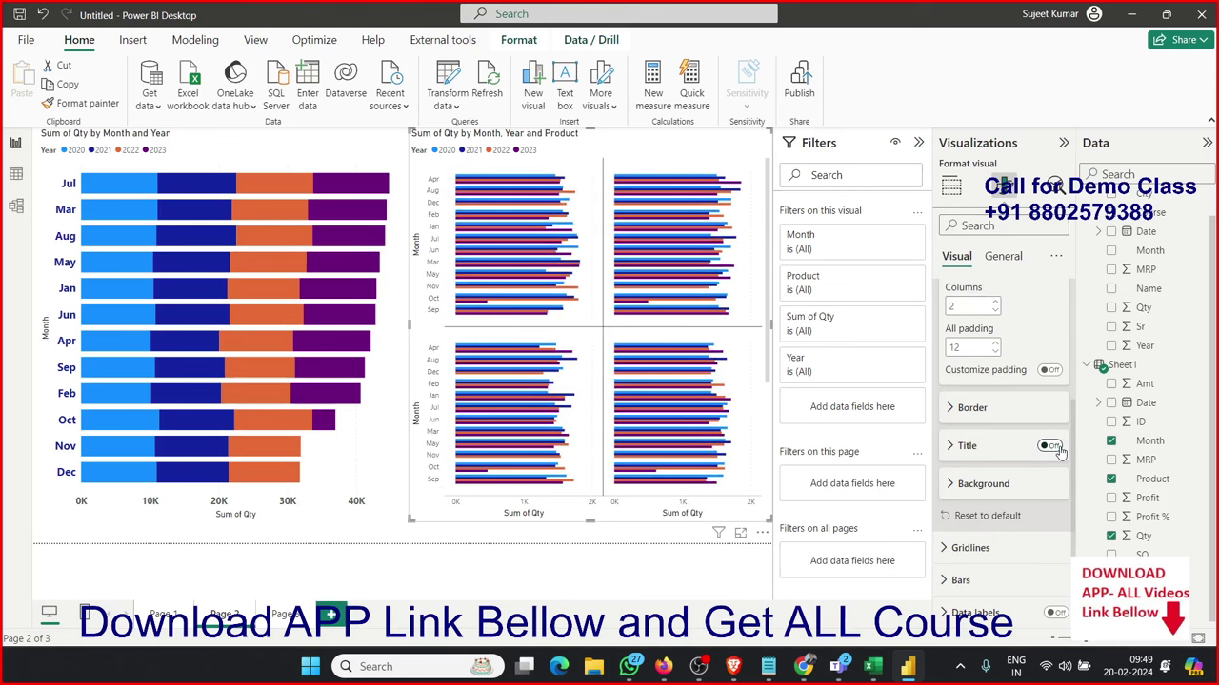
left_click(1055, 447)
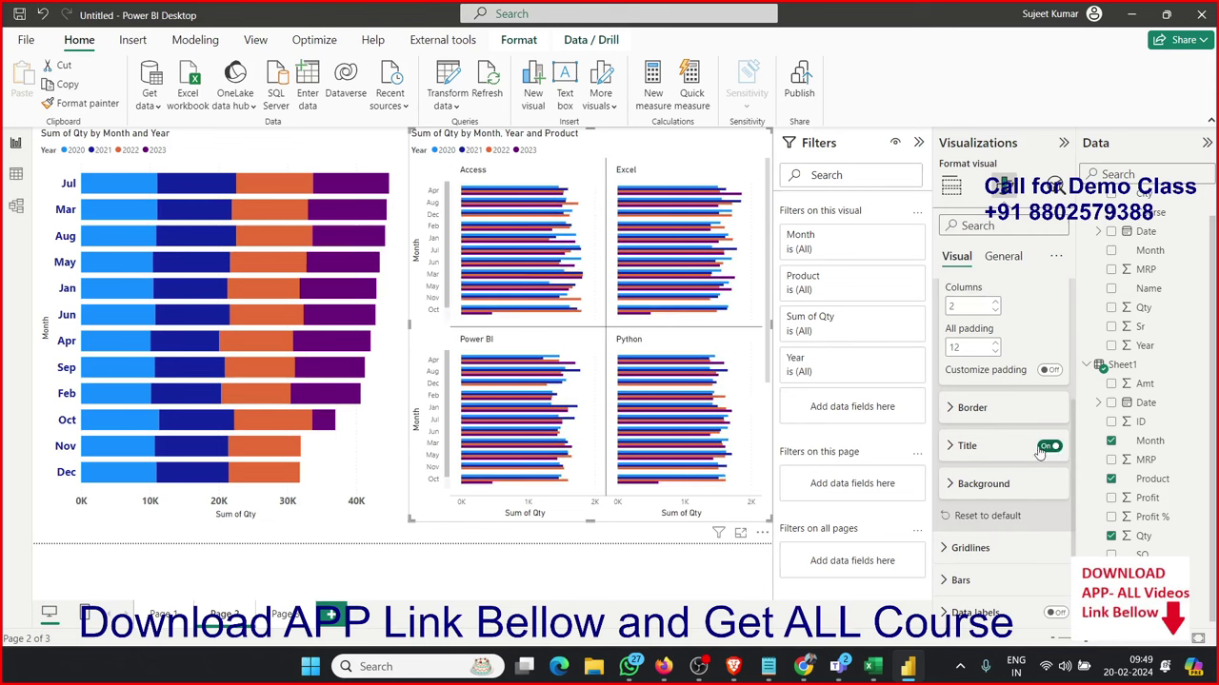
left_click(1048, 447)
left_click(1054, 448)
scroll(1023, 490, "down", 1)
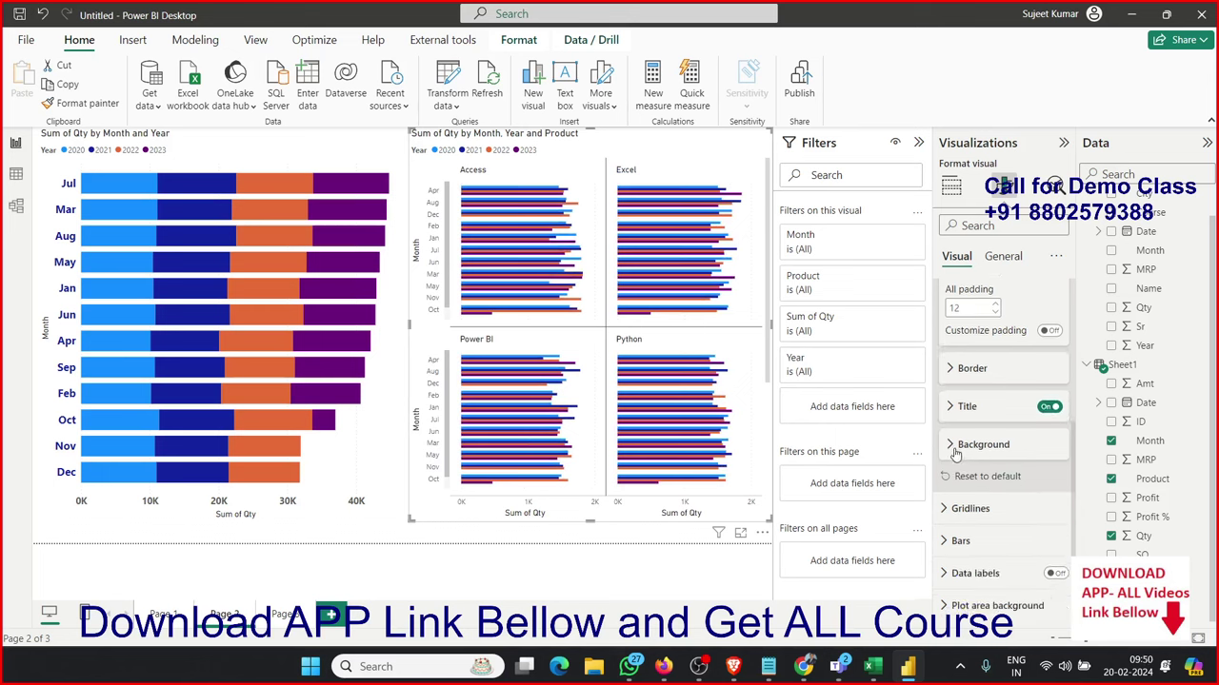
- Toggle the vertical gridlines off and back on, then expand the Bars colour settings
left_click(957, 510)
scroll(962, 523, "down", 1)
scroll(962, 526, "down", 1)
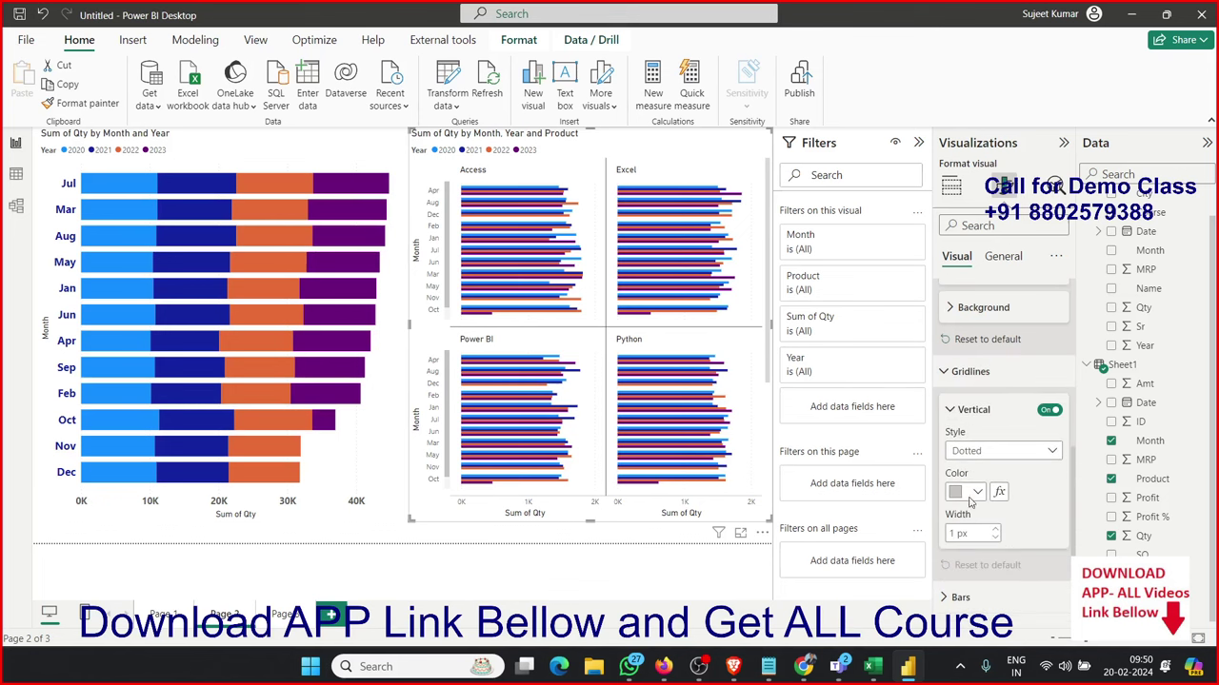
left_click(1046, 412)
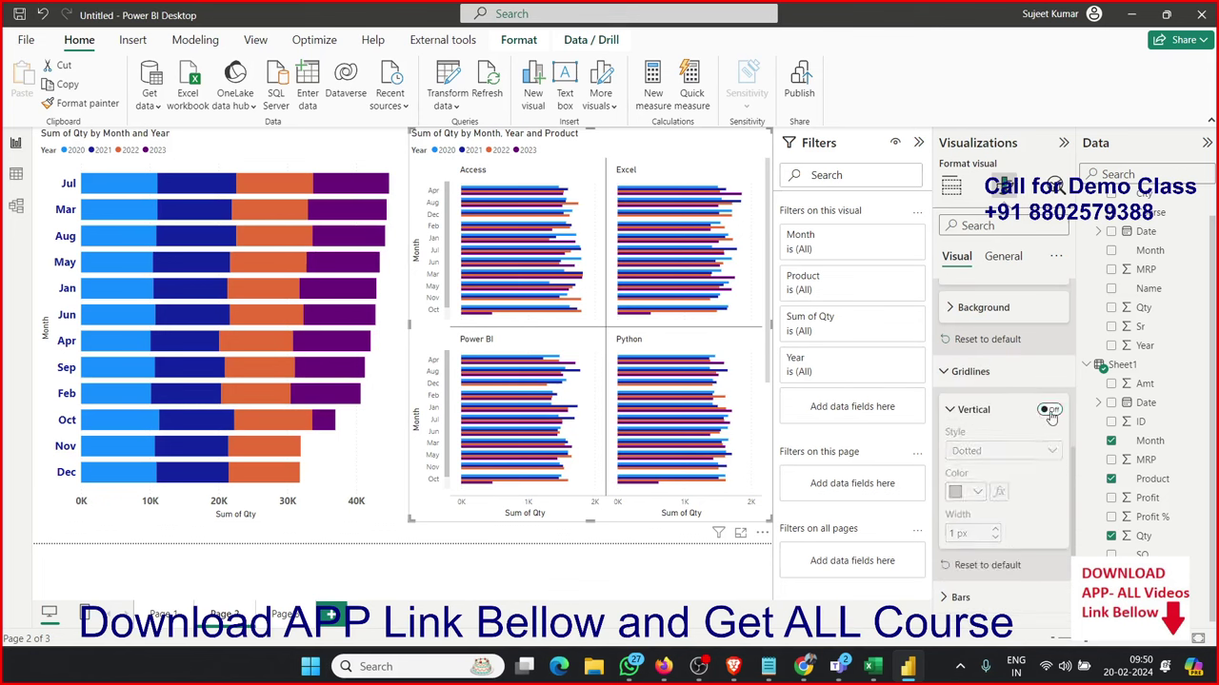
left_click(1051, 410)
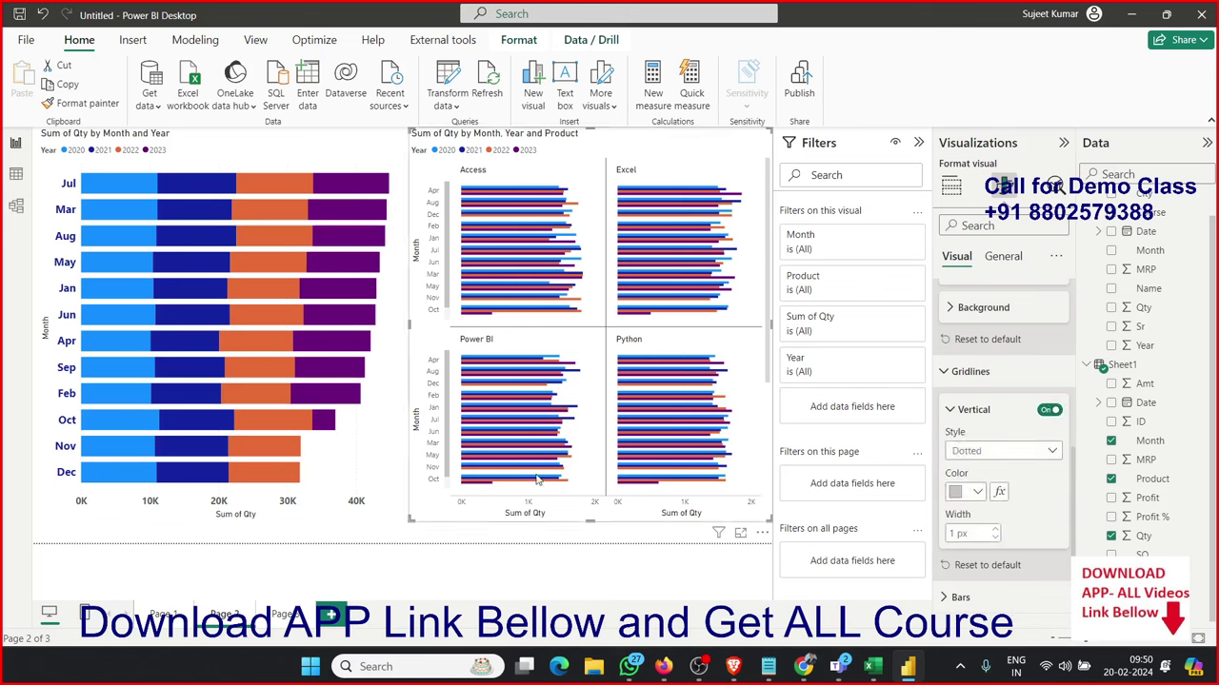
scroll(981, 556, "down", 1)
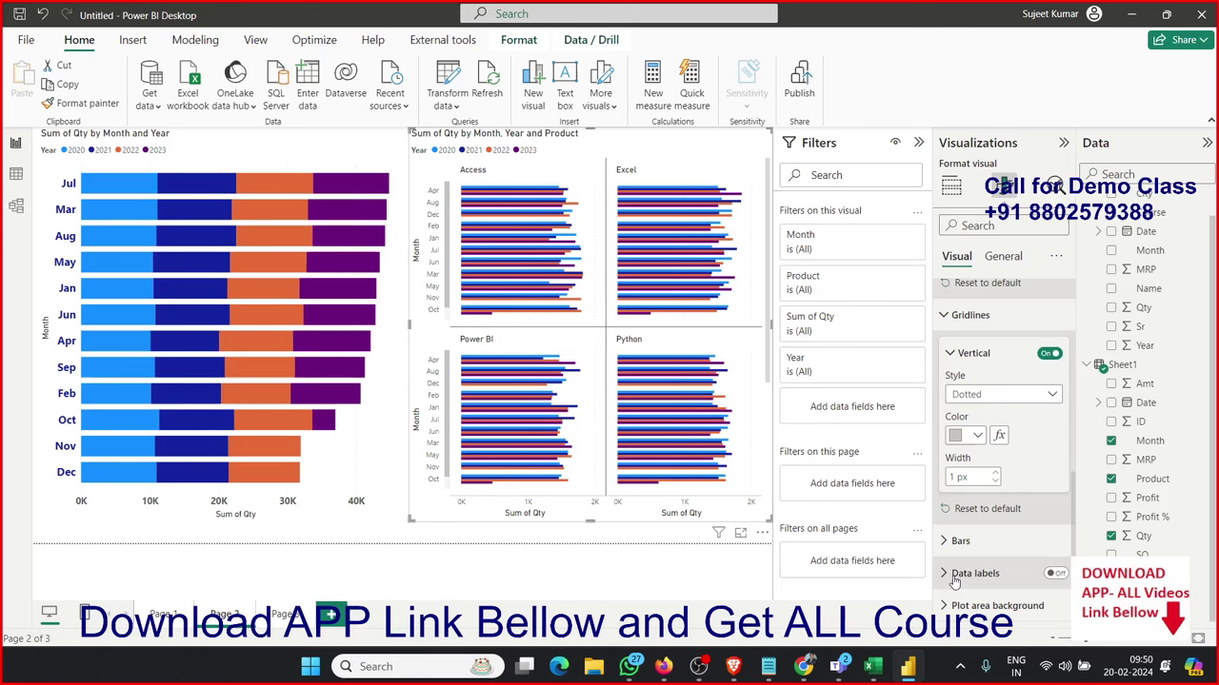
left_click(957, 543)
scroll(962, 533, "down", 3)
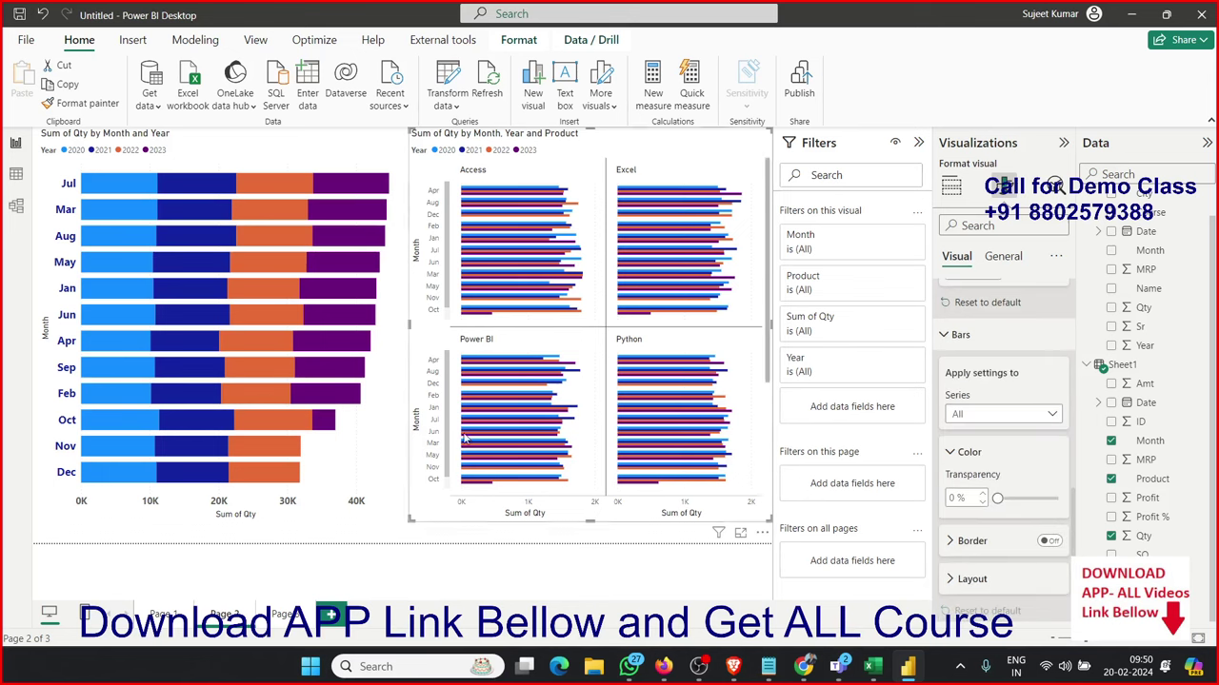
- Colour the 2020 series dark blue in the small-multiples chart
left_click(1002, 419)
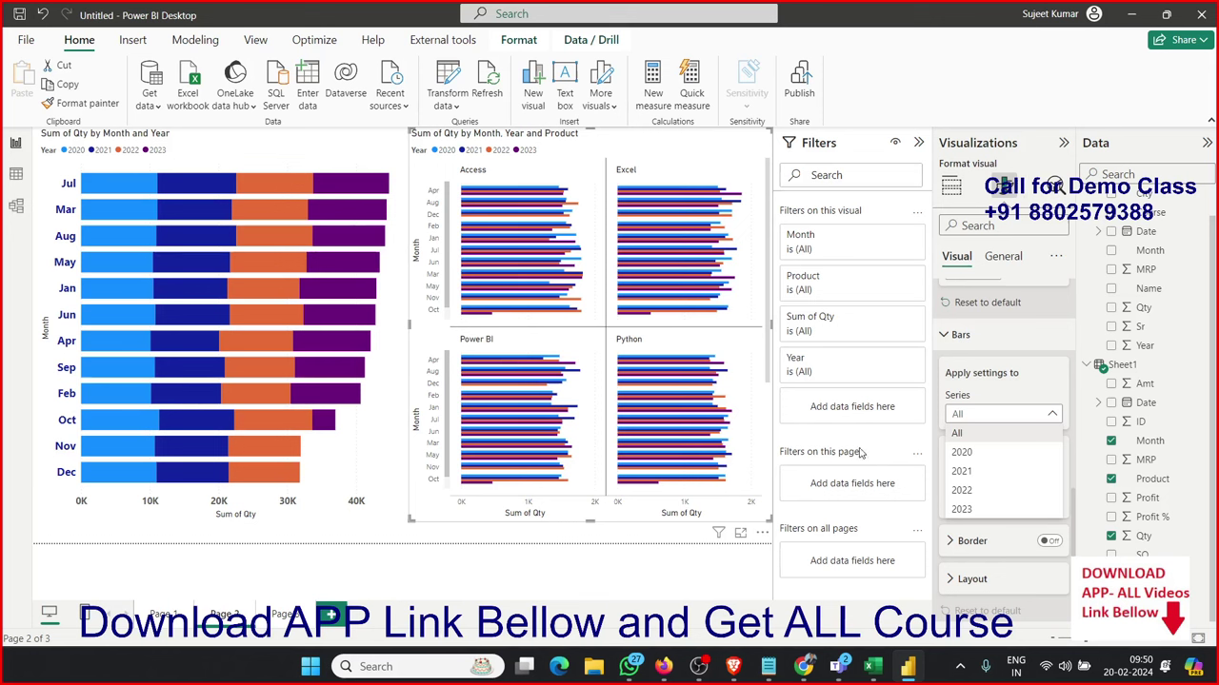
left_click(991, 454)
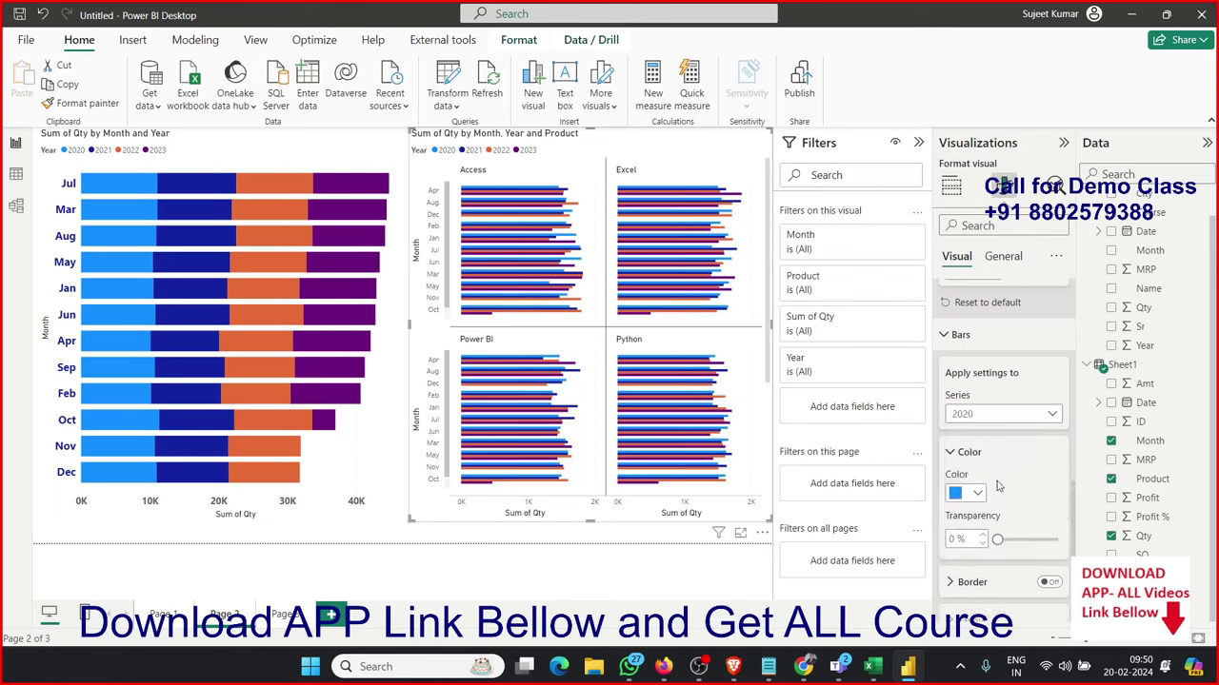
left_click(977, 494)
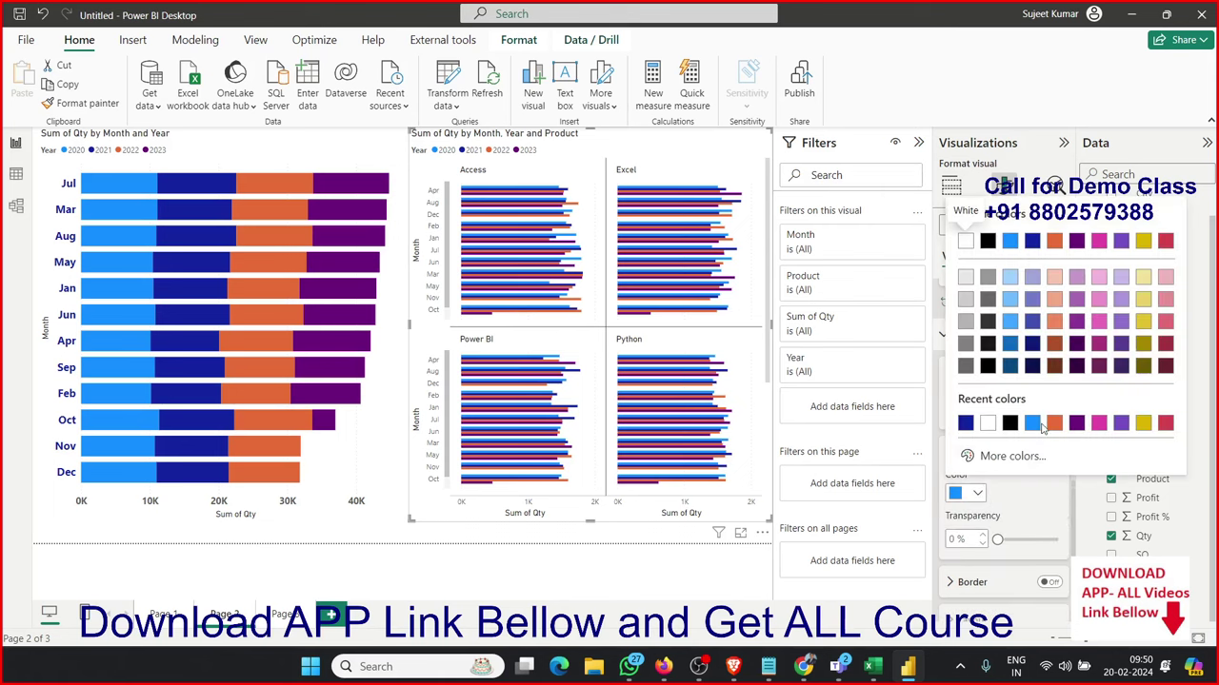
left_click(1032, 241)
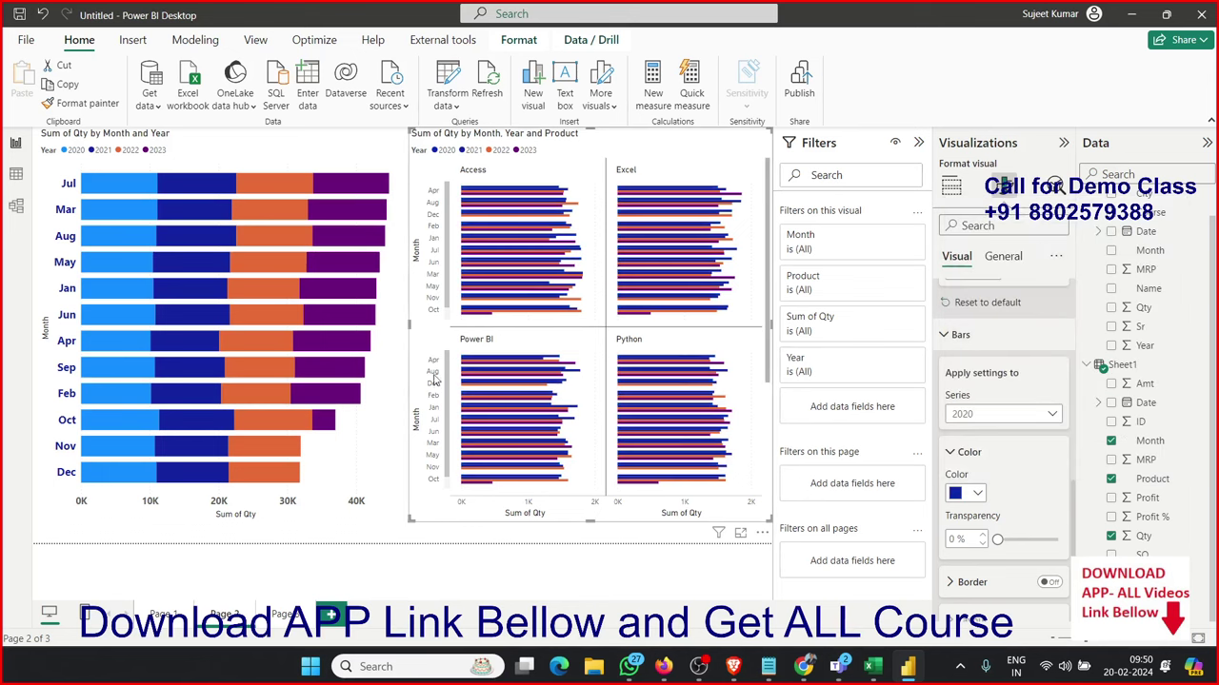
- Make the stacked Month-by-Year chart's 2020 bars yellow, then review the 2021 and 2022 series
left_click(370, 478)
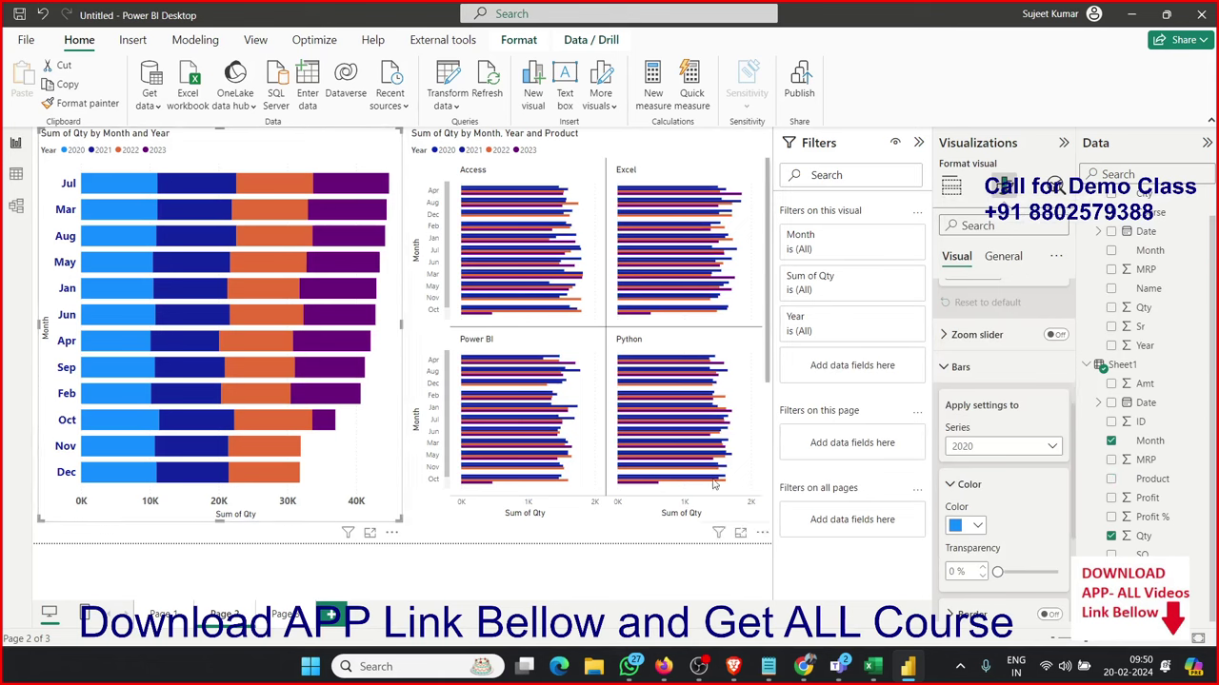
left_click(978, 526)
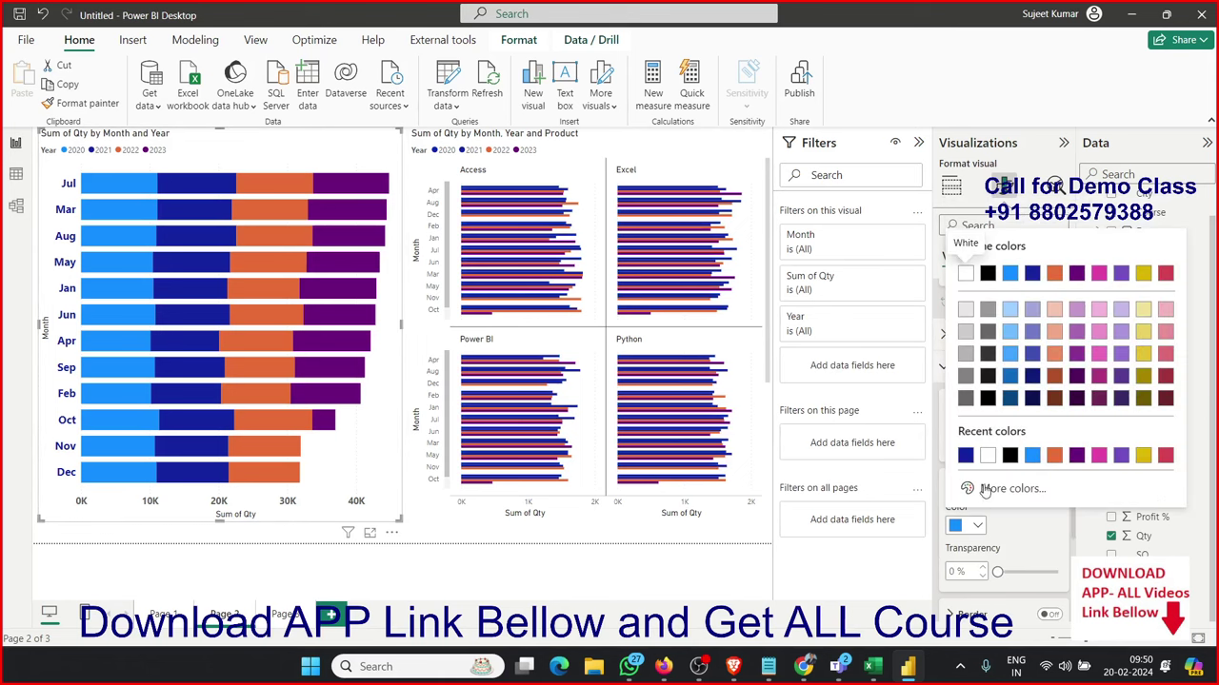
left_click(1142, 456)
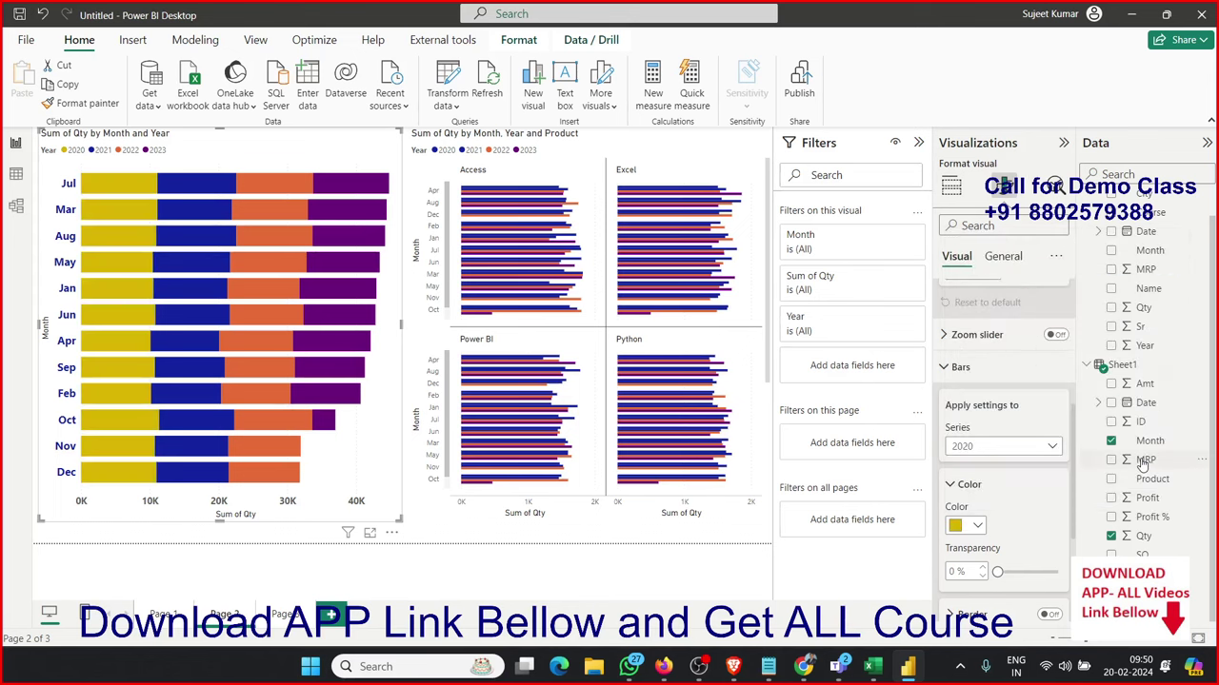
scroll(1010, 429, "down", 3)
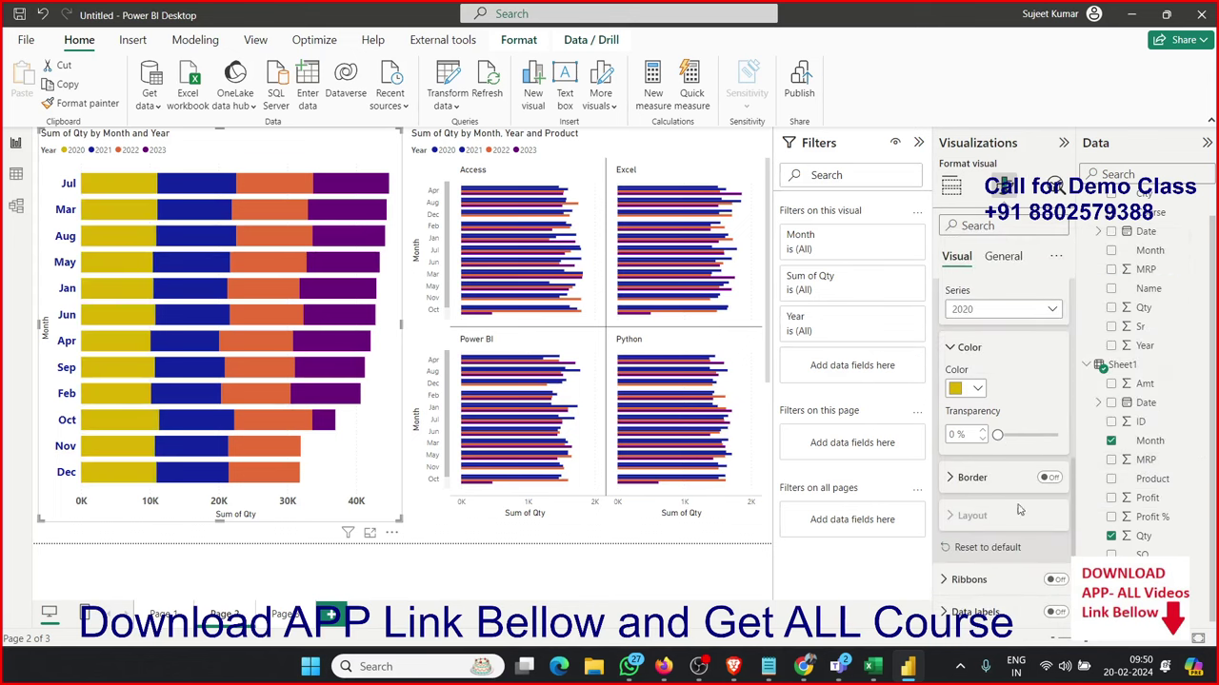
left_click(974, 323)
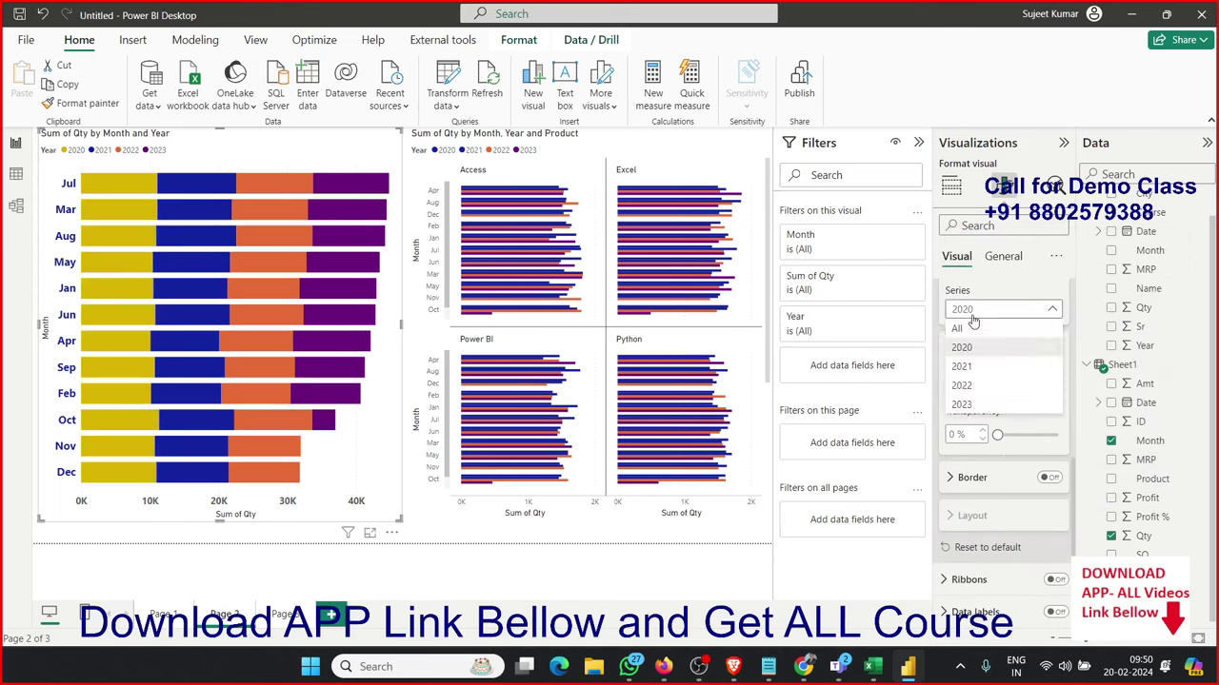
left_click(971, 366)
left_click(976, 314)
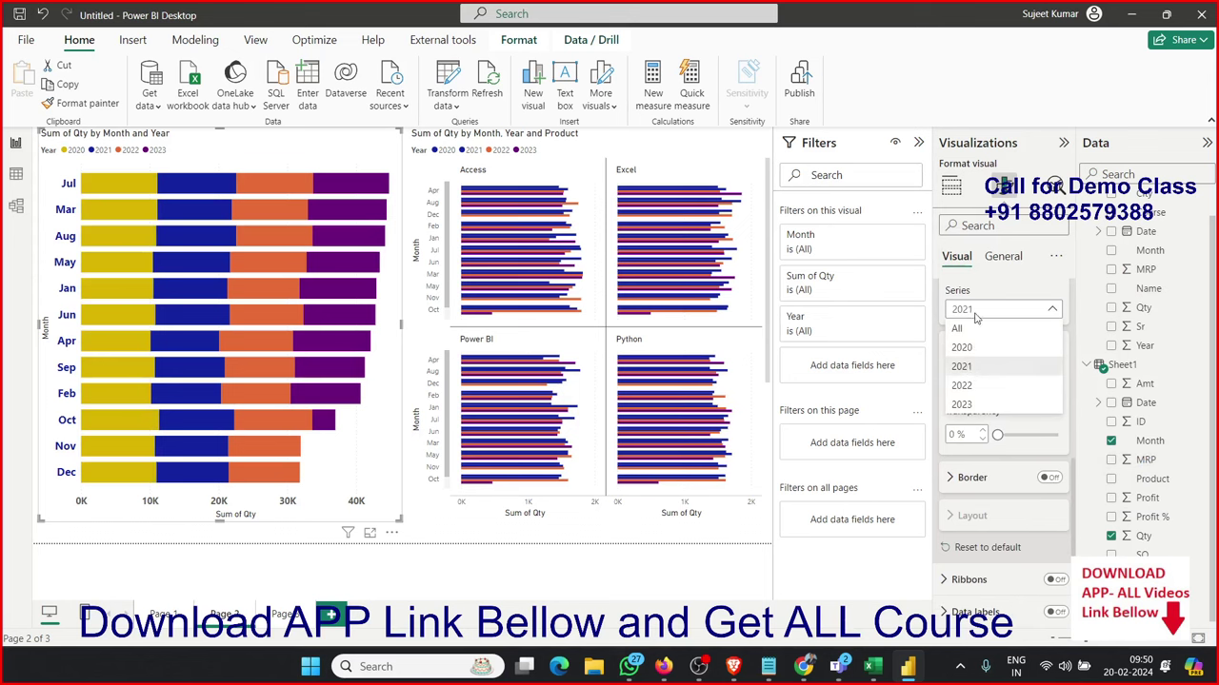
left_click(975, 390)
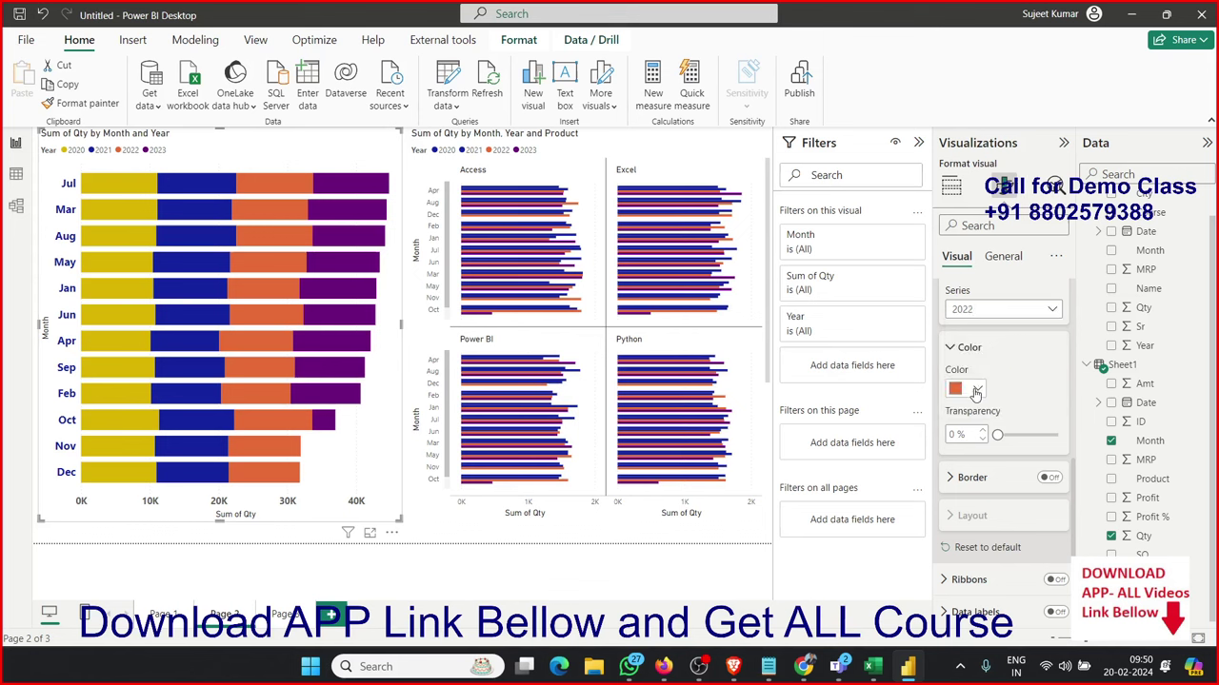
scroll(966, 461, "down", 2)
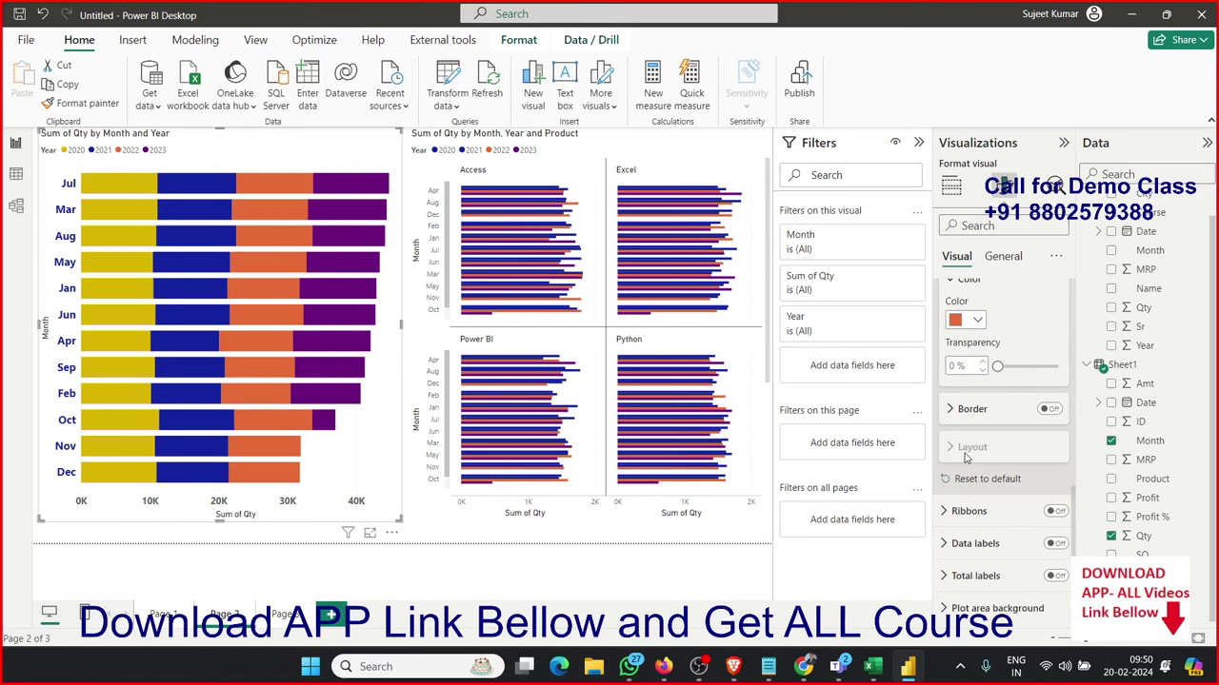
- Try ribbons, data labels and total labels, leave all three off, and expand Plot area background
scroll(965, 458, "up", 2)
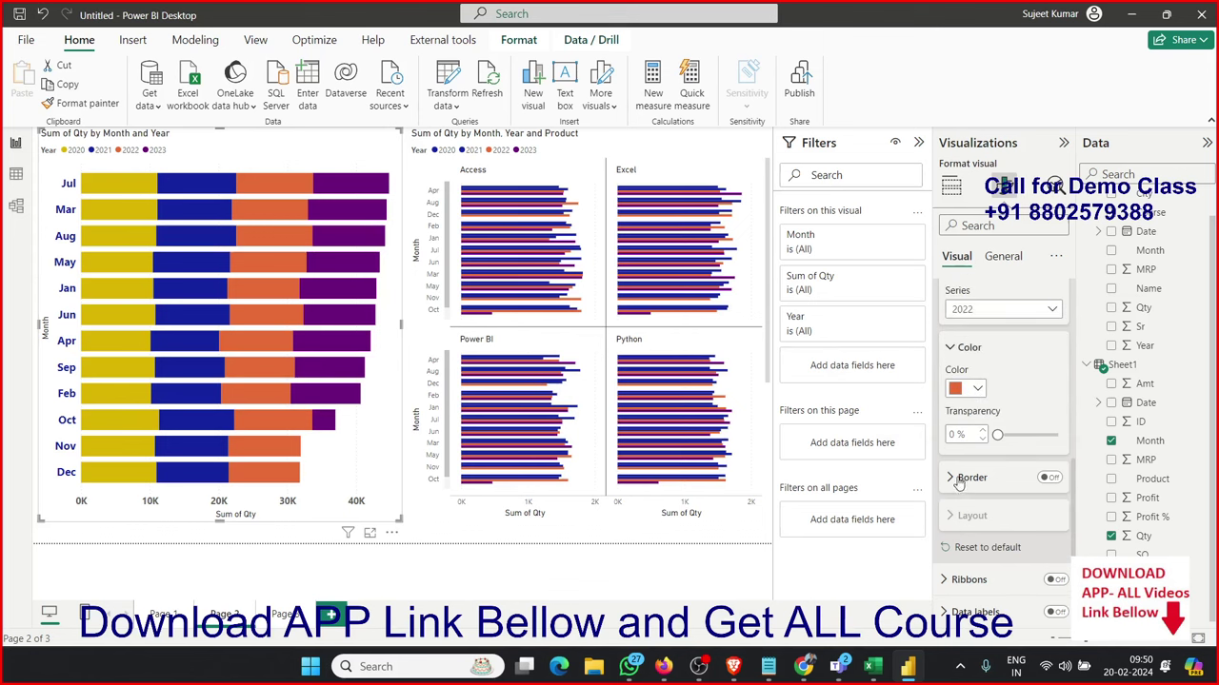
scroll(960, 482, "down", 2)
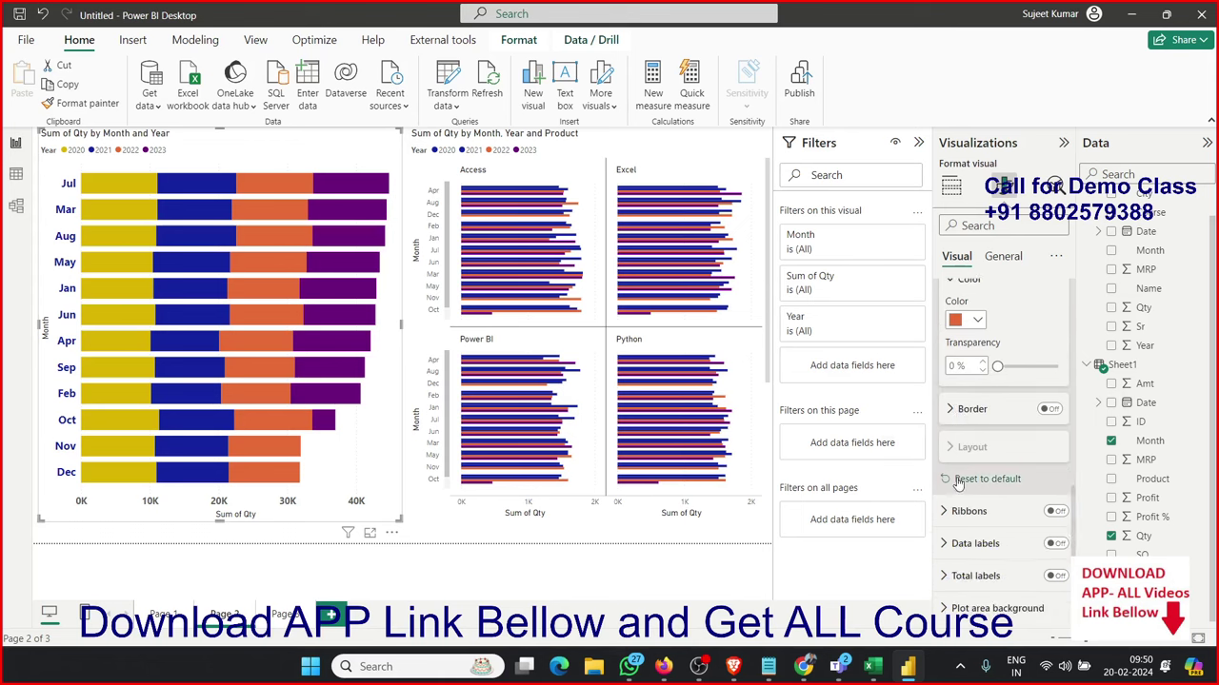
left_click(1059, 510)
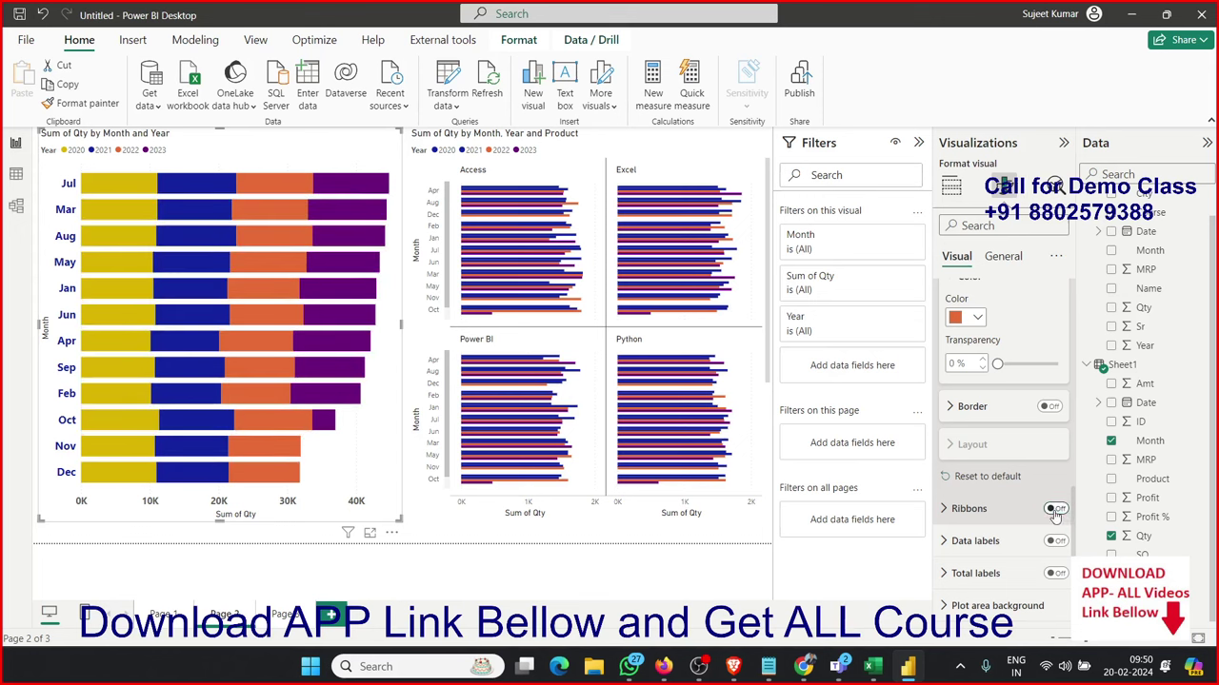
left_click(1055, 511)
left_click(1057, 542)
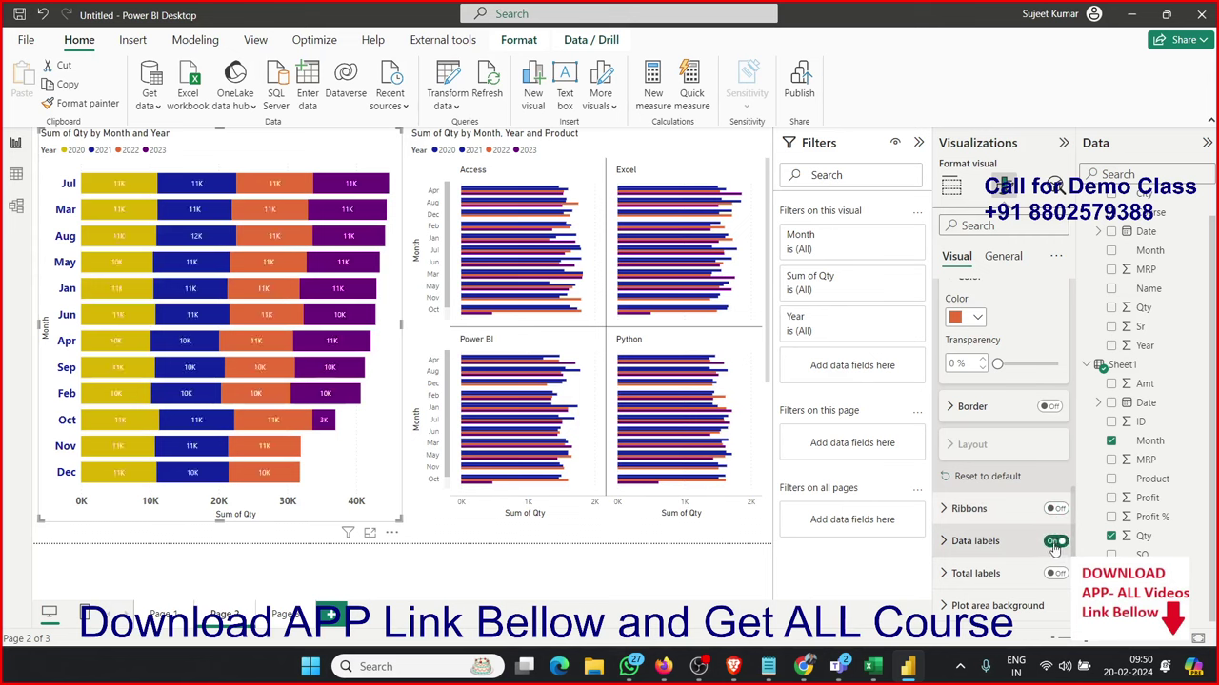
left_click(1055, 542)
left_click(1055, 542)
left_click(1055, 542)
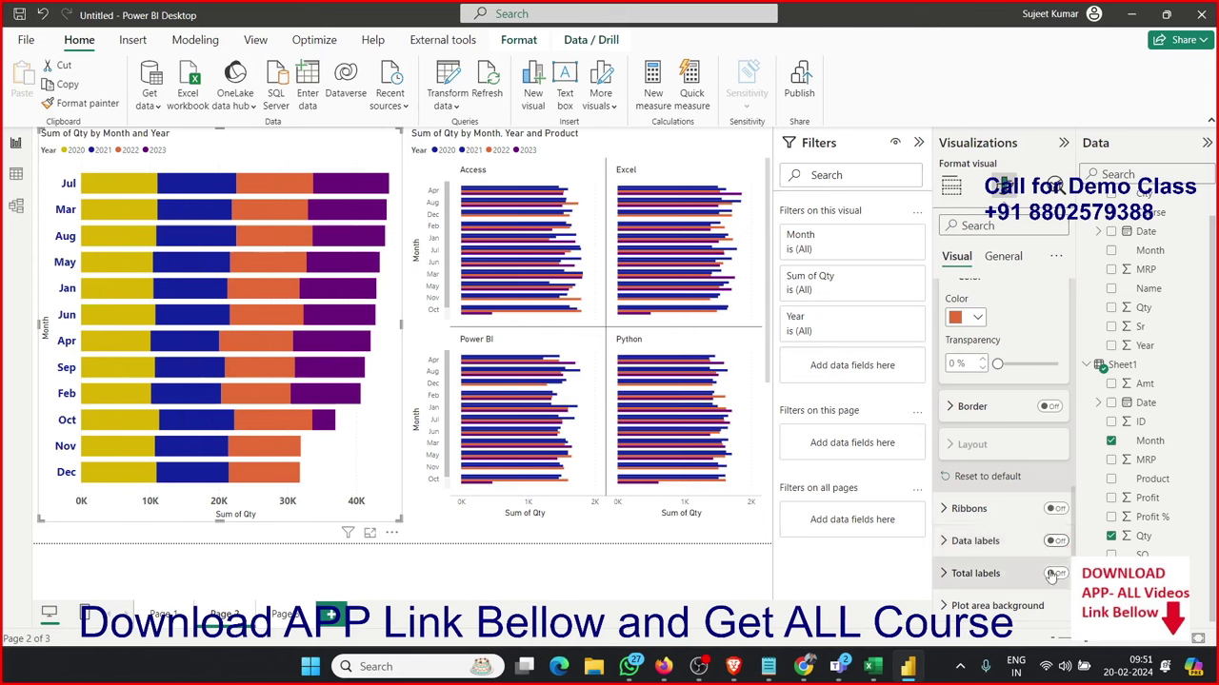
left_click(1056, 574)
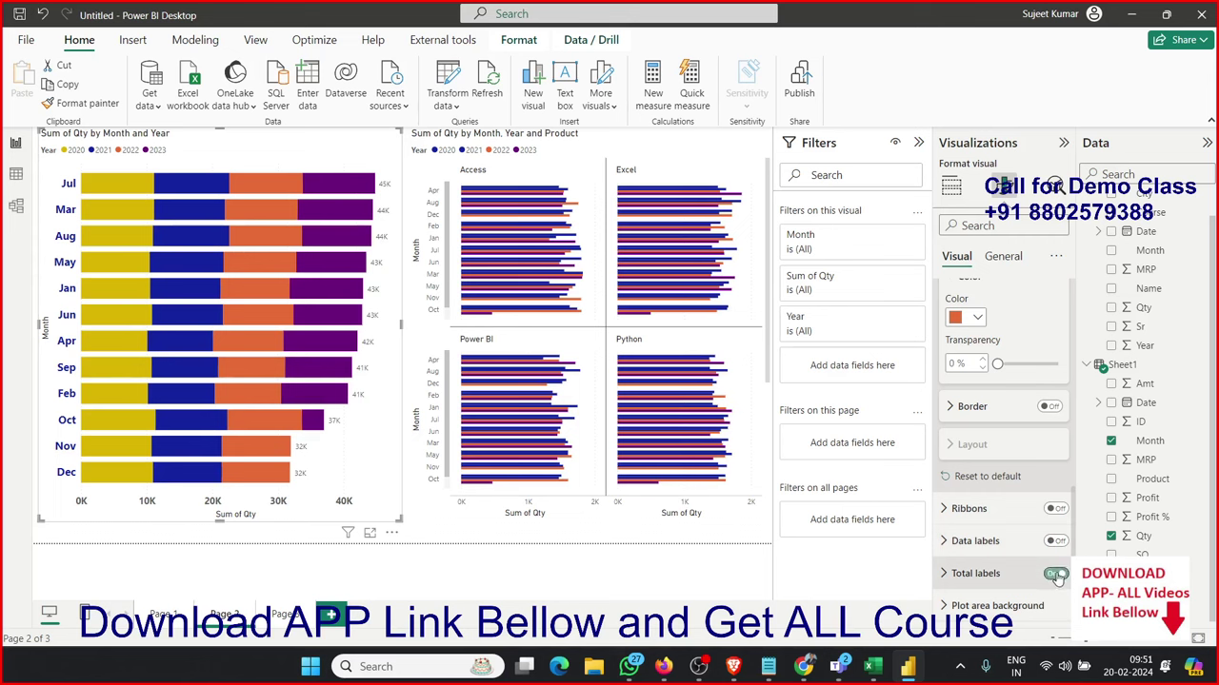
left_click(1055, 575)
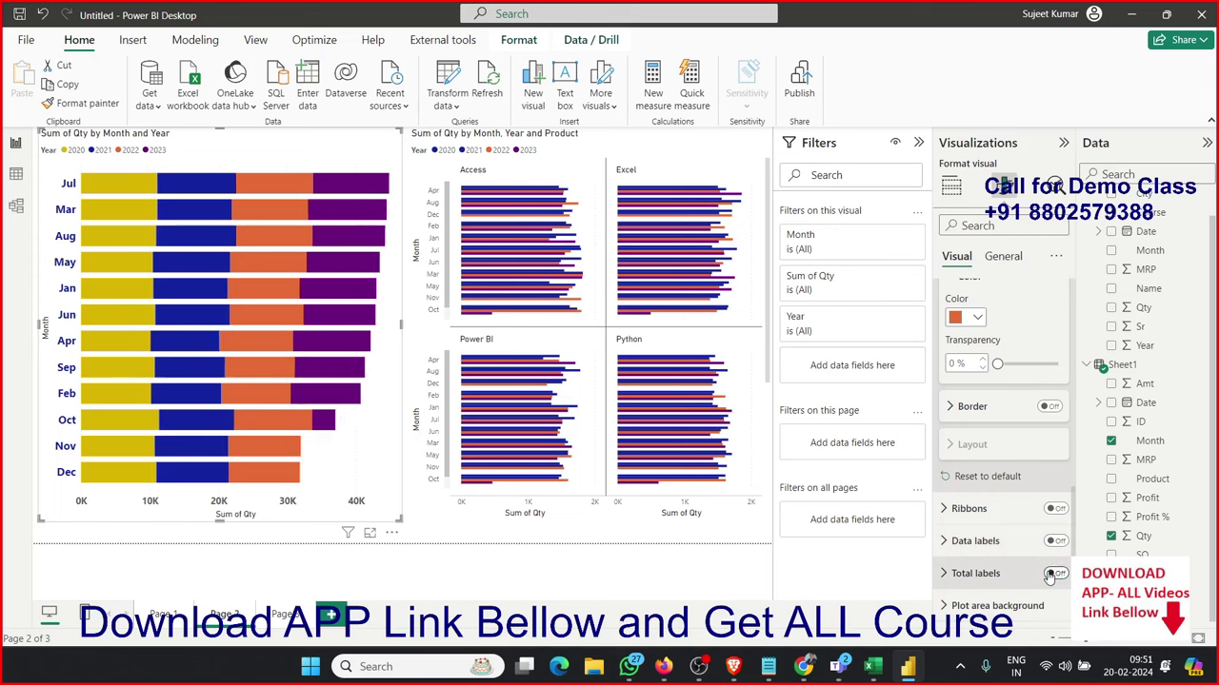
left_click(997, 606)
- Load bg.jpg as the plot area background image and fade it to 89% transparency
scroll(1006, 526, "down", 2)
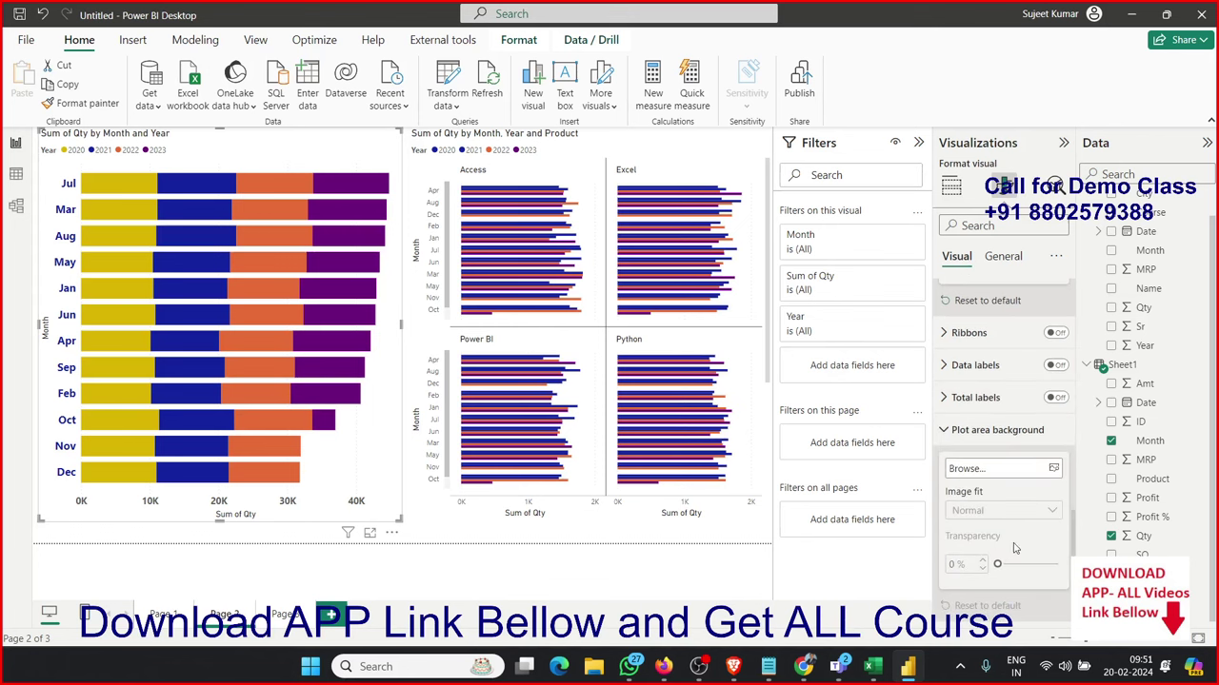
left_click(979, 473)
left_click(259, 269)
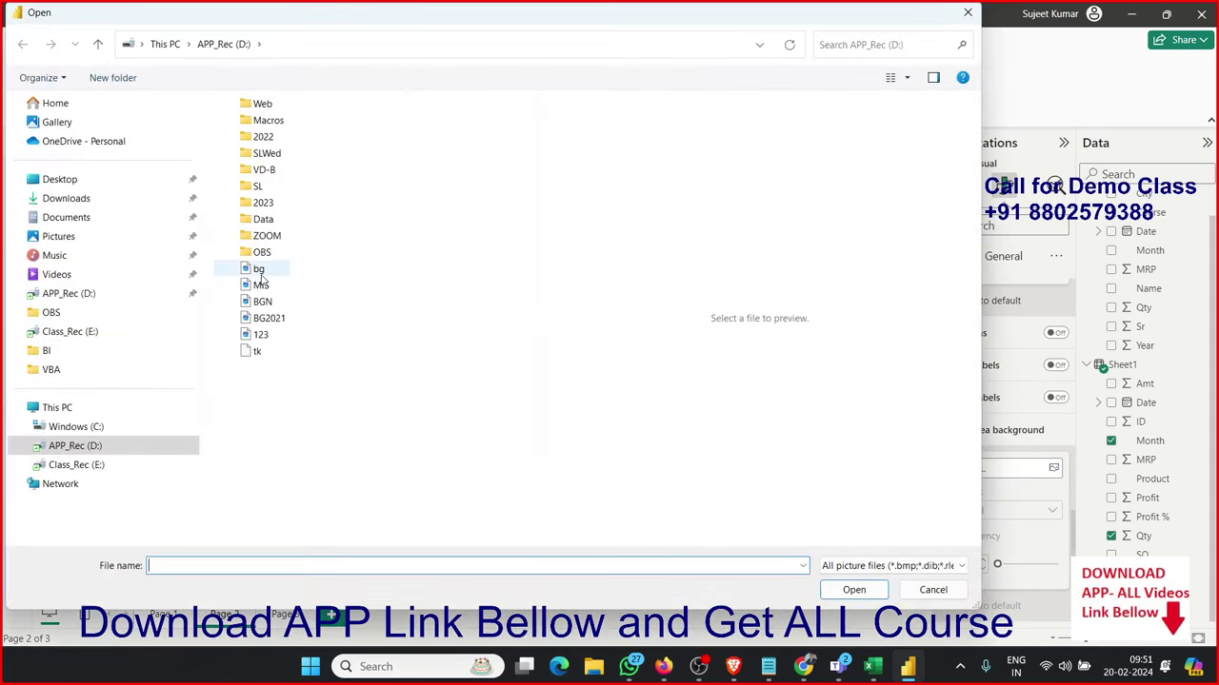
left_click(844, 590)
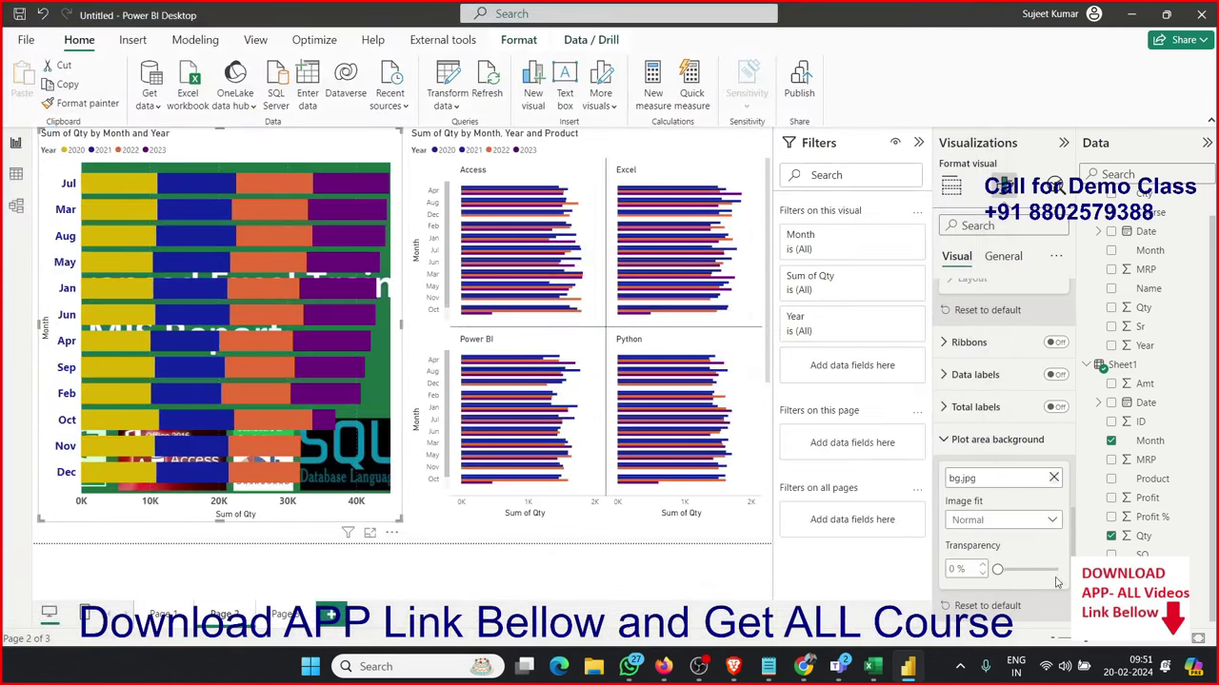
left_click_drag(998, 569, 1051, 569)
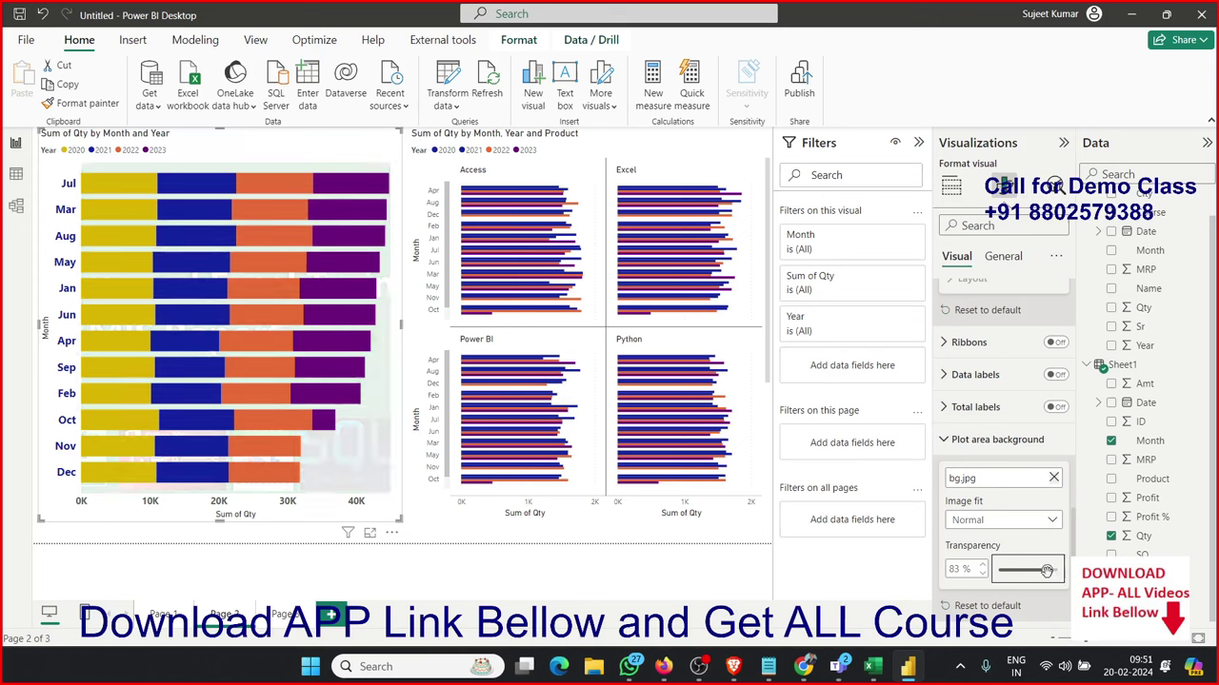
left_click_drag(1051, 570, 1050, 569)
- Show the stacked bar chart's Analytics settings with the Constant line section expanded
scroll(1009, 505, "up", 2)
scroll(1008, 504, "up", 2)
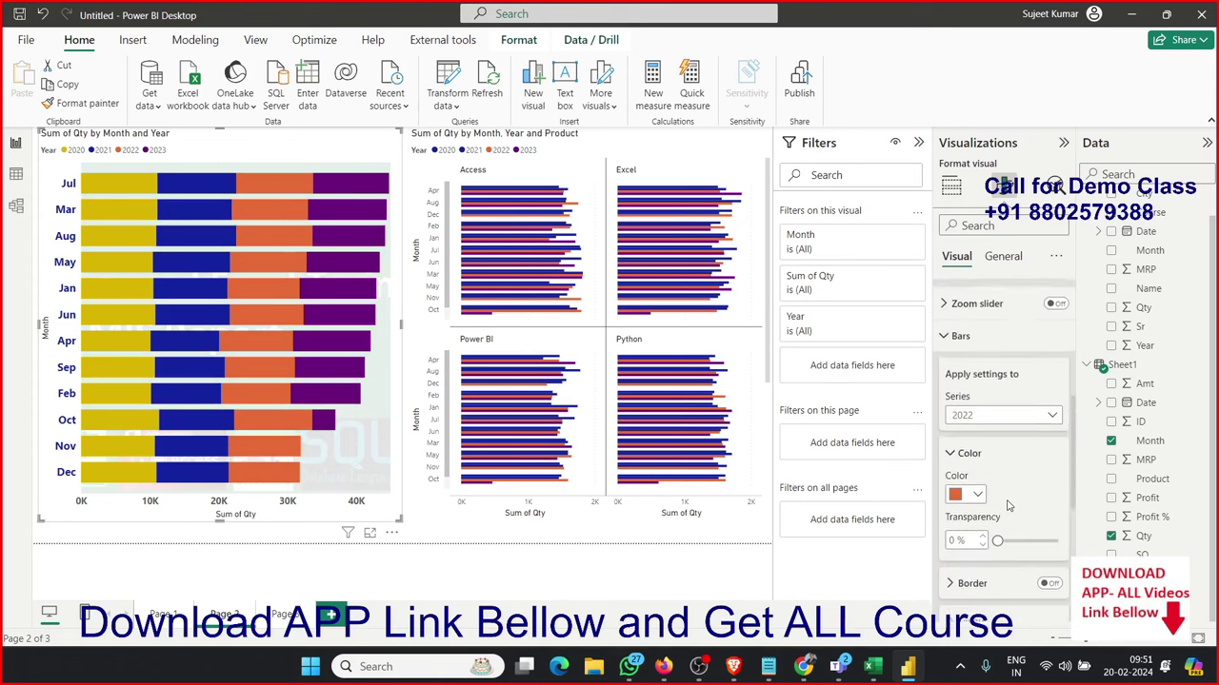
scroll(1008, 505, "up", 2)
scroll(1008, 505, "up", 2)
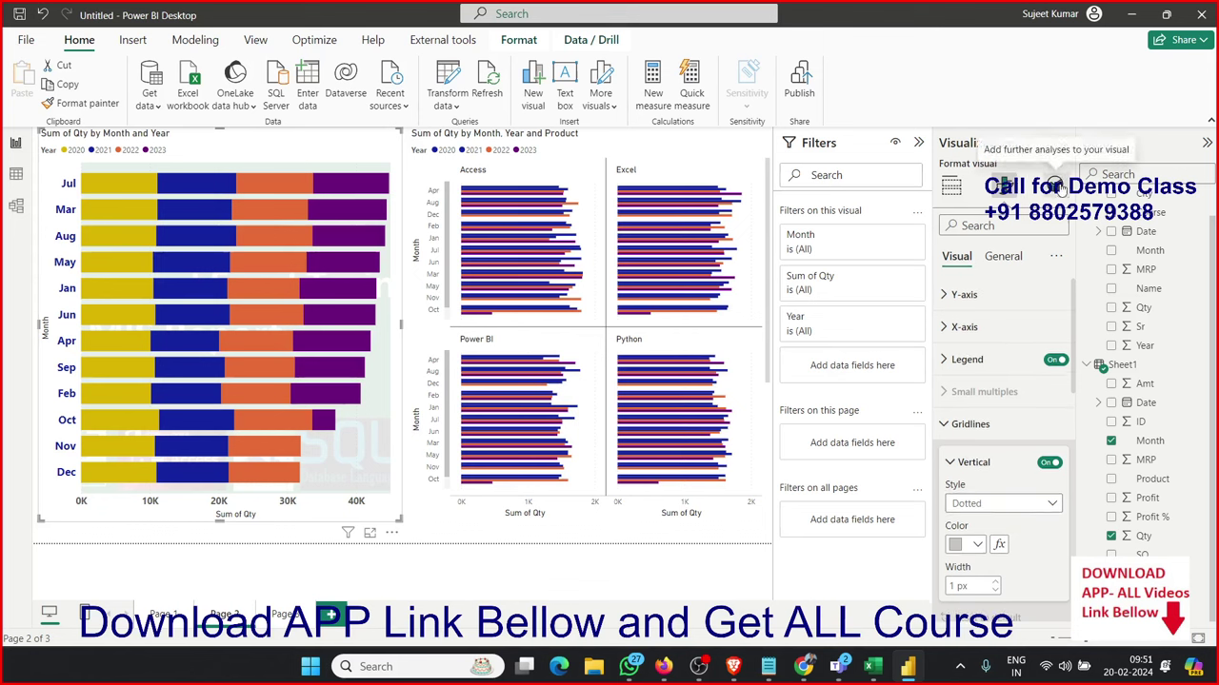
left_click(1054, 185)
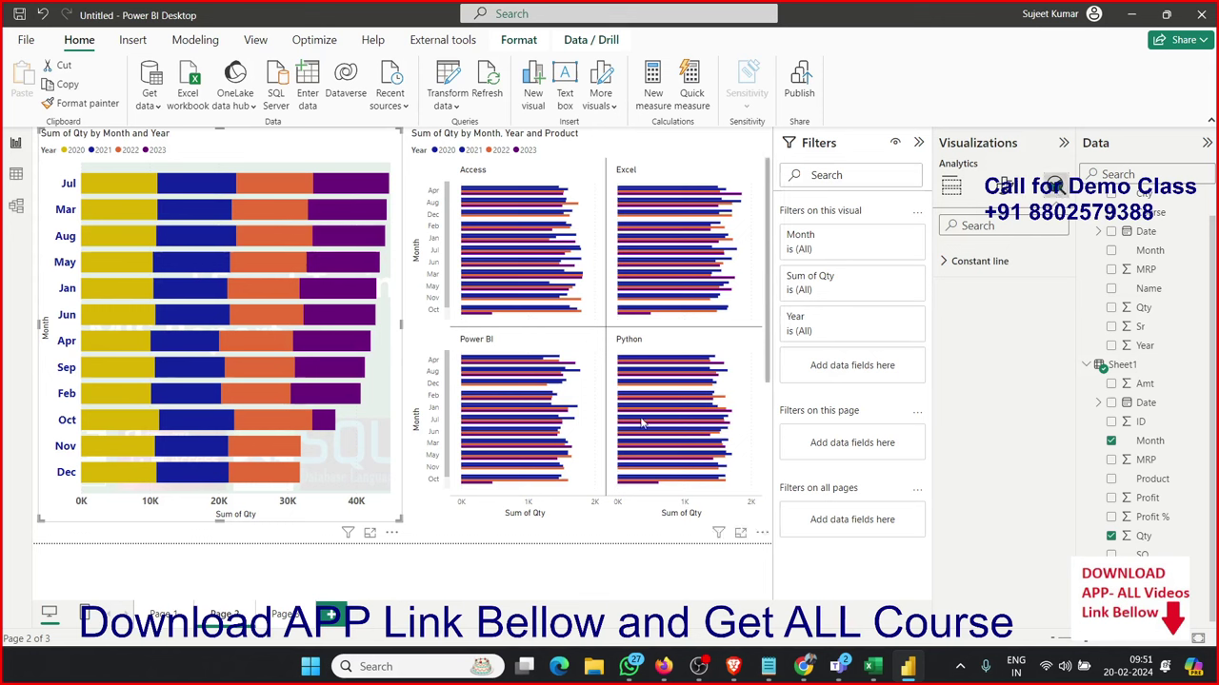
left_click(963, 266)
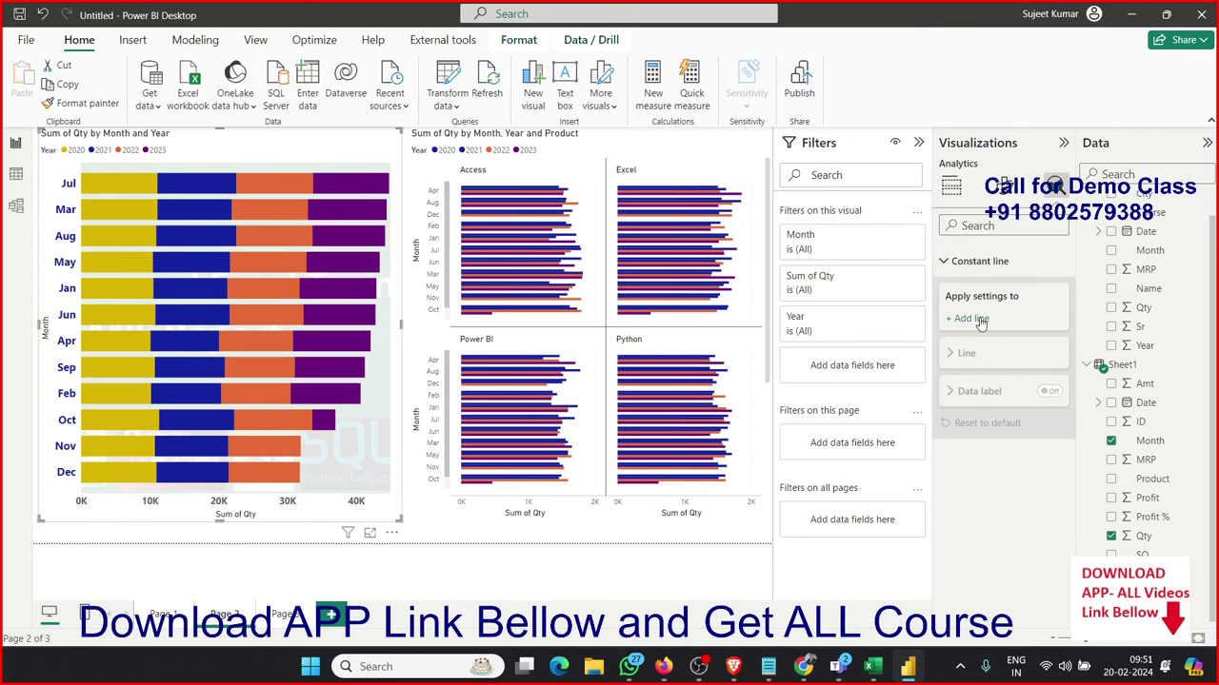
- Add a constant line at 35000, solid style, positioned in front, at 0% transparency
left_click(973, 319)
type("35000")
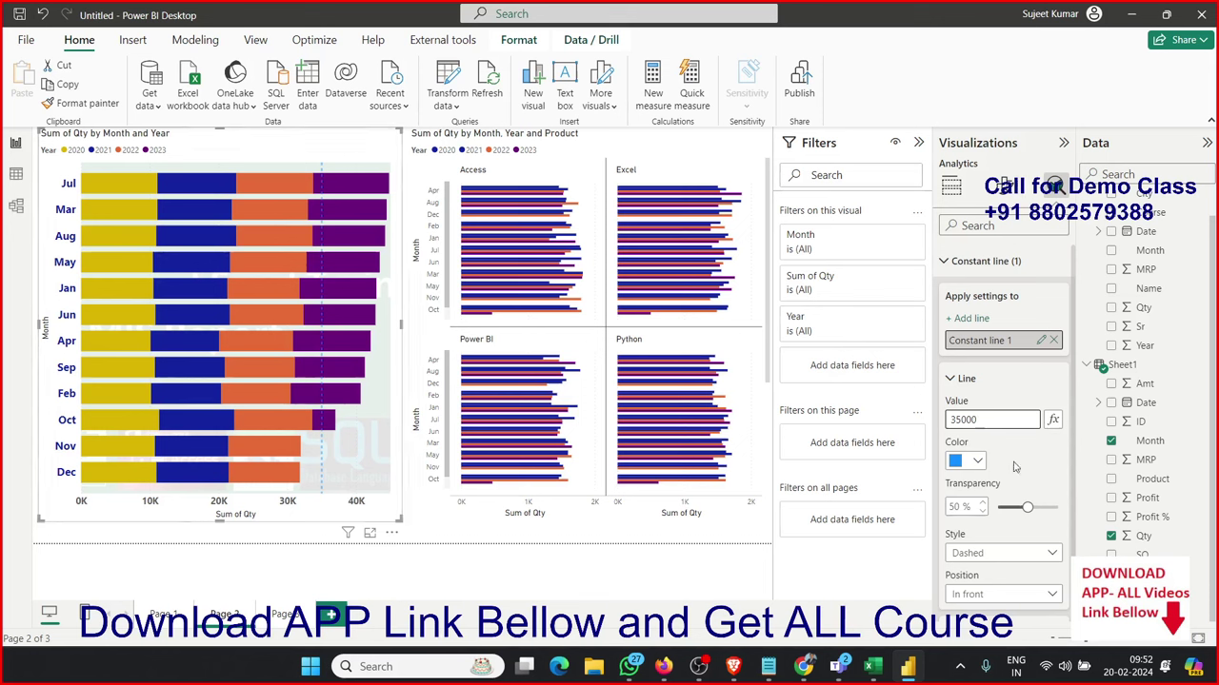
left_click(980, 554)
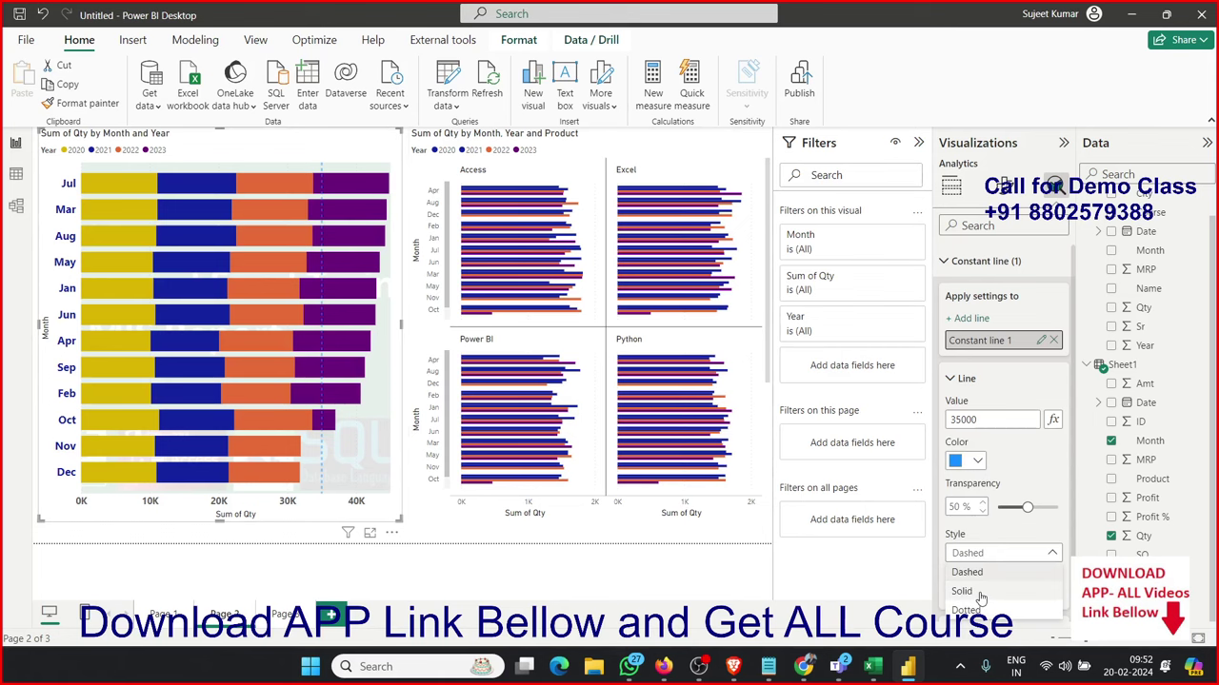
left_click(980, 592)
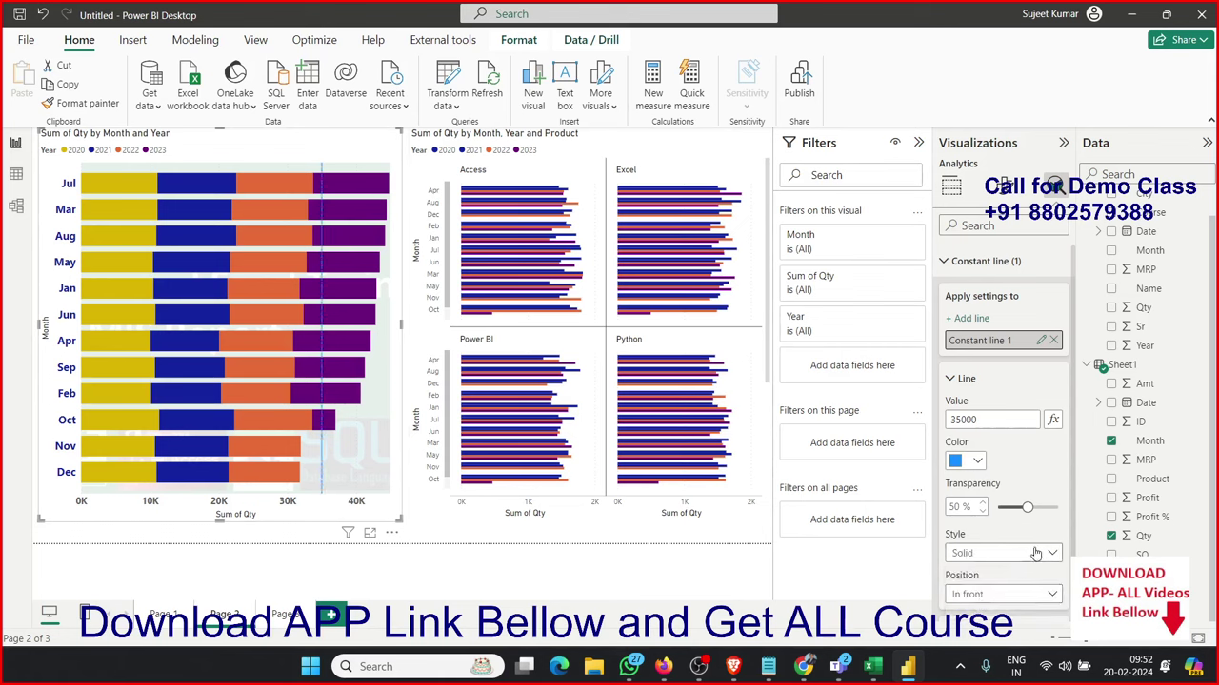
scroll(1034, 552, "down", 1)
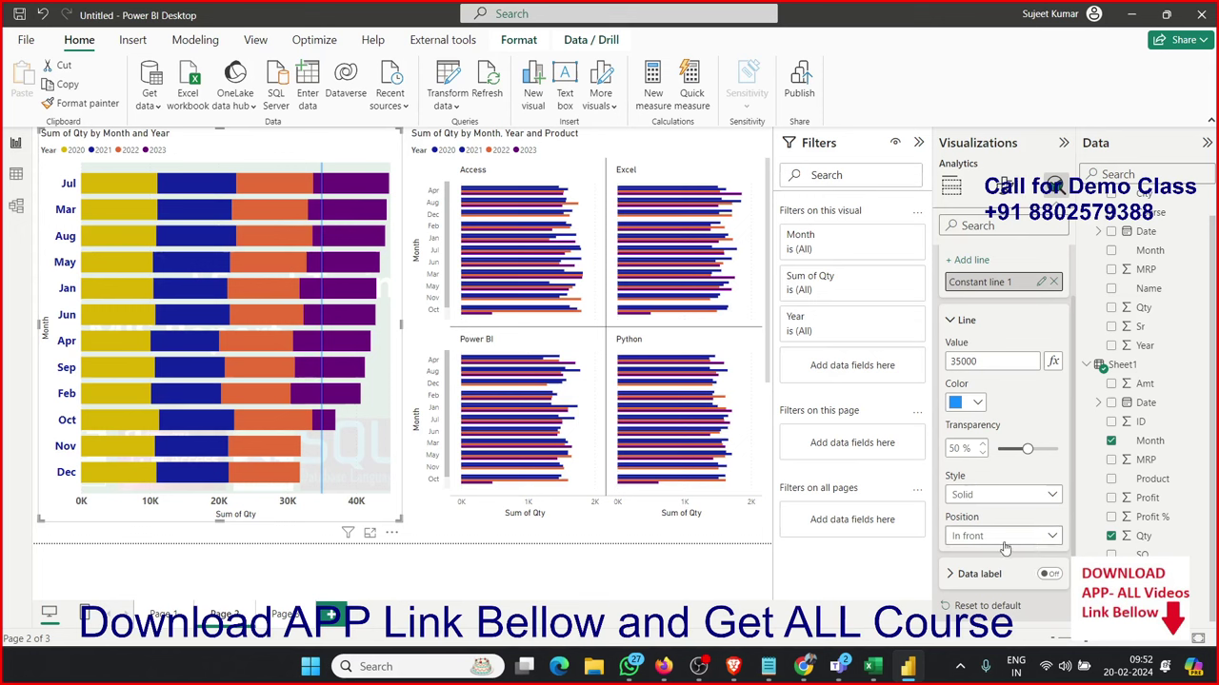
left_click(1006, 547)
left_click(1005, 547)
scroll(1001, 541, "up", 1)
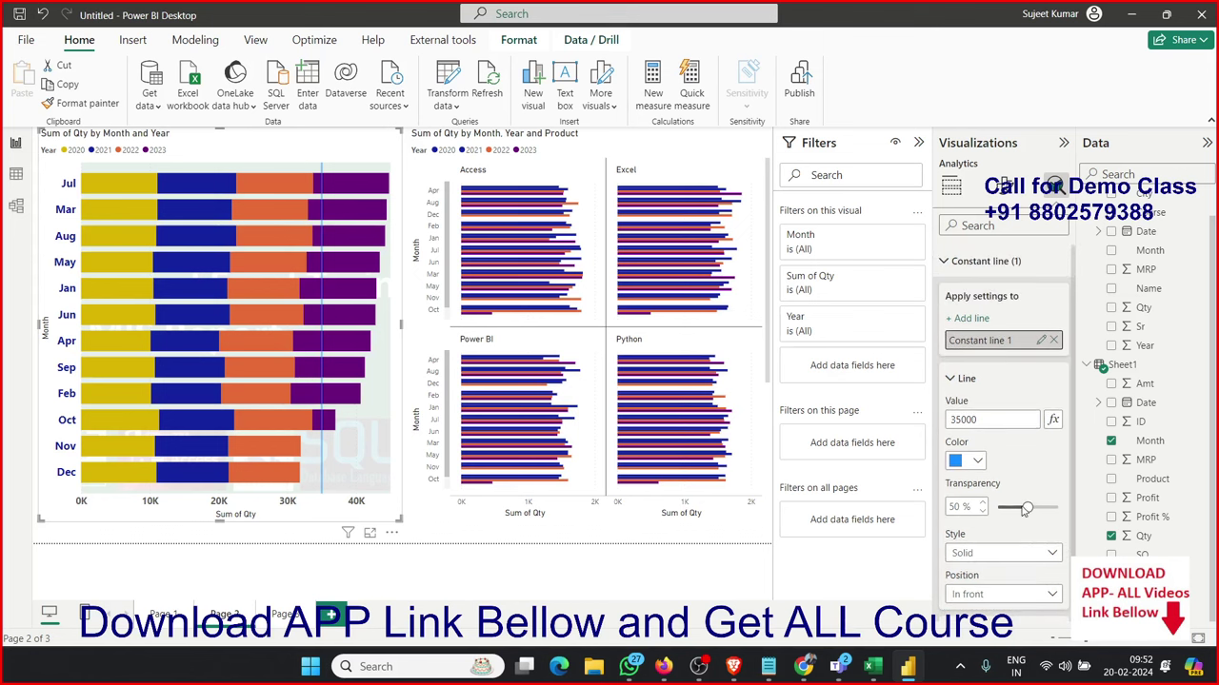
left_click_drag(1026, 508, 997, 508)
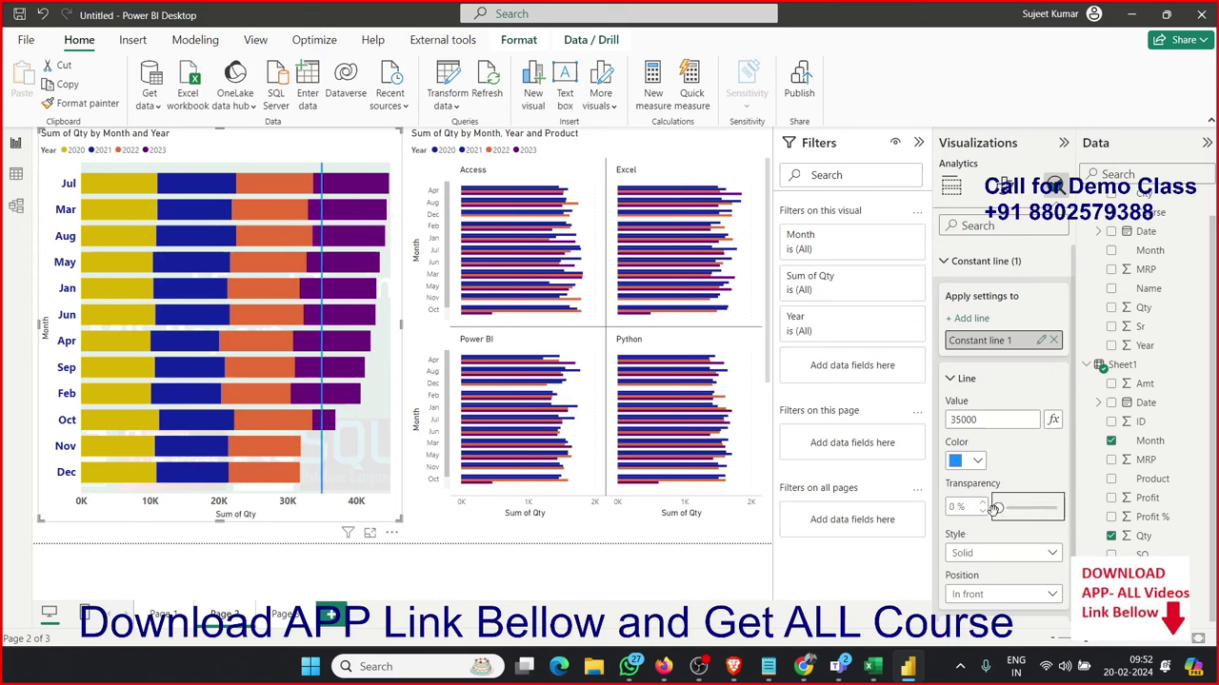
scroll(1019, 485, "down", 1)
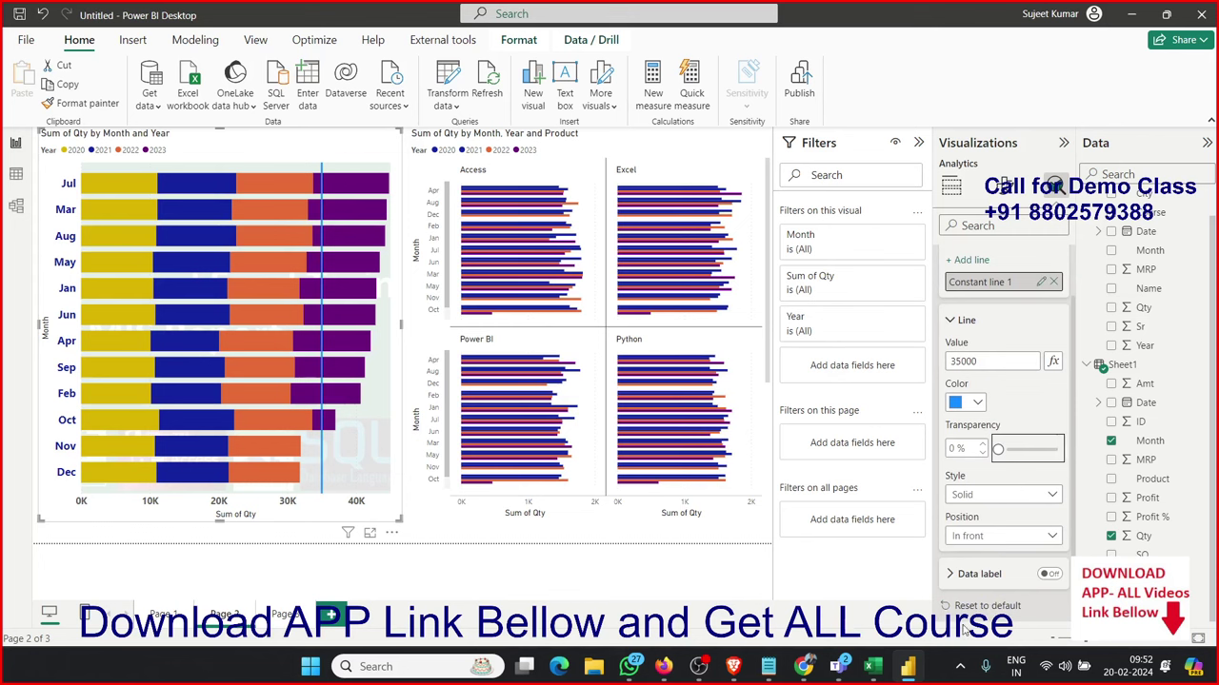
- Turn on the constant line's data label with style Both, showing 'Constant line 1: 35000'
left_click(1050, 575)
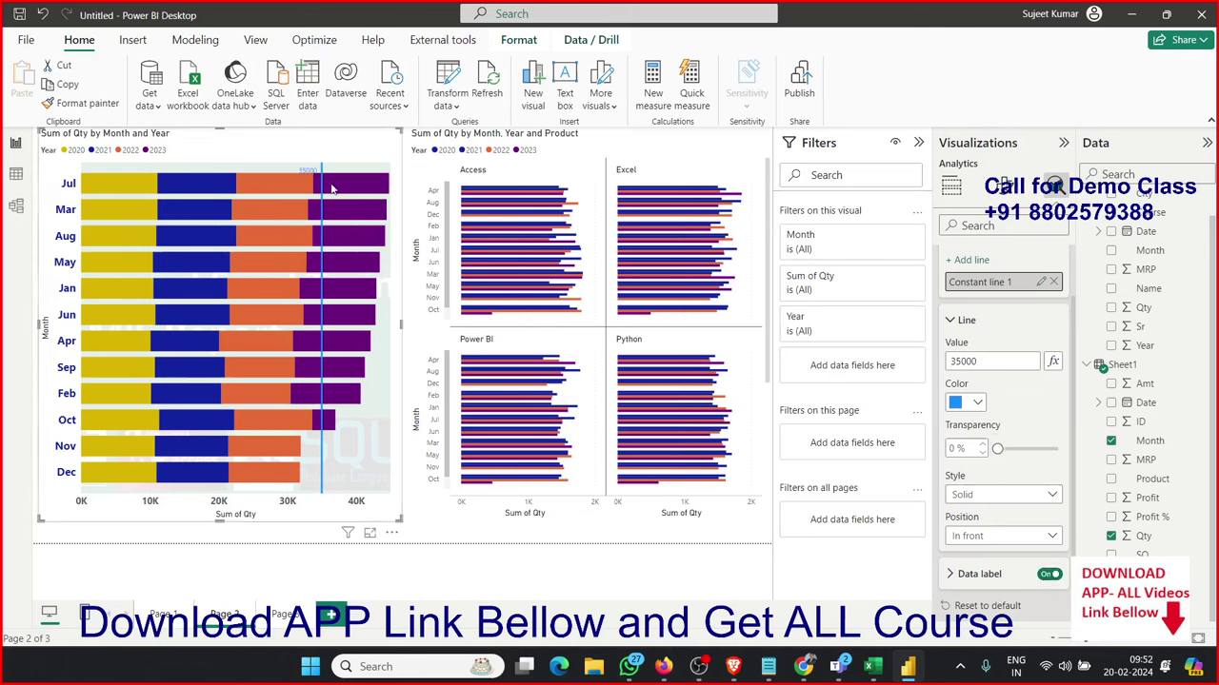
left_click(957, 576)
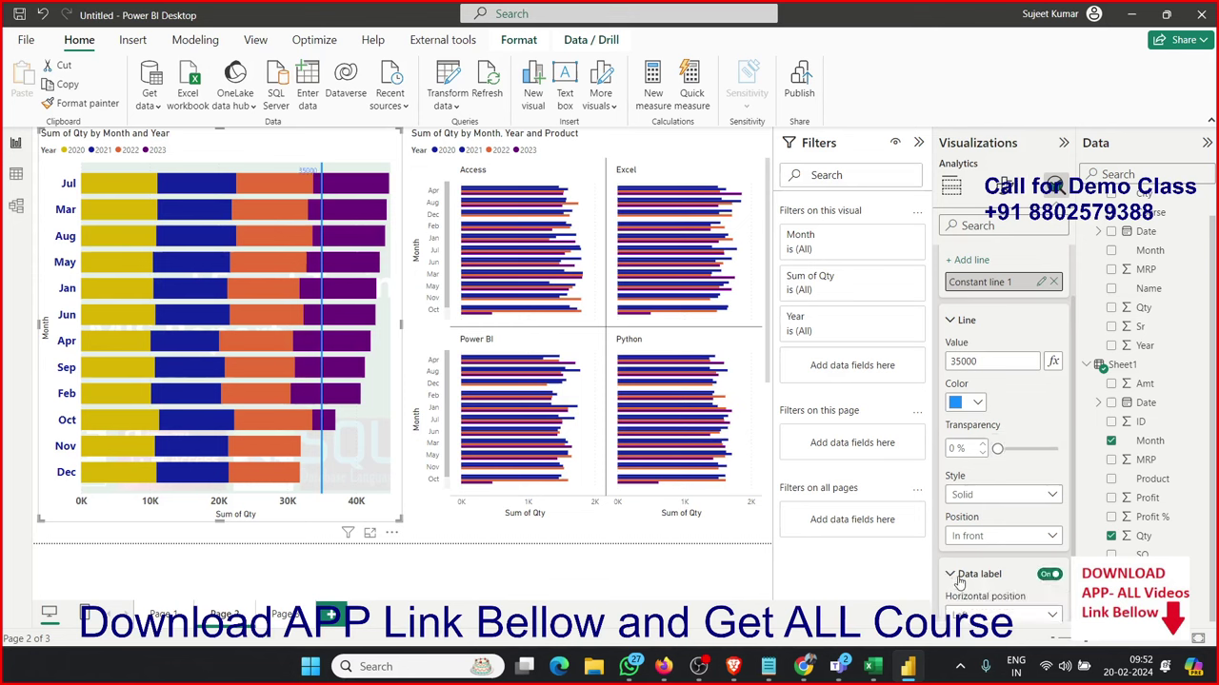
scroll(962, 587, "down", 2)
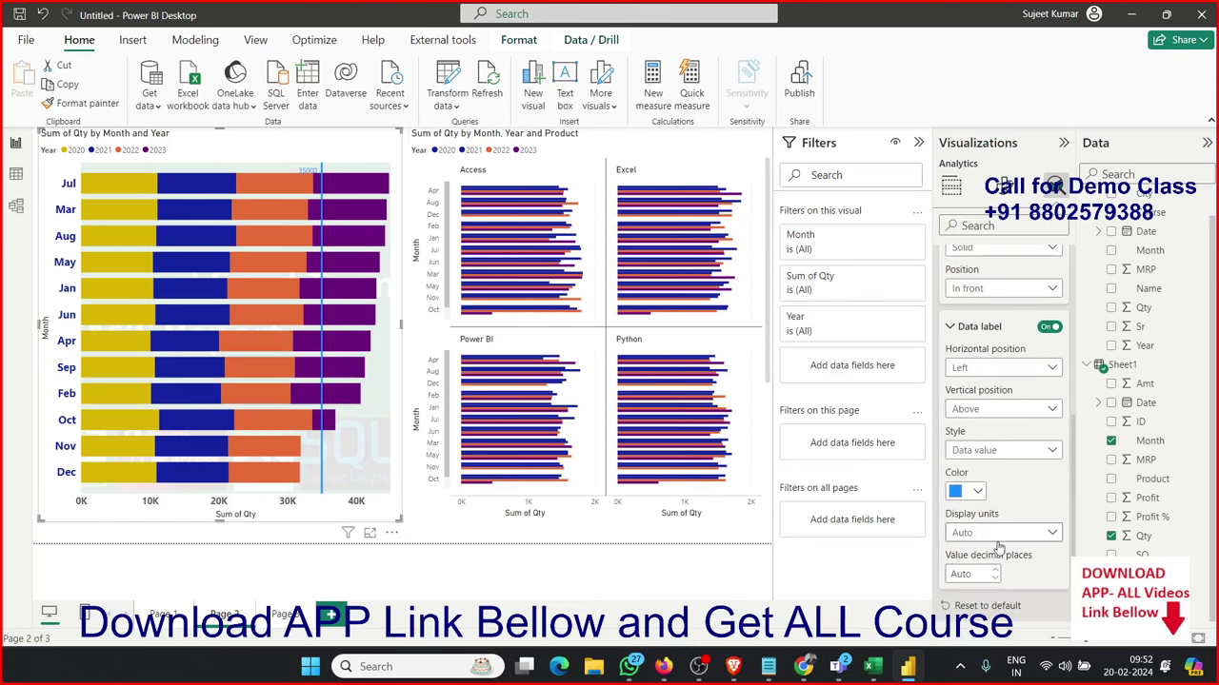
left_click(987, 458)
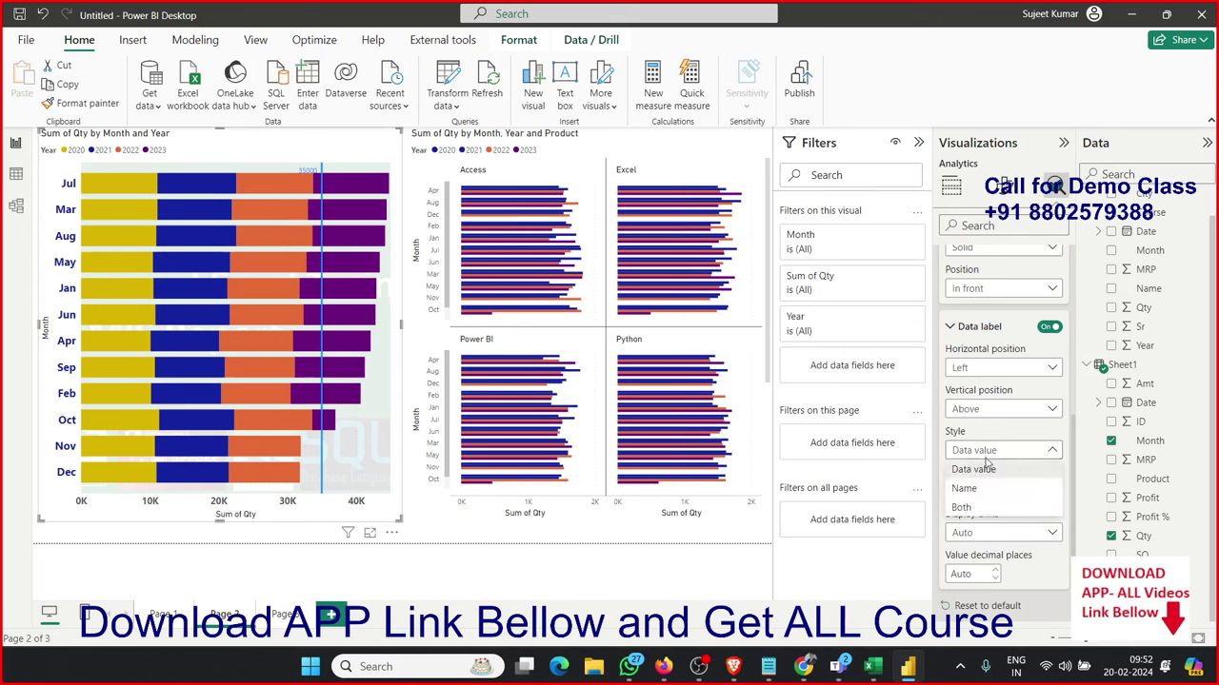
left_click(987, 508)
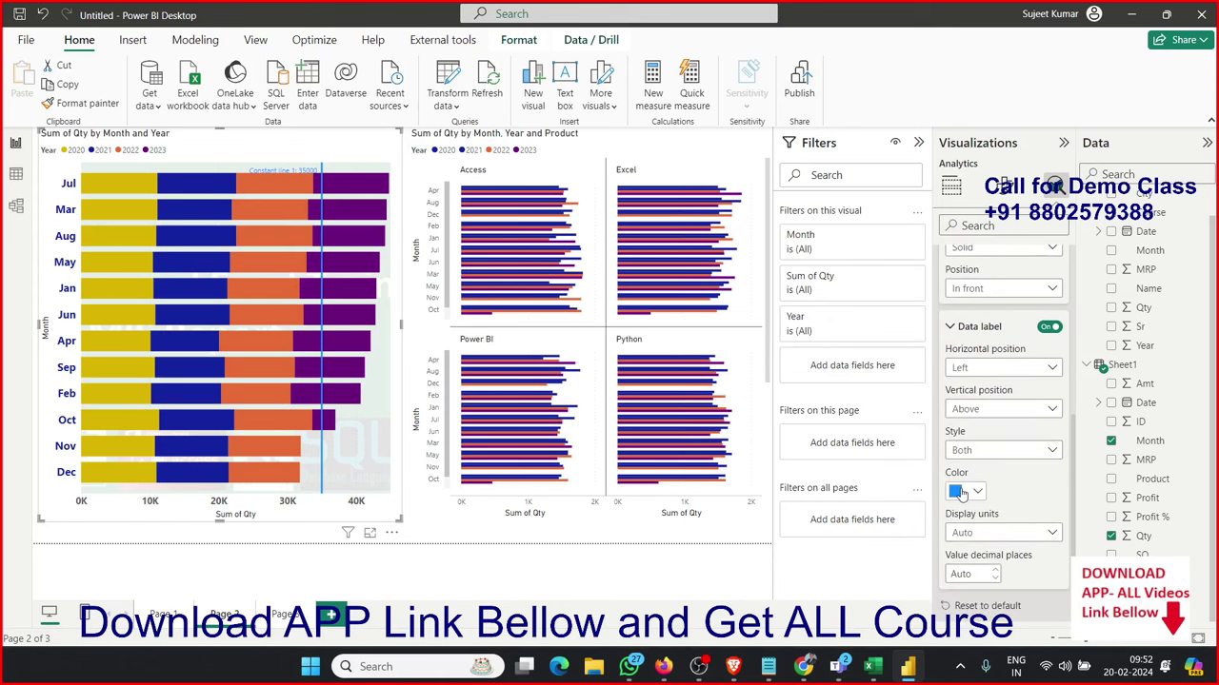
scroll(961, 492, "up", 5)
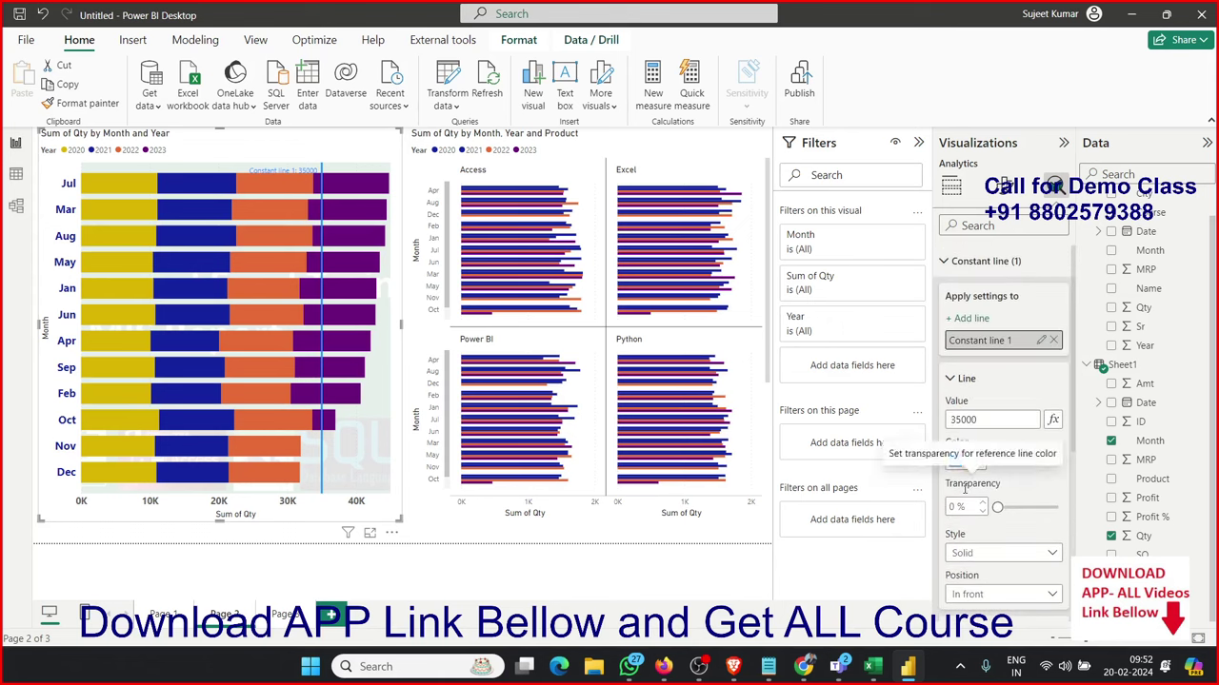
- Collapse the small-multiples chart's constant line settings, then go to Page 3
left_click(508, 504)
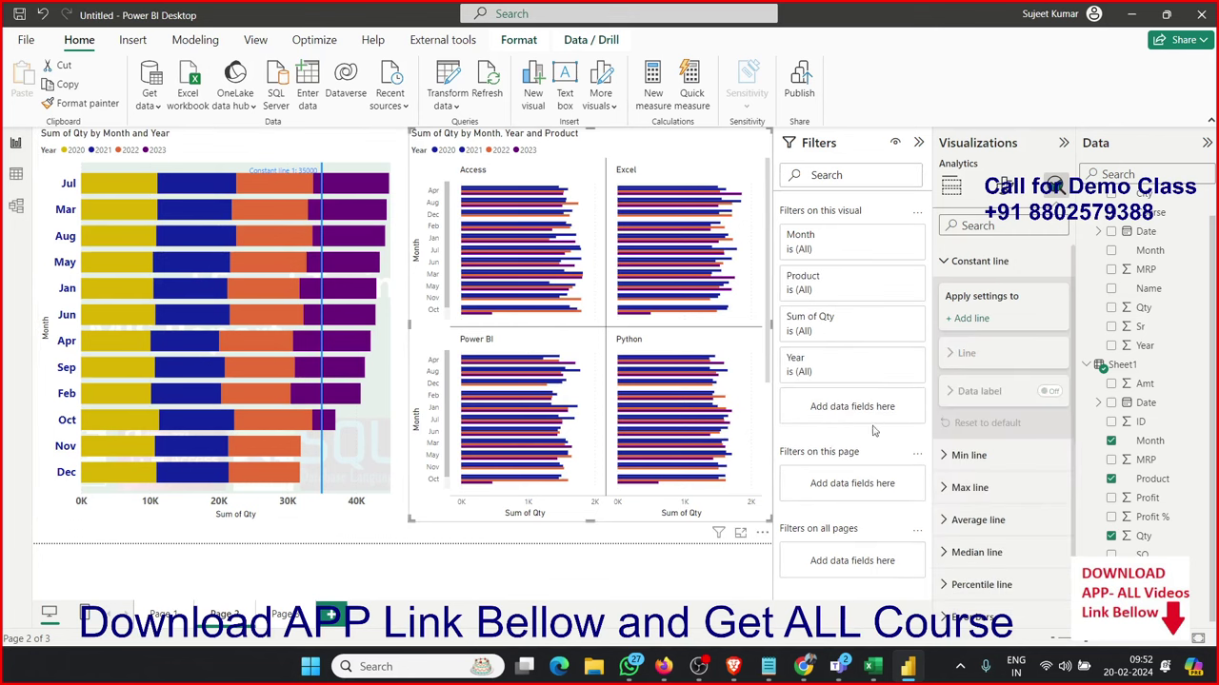
left_click(950, 267)
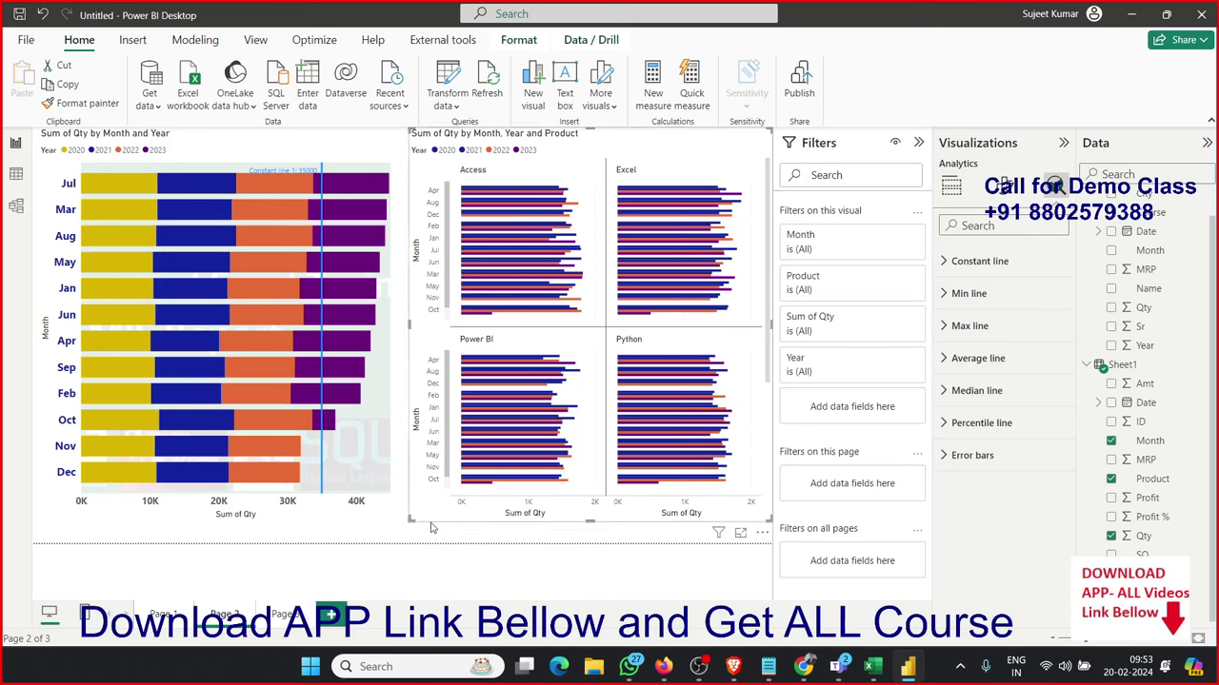
left_click(285, 614)
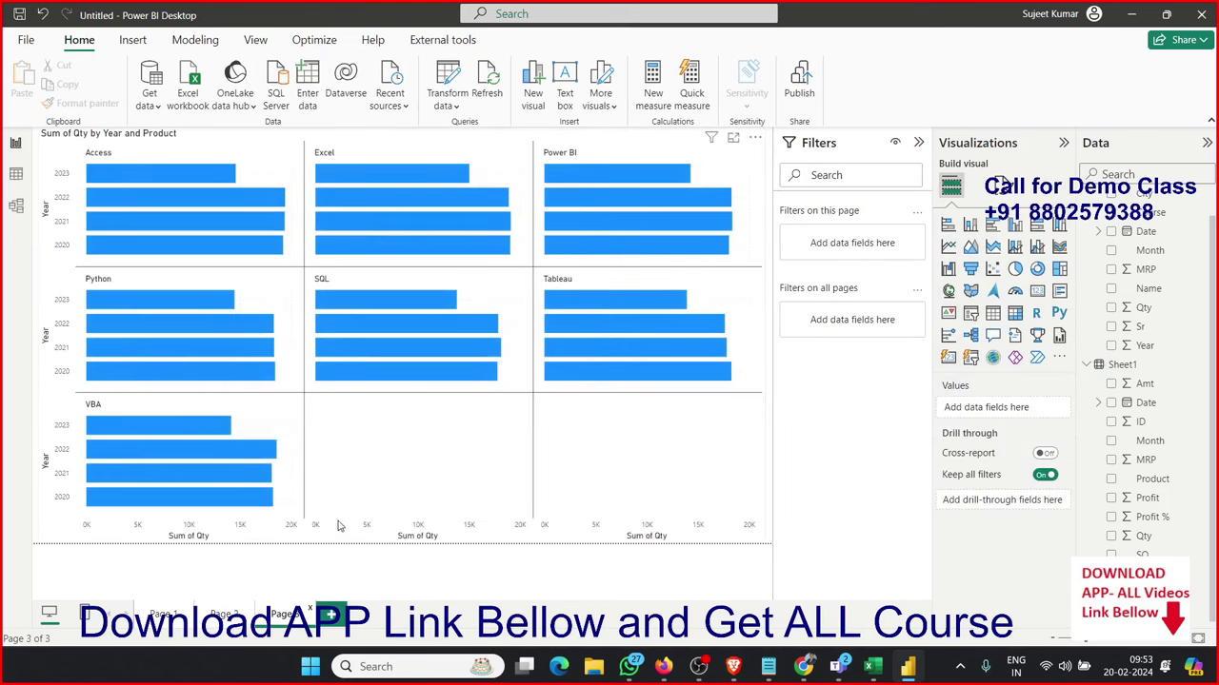
- Add a min line to the small-multiples bar chart in its Analytics options
left_click(341, 522)
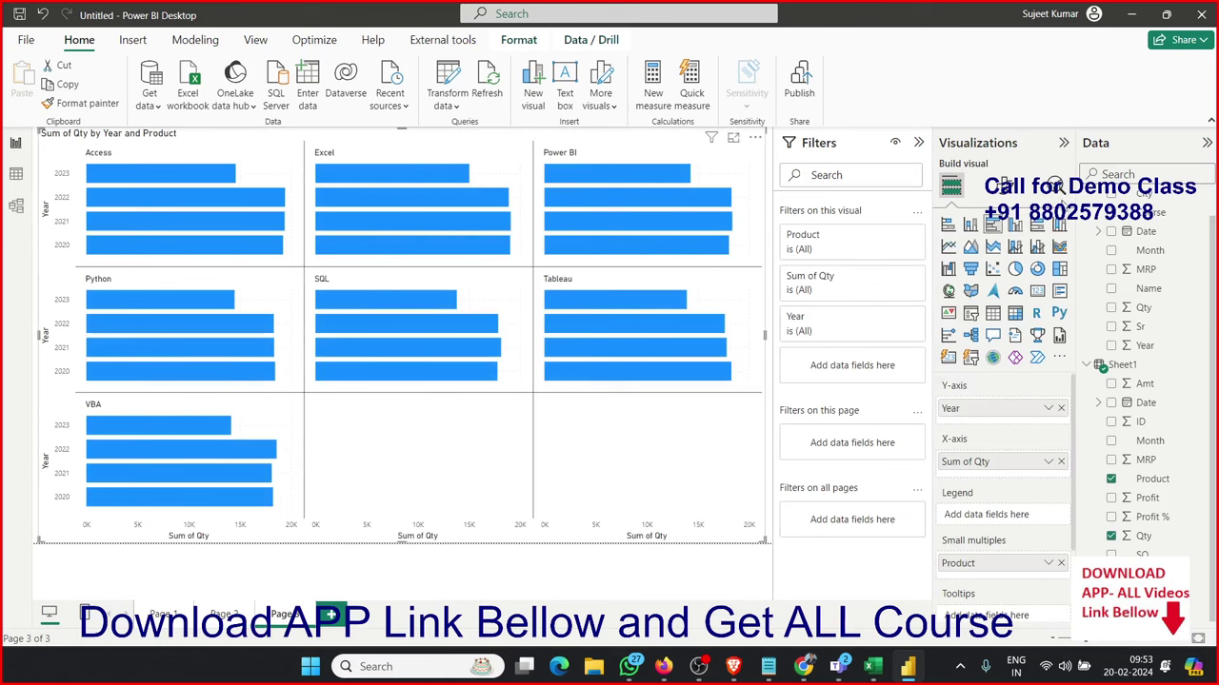
left_click(1055, 186)
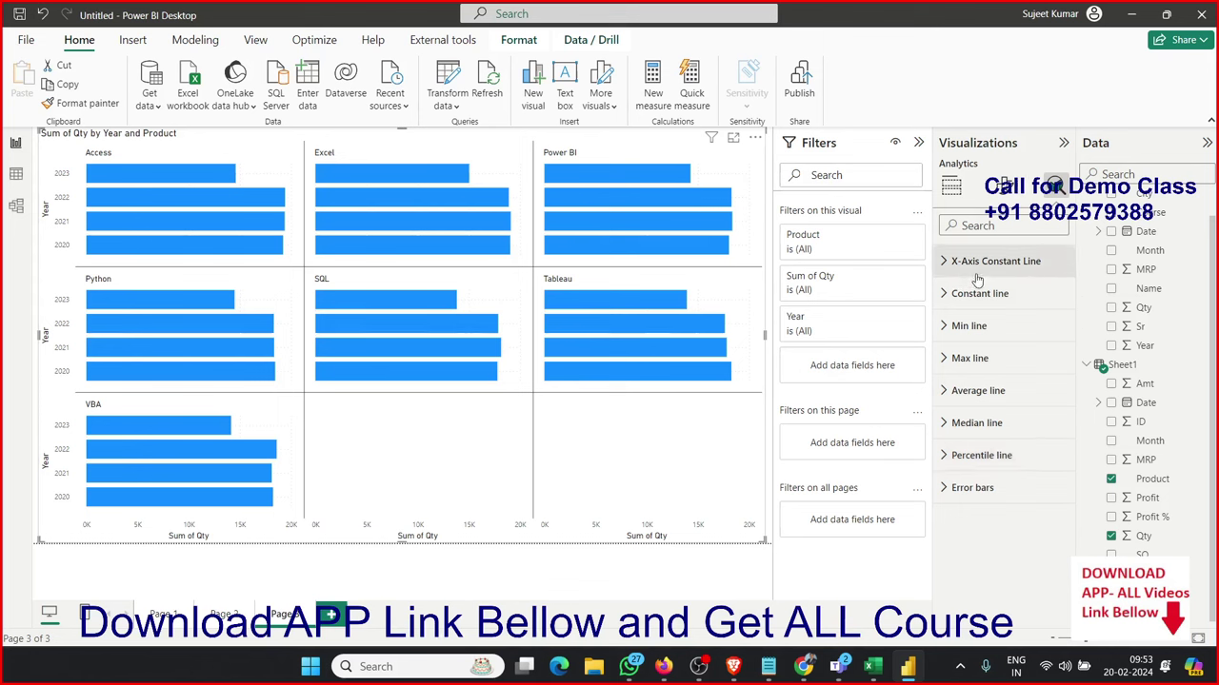
left_click(990, 328)
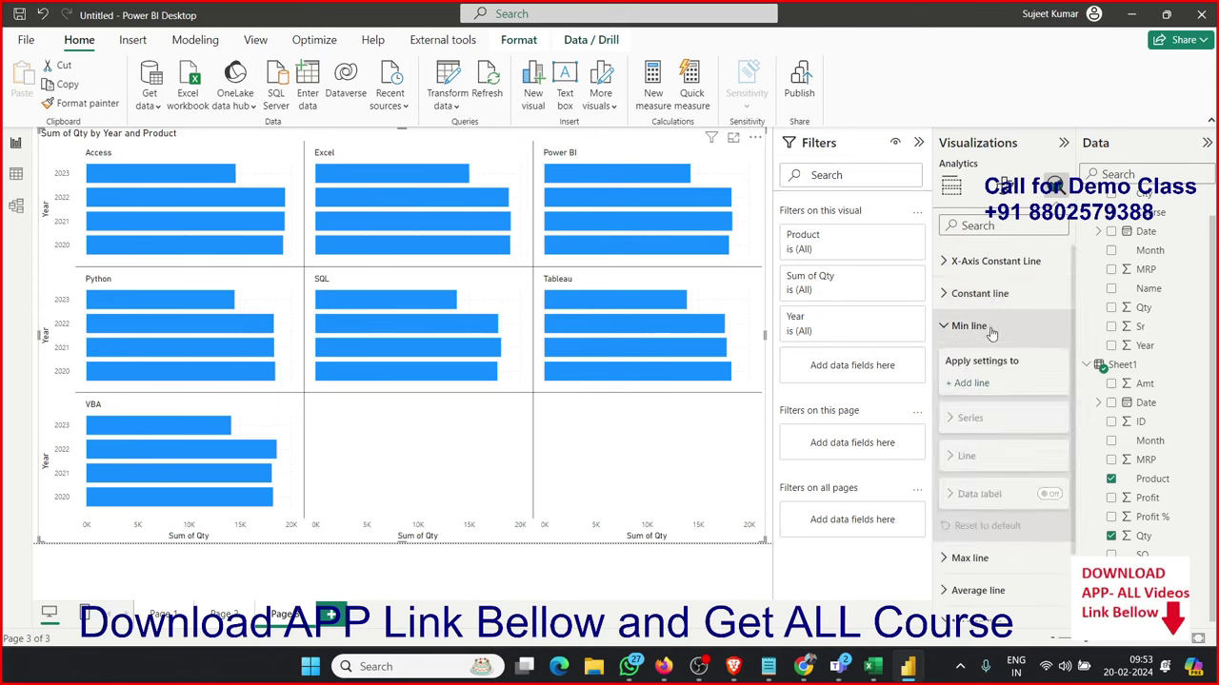
left_click(973, 383)
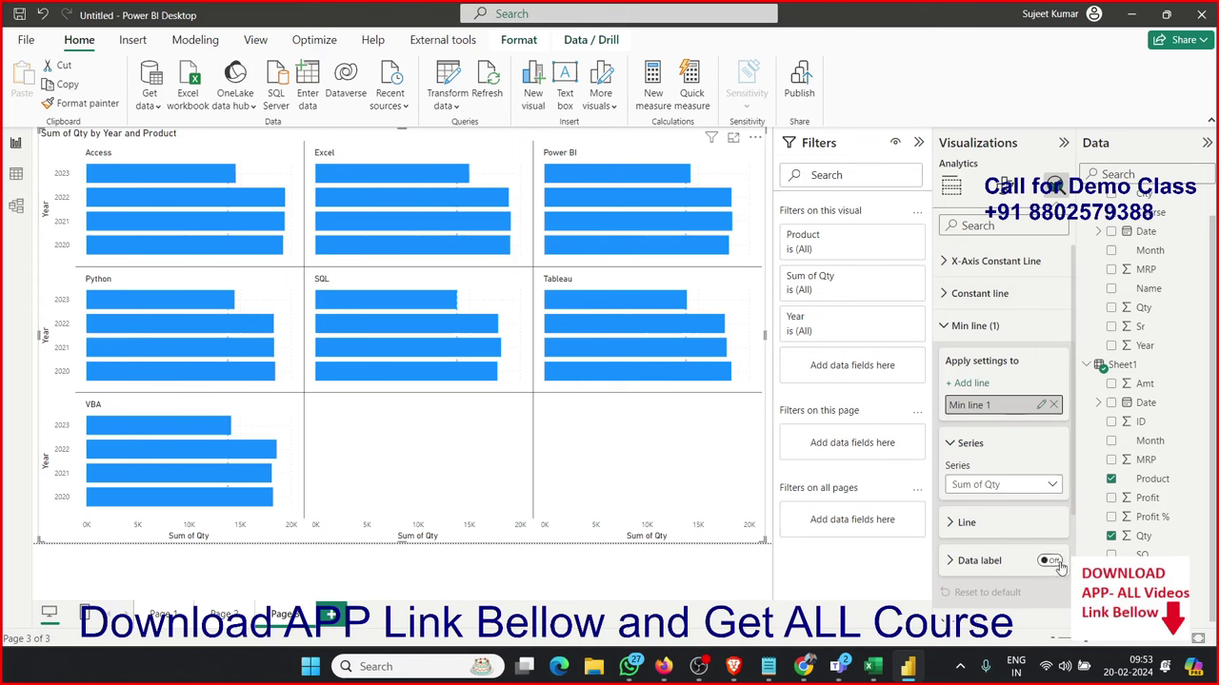
- Toggle the min line label on and off, then delete Min line 1 and collapse the section
left_click(1049, 561)
left_click(1050, 561)
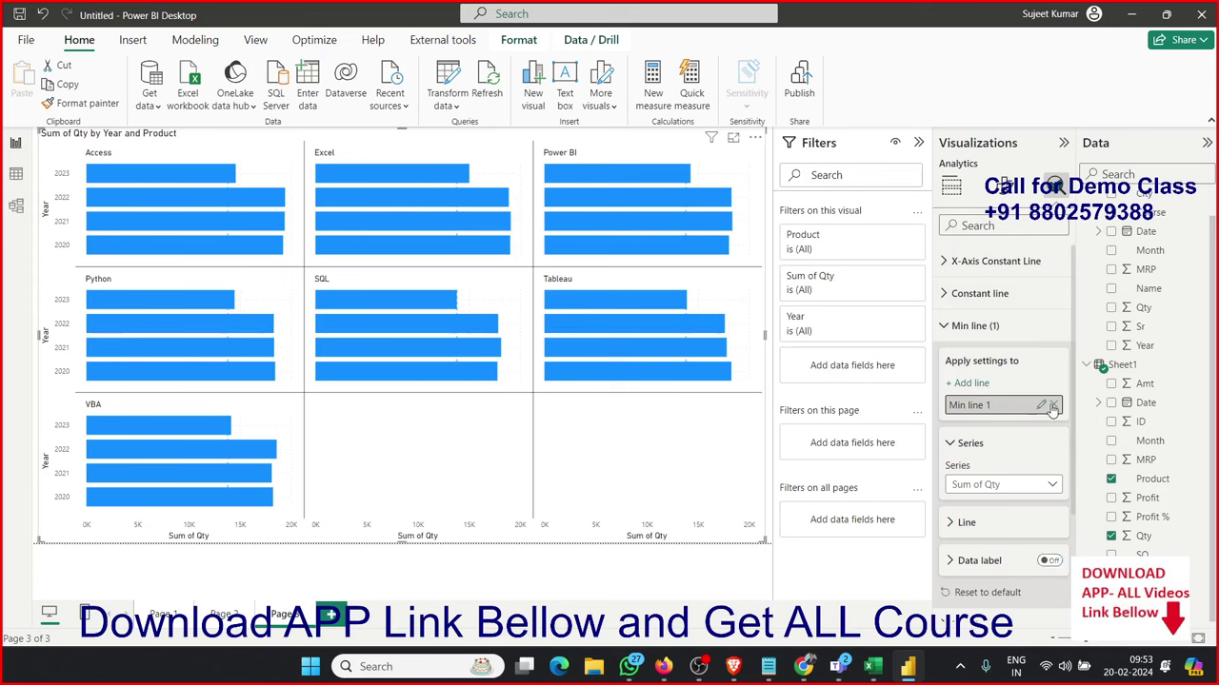
left_click(1053, 406)
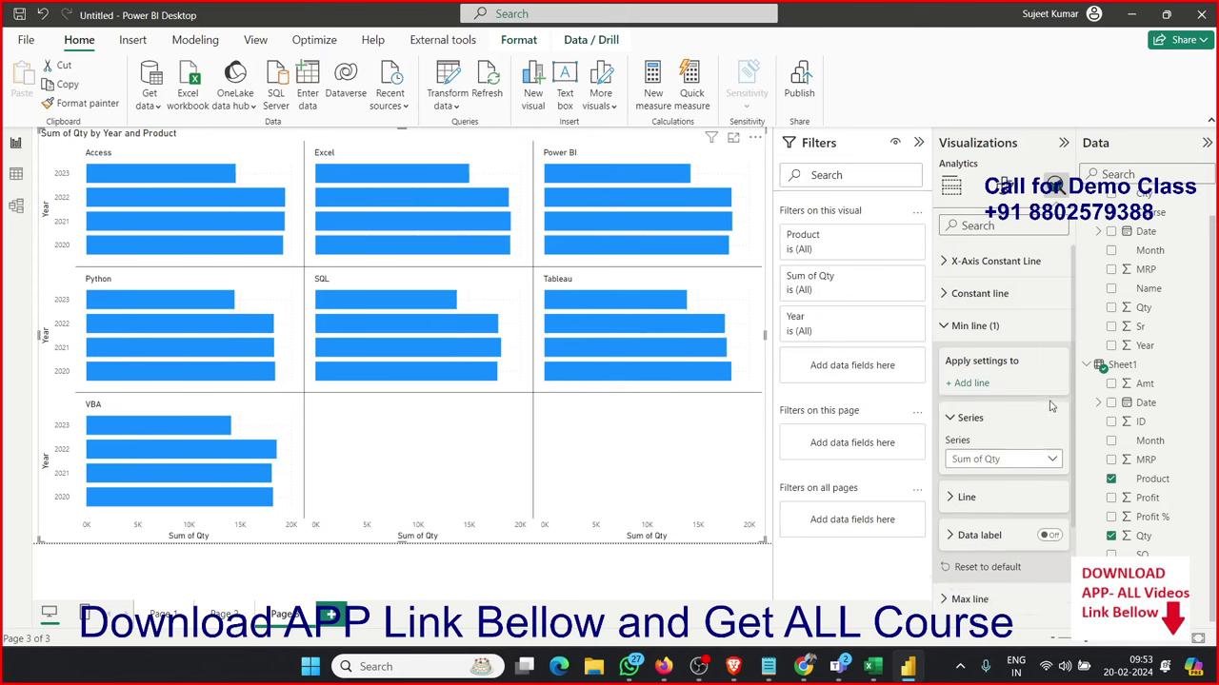
left_click(947, 326)
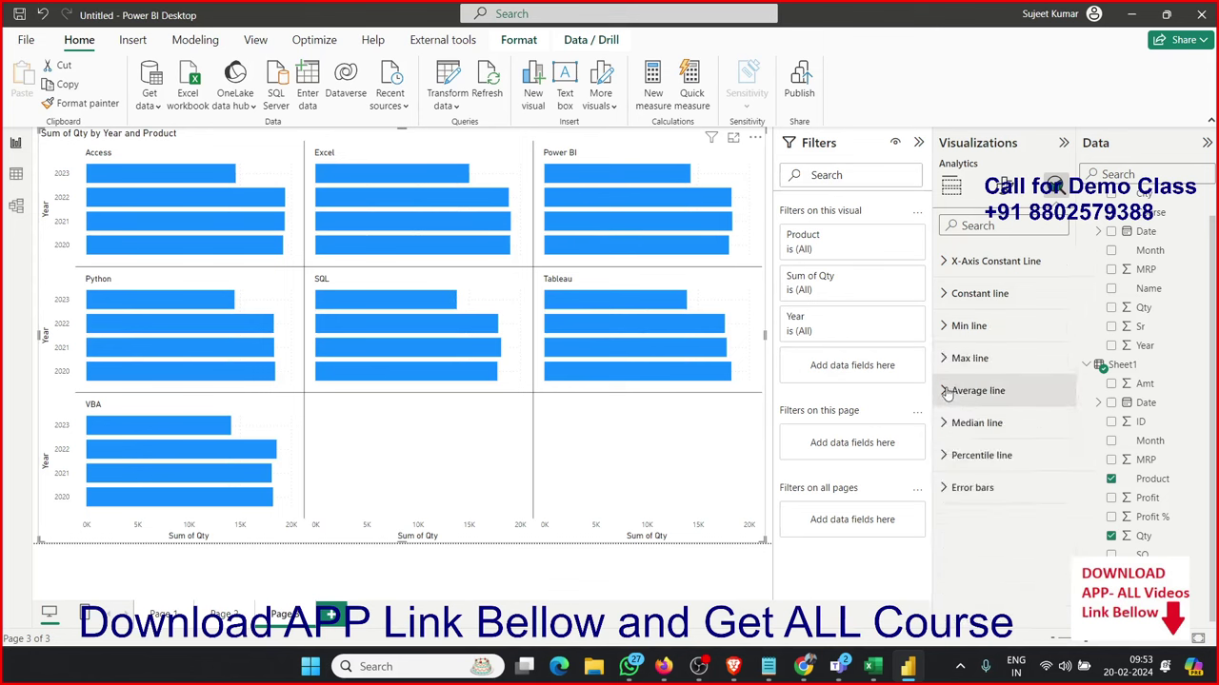
- Add an average line to the small-multiples chart and colour it magenta
left_click(947, 391)
left_click(981, 451)
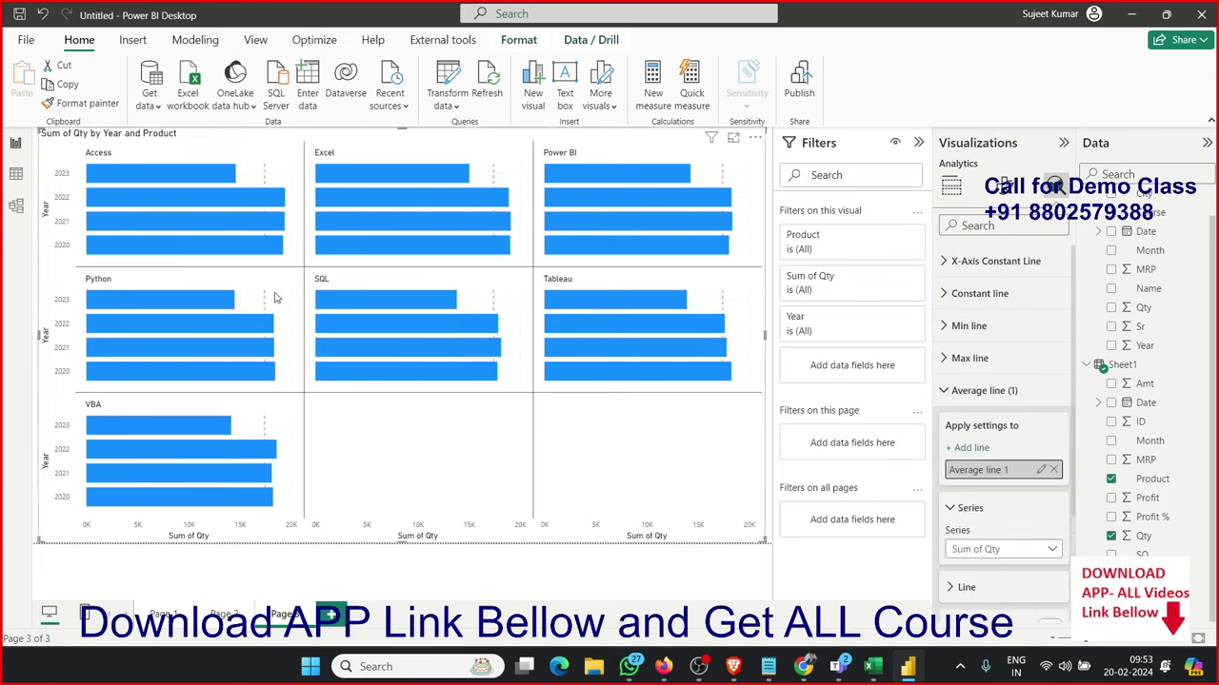
scroll(1004, 511, "down", 3)
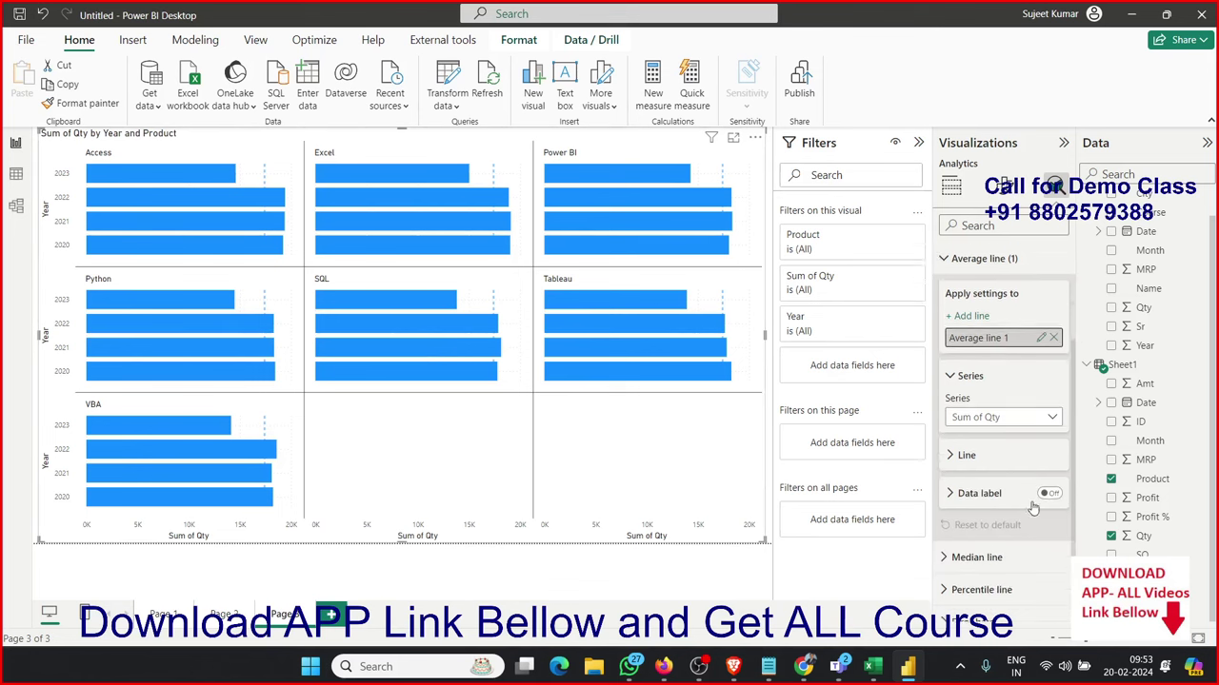
left_click(973, 444)
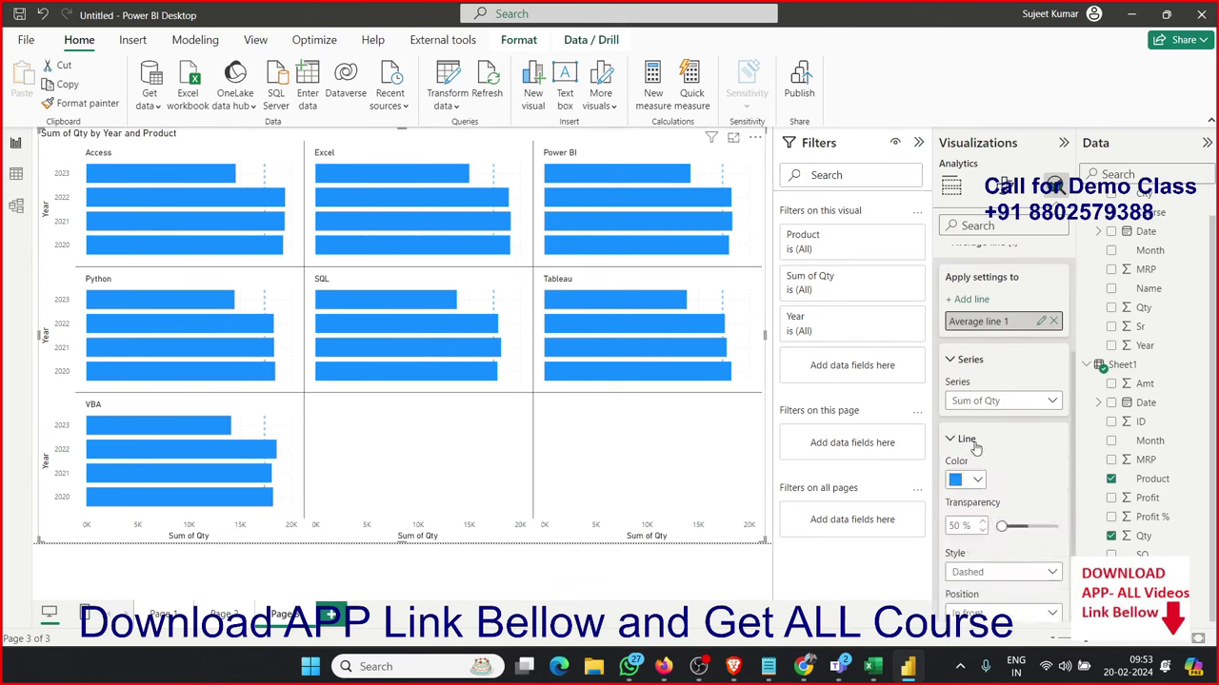
left_click(977, 480)
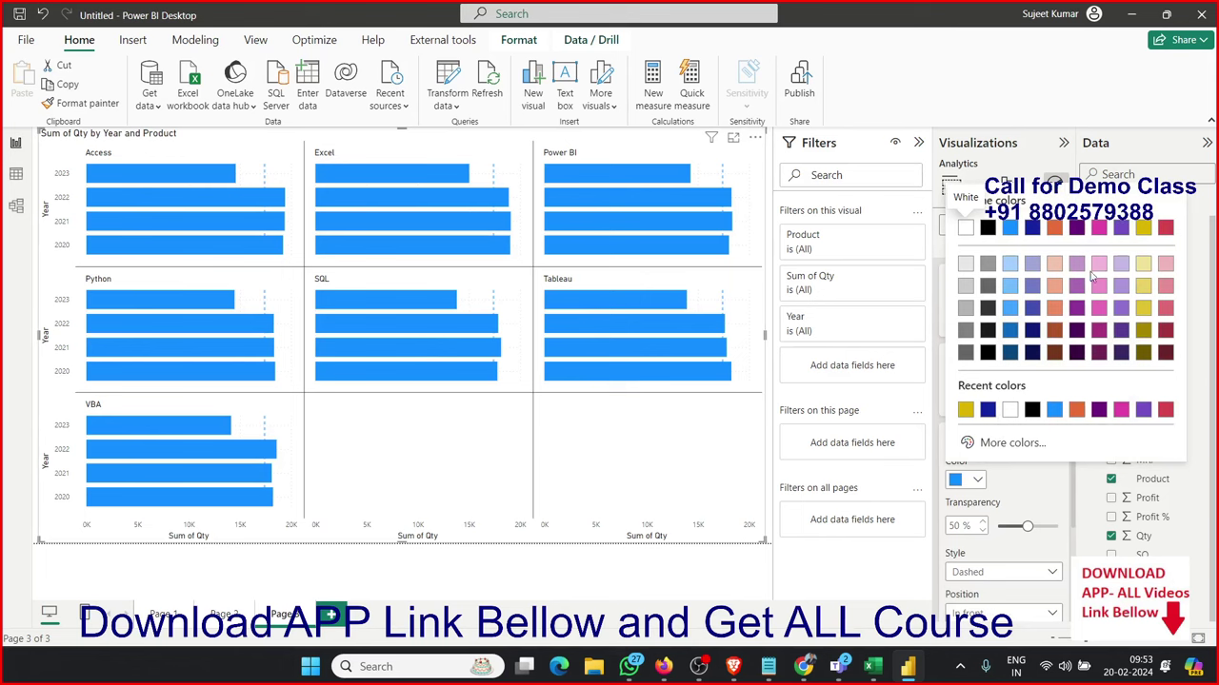
left_click(1100, 228)
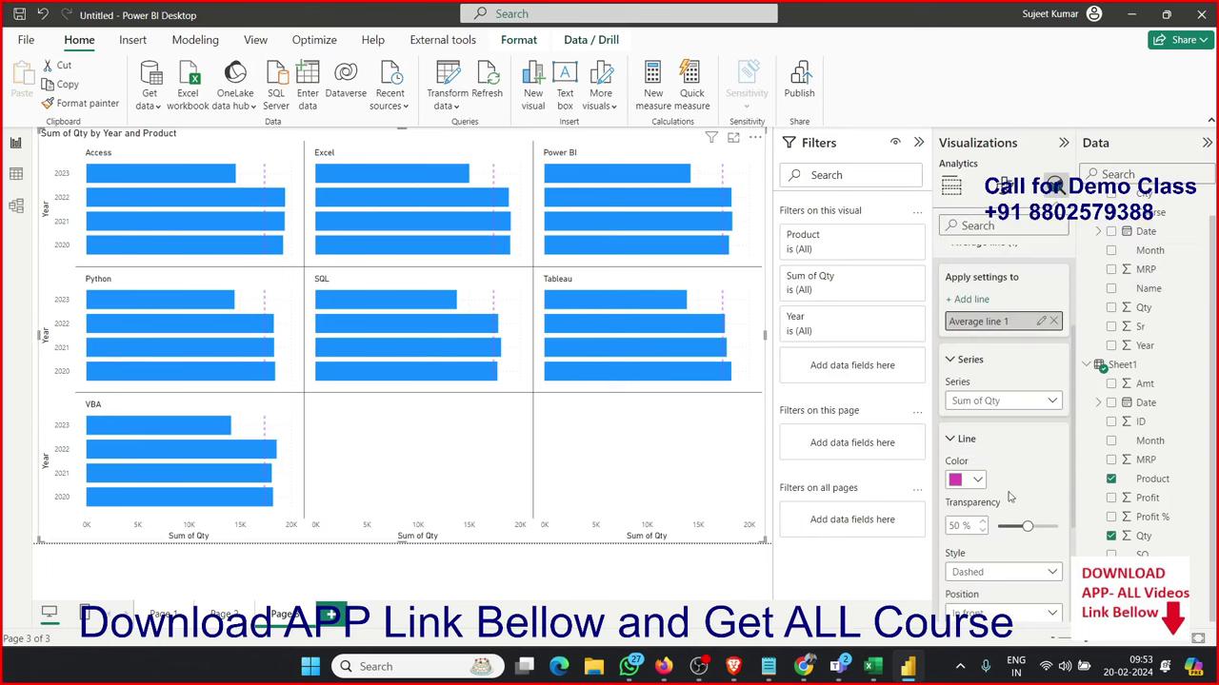
- Give the average line a Solid style and 0% transparency
left_click(972, 572)
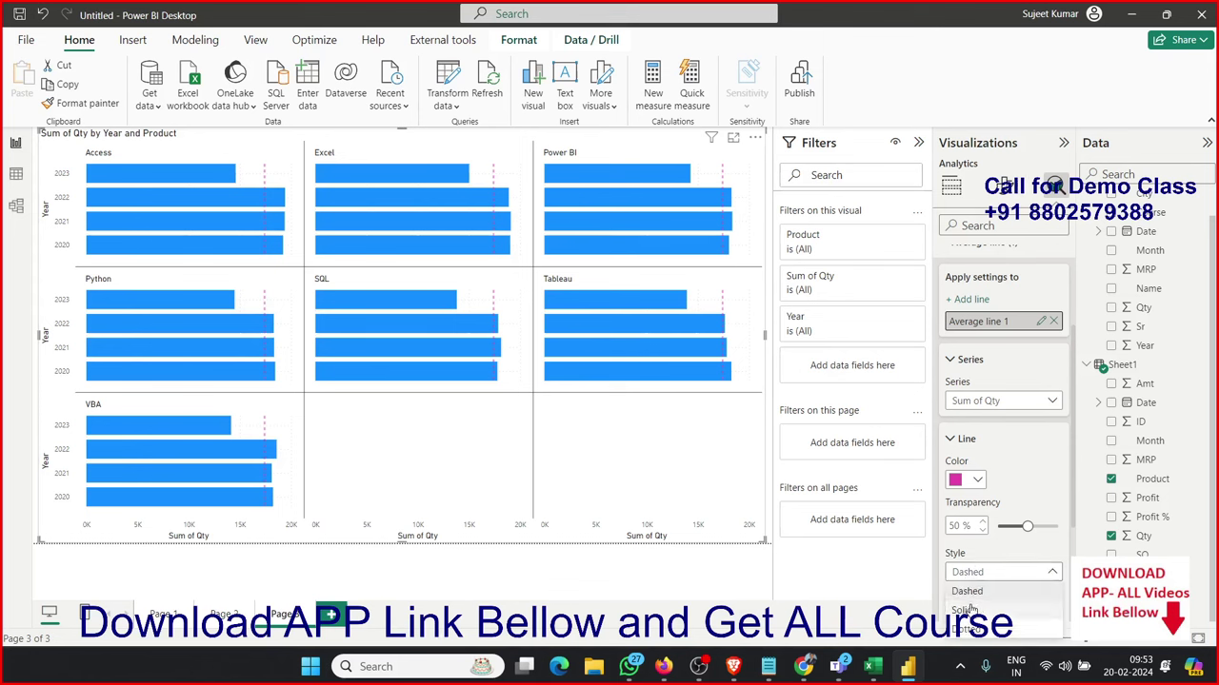
left_click(964, 609)
scroll(971, 534, "down", 3)
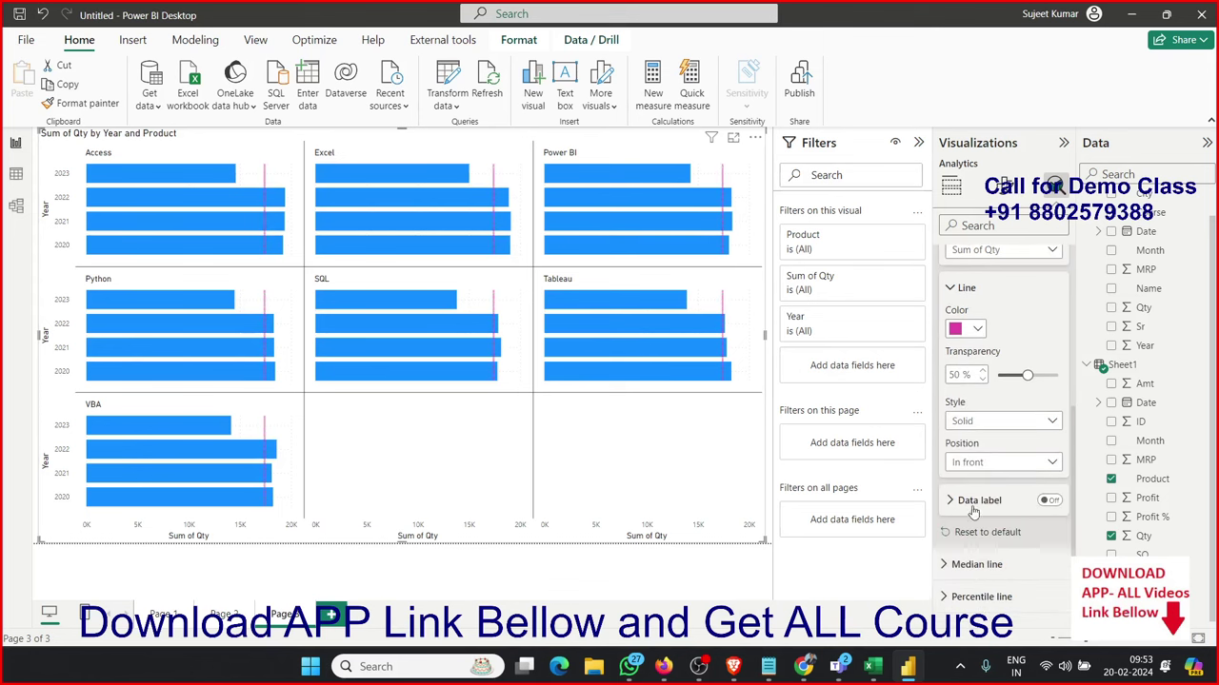
left_click_drag(1027, 375, 998, 375)
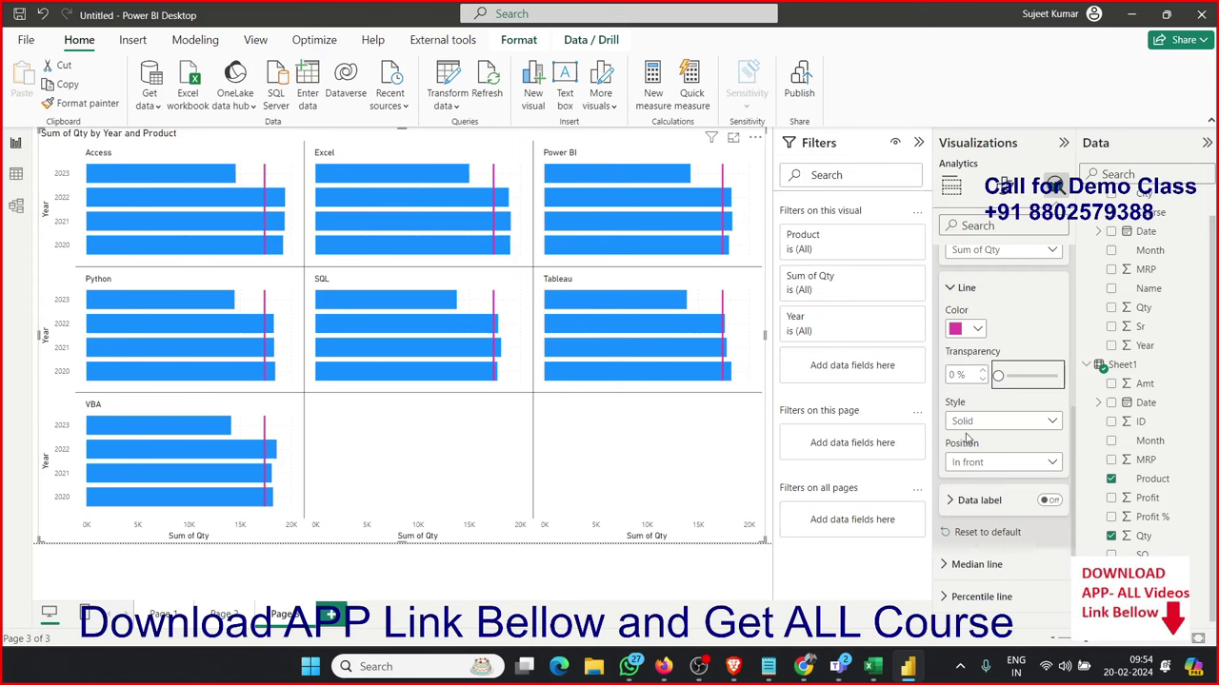
left_click(958, 290)
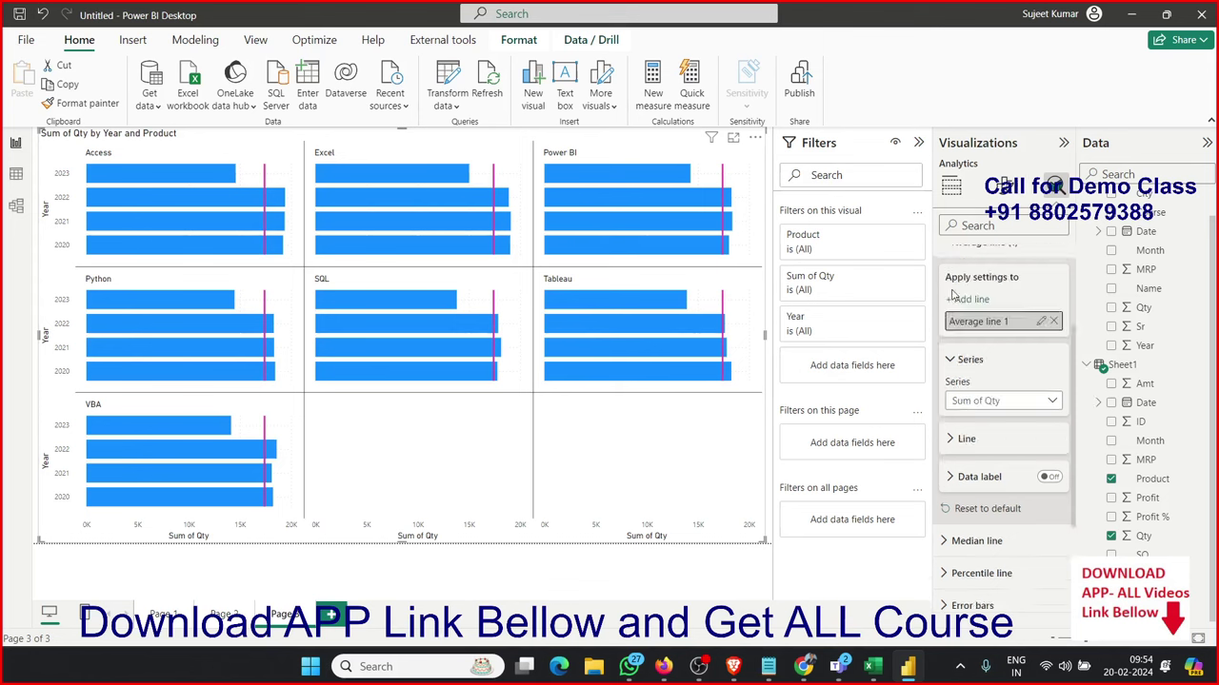
left_click(953, 362)
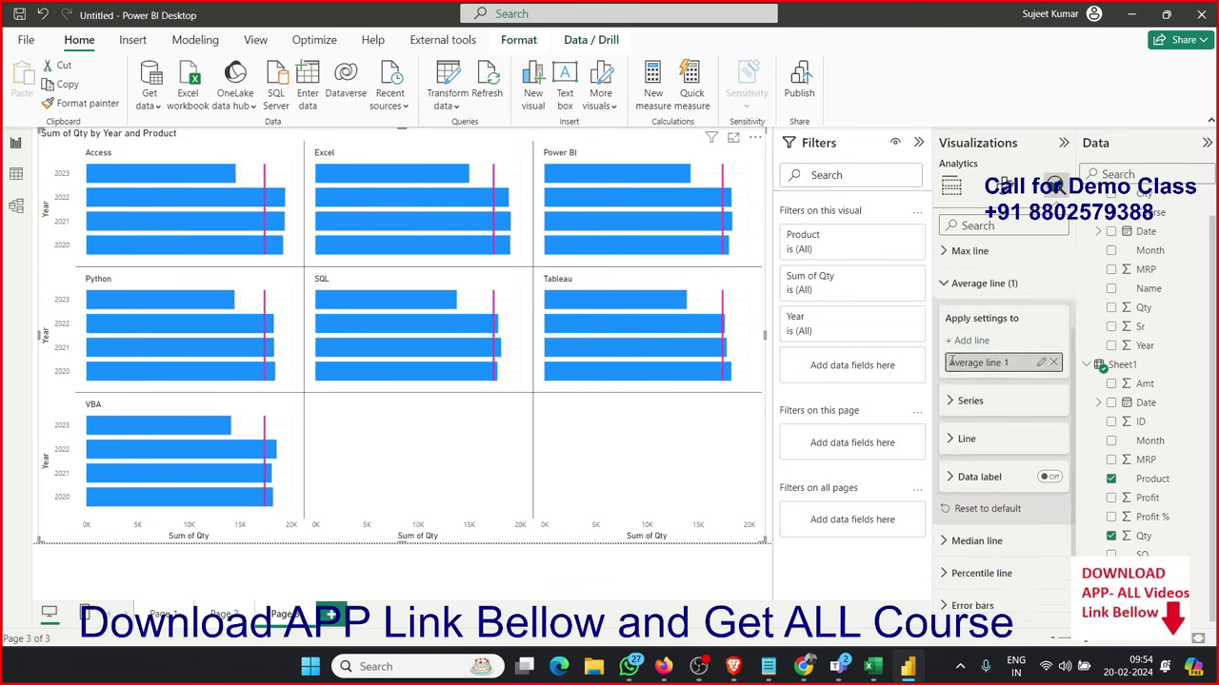
left_click(950, 404)
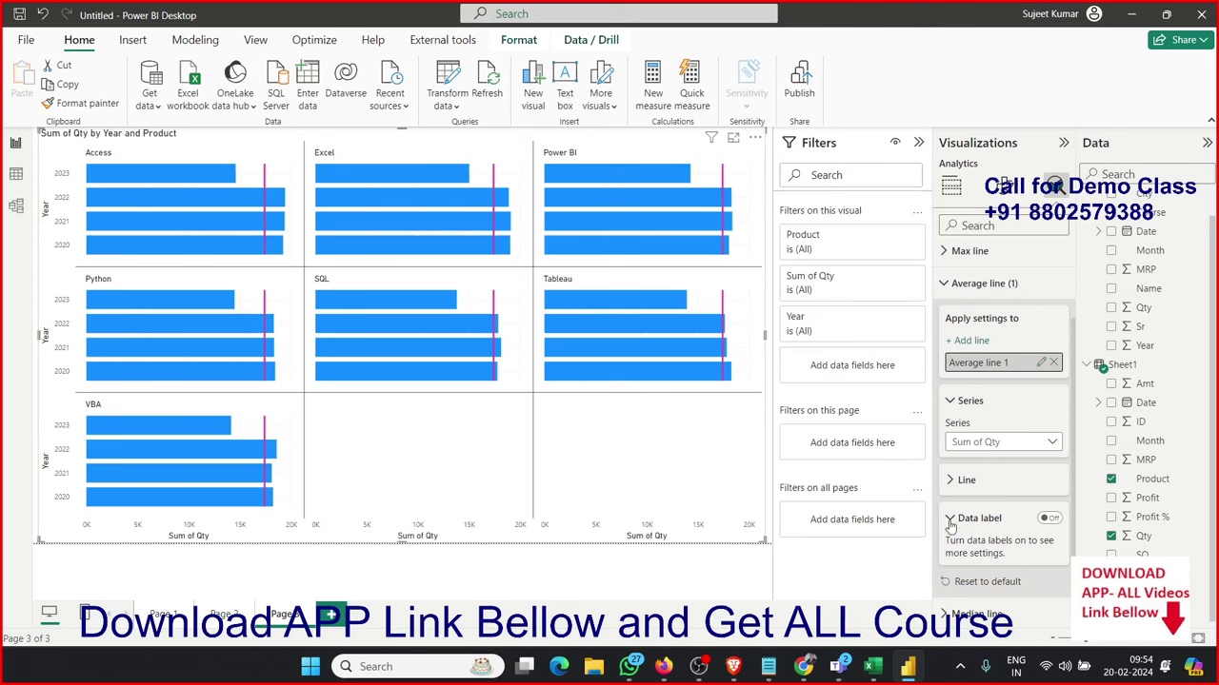
scroll(950, 521, "up", 2)
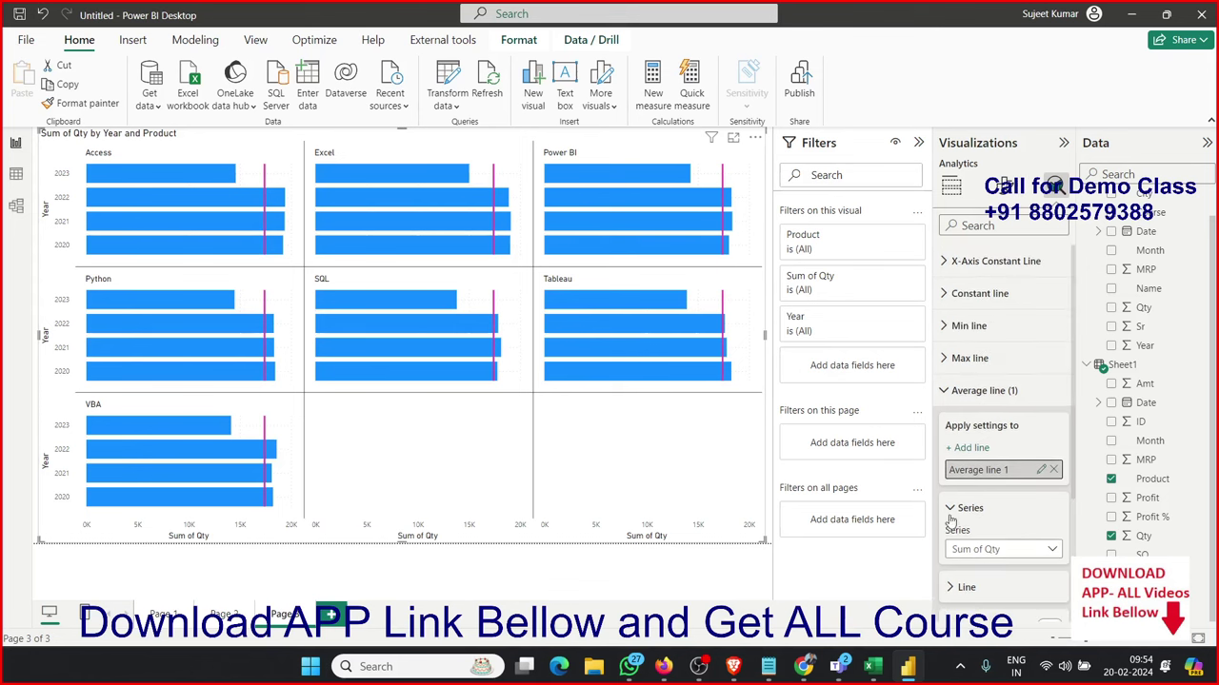
left_click(1004, 194)
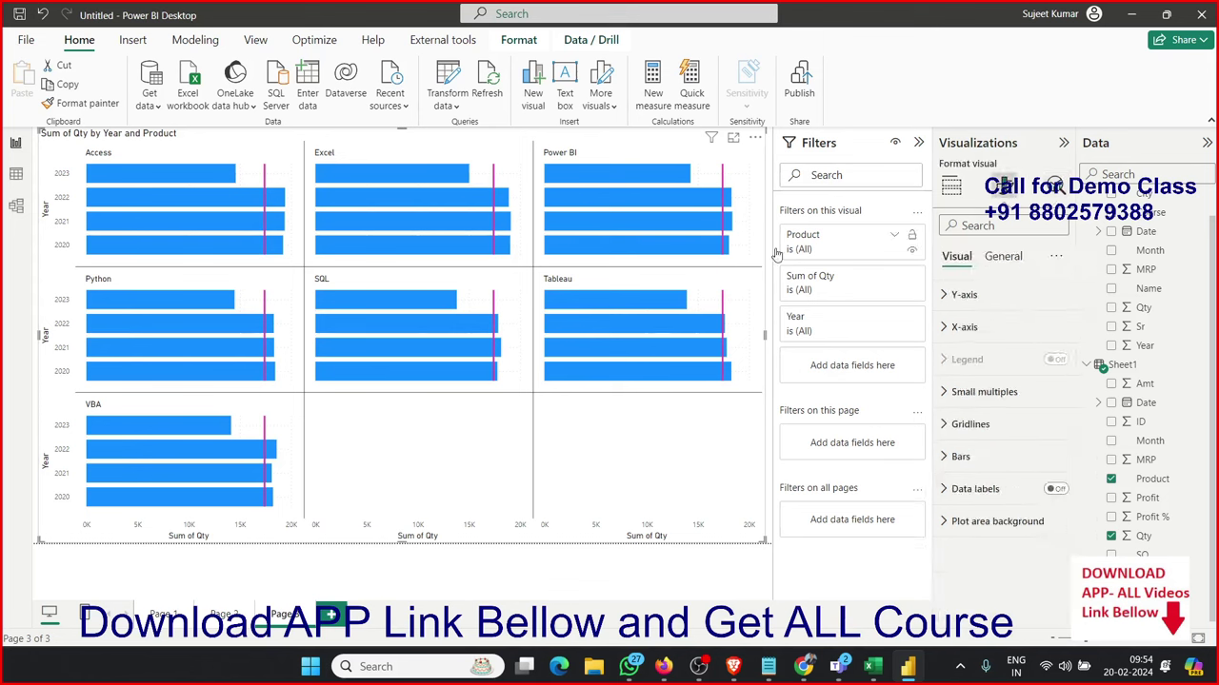
- Create Page 4 with an enlarged stacked column chart placeholder
left_click(329, 615)
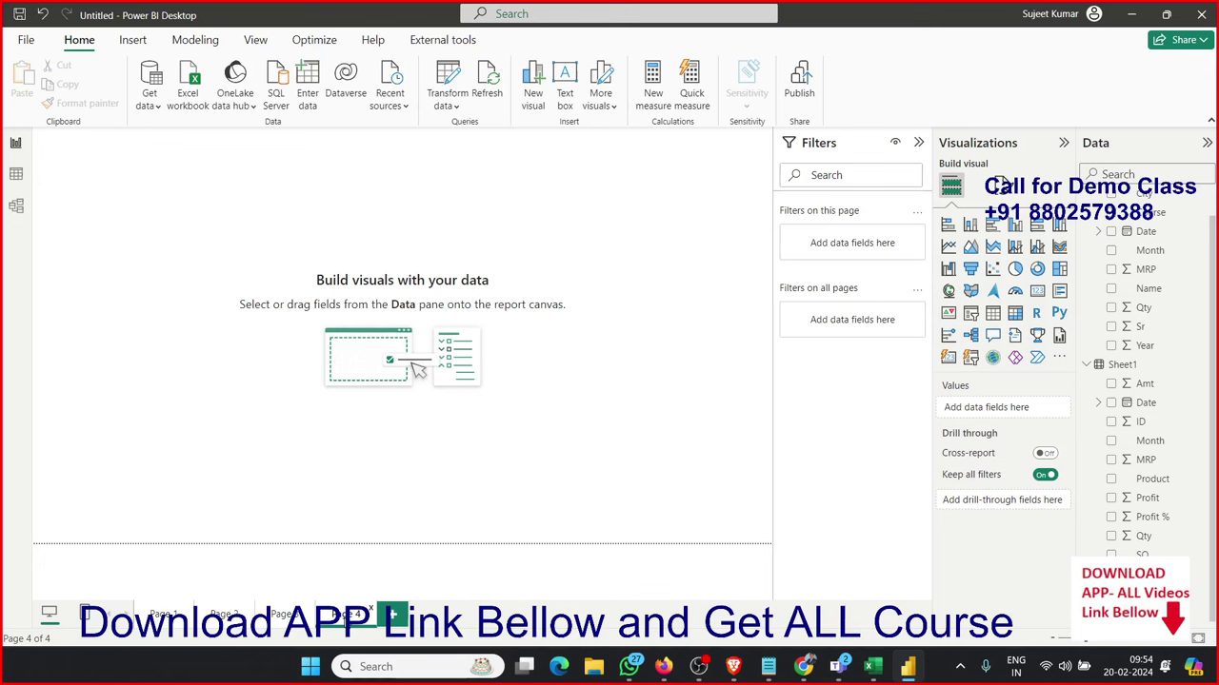
left_click(970, 224)
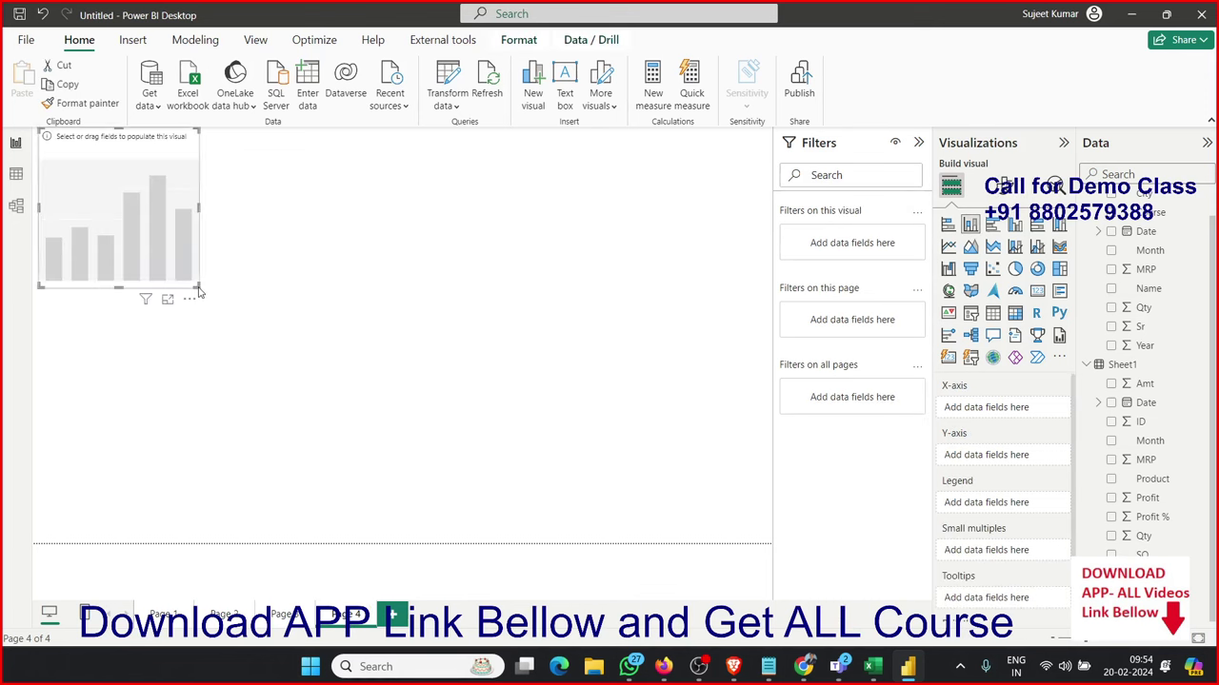
left_click_drag(199, 286, 296, 290)
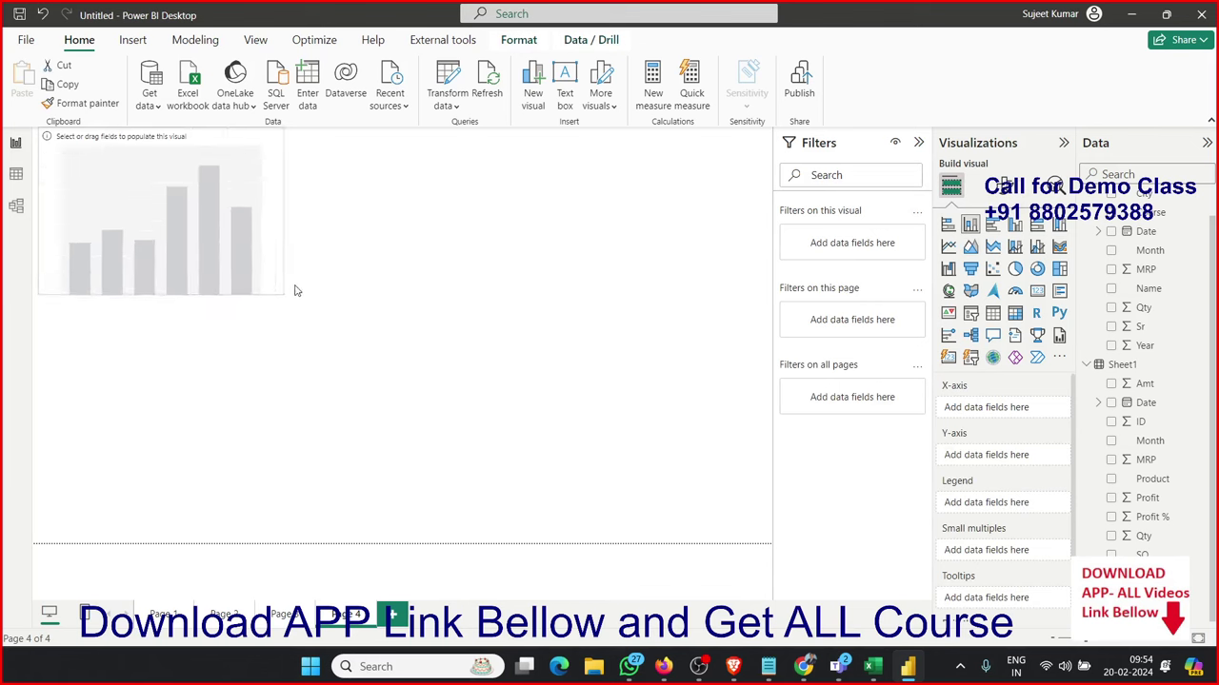
left_click(414, 341)
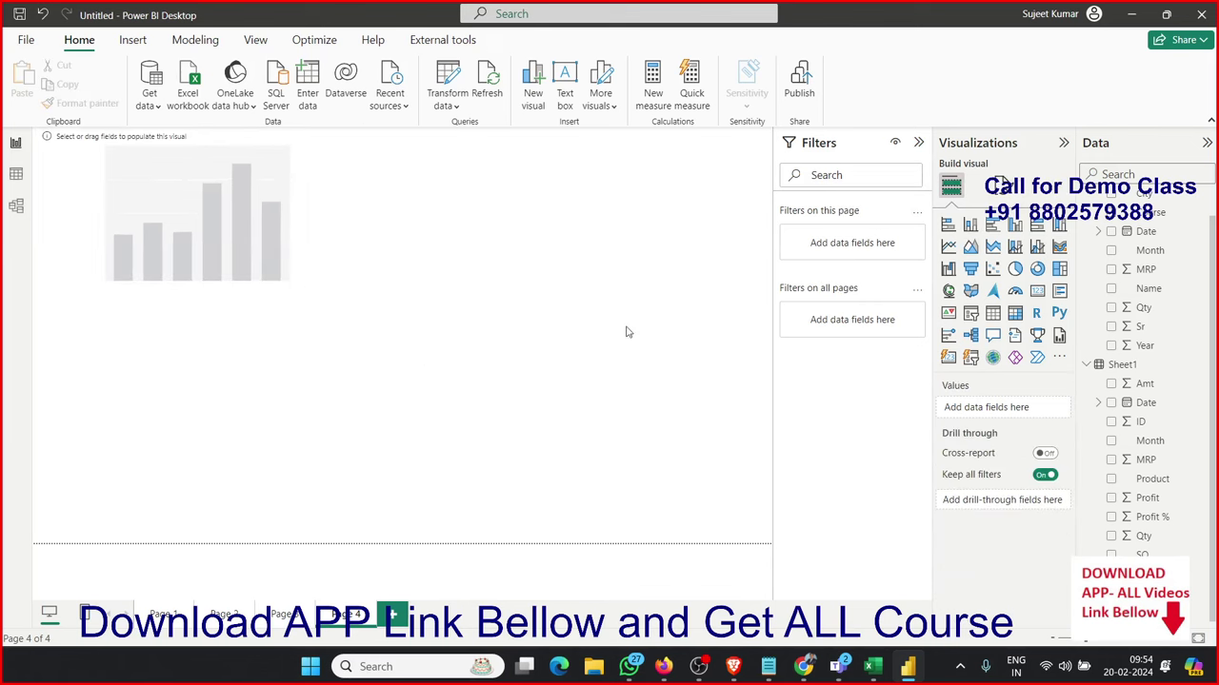
- Add clustered and top-right 100% stacked column charts; put Product on the stacked chart's axis
left_click(1014, 226)
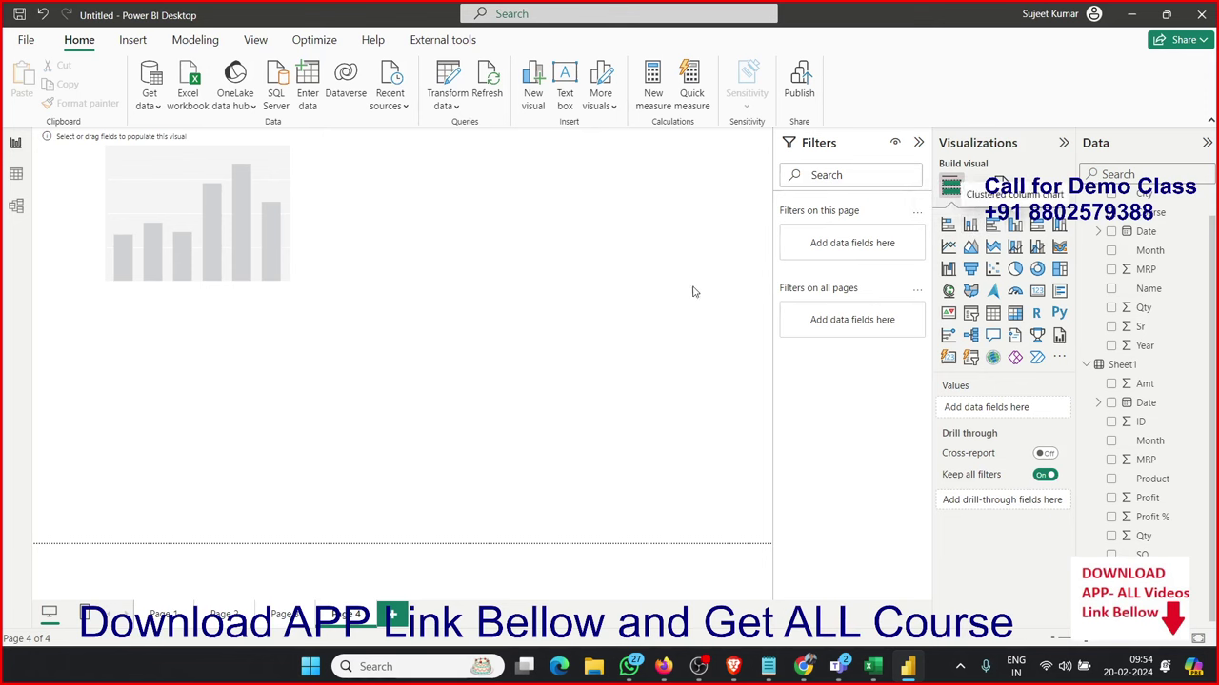
left_click(558, 339)
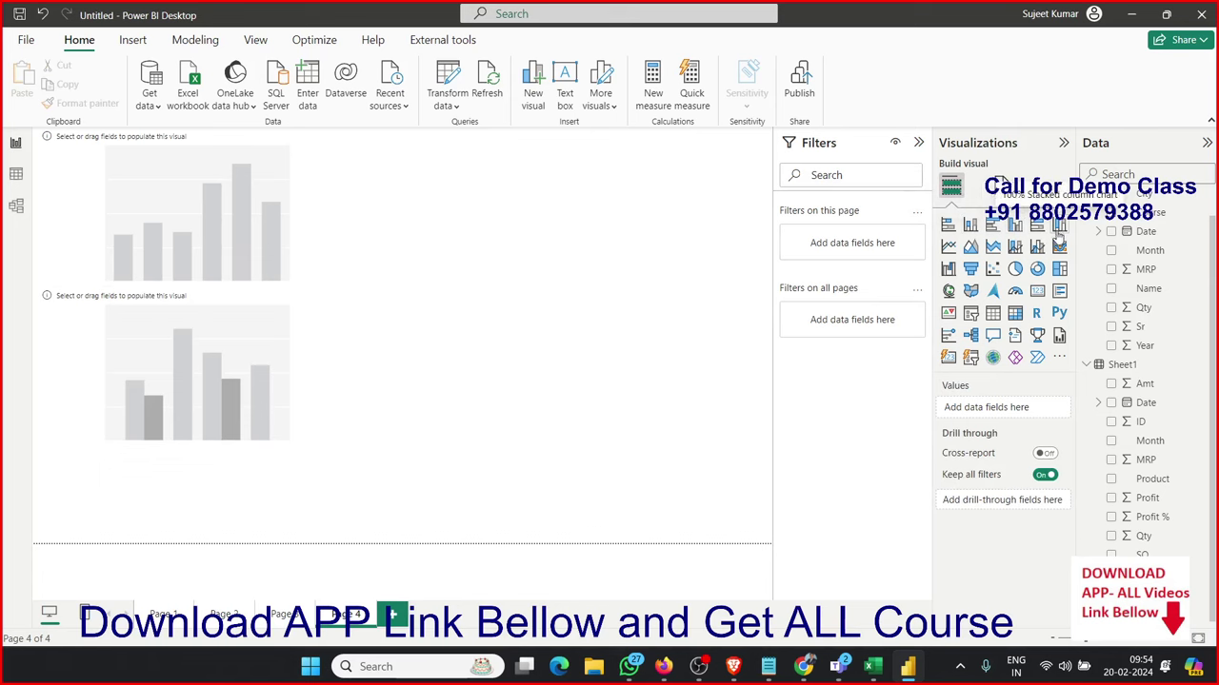
left_click(1059, 228)
left_click_drag(381, 481, 641, 186)
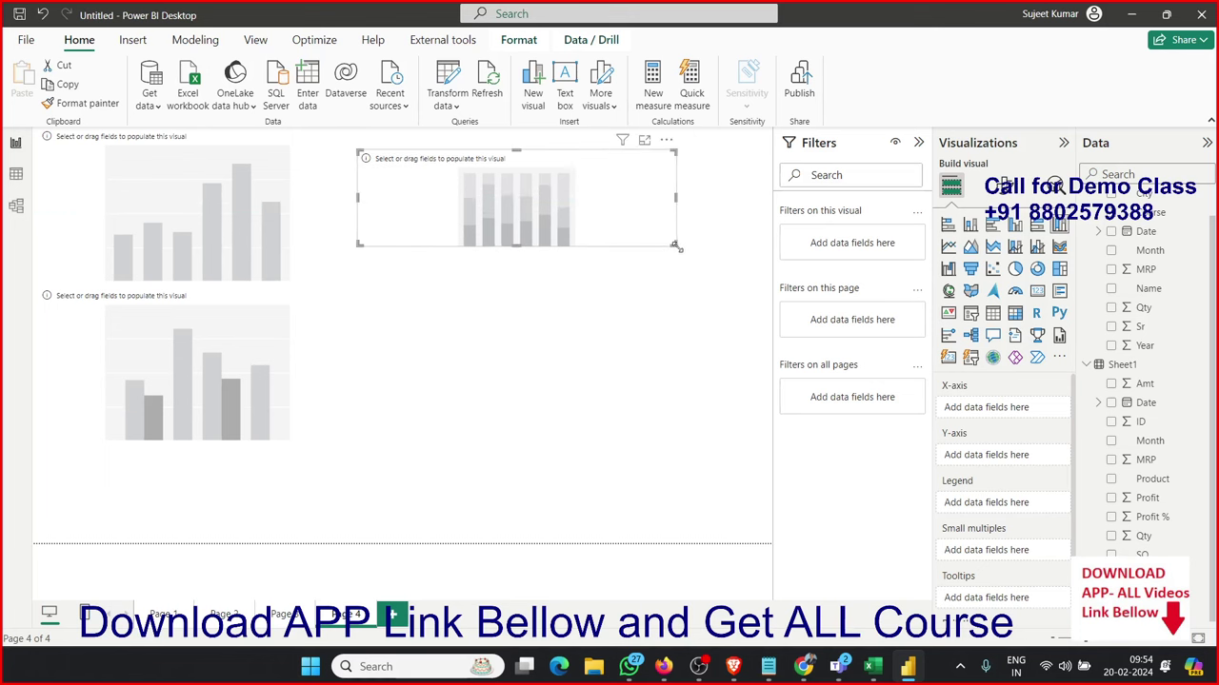
left_click_drag(674, 246, 731, 284)
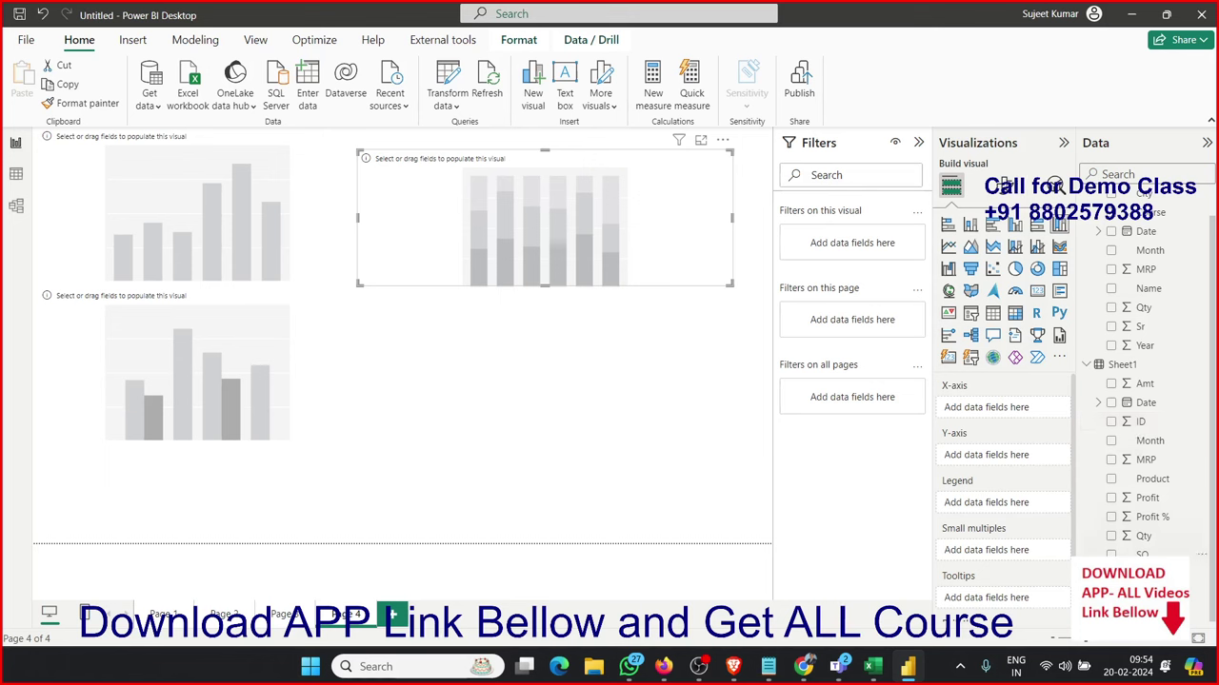
left_click_drag(1152, 479, 286, 246)
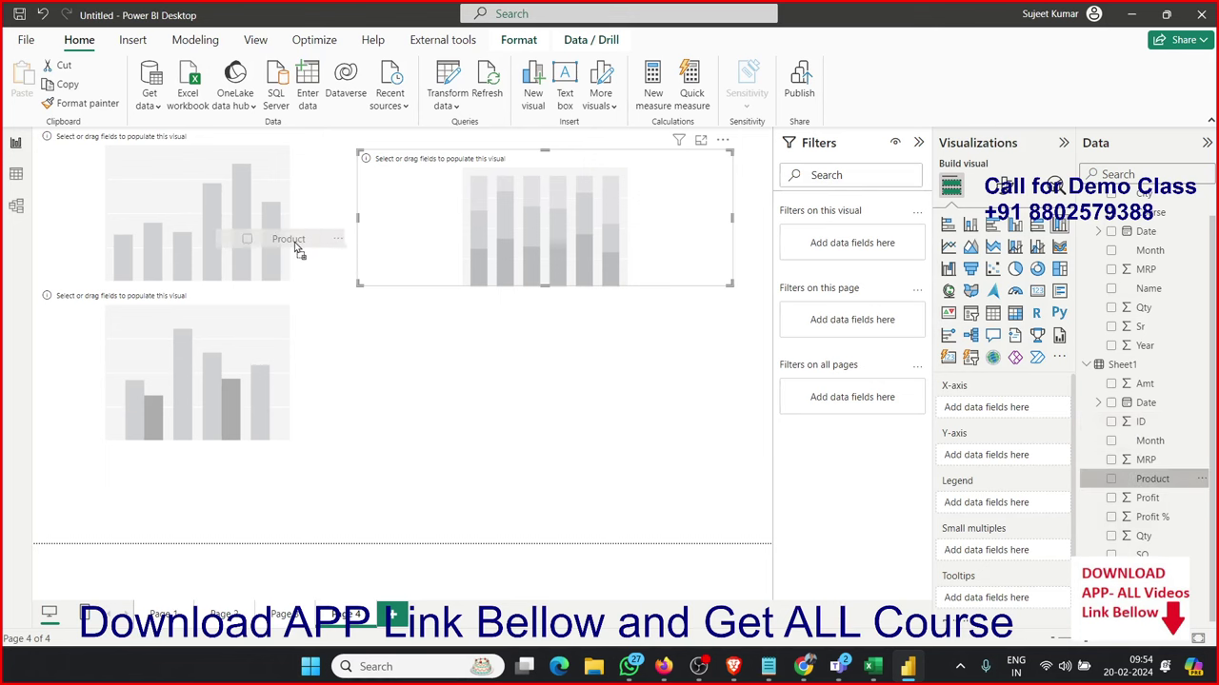
- Add Qty to the stacked column chart's Y-axis and Store to its Legend
left_click_drag(1142, 536, 308, 279)
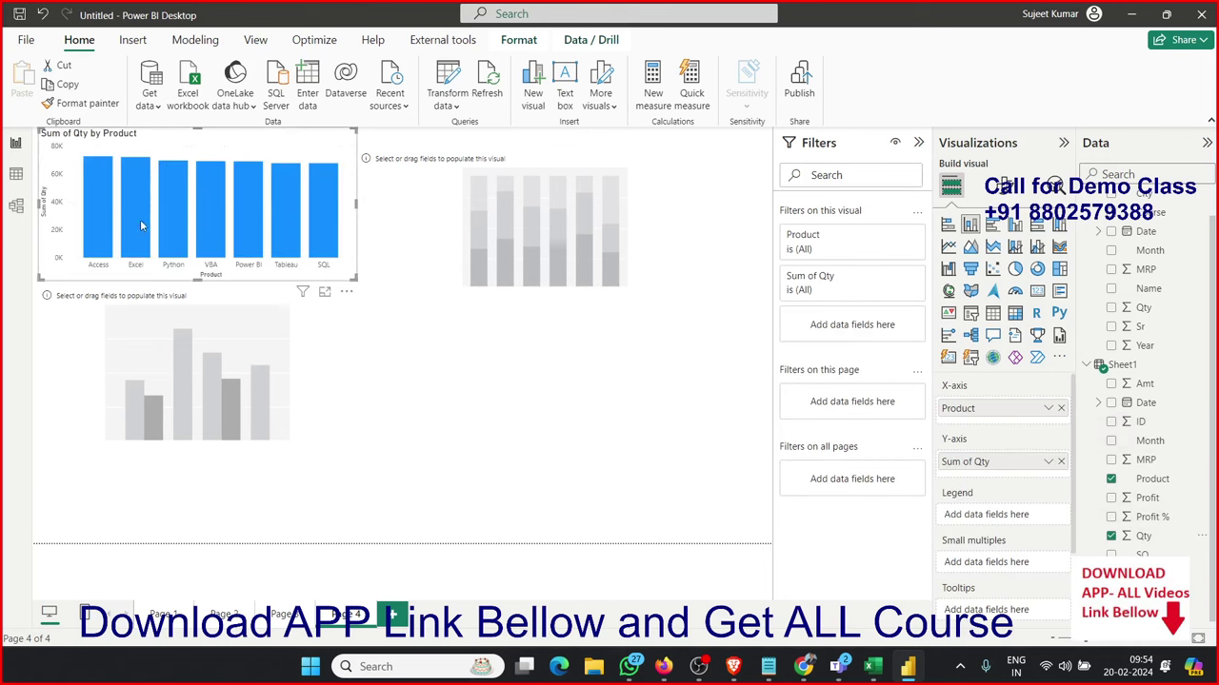
mouse_move(310, 223)
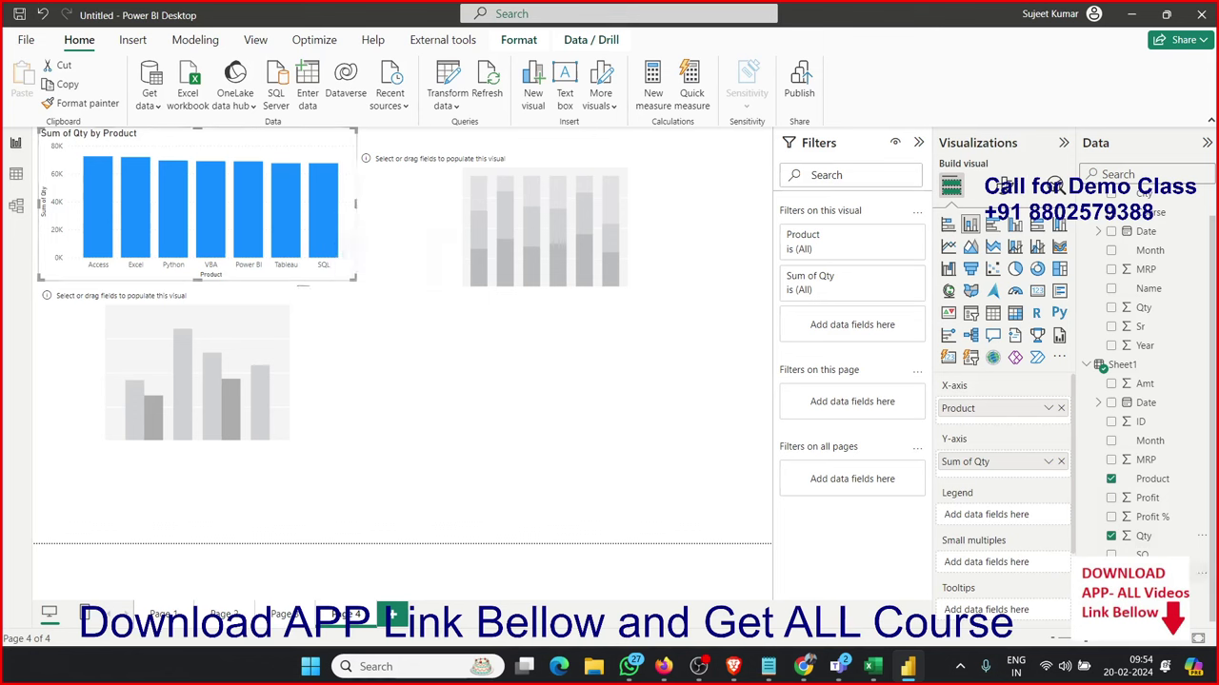
left_click_drag(1147, 574, 986, 514)
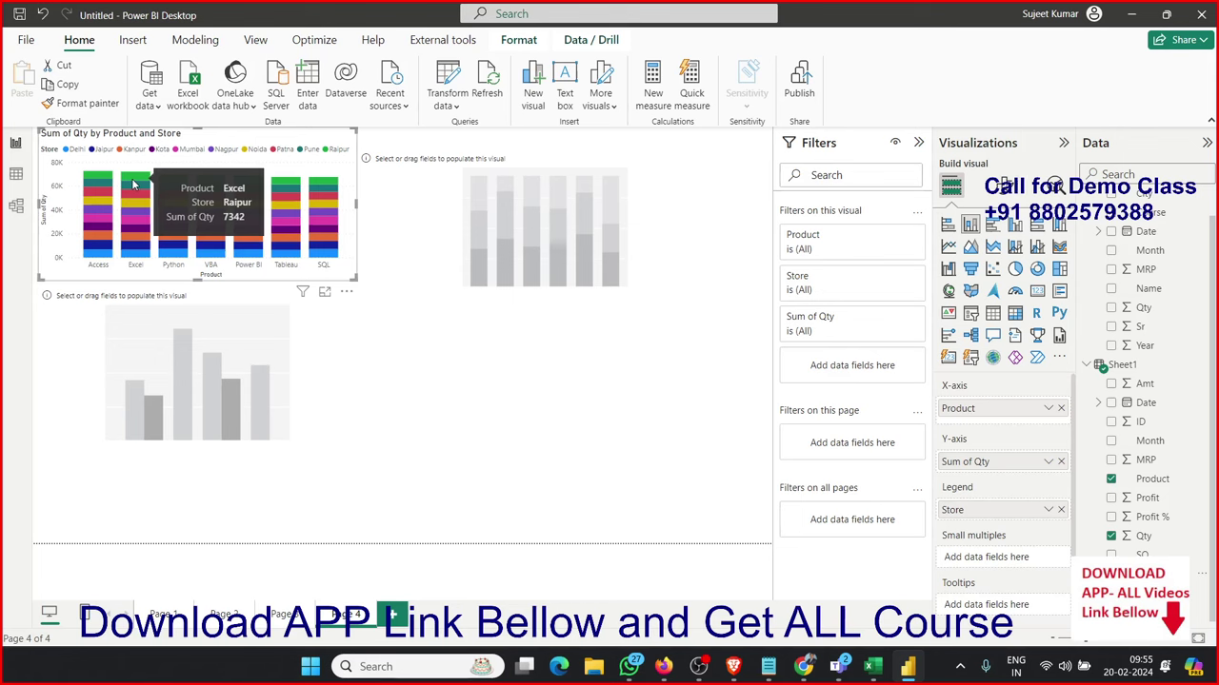
mouse_move(264, 250)
left_click(444, 293)
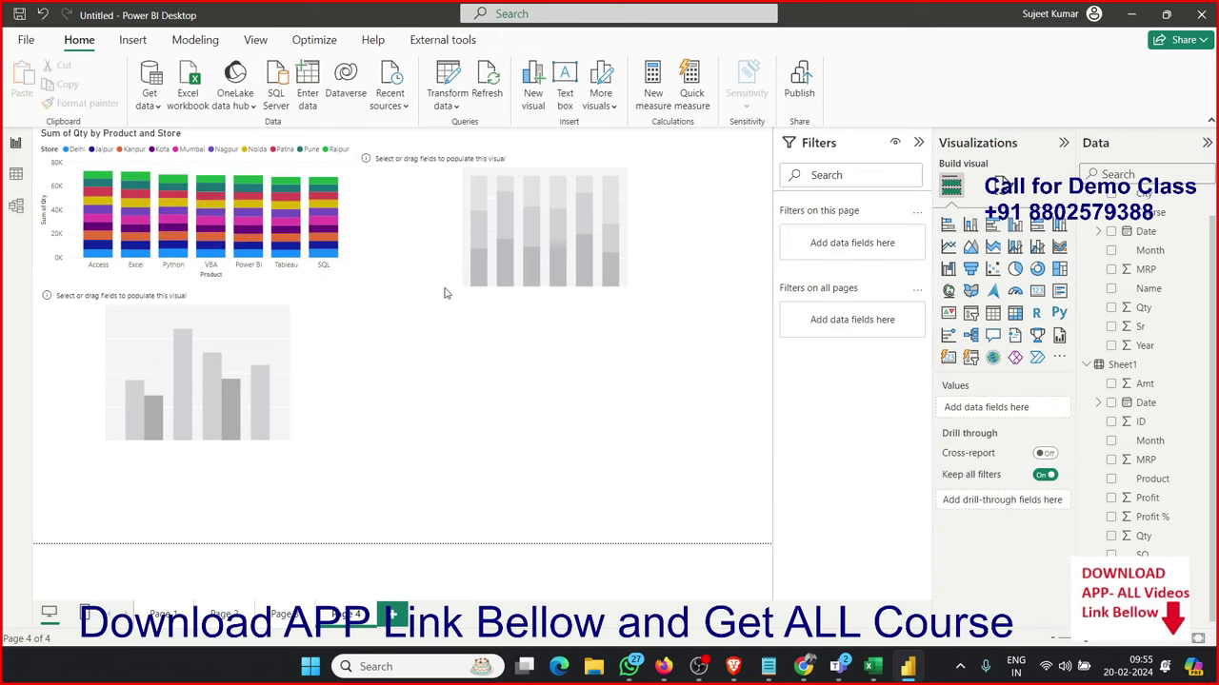
left_click(476, 271)
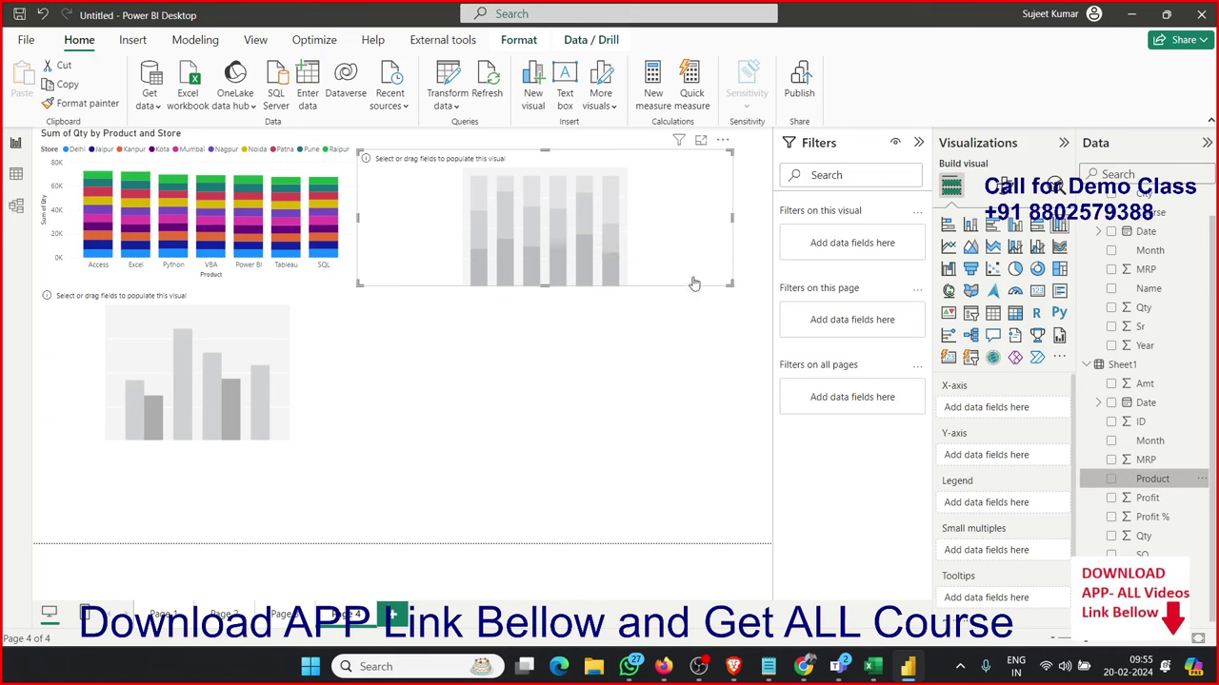
- Fill the 100% stacked column chart with Product, Sum of Qty and Store, and enlarge it
left_click_drag(1161, 487, 676, 267)
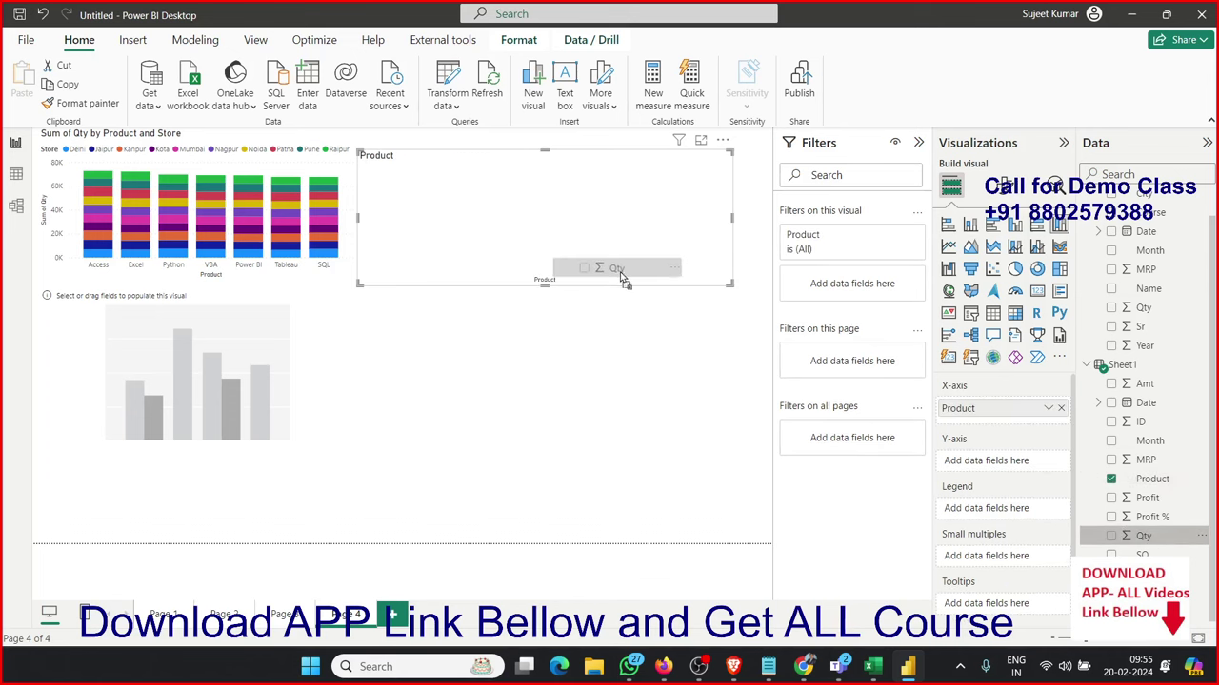
left_click_drag(1145, 545, 598, 272)
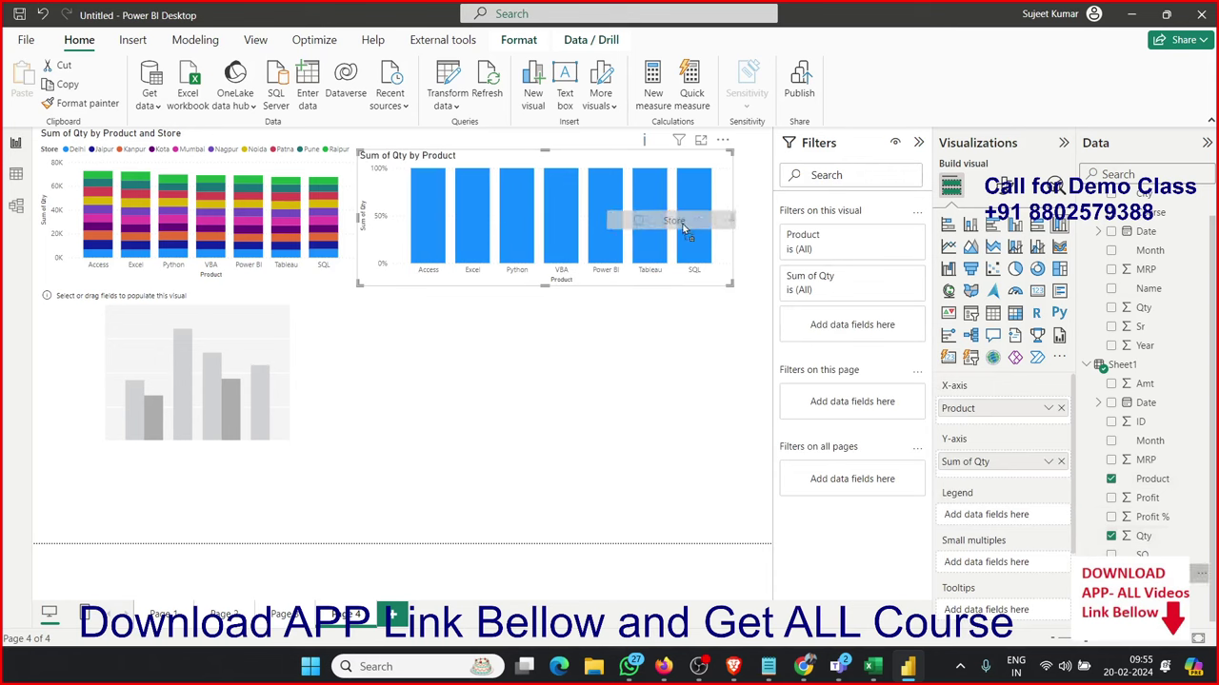
left_click_drag(1148, 573, 964, 500)
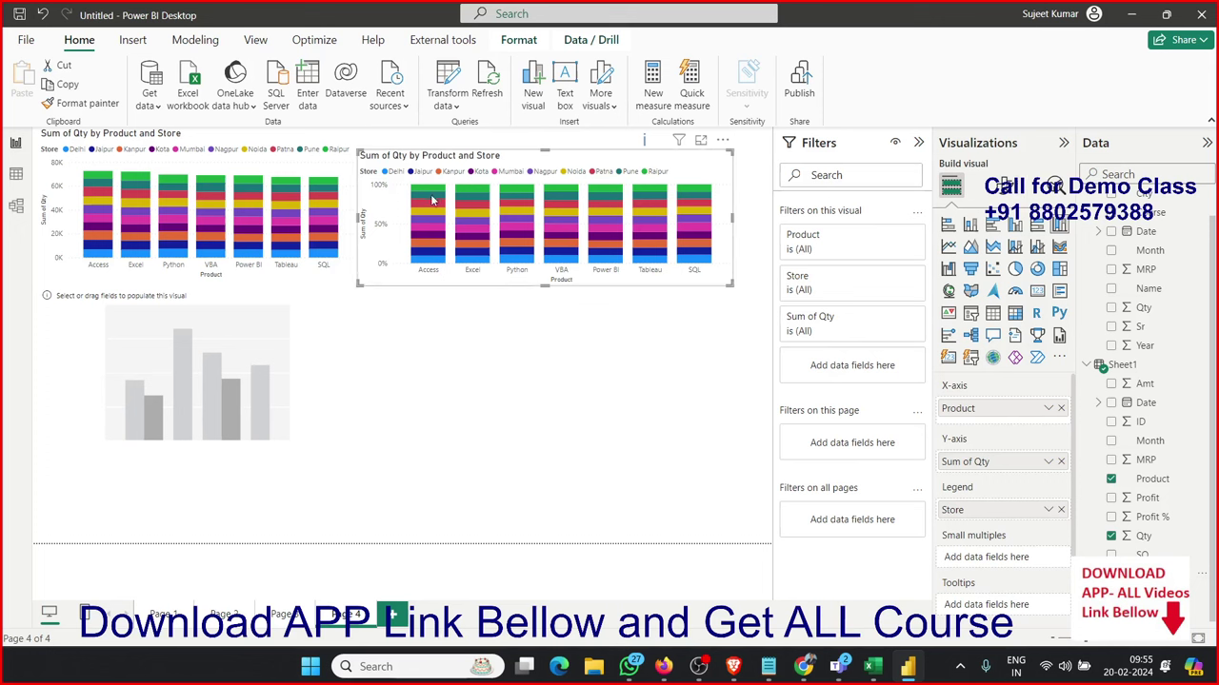
left_click_drag(728, 284, 779, 533)
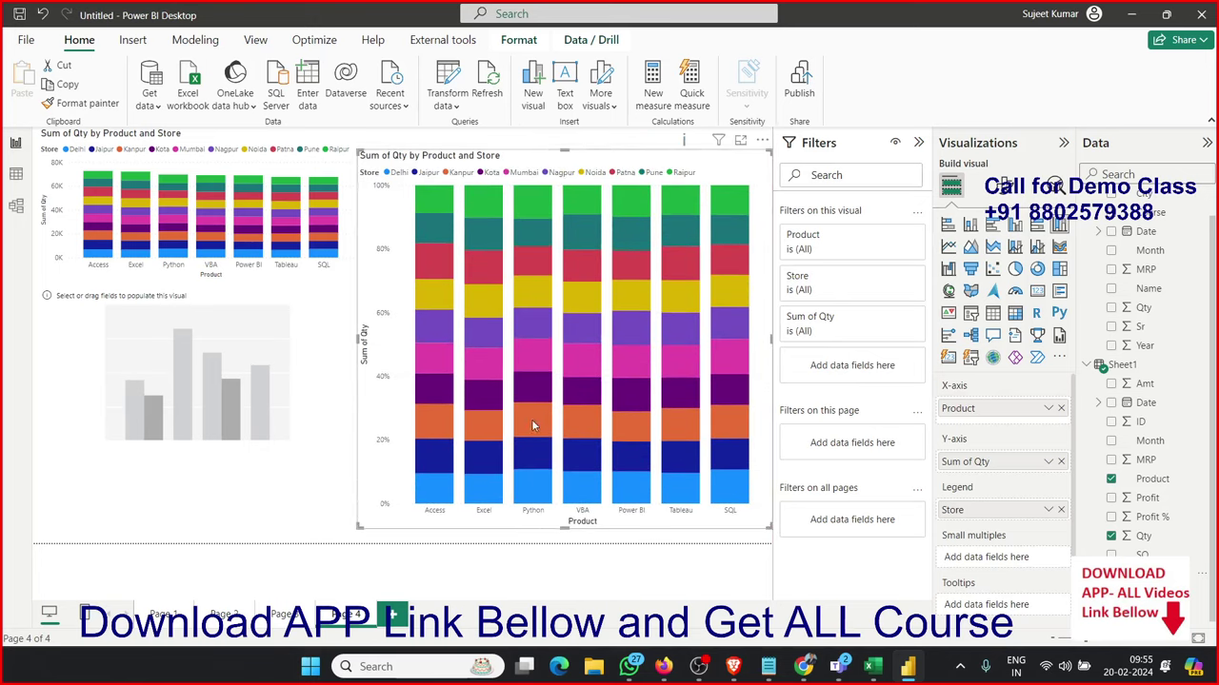
left_click(201, 436)
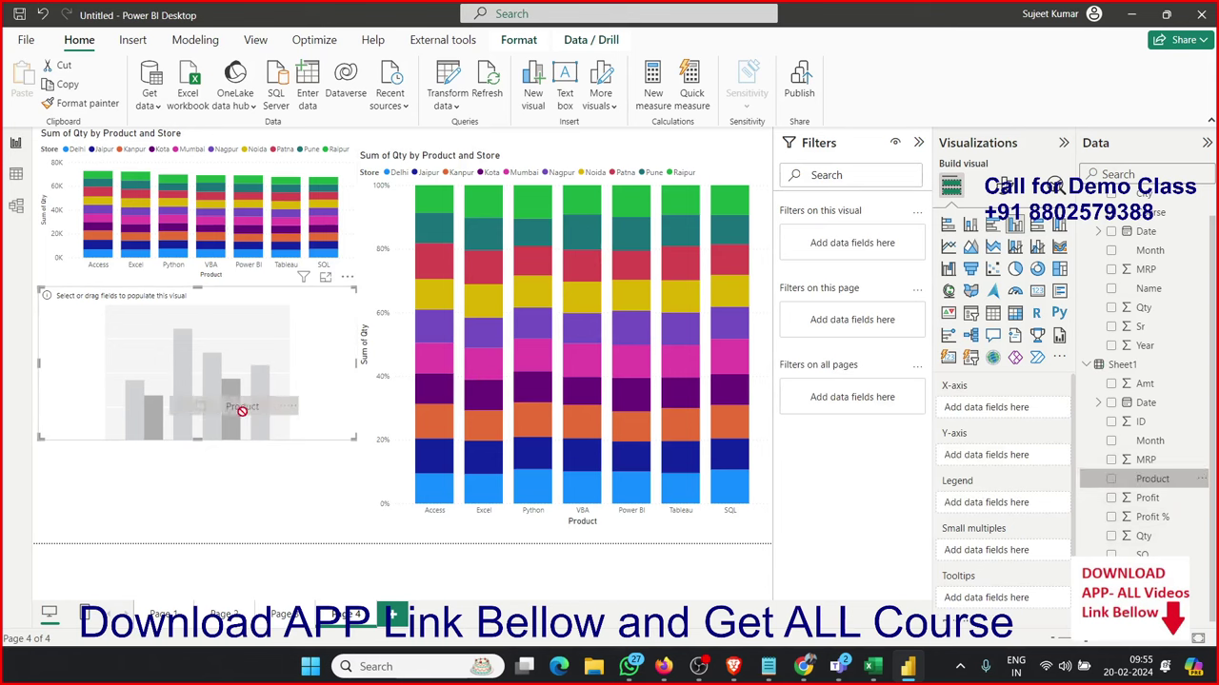
- Fill the empty chart with Product on the X-axis, Qty as values and Store as legend
left_click_drag(1152, 479, 238, 410)
left_click_drag(1143, 536, 218, 375)
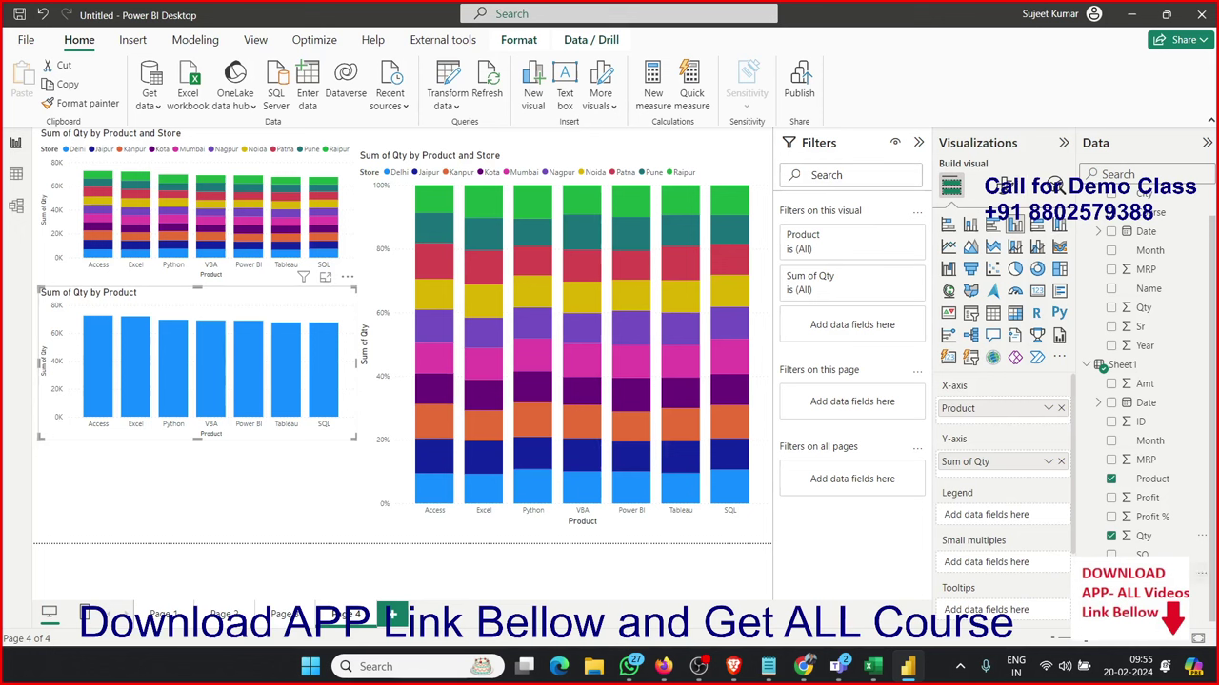
left_click_drag(1152, 575, 305, 416)
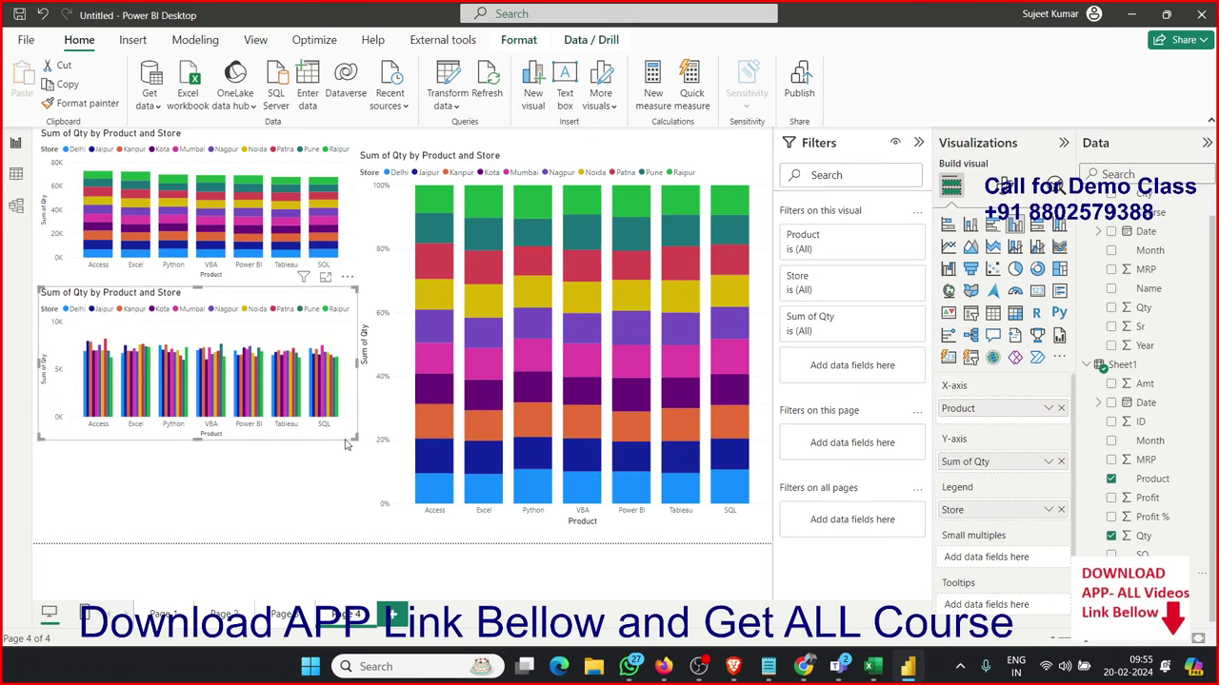
- Shrink the 100% stacked chart upward and stretch the clustered chart across the lower page
left_click(750, 527)
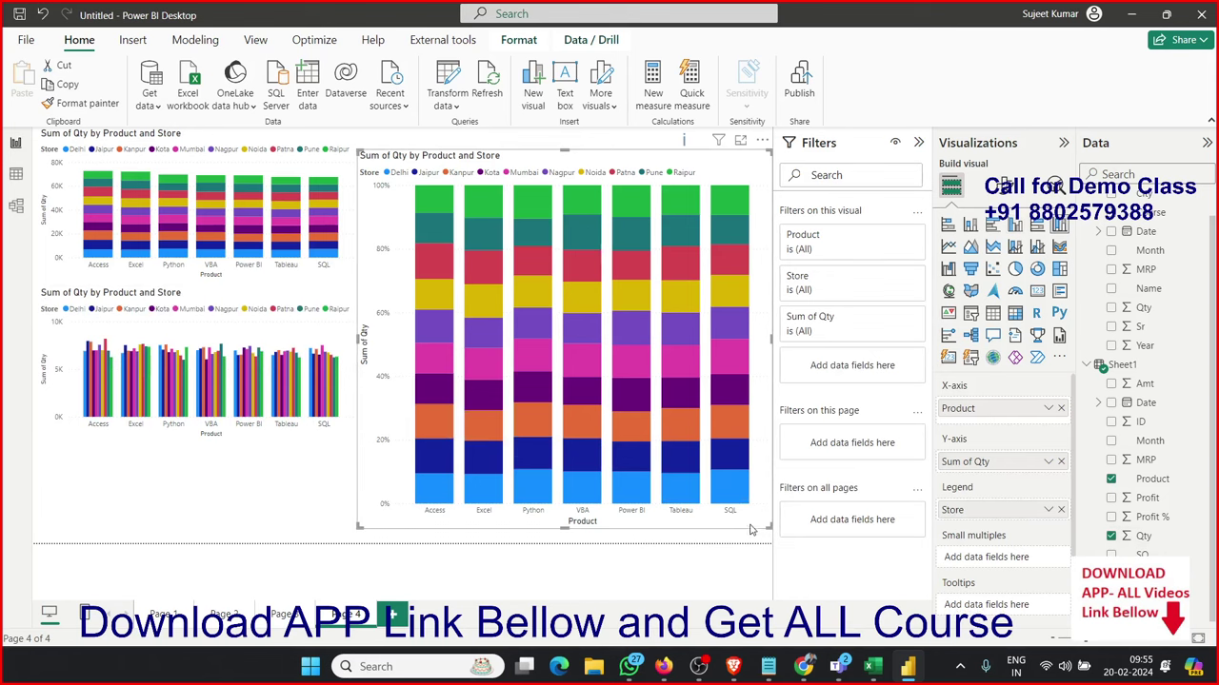
left_click_drag(766, 528, 747, 330)
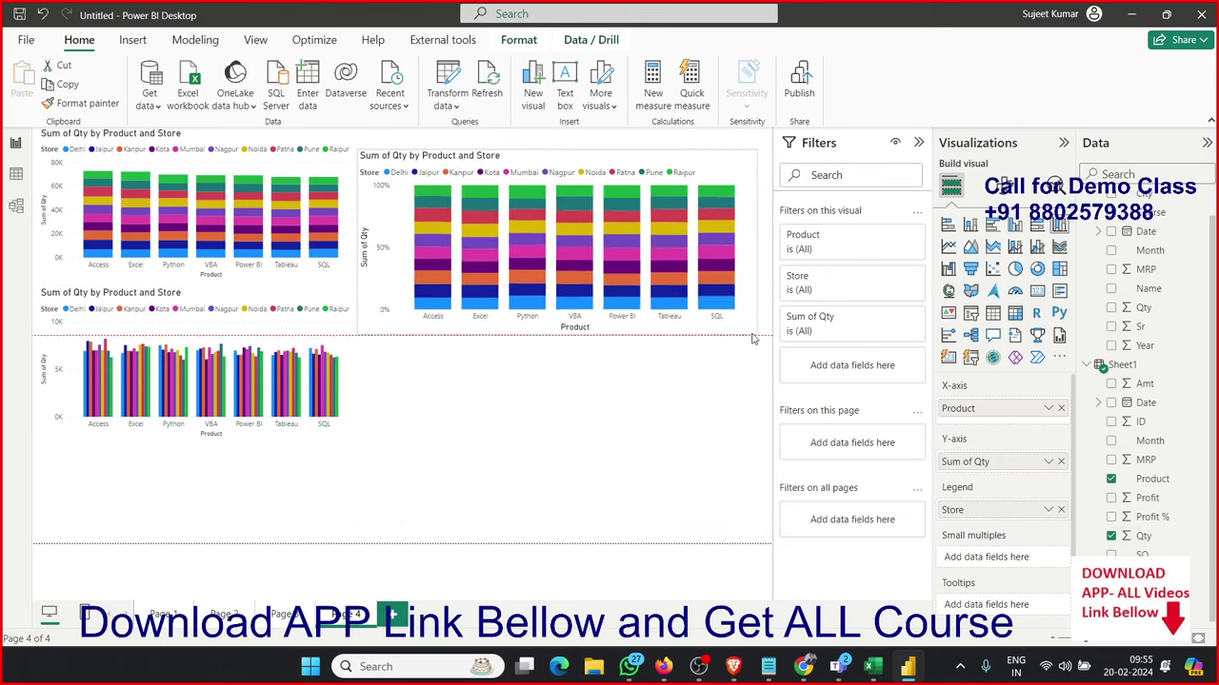
left_click(381, 440)
left_click(322, 436)
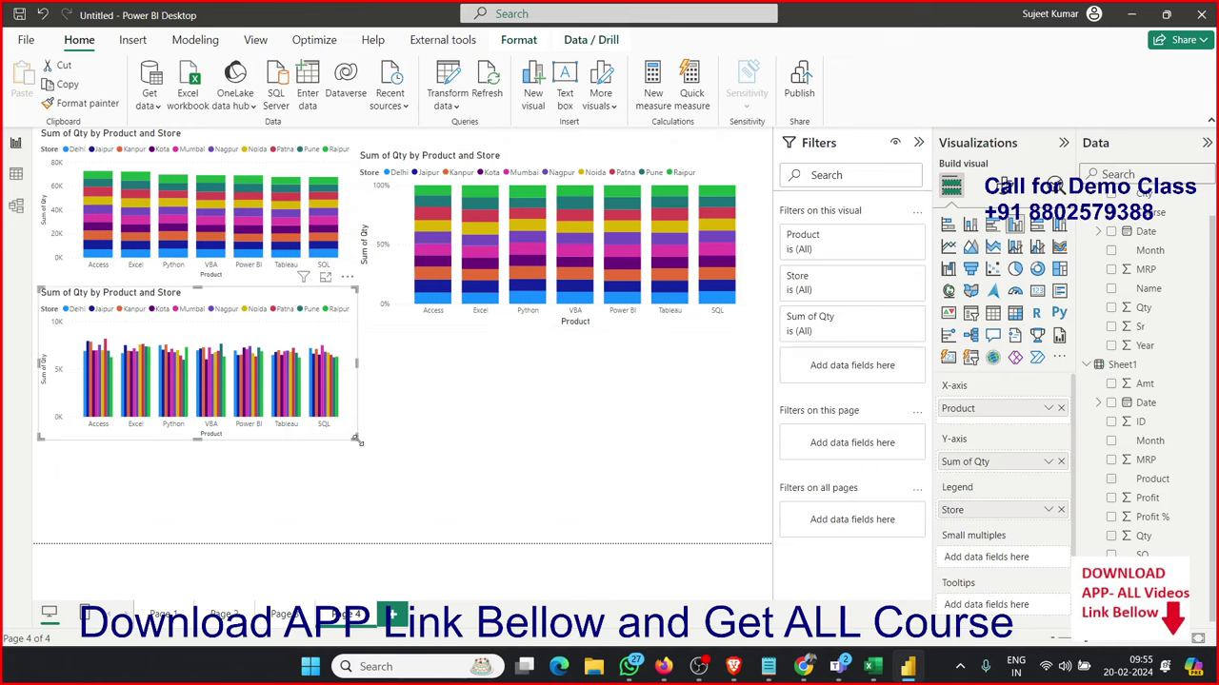
mouse_move(351, 438)
left_mouse_down()
mouse_move(535, 519)
mouse_move(759, 539)
left_mouse_up()
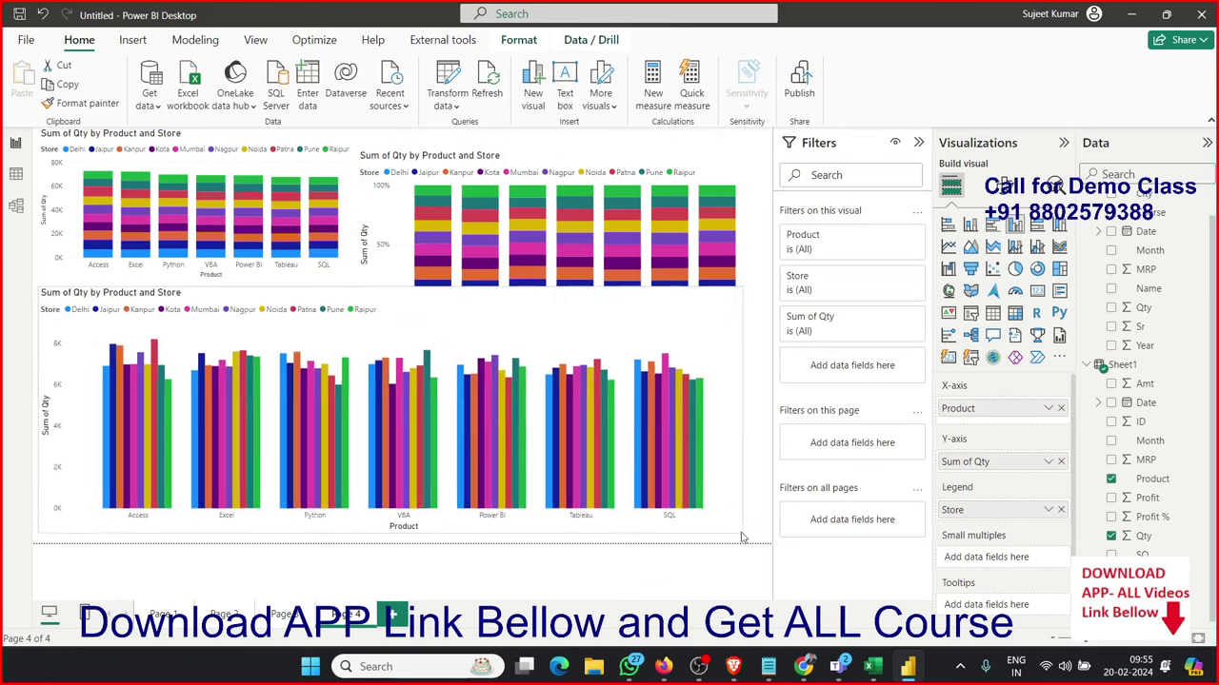
mouse_move(522, 483)
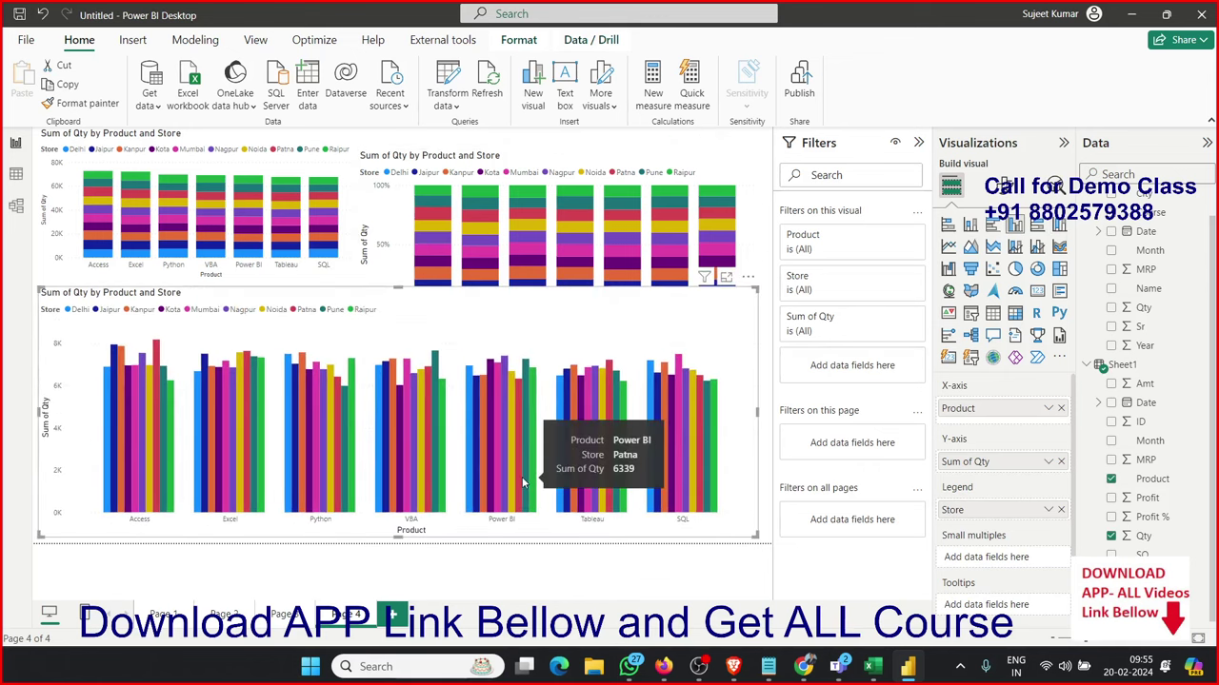
left_click(393, 617)
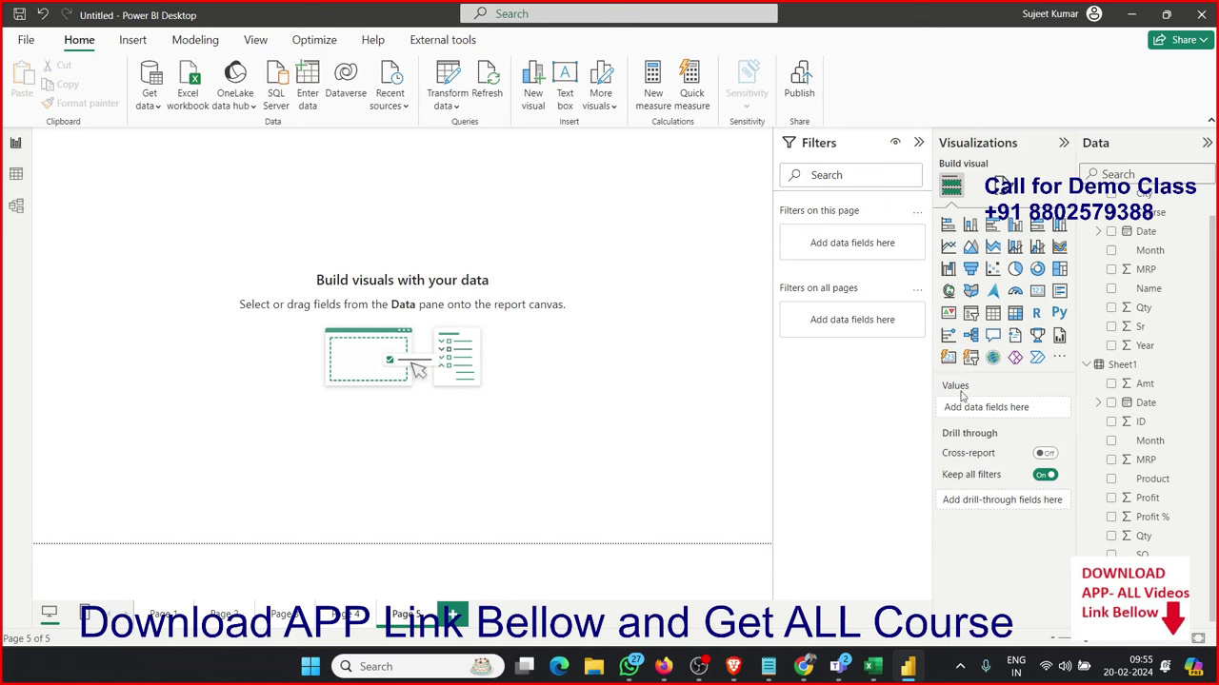
- Insert a page-filling clustered column chart of Qty by Product, with Year moved to small multiples
left_click(1014, 227)
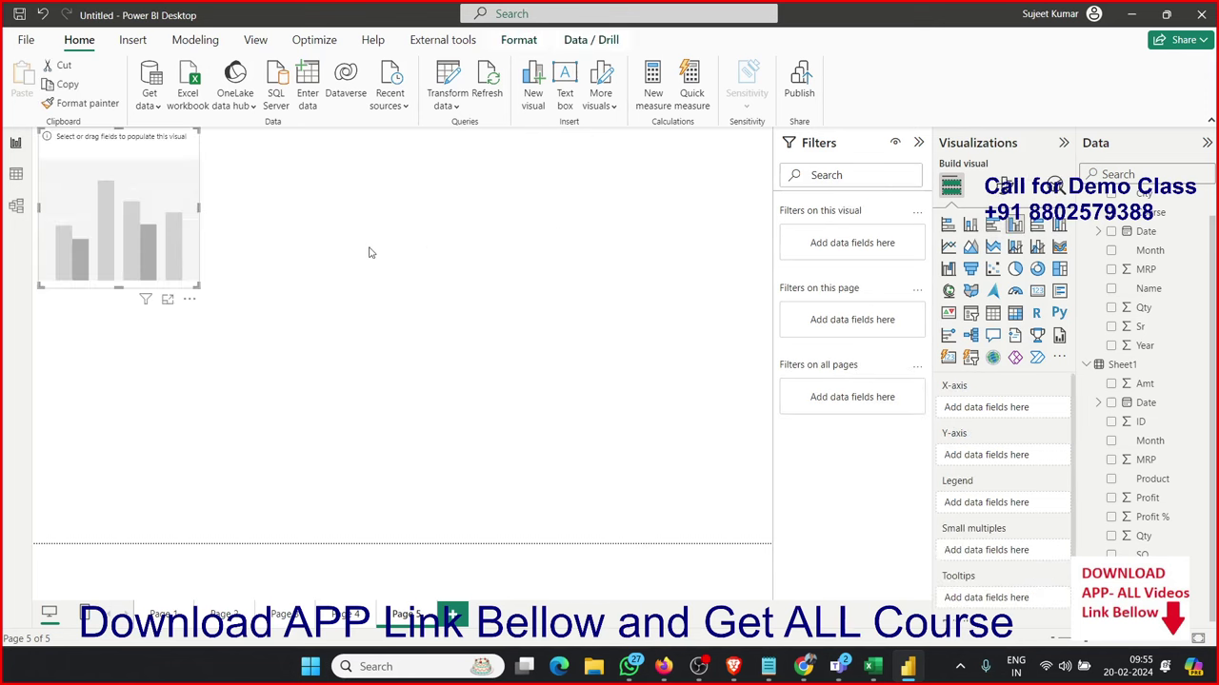
left_click_drag(198, 286, 736, 498)
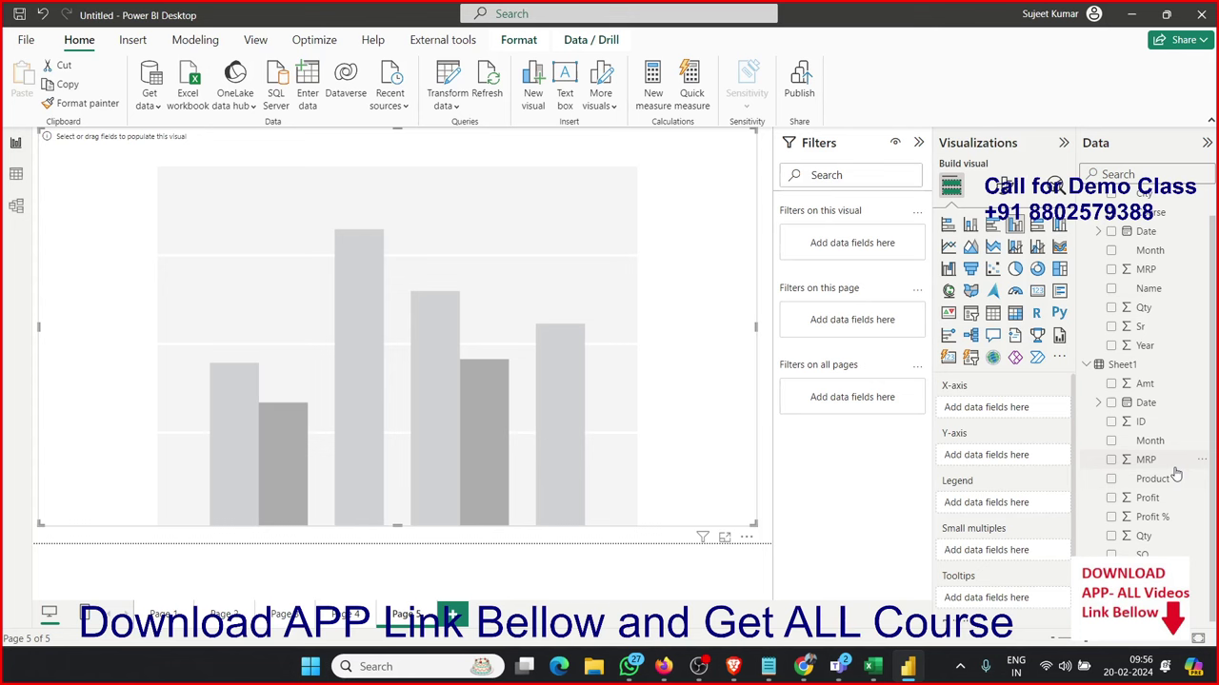
left_click_drag(1176, 487, 642, 459)
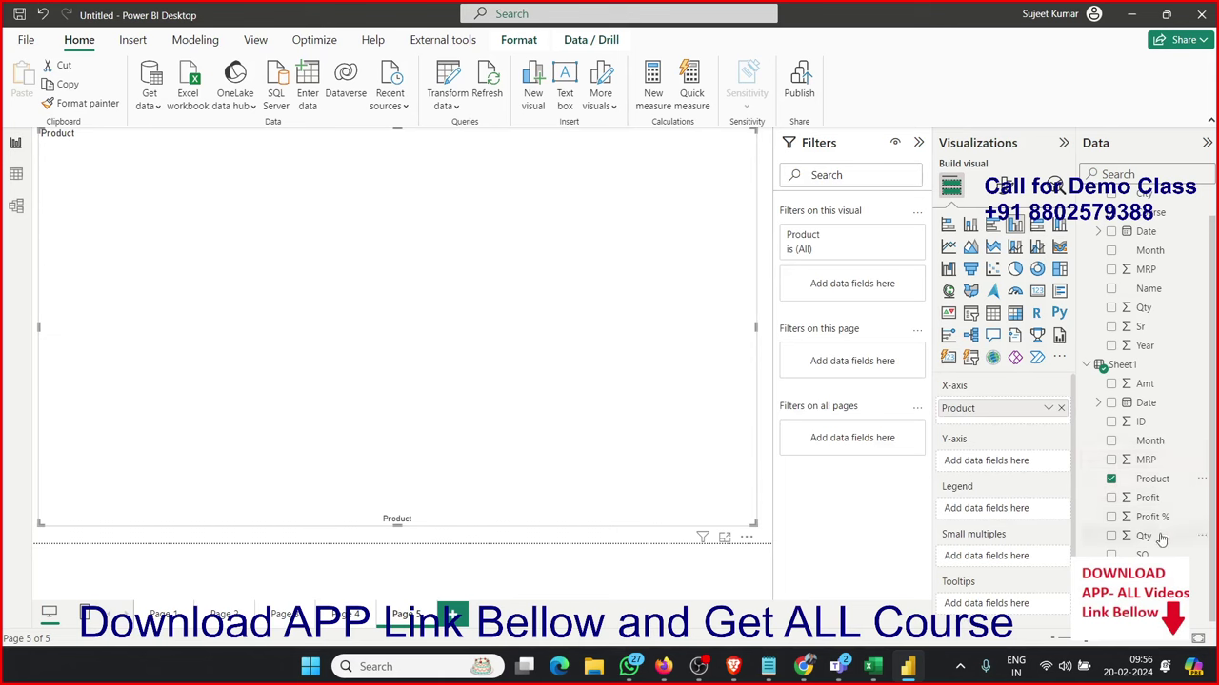
left_click_drag(1161, 539, 609, 484)
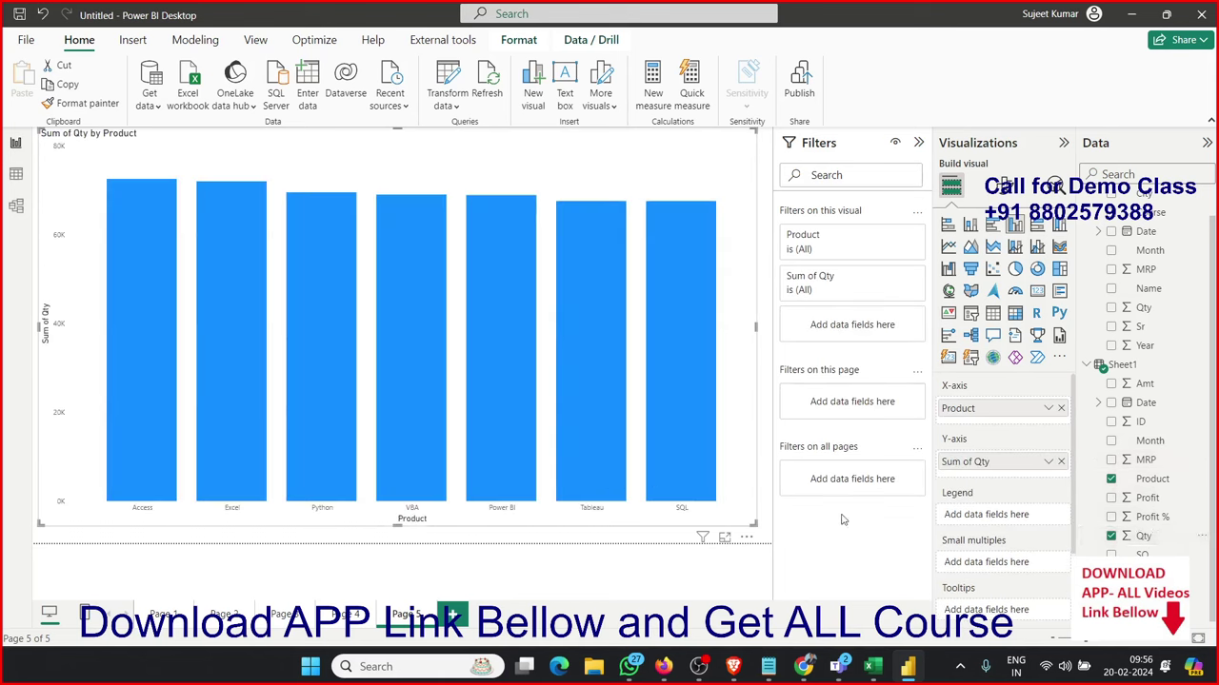
left_click_drag(1197, 613, 1011, 524)
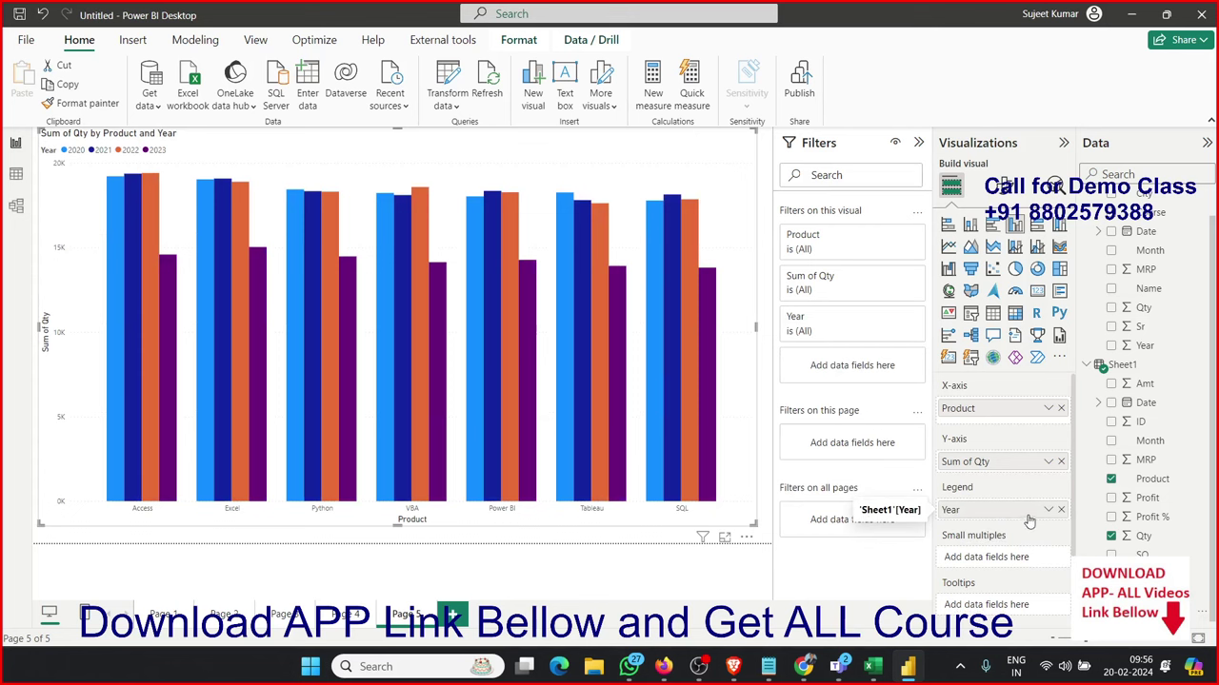
left_click_drag(1028, 522, 1034, 570)
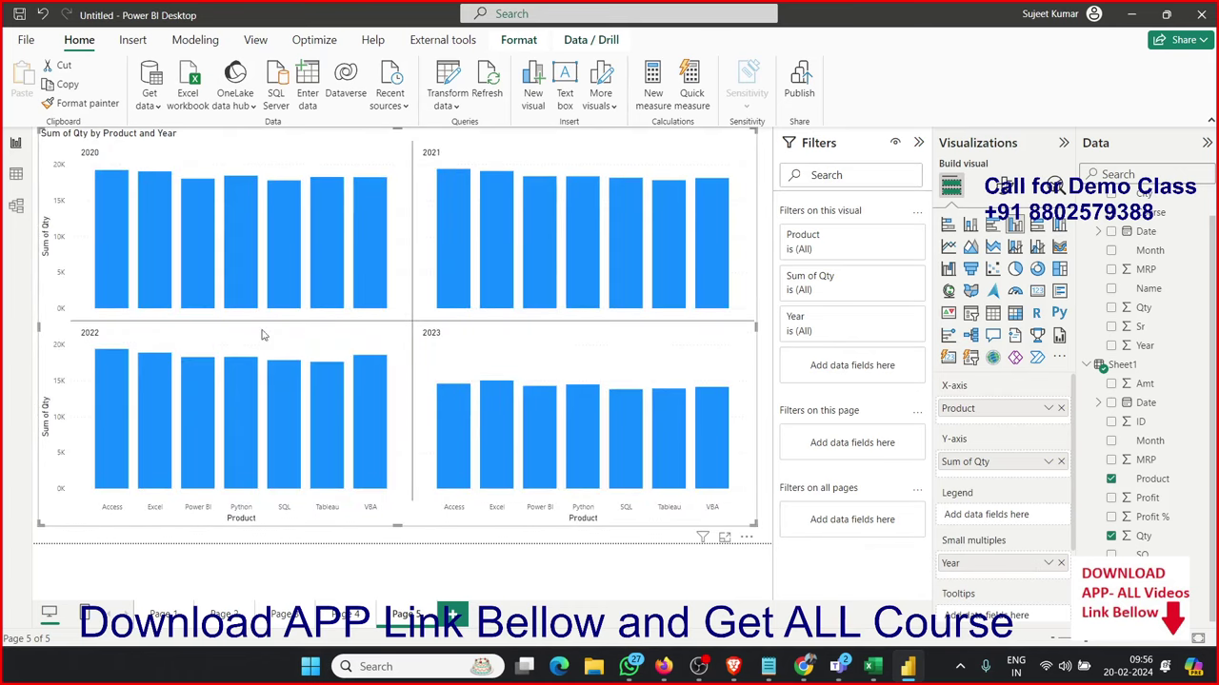
- Browse the chart's Visual and General formatting options, then return to the field assignments
mouse_move(599, 457)
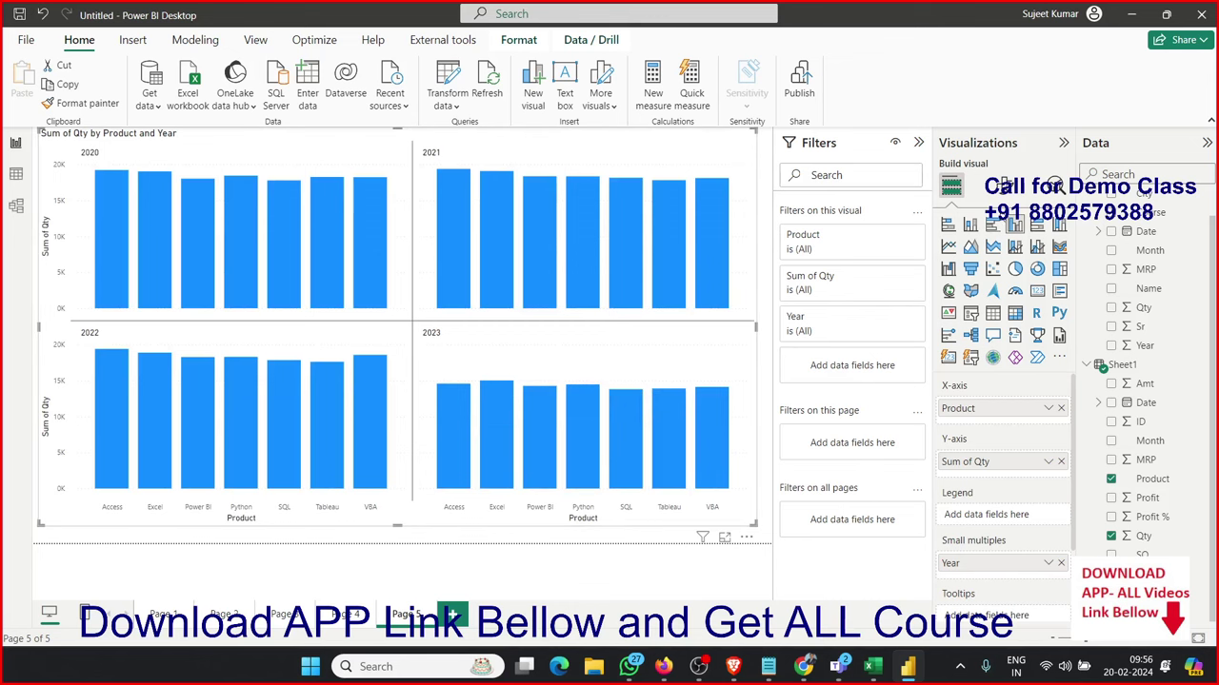
left_click(1003, 190)
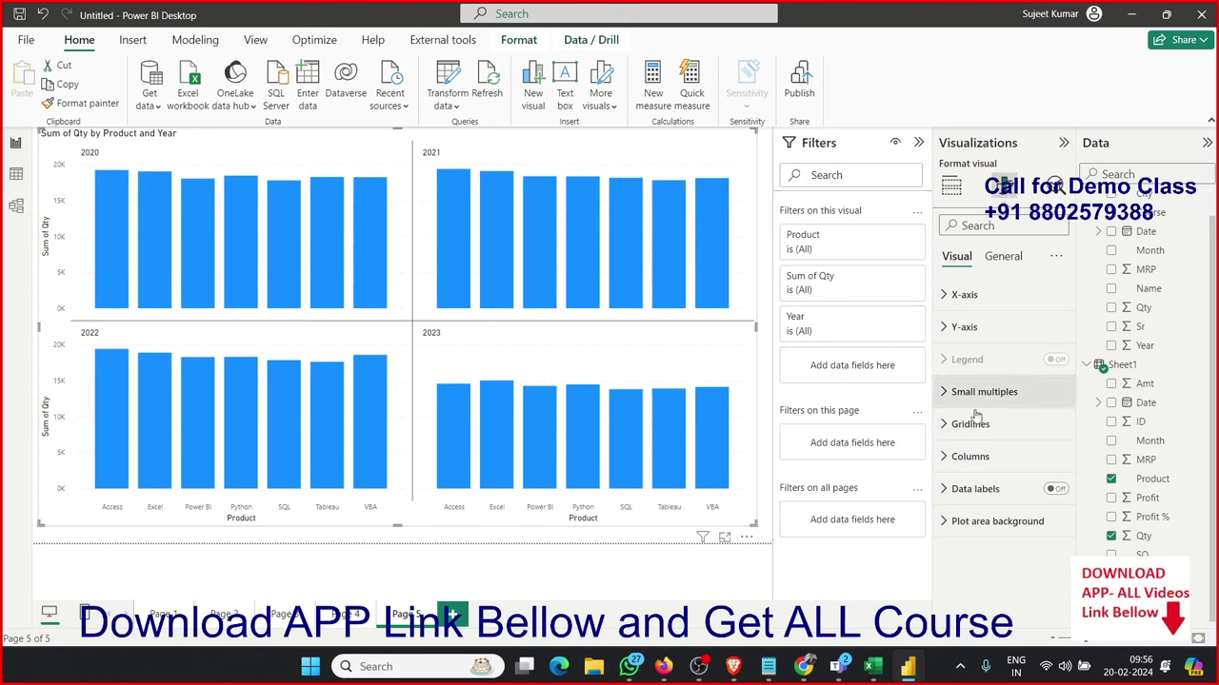
left_click(962, 497)
left_click(962, 494)
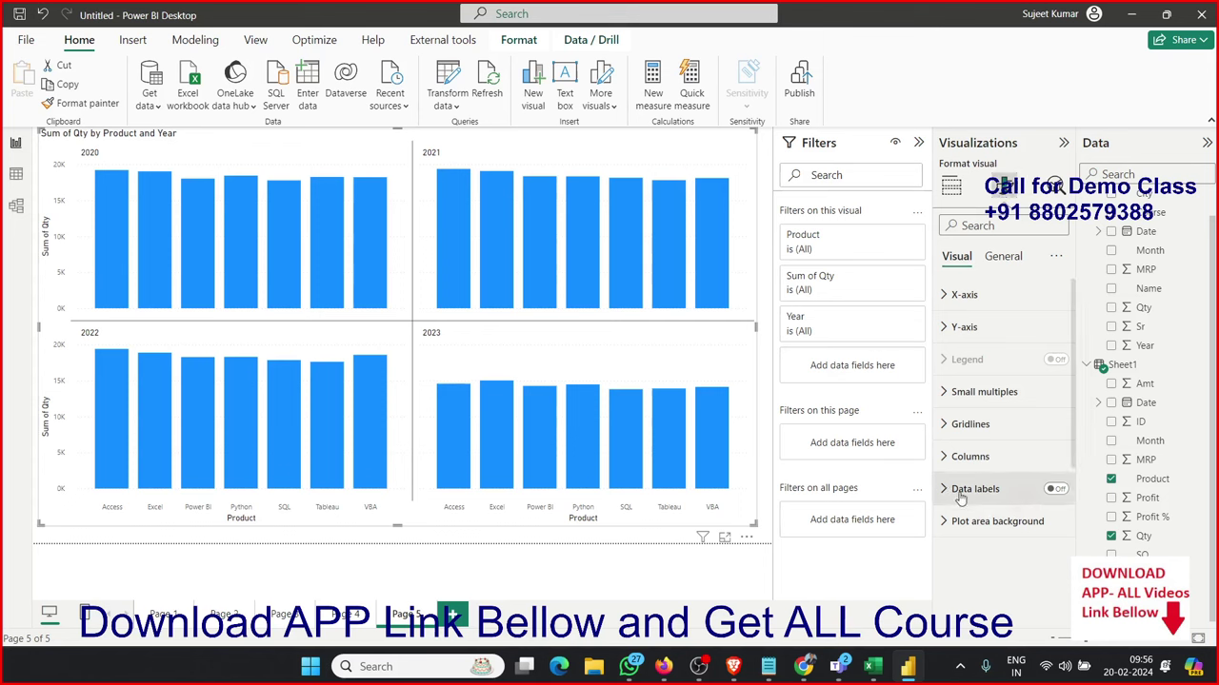
left_click(959, 466)
left_click(960, 466)
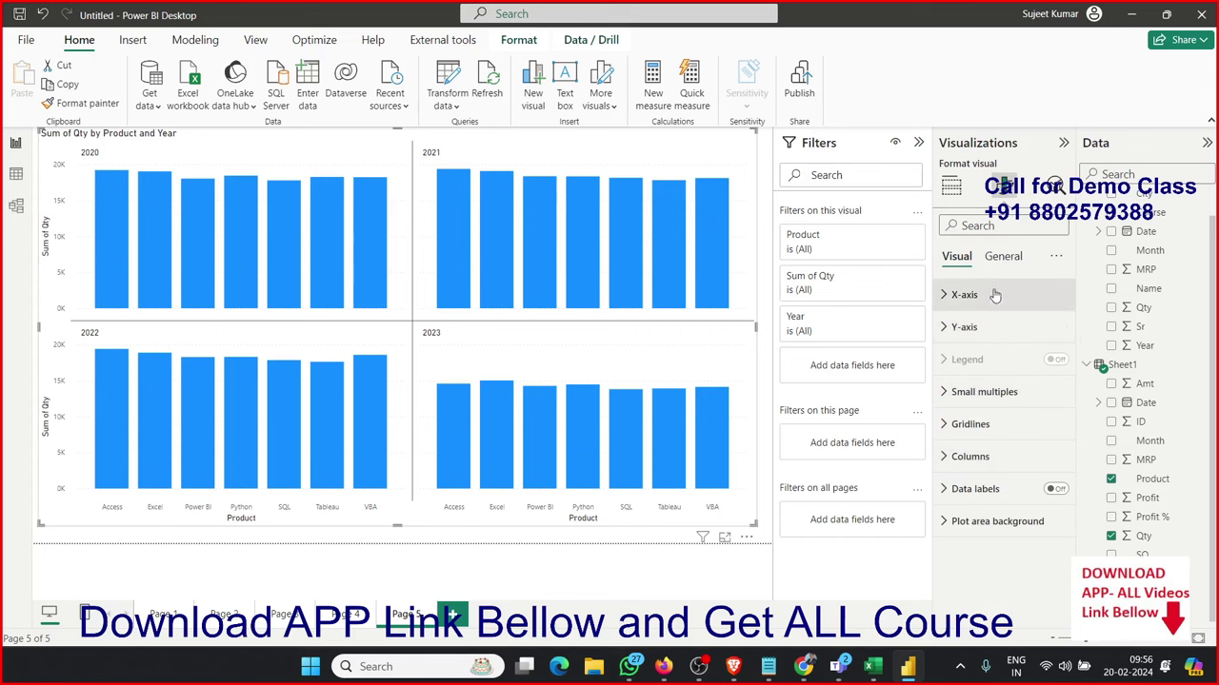
left_click(1002, 256)
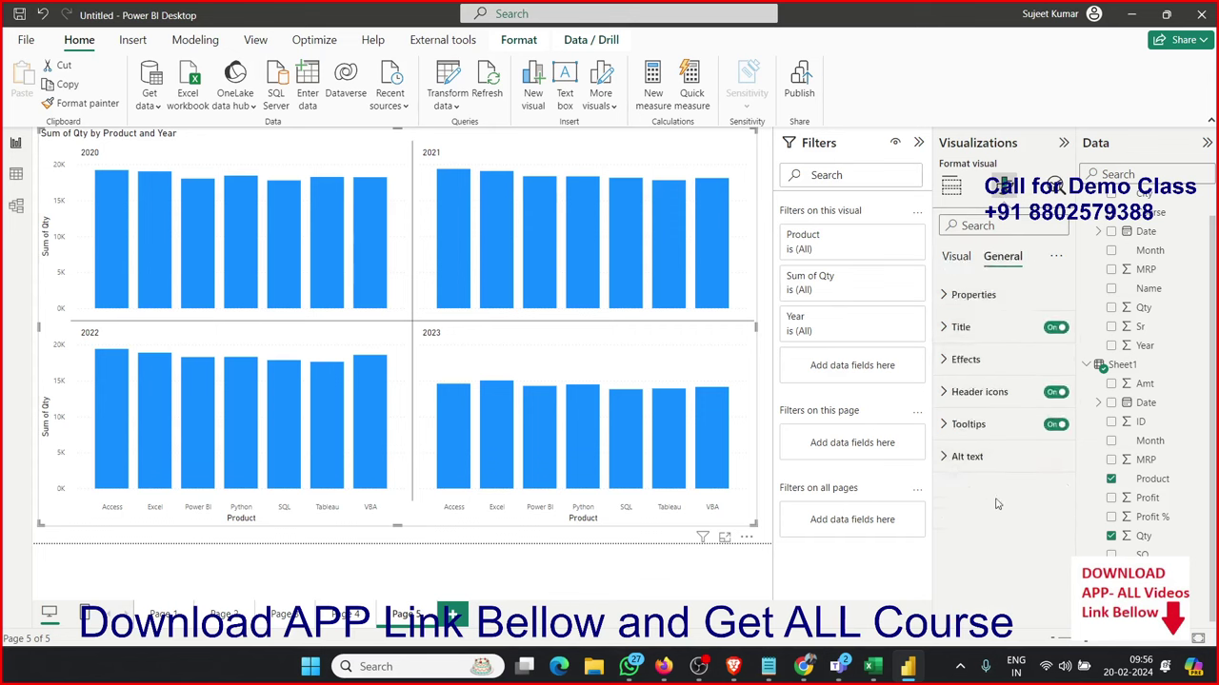
left_click(957, 257)
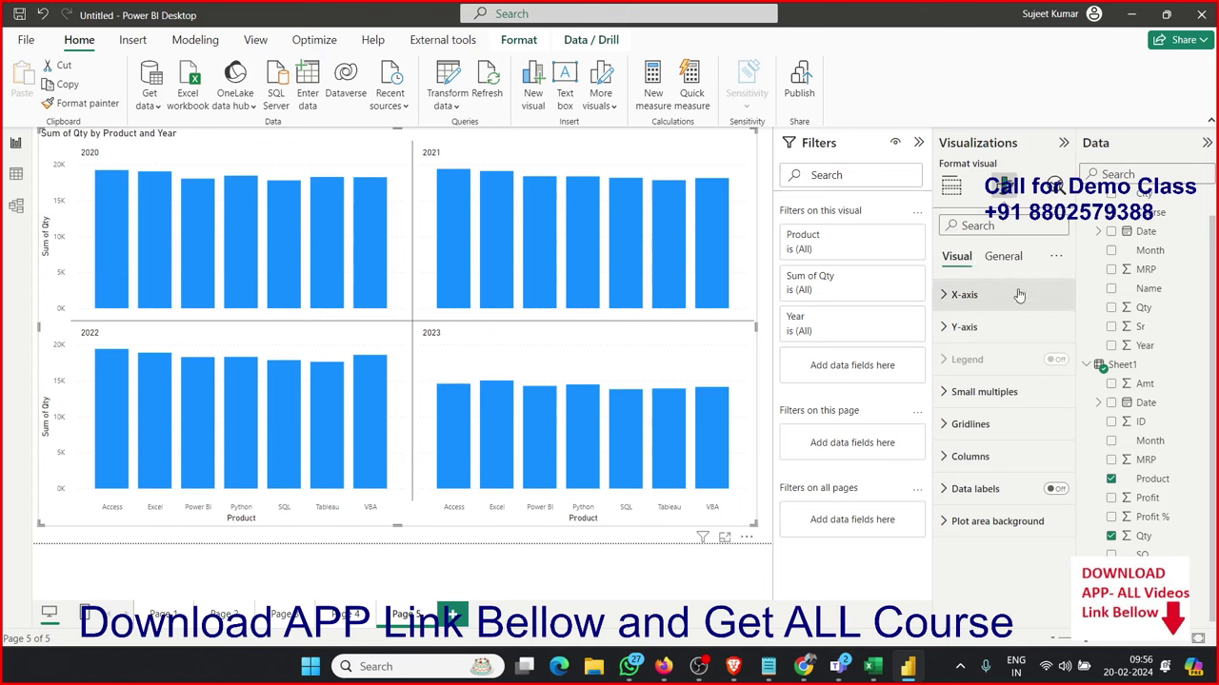
left_click(1011, 268)
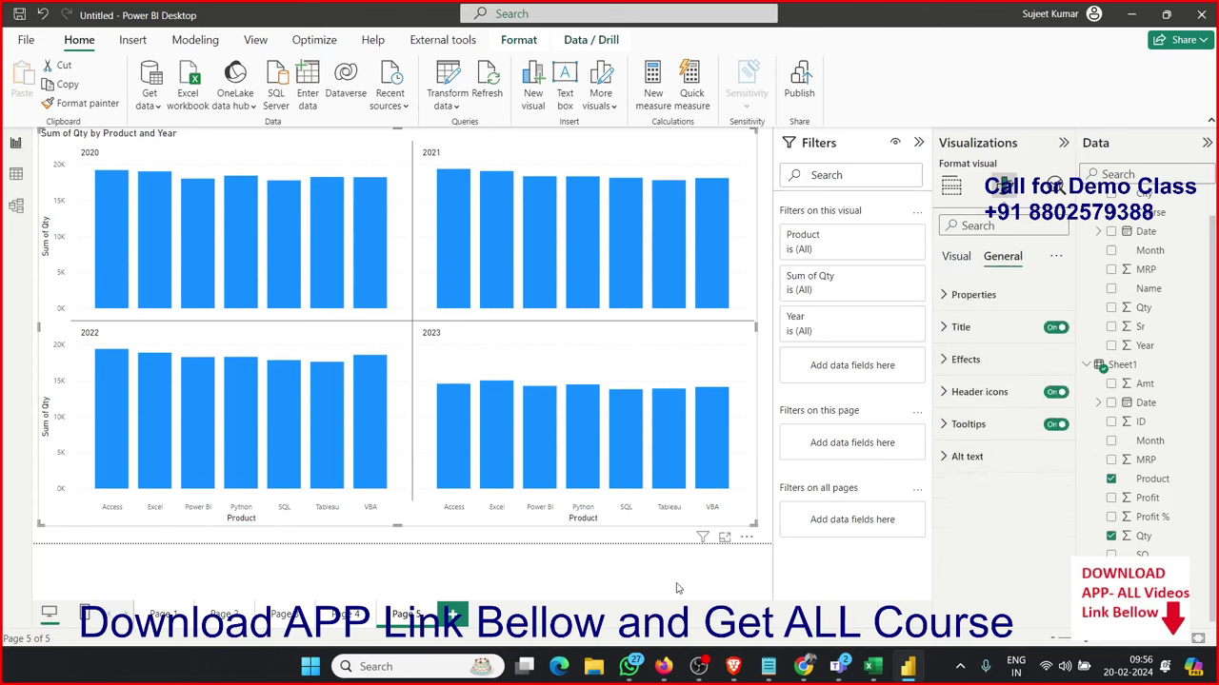
left_click(950, 187)
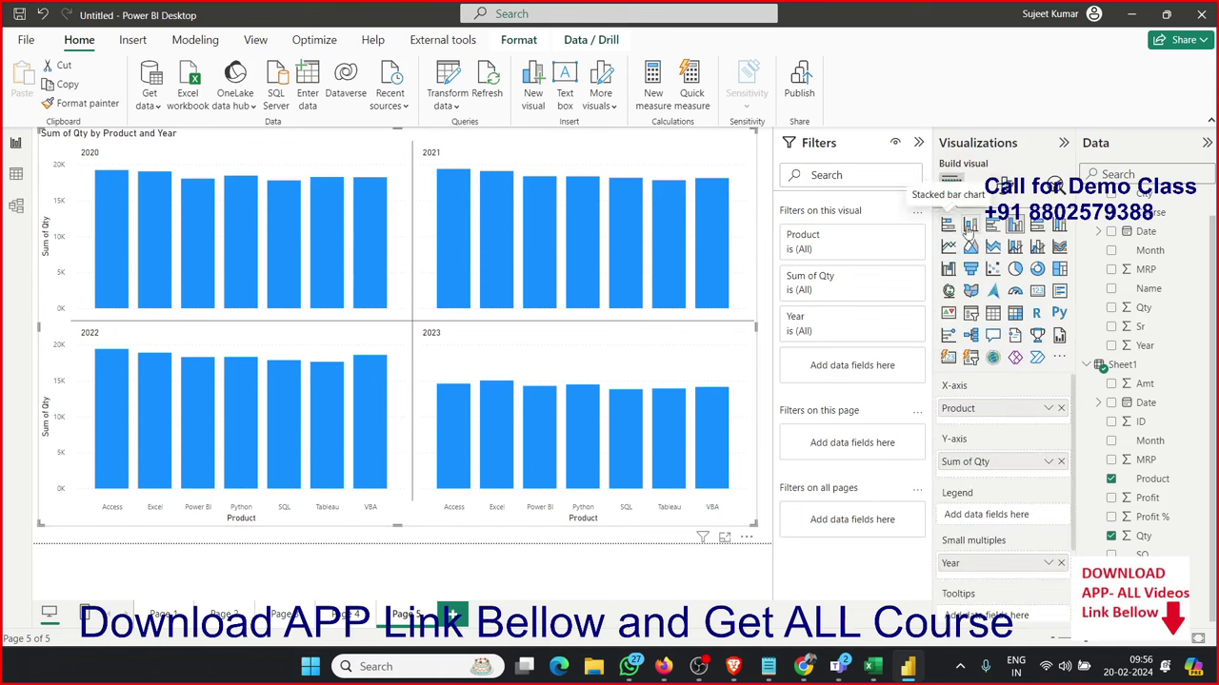